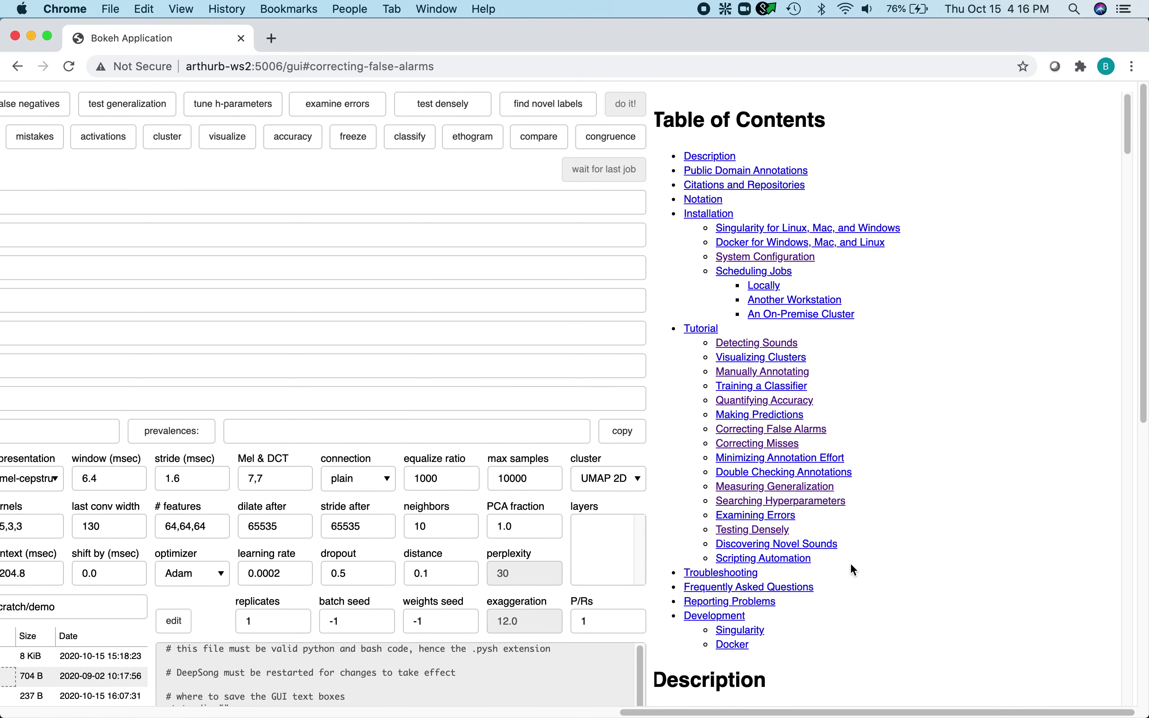
Open the Correcting False Alarms tutorial section and start the fix false positives workflow
{"action": "left_click", "coordinate": [814, 432]}
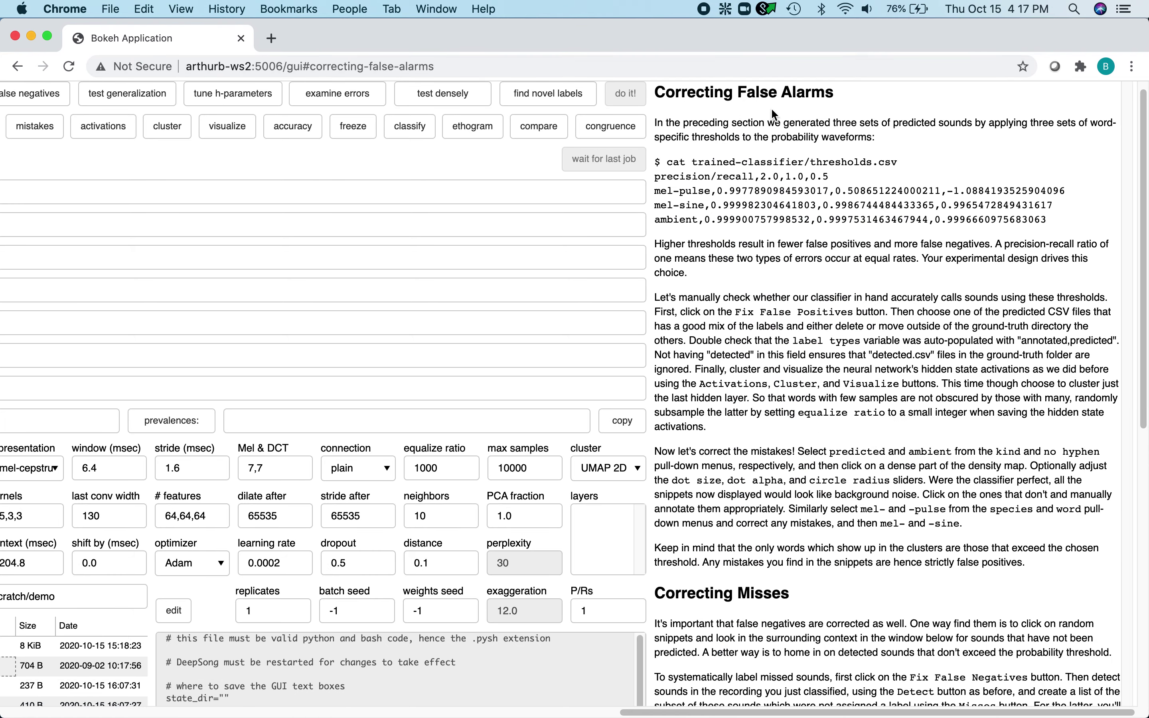
{"action": "scroll", "coordinate": [400, 324], "scroll_direction": "left", "scroll_amount": 10}
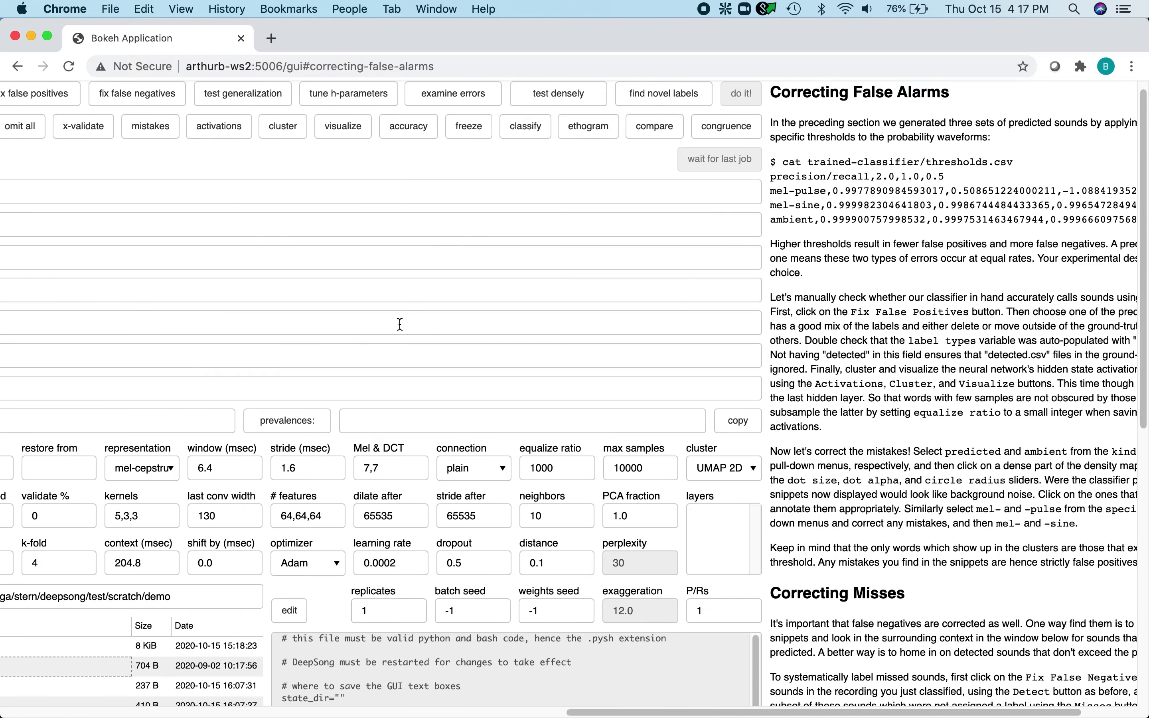
{"action": "scroll", "coordinate": [400, 324], "scroll_direction": "up", "scroll_amount": 1}
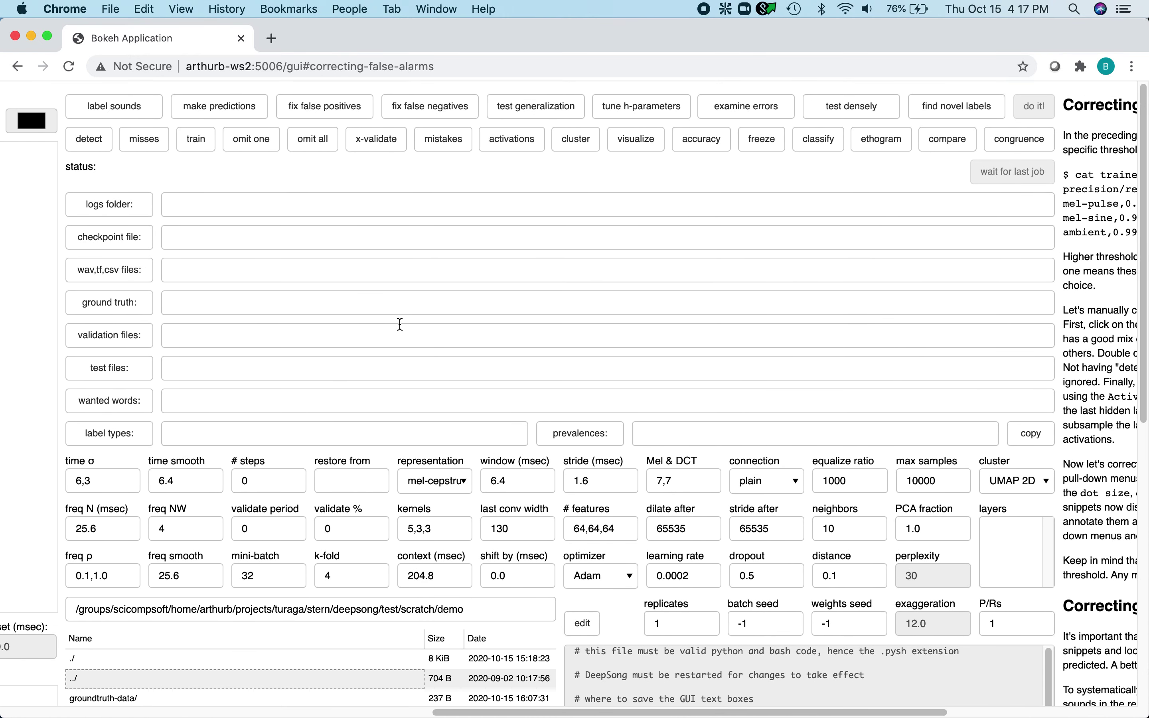
{"action": "left_click", "coordinate": [352, 113]}
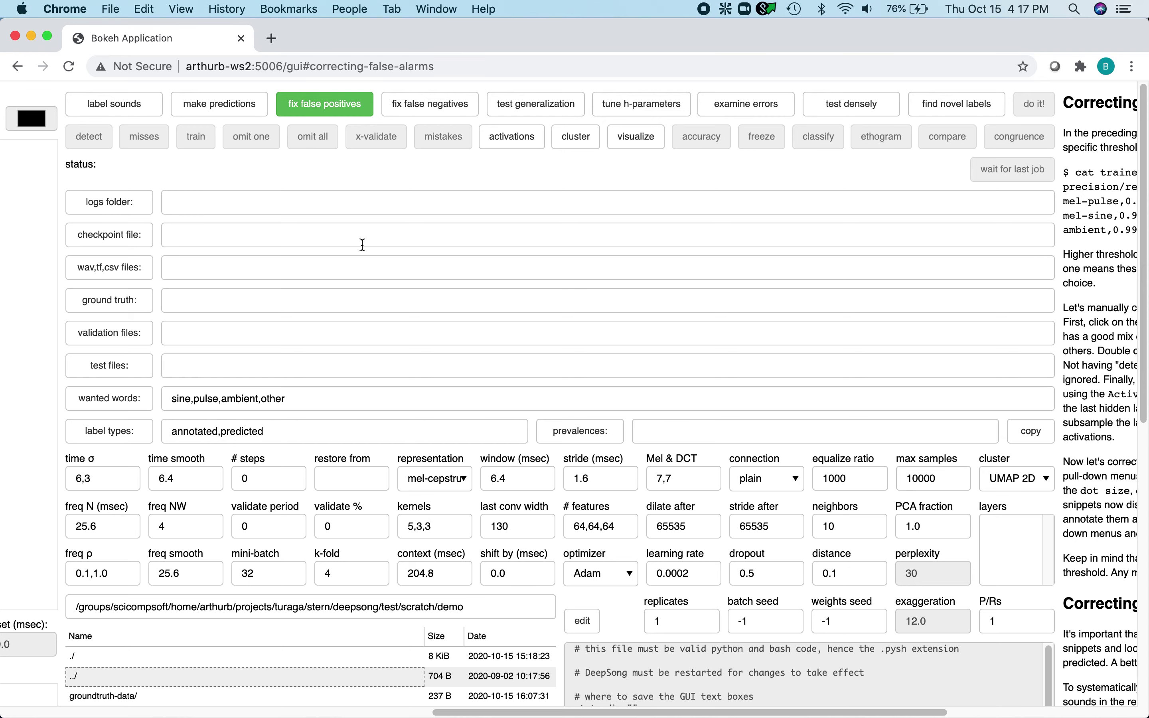
Browse into the groundtruth-data/round2 folder and examine its predicted CSV files
{"action": "scroll", "coordinate": [360, 244], "scroll_direction": "down", "scroll_amount": 5}
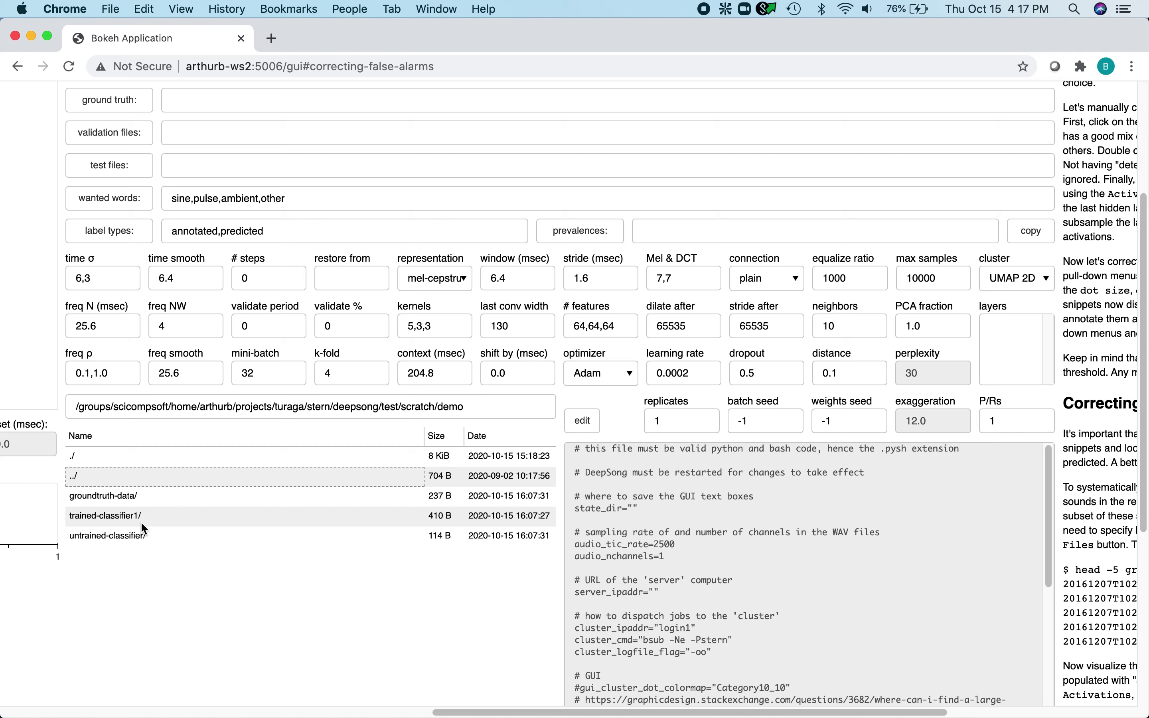
{"action": "double_click", "coordinate": [127, 495]}
{"action": "double_click", "coordinate": [88, 614]}
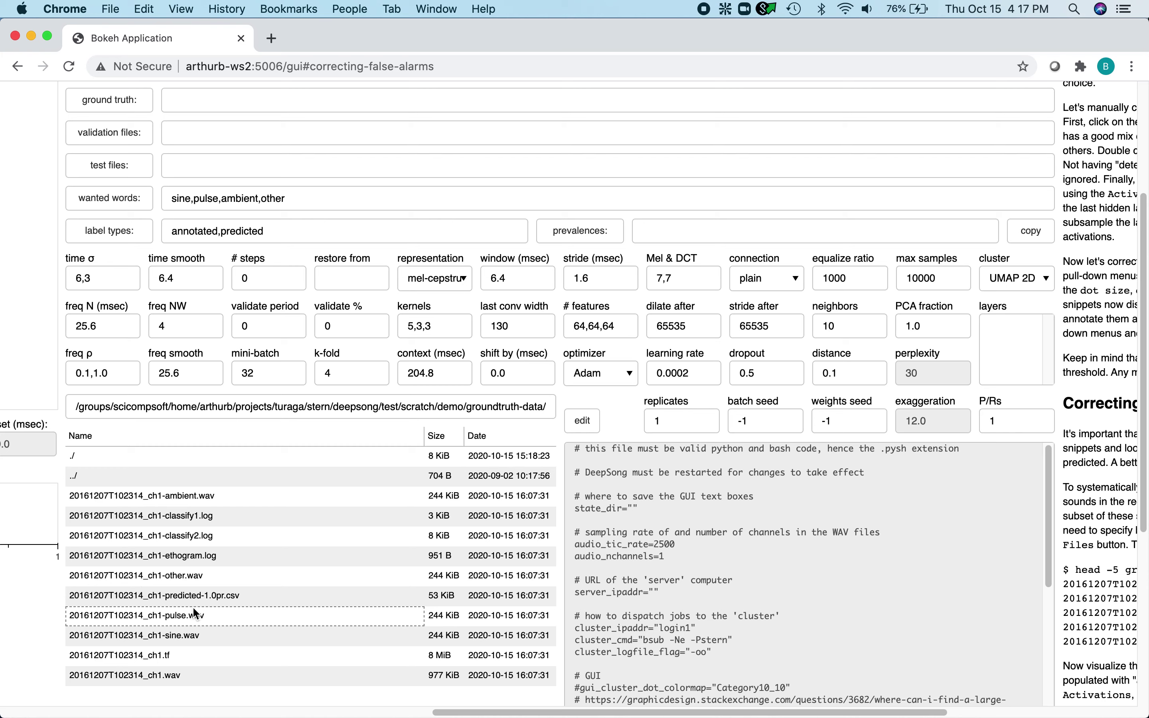
{"action": "scroll", "coordinate": [195, 614], "scroll_direction": "up", "scroll_amount": 5}
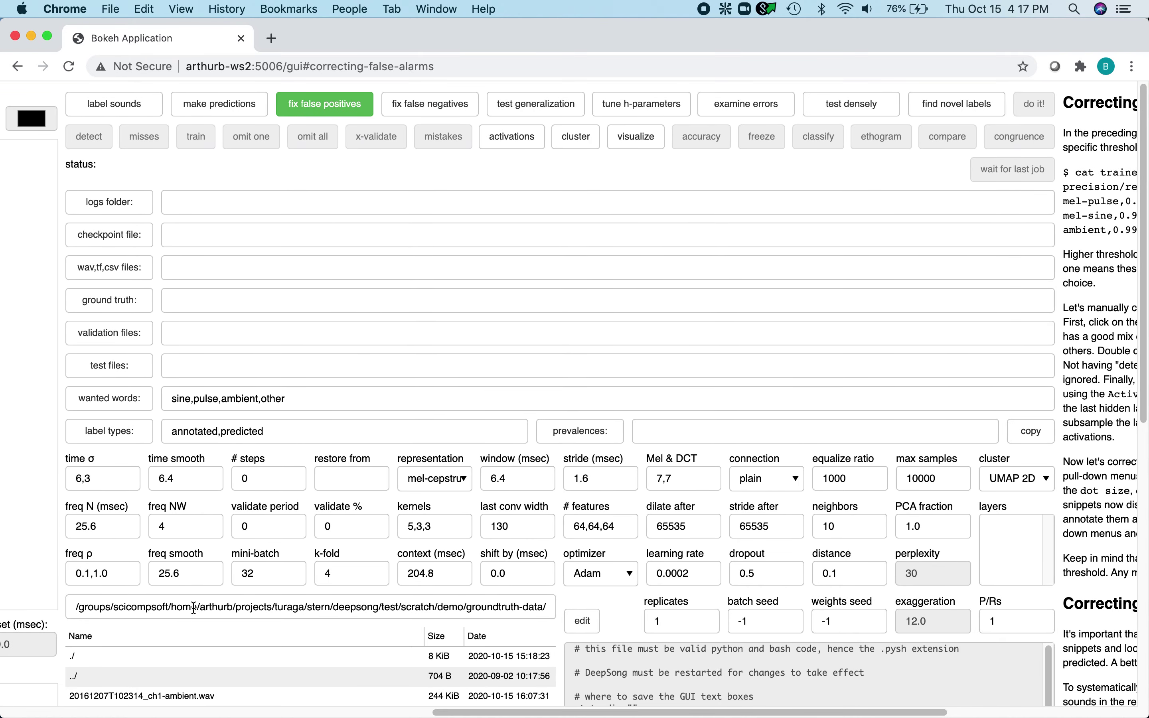
Choose the activations operation and set the logs folder to demo/trained-classifier1
{"action": "left_click", "coordinate": [521, 143]}
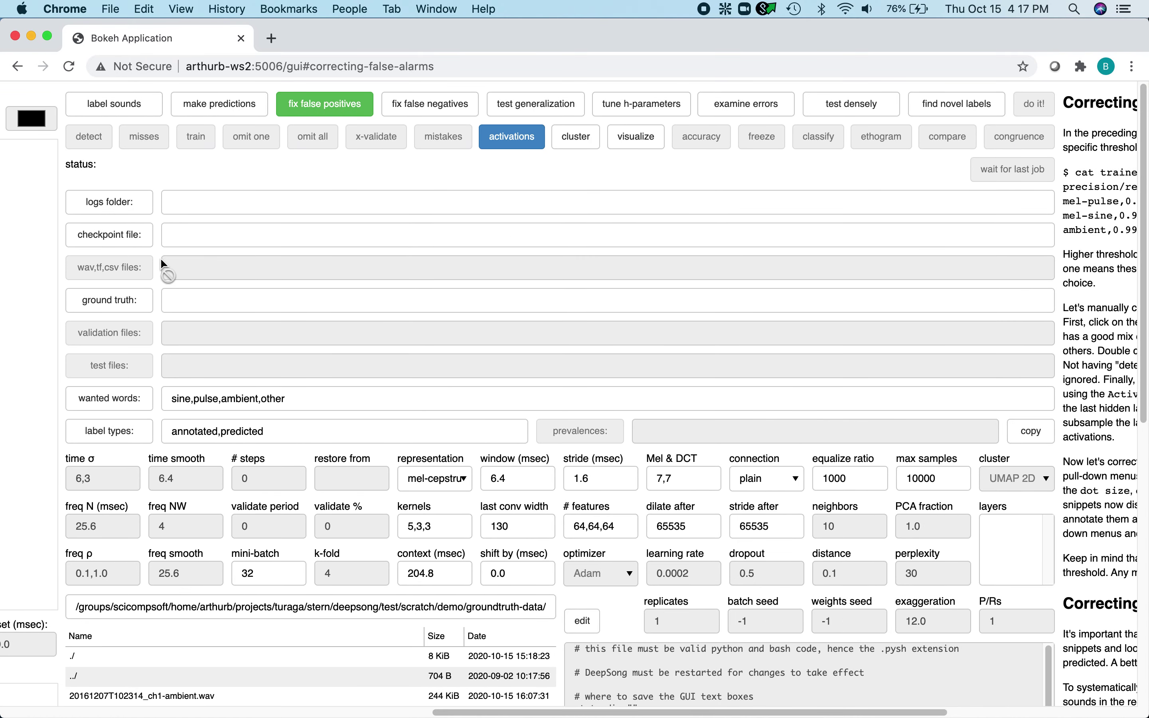
{"action": "scroll", "coordinate": [160, 258], "scroll_direction": "down", "scroll_amount": 5}
{"action": "double_click", "coordinate": [72, 452]}
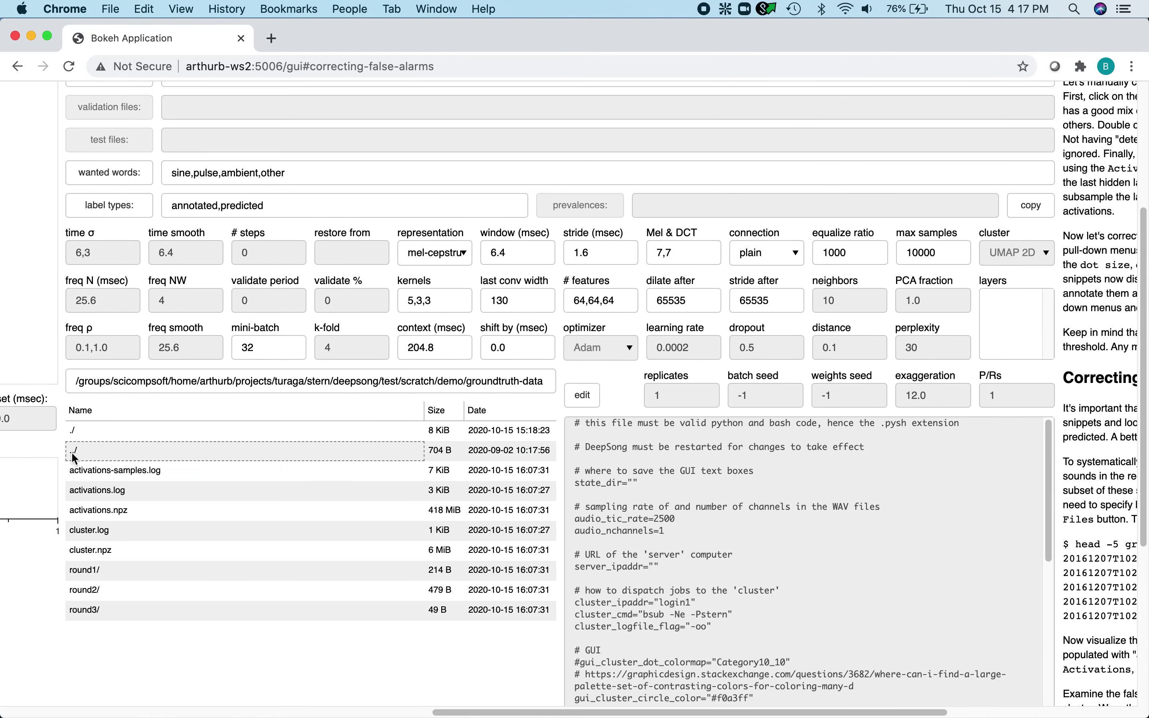
{"action": "double_click", "coordinate": [72, 451]}
{"action": "double_click", "coordinate": [100, 492]}
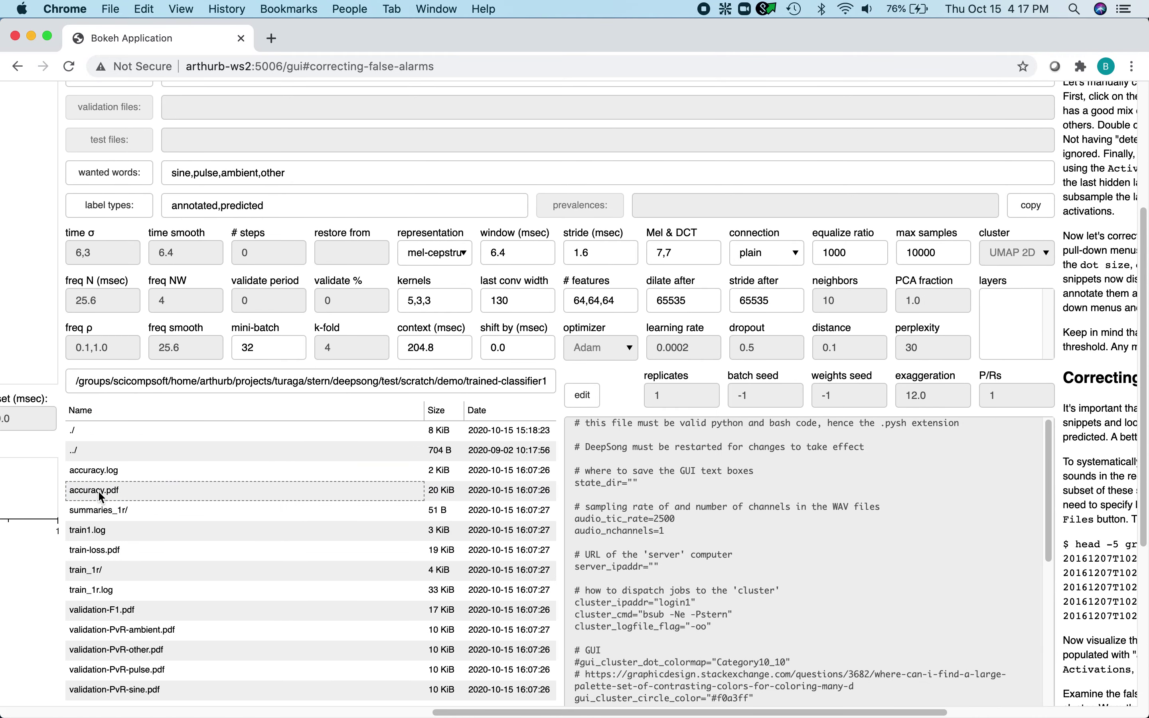
{"action": "scroll", "coordinate": [168, 300], "scroll_direction": "up", "scroll_amount": 5}
{"action": "left_click", "coordinate": [132, 212]}
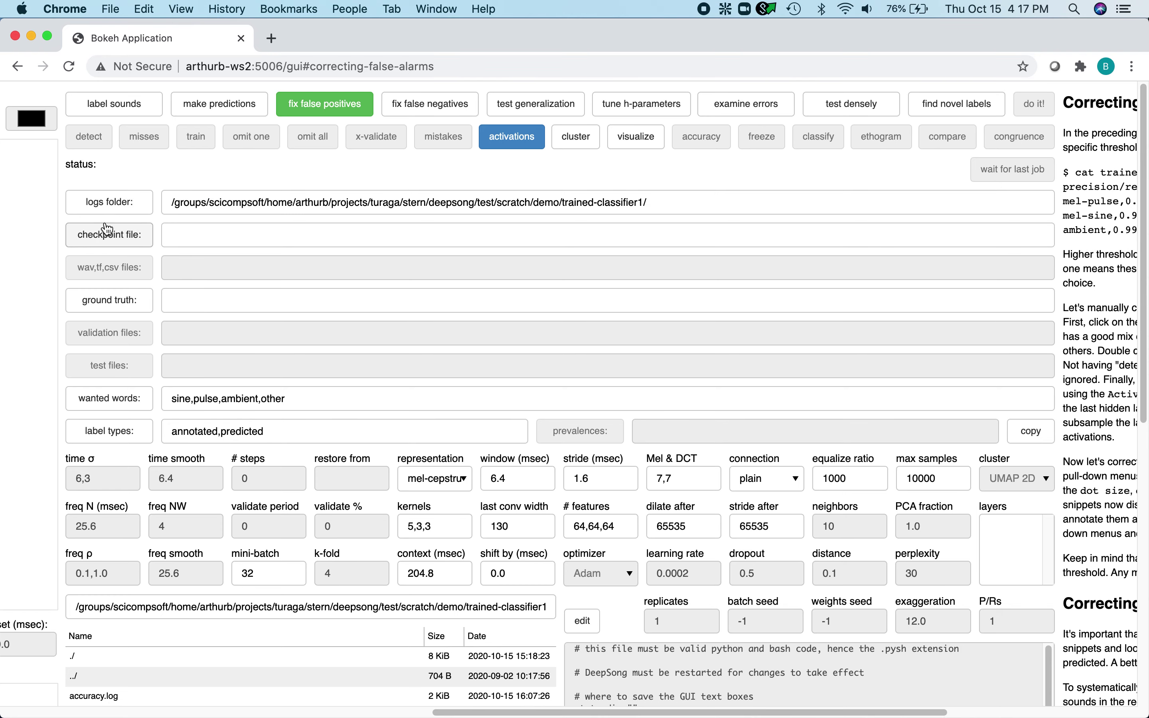
Set the checkpoint file to vgg.ckpt-200.index from the train_1r folder
{"action": "scroll", "coordinate": [125, 500], "scroll_direction": "down", "scroll_amount": 5}
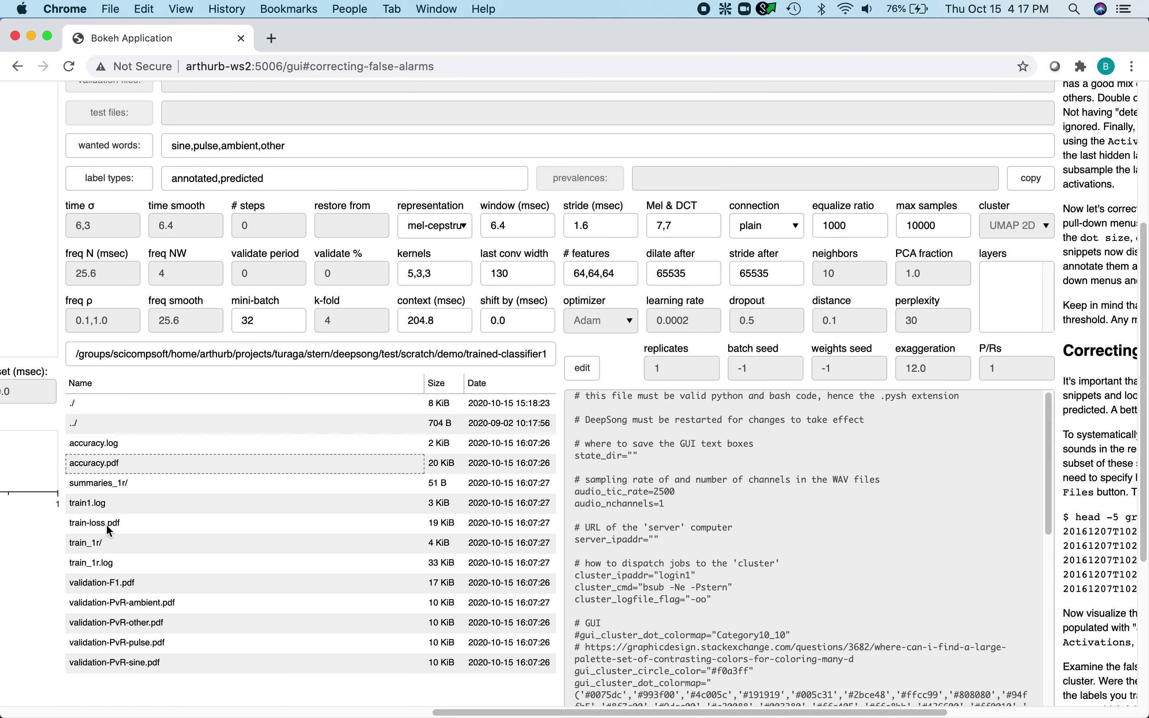
{"action": "scroll", "coordinate": [222, 594], "scroll_direction": "down", "scroll_amount": 10}
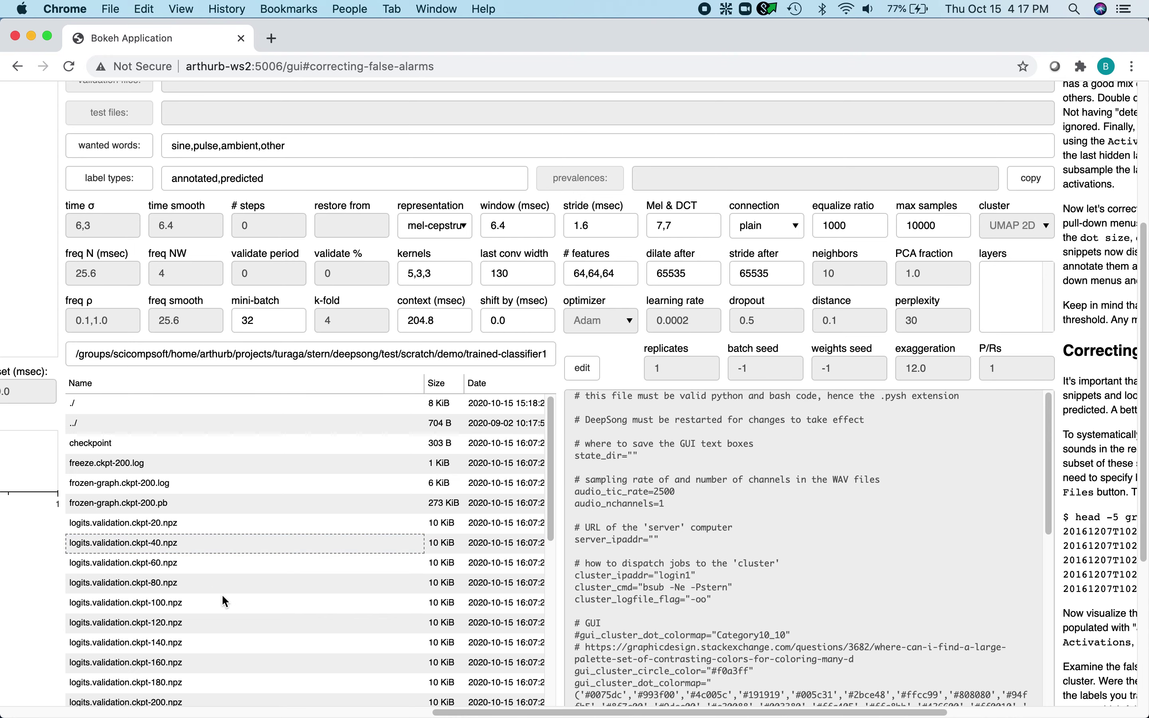
{"action": "scroll", "coordinate": [222, 594], "scroll_direction": "down", "scroll_amount": 5}
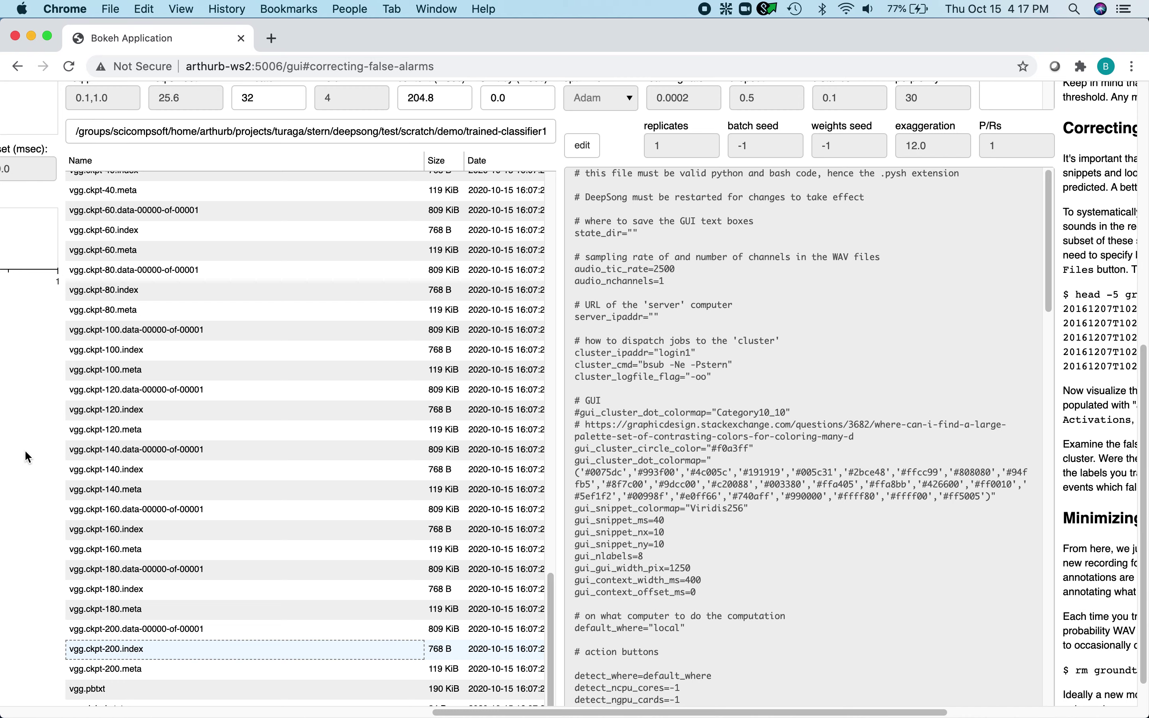
{"action": "scroll", "coordinate": [25, 448], "scroll_direction": "up", "scroll_amount": 10}
{"action": "left_click", "coordinate": [104, 242]}
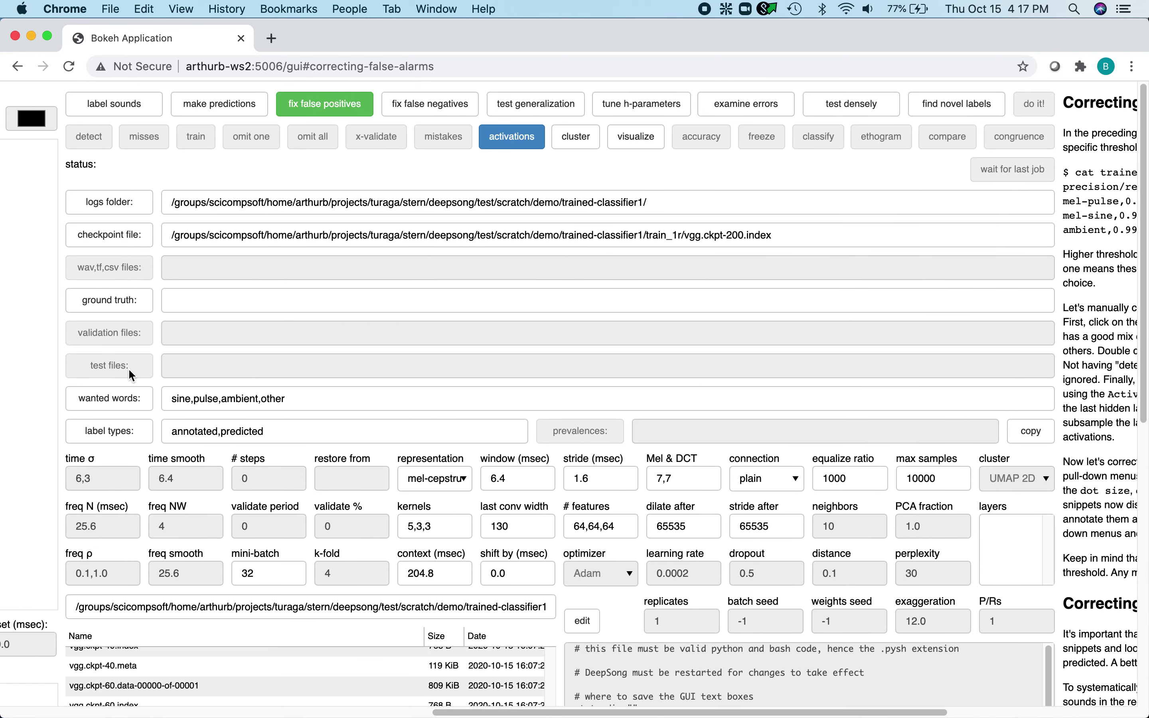
Set the ground truth to the demo/groundtruth-data folder and run the activations job
{"action": "scroll", "coordinate": [128, 368], "scroll_direction": "down", "scroll_amount": 10}
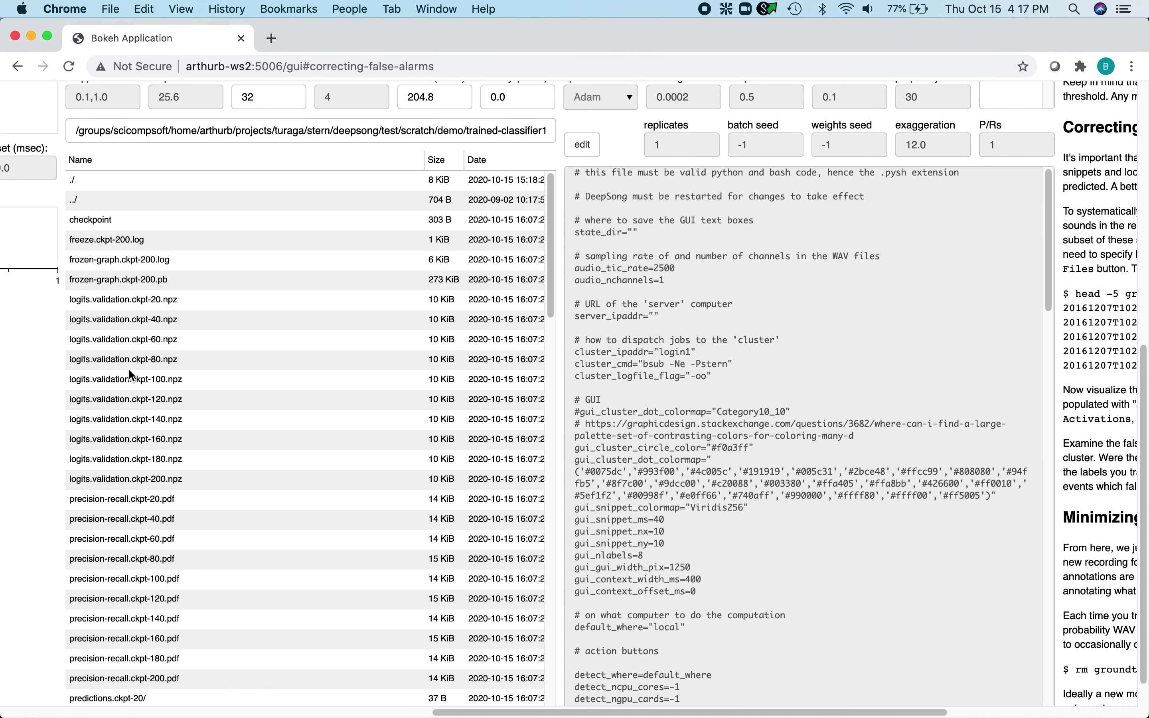
{"action": "left_click", "coordinate": [77, 201]}
{"action": "left_click", "coordinate": [78, 199]}
{"action": "left_click", "coordinate": [95, 221]}
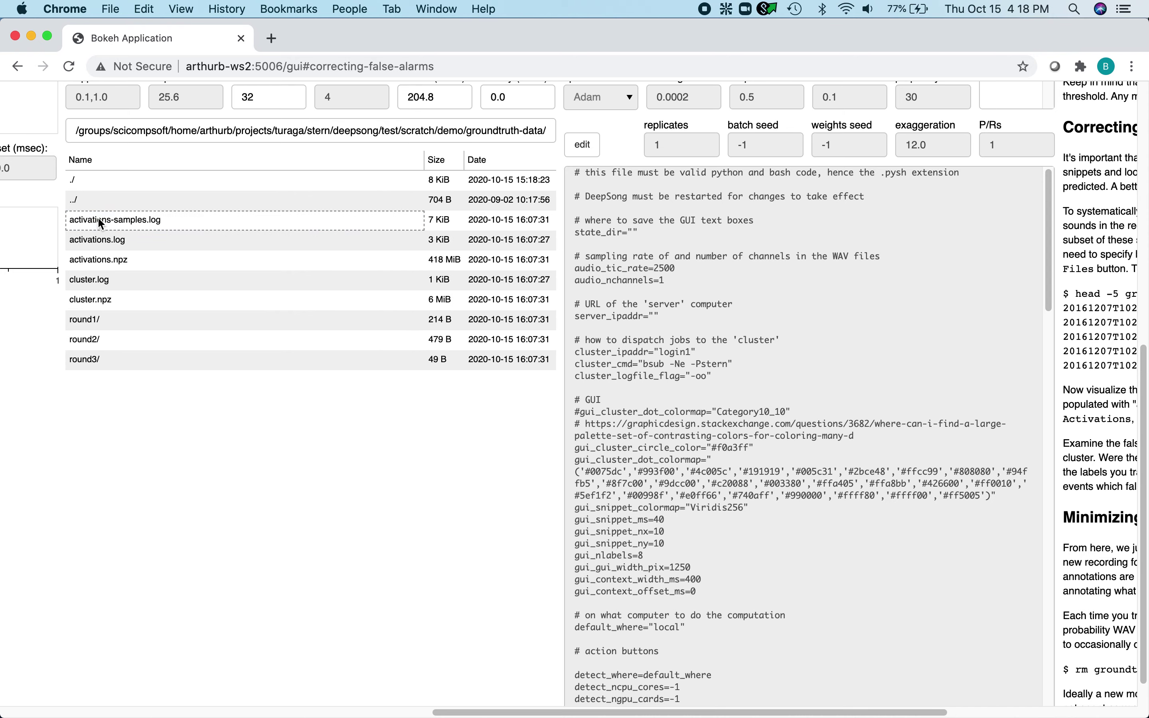
{"action": "scroll", "coordinate": [53, 202], "scroll_direction": "up", "scroll_amount": 10}
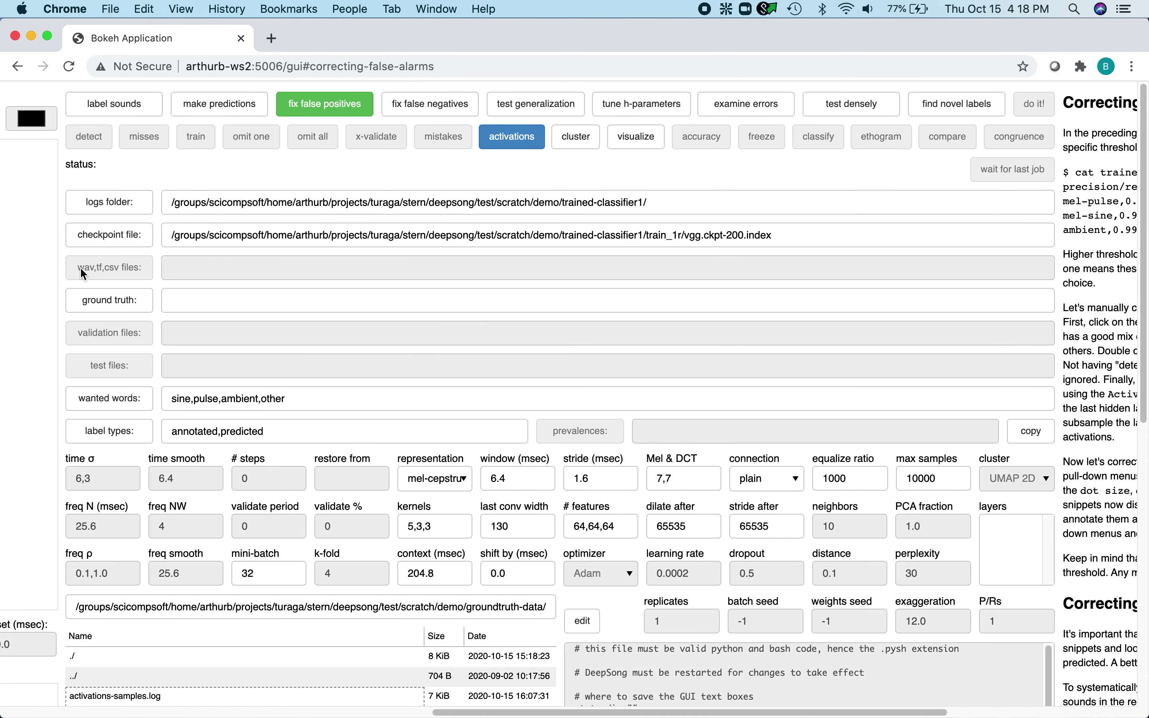
{"action": "left_click", "coordinate": [101, 301]}
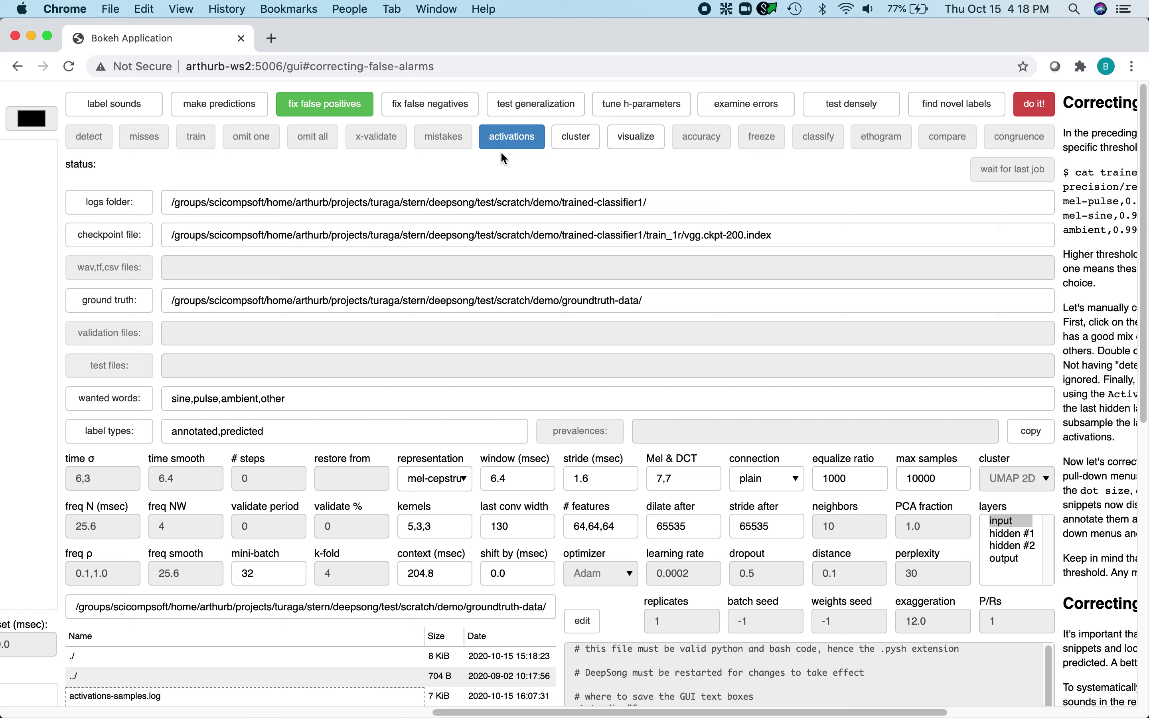
{"action": "left_click", "coordinate": [1049, 104]}
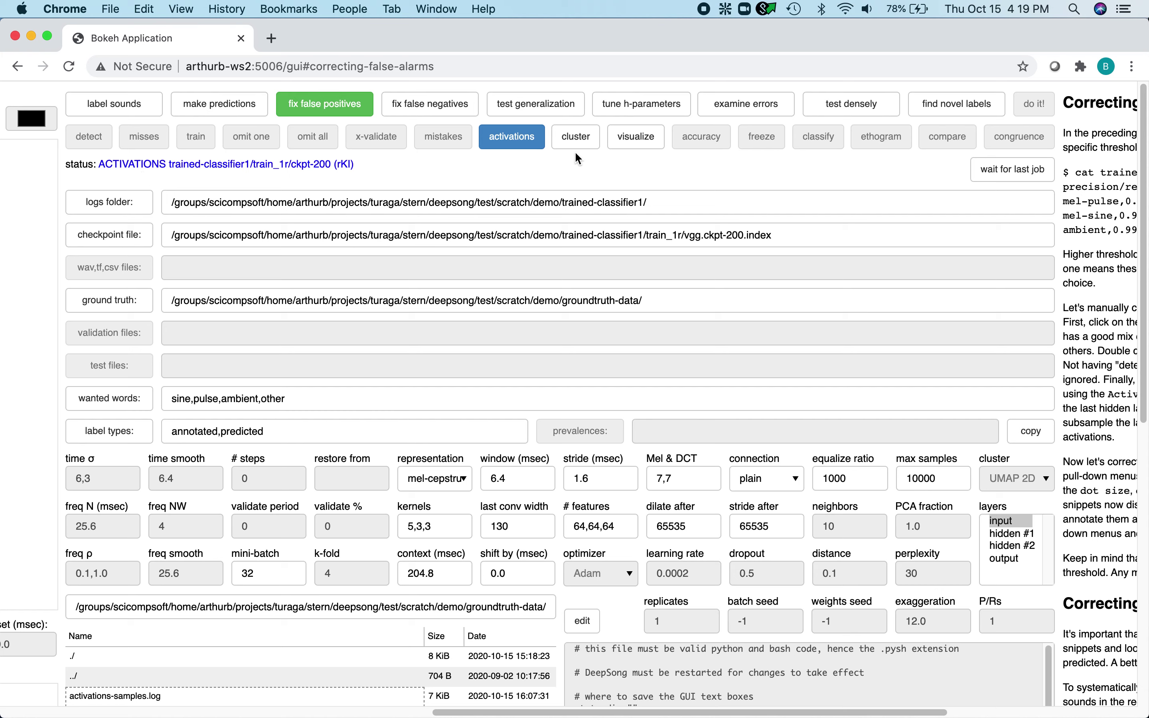
Run the UMAP 2D cluster job on the hidden #2 layer and check the output files in groundtruth-data
{"action": "left_click", "coordinate": [578, 140]}
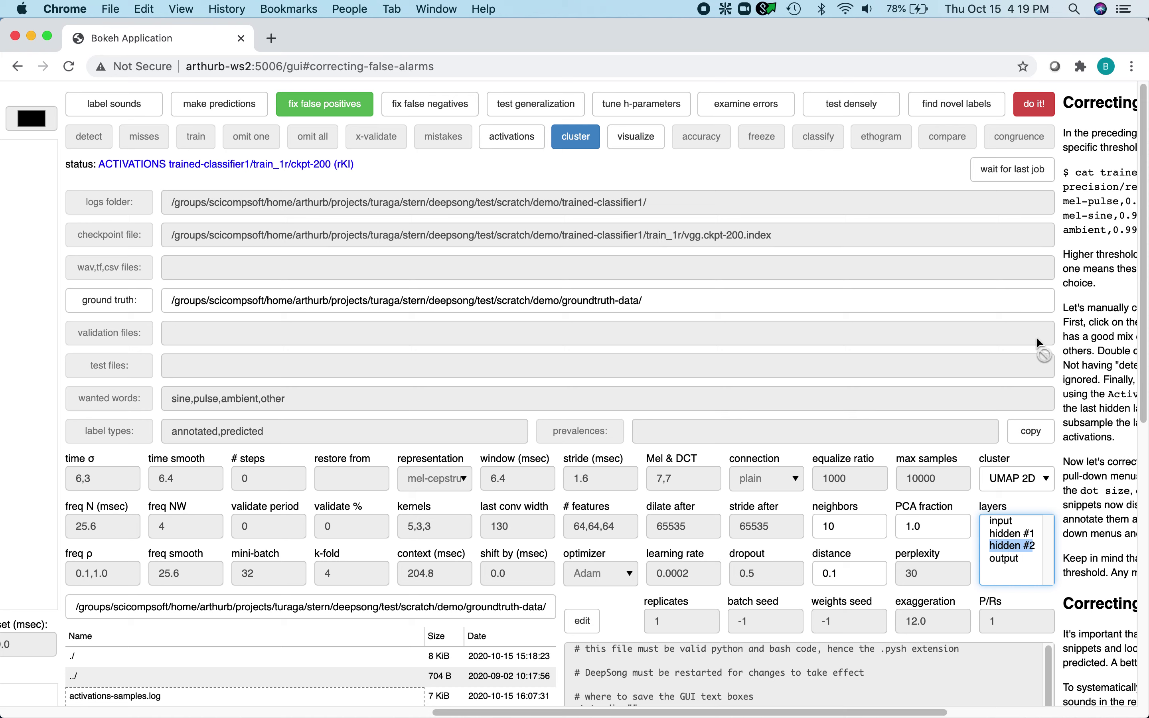
{"action": "left_click", "coordinate": [1035, 113]}
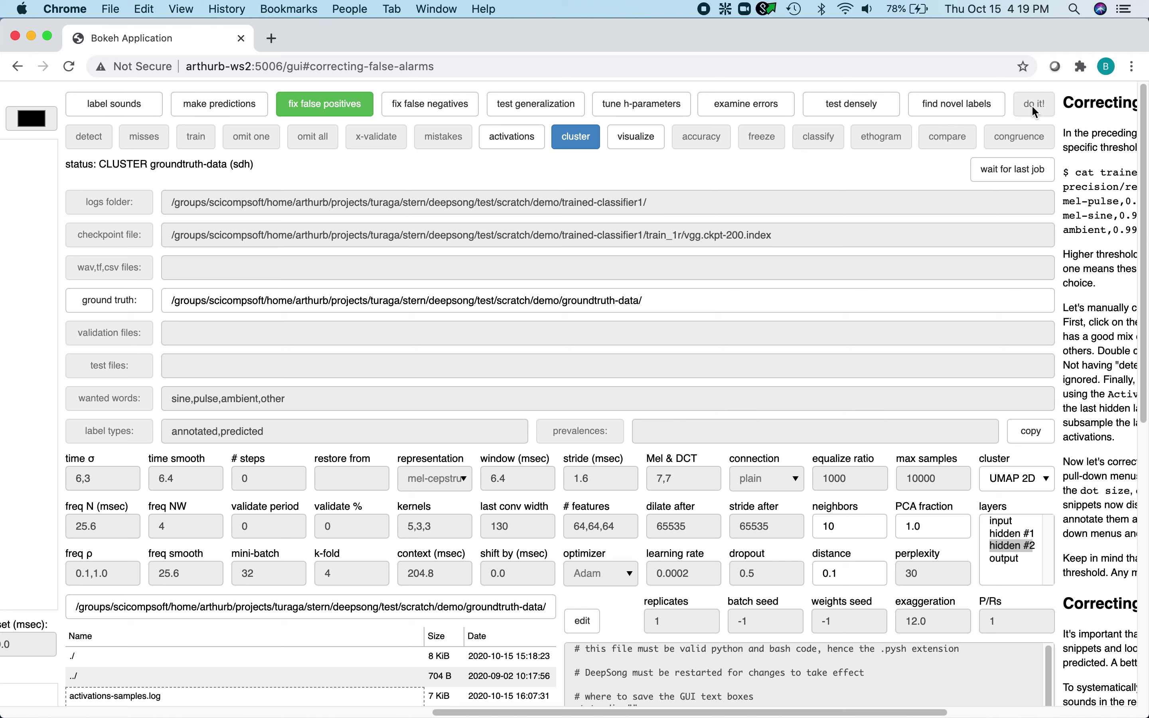
{"action": "scroll", "coordinate": [89, 551], "scroll_direction": "down", "scroll_amount": 5}
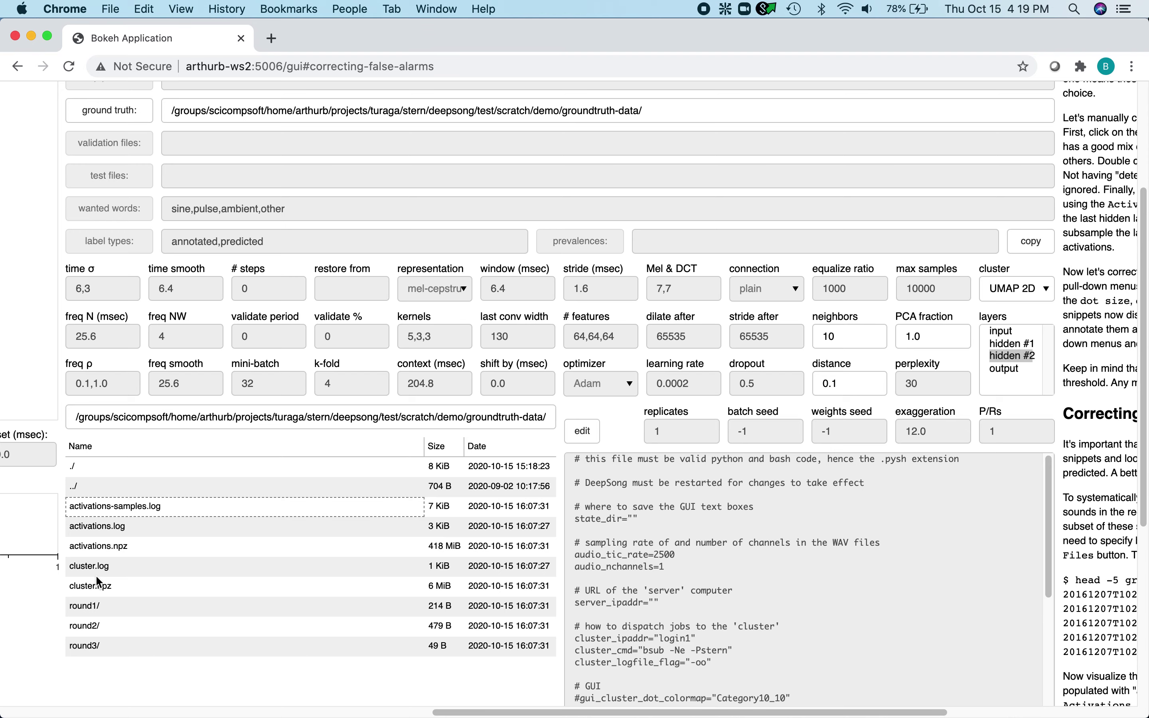
{"action": "scroll", "coordinate": [95, 575], "scroll_direction": "up", "scroll_amount": 5}
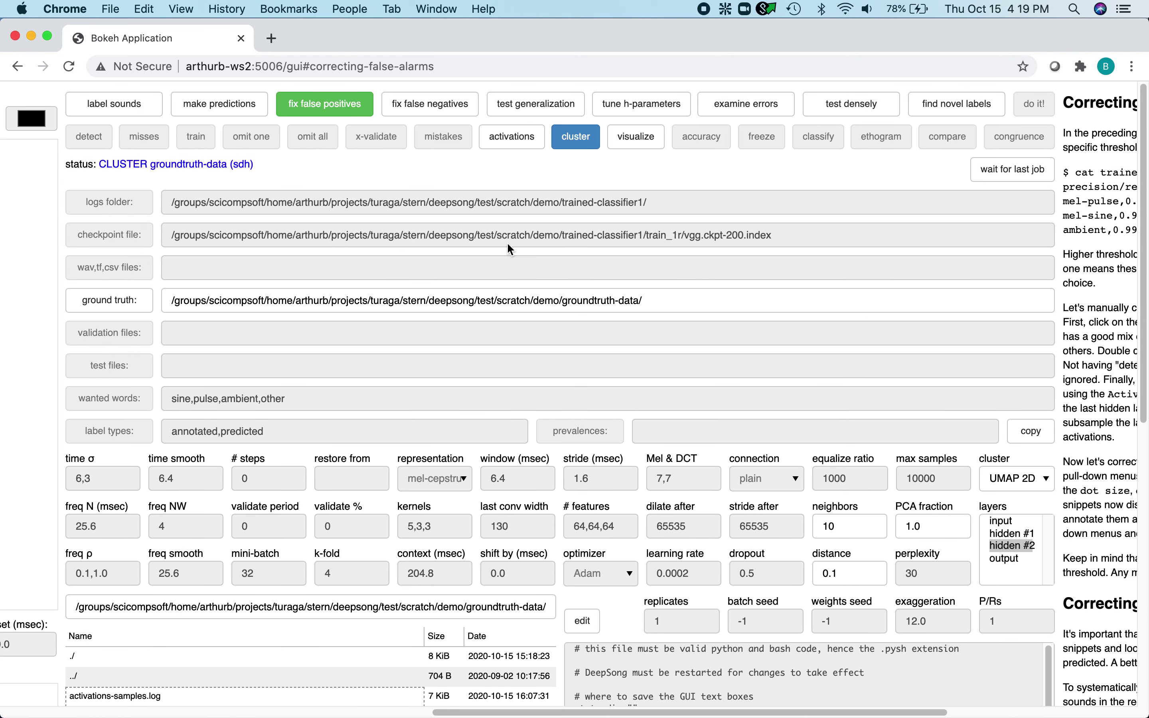
Visualize the clusters for the hidden #2 layer, showing the predicted kind
{"action": "left_click", "coordinate": [640, 138]}
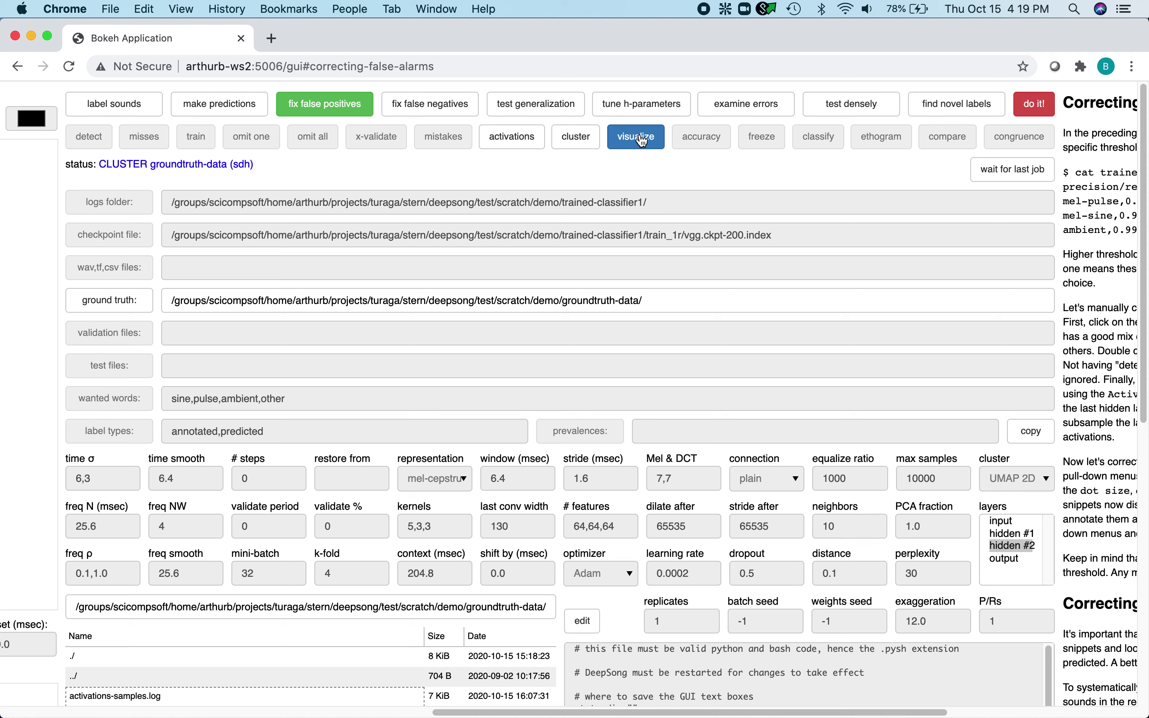
{"action": "left_click", "coordinate": [1029, 108]}
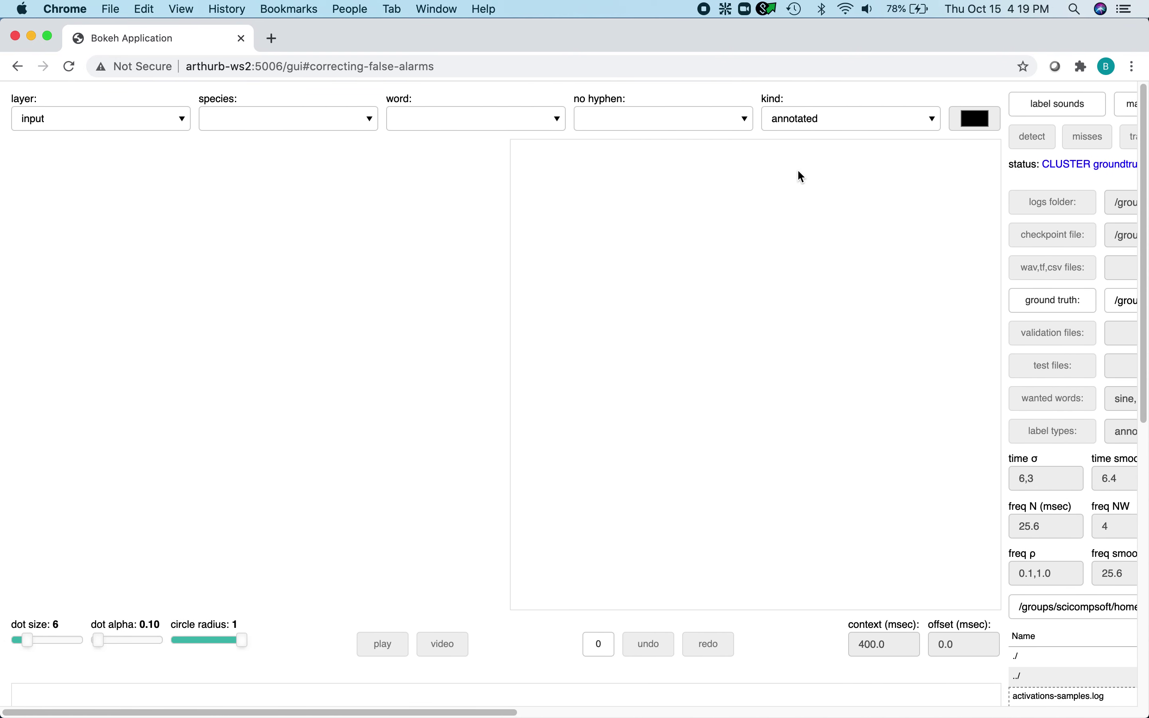
{"action": "left_click", "coordinate": [173, 123]}
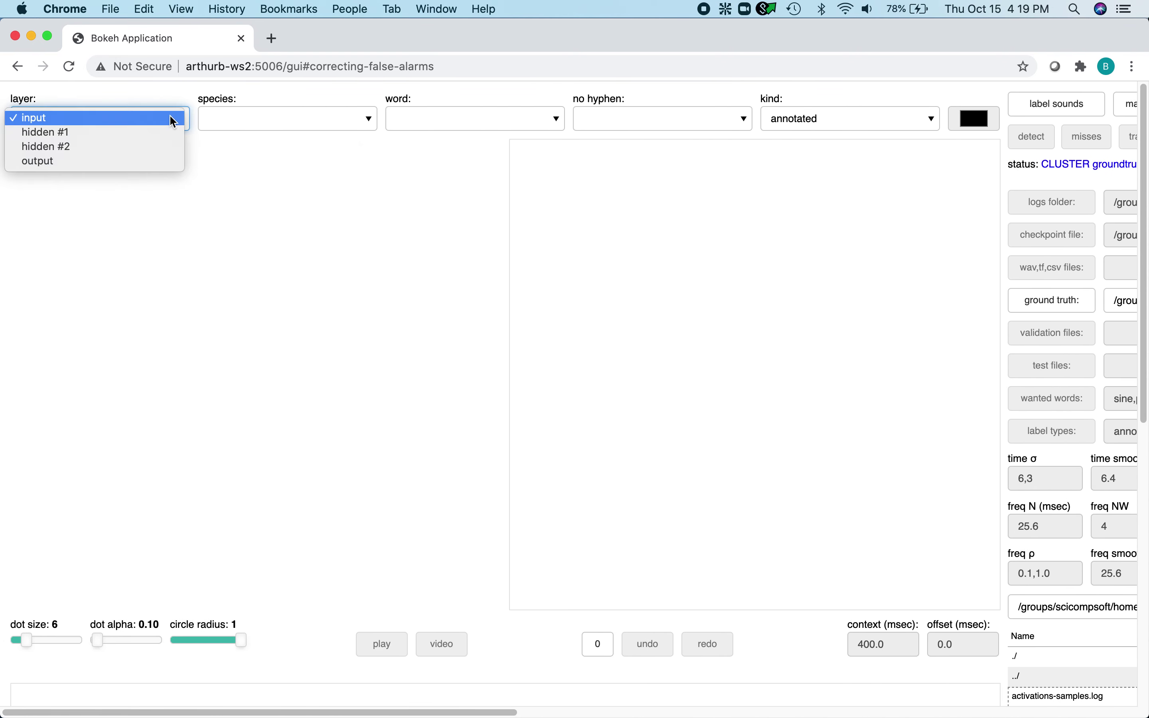
{"action": "left_click", "coordinate": [159, 147]}
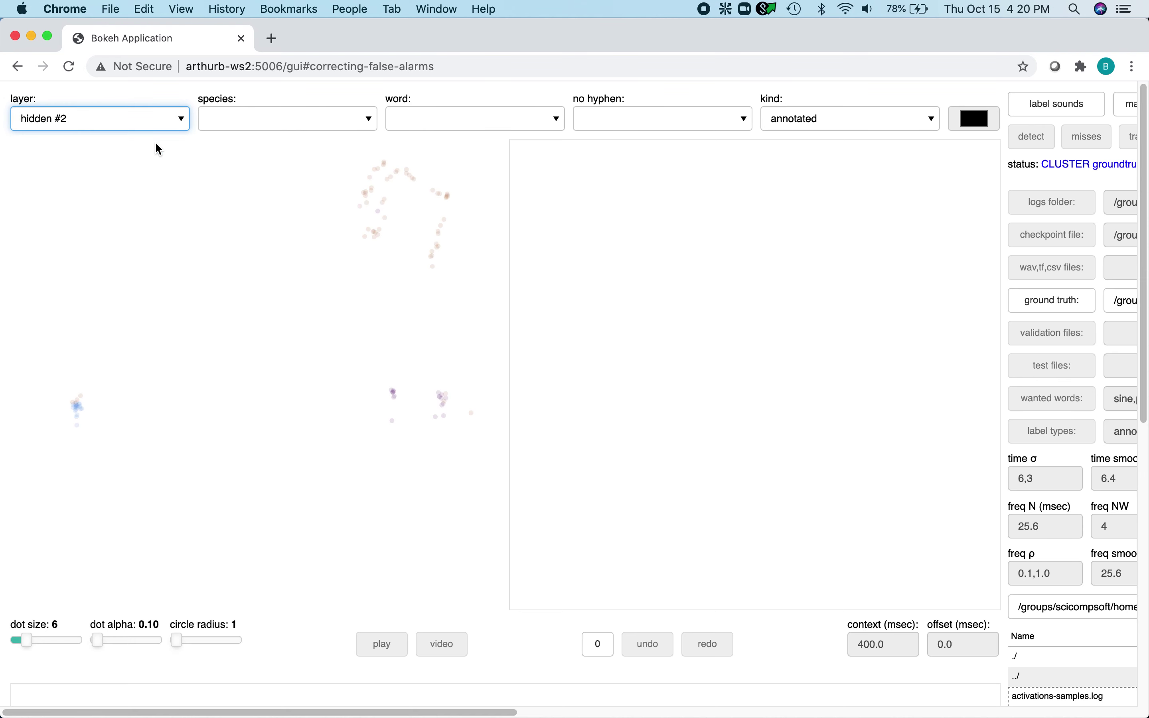
{"action": "left_click", "coordinate": [821, 120]}
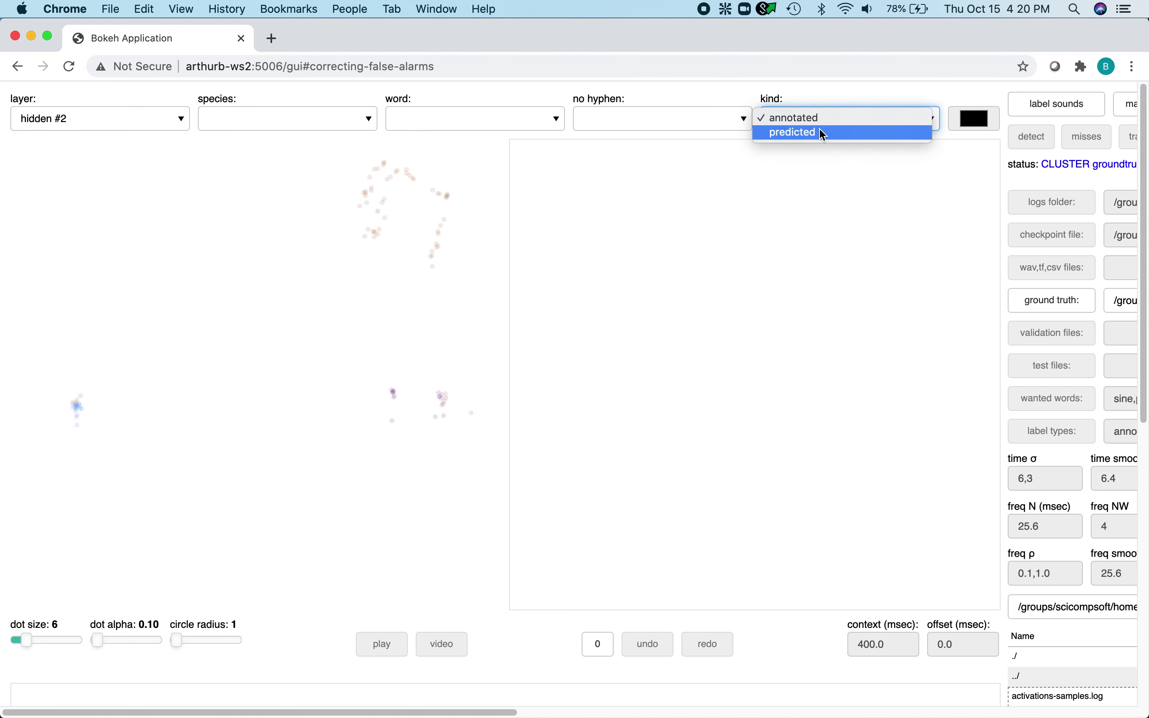
{"action": "left_click", "coordinate": [824, 134]}
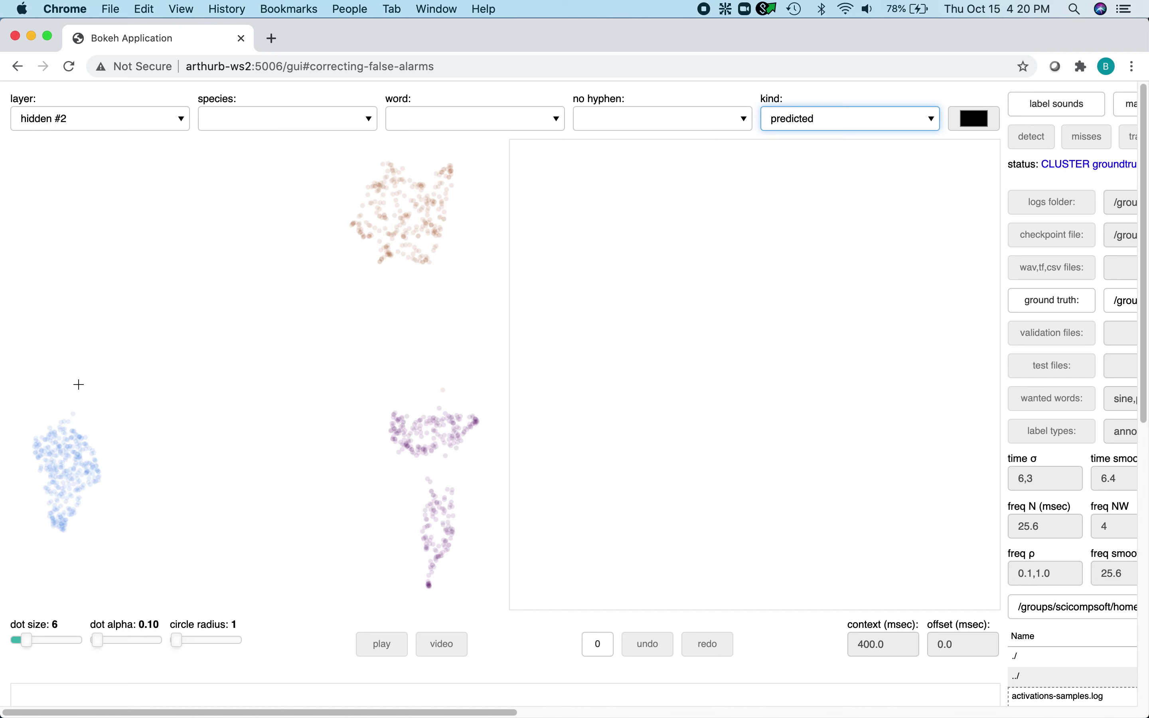
View the ambient and pulse clusters in turn, restoring the no hyphen filter to blank
{"action": "mouse_move", "coordinate": [394, 231]}
{"action": "left_click", "coordinate": [646, 117]}
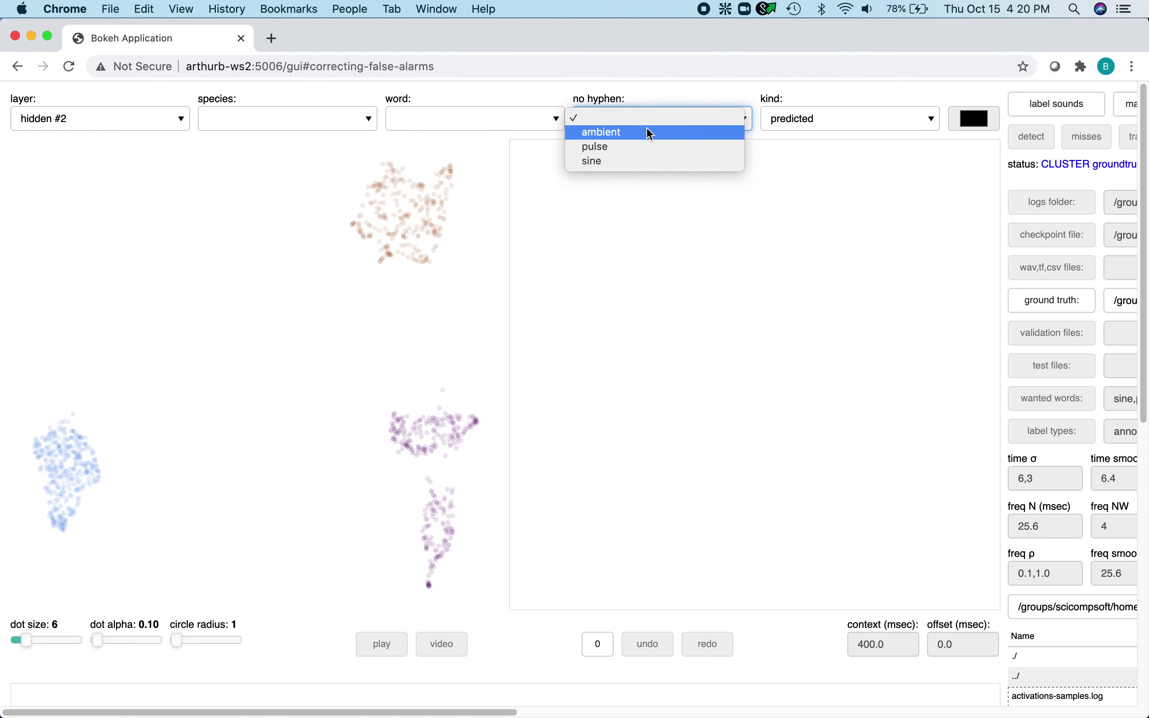
{"action": "left_click", "coordinate": [647, 128]}
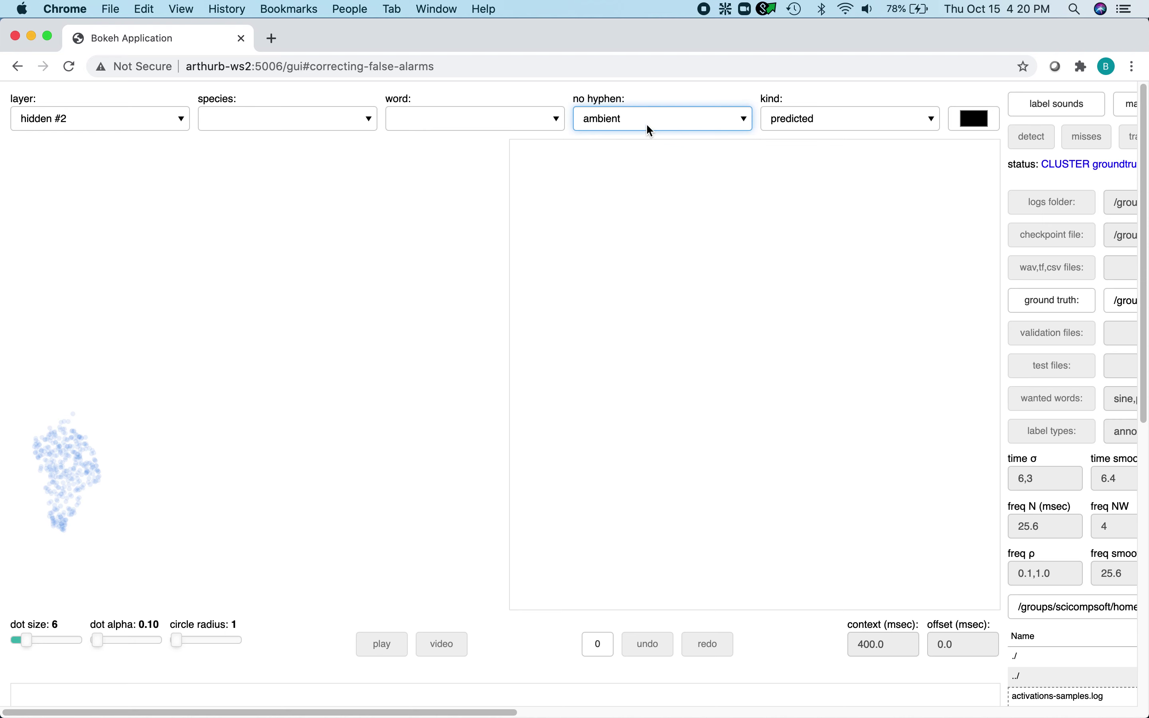
{"action": "left_click", "coordinate": [650, 115]}
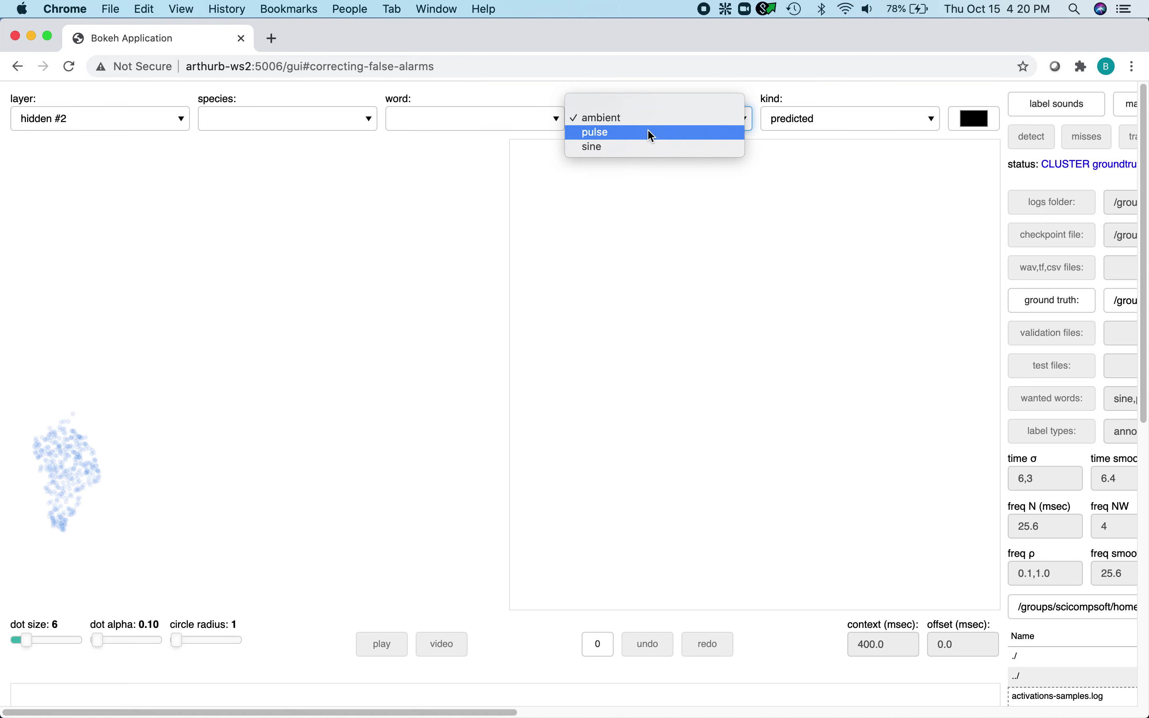
{"action": "left_click", "coordinate": [648, 129]}
{"action": "left_click", "coordinate": [648, 124]}
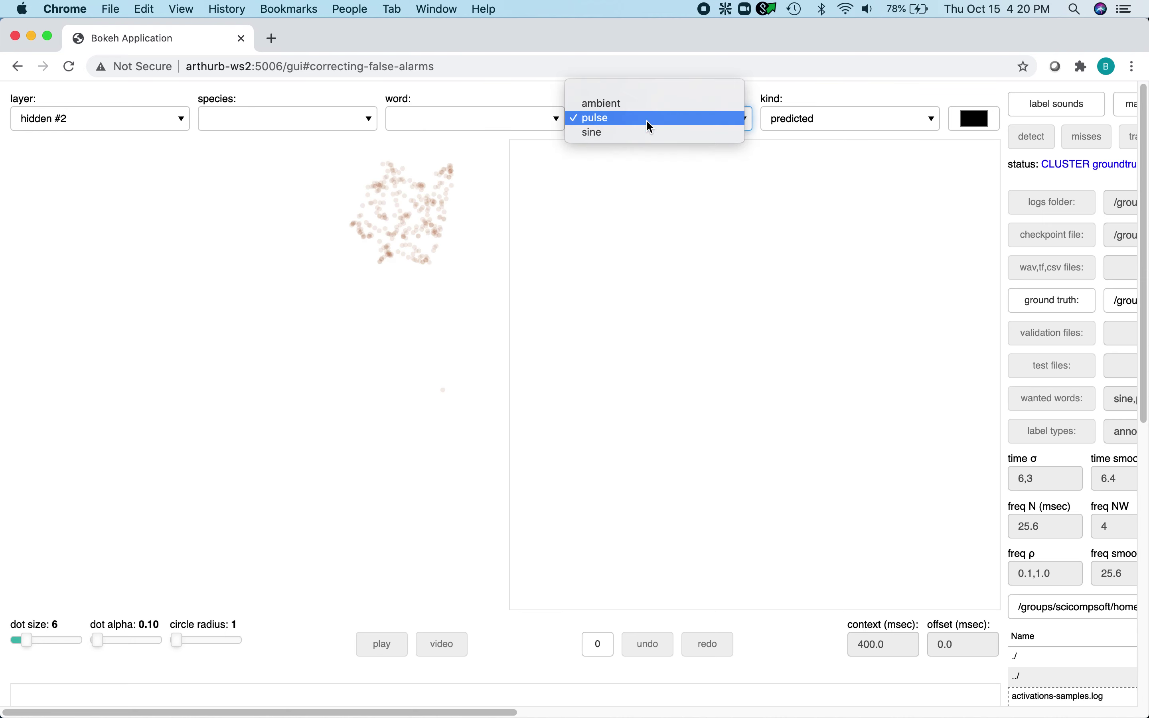
{"action": "left_click", "coordinate": [630, 84]}
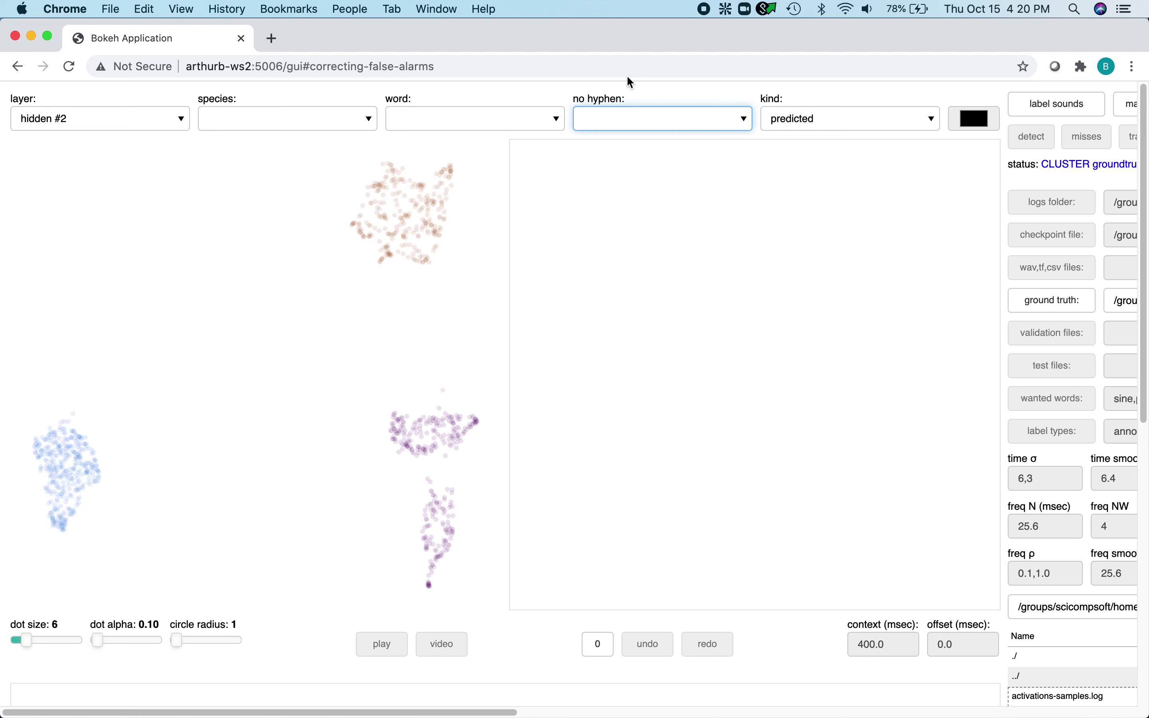
Show the sounds at the left side of the upper pulse cluster and label the second snippet in the first row as sine
{"action": "mouse_move", "coordinate": [376, 220]}
{"action": "left_click", "coordinate": [376, 221]}
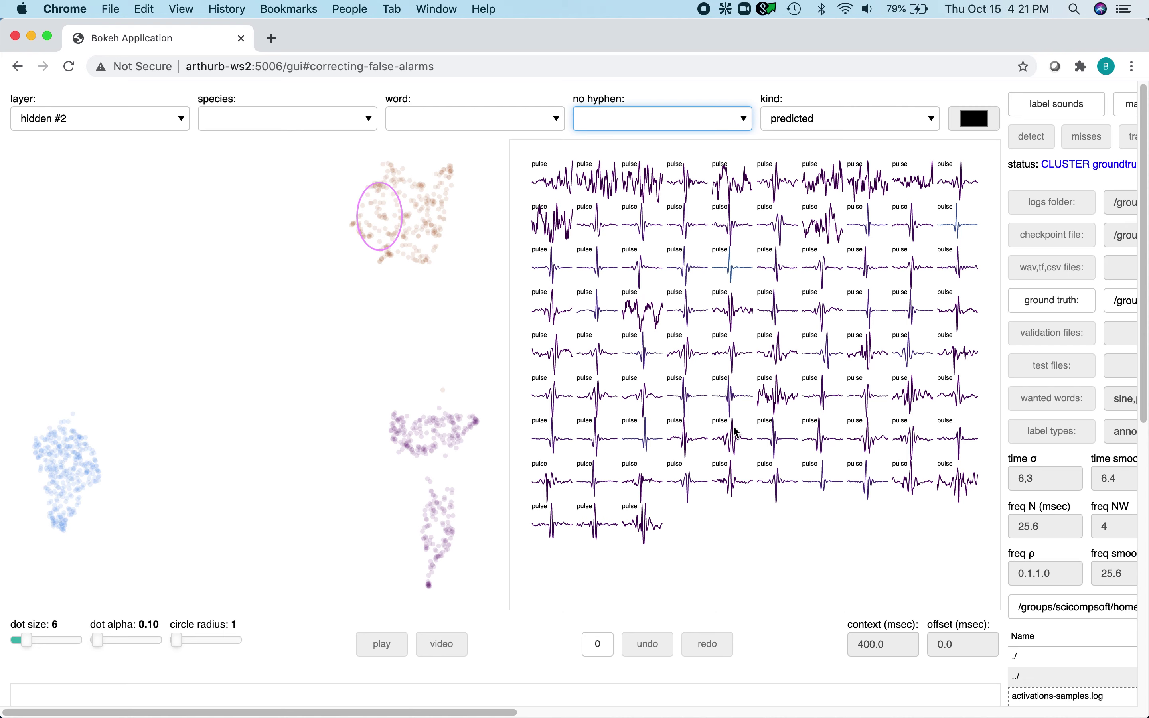
{"action": "left_click", "coordinate": [609, 185]}
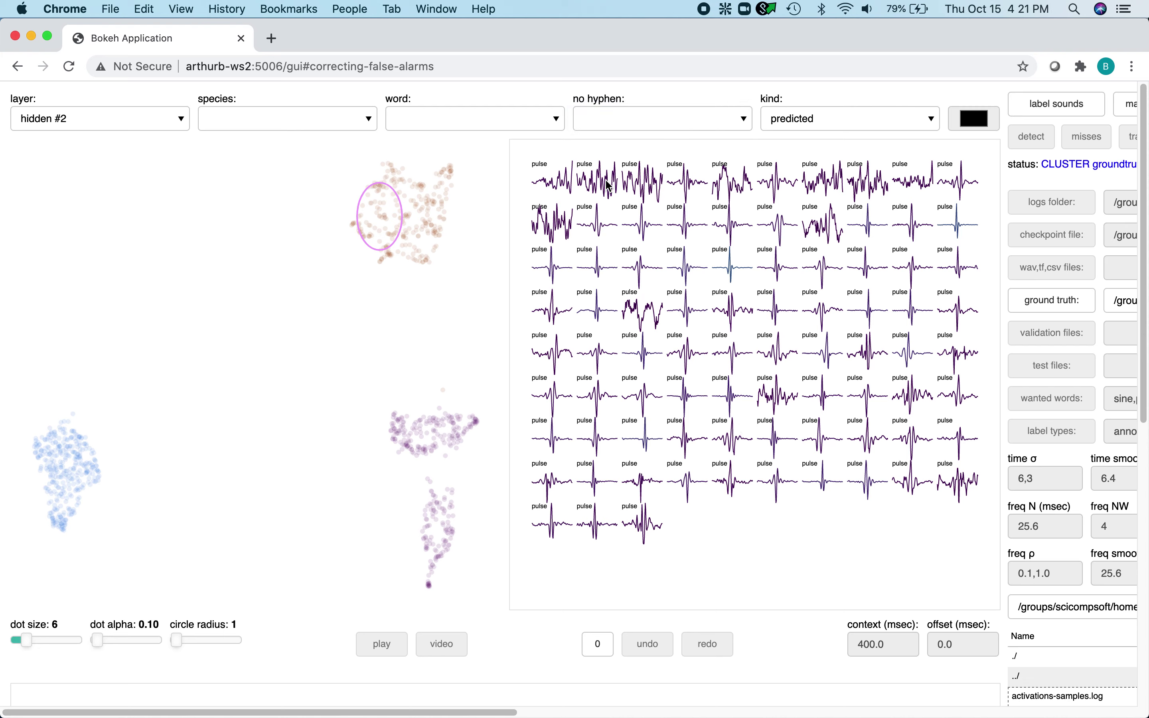
{"action": "scroll", "coordinate": [640, 440], "scroll_direction": "down", "scroll_amount": 3}
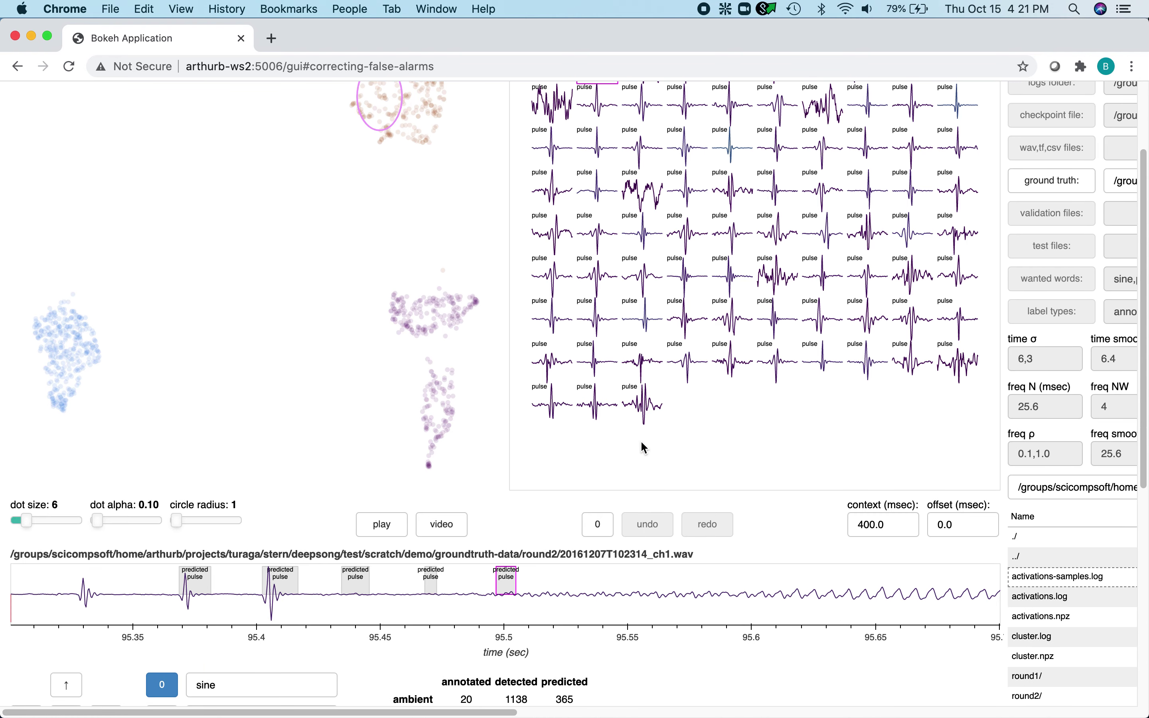
{"action": "scroll", "coordinate": [642, 447], "scroll_direction": "up", "scroll_amount": 1}
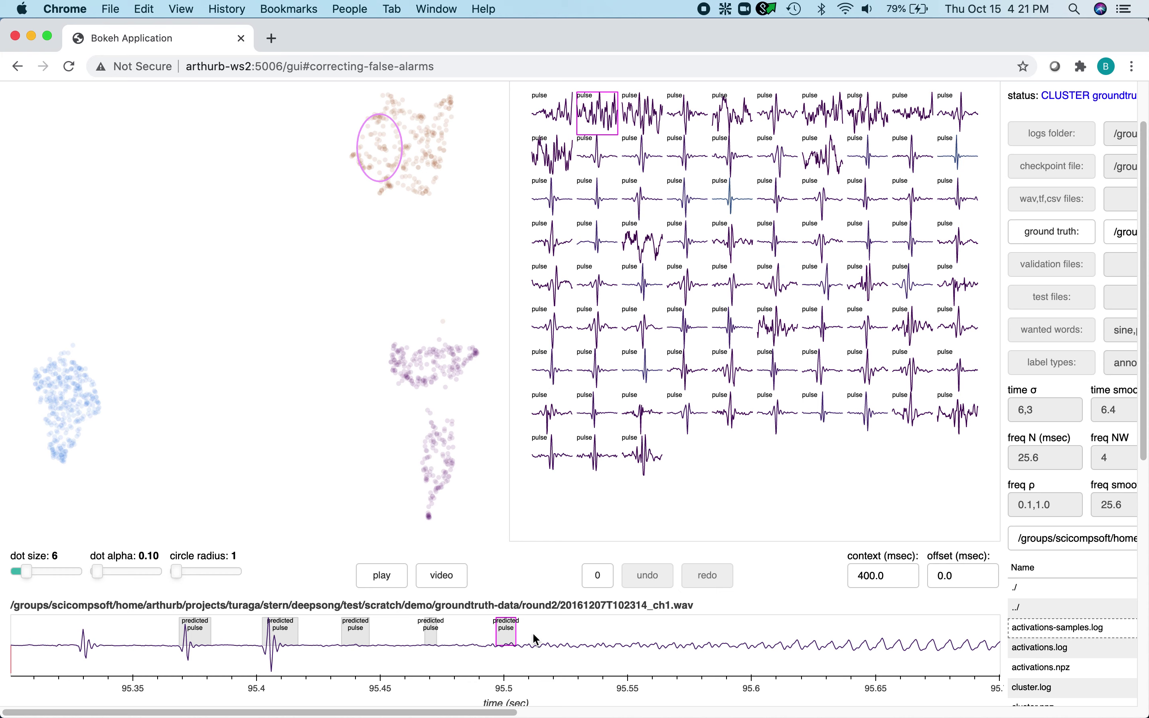
{"action": "scroll", "coordinate": [532, 633], "scroll_direction": "down", "scroll_amount": 3}
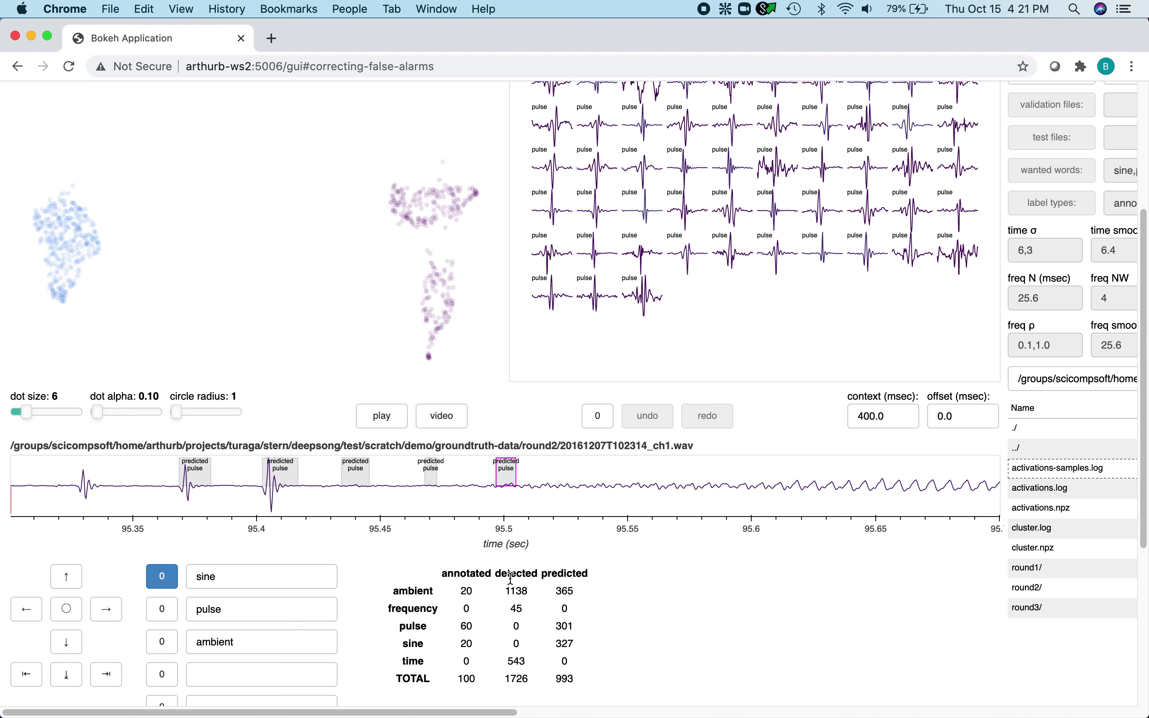
{"action": "double_click", "coordinate": [512, 475]}
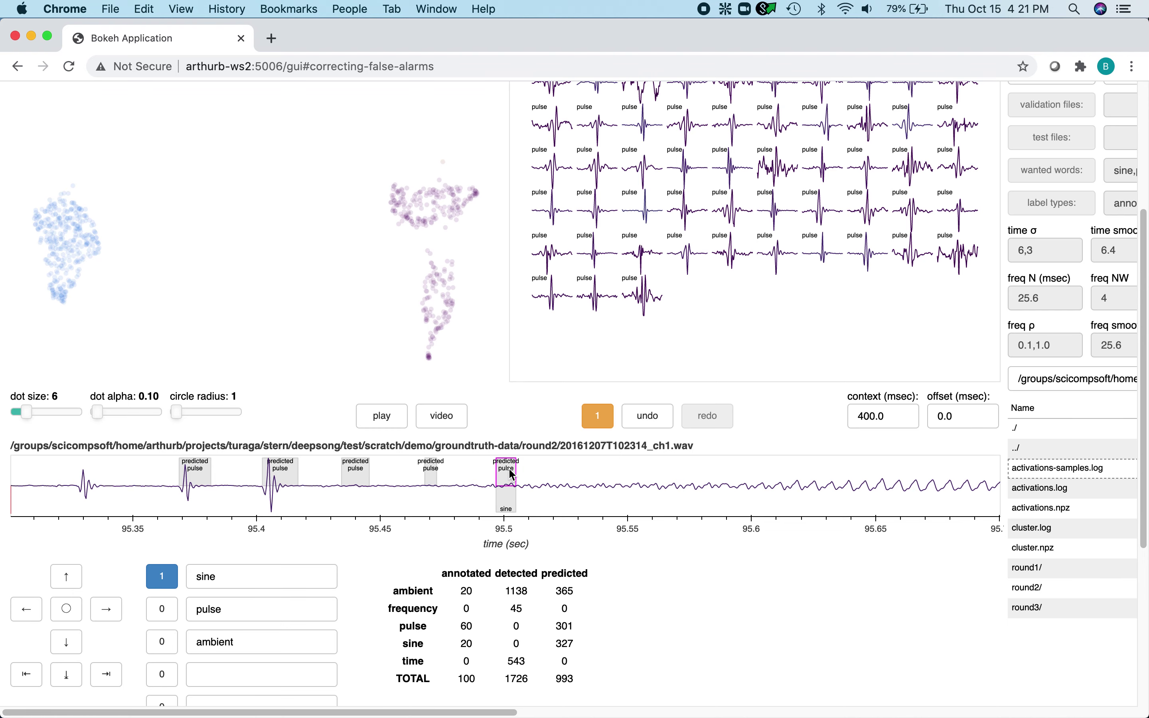
Check the third snippet's waveform in context and label the third and first snippets in the first row as sine
{"action": "scroll", "coordinate": [511, 475], "scroll_direction": "up", "scroll_amount": 4}
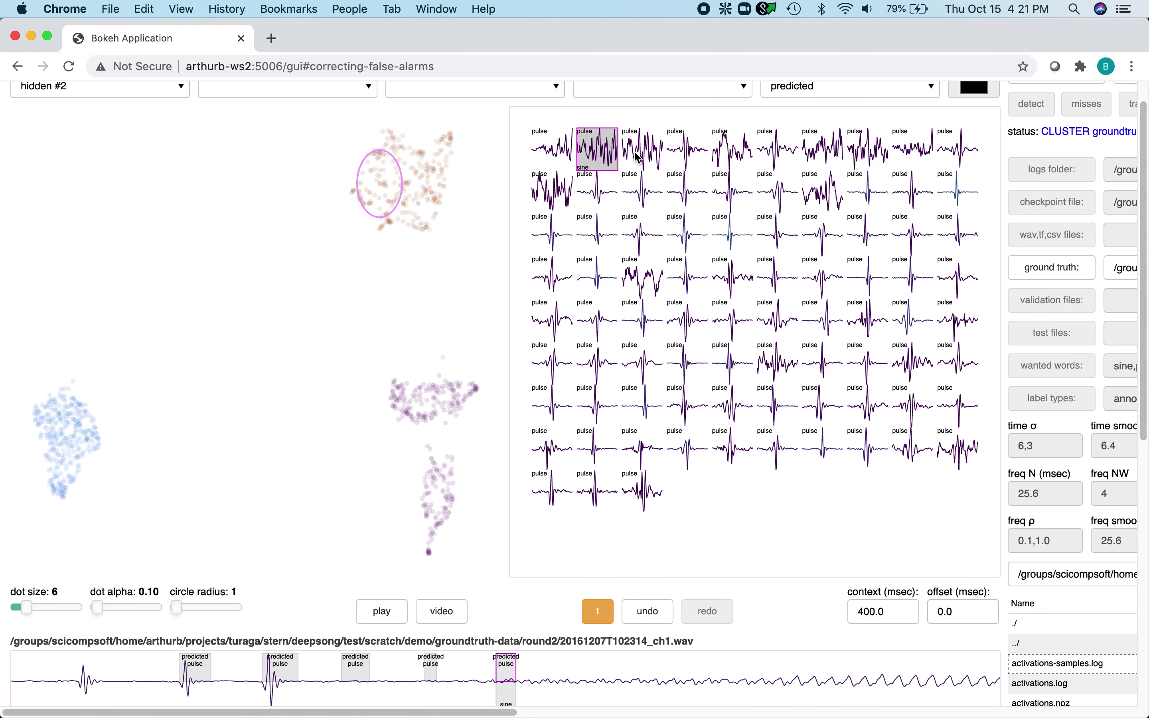
{"action": "left_click", "coordinate": [637, 156]}
{"action": "scroll", "coordinate": [655, 287], "scroll_direction": "down", "scroll_amount": 4}
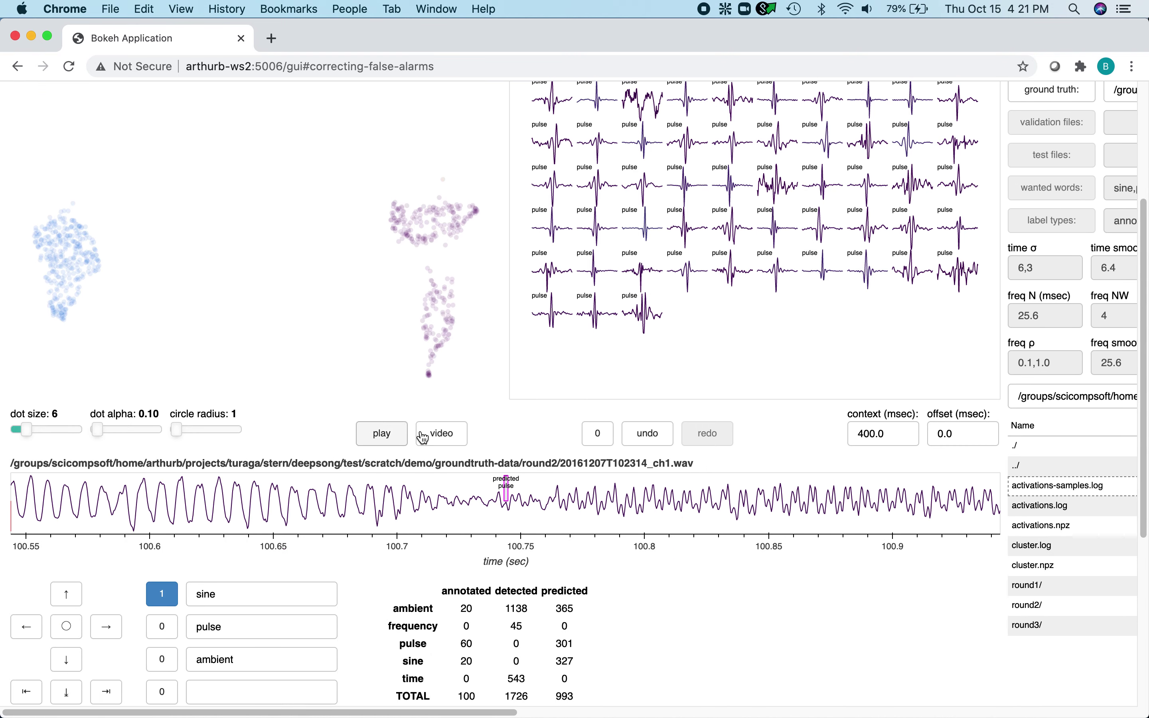
{"action": "scroll", "coordinate": [564, 393], "scroll_direction": "up", "scroll_amount": 2}
{"action": "scroll", "coordinate": [564, 393], "scroll_direction": "up", "scroll_amount": 1}
{"action": "double_click", "coordinate": [642, 127]}
{"action": "left_click", "coordinate": [560, 128]}
{"action": "double_click", "coordinate": [560, 128]}
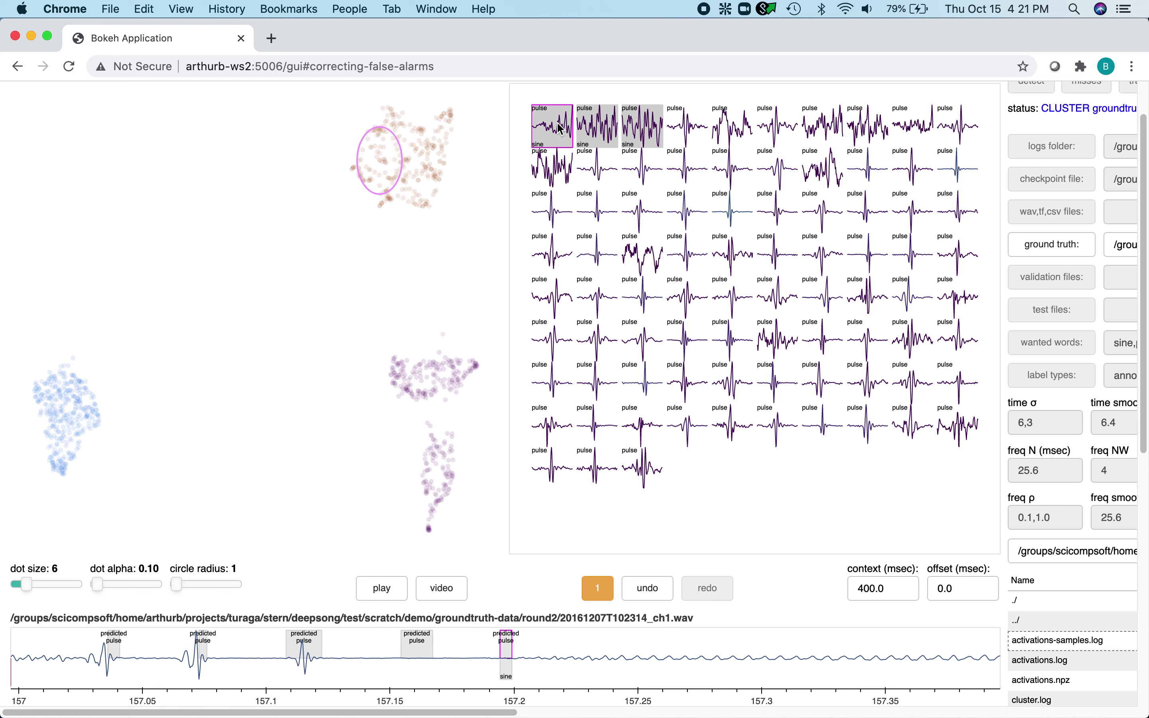
Inspect the seventh and eighth snippets in the first row and label the eighth one as ambient
{"action": "left_click", "coordinate": [829, 131]}
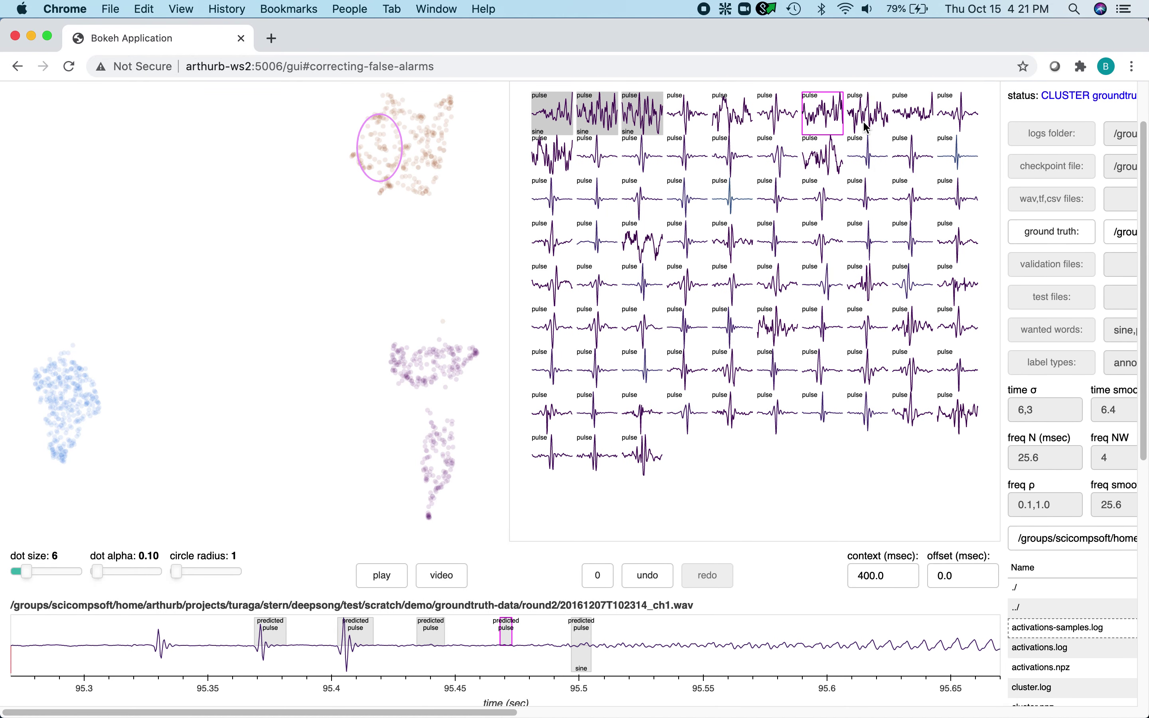
{"action": "left_click", "coordinate": [865, 125]}
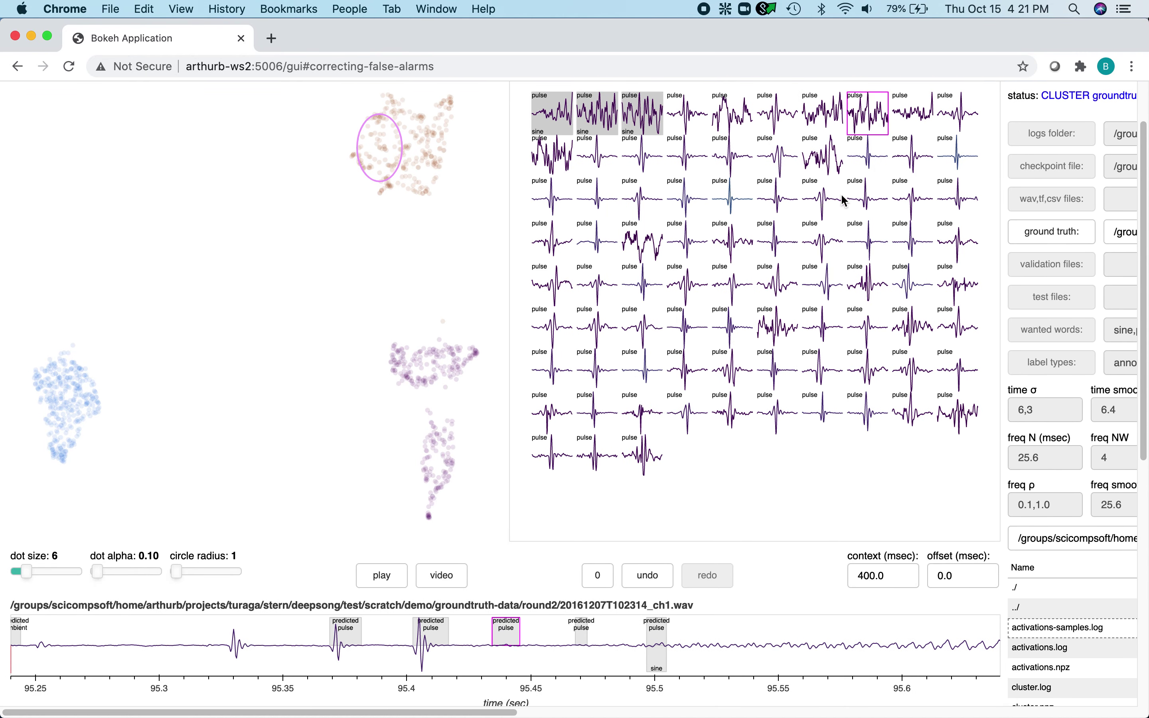
{"action": "scroll", "coordinate": [843, 199], "scroll_direction": "down", "scroll_amount": 5}
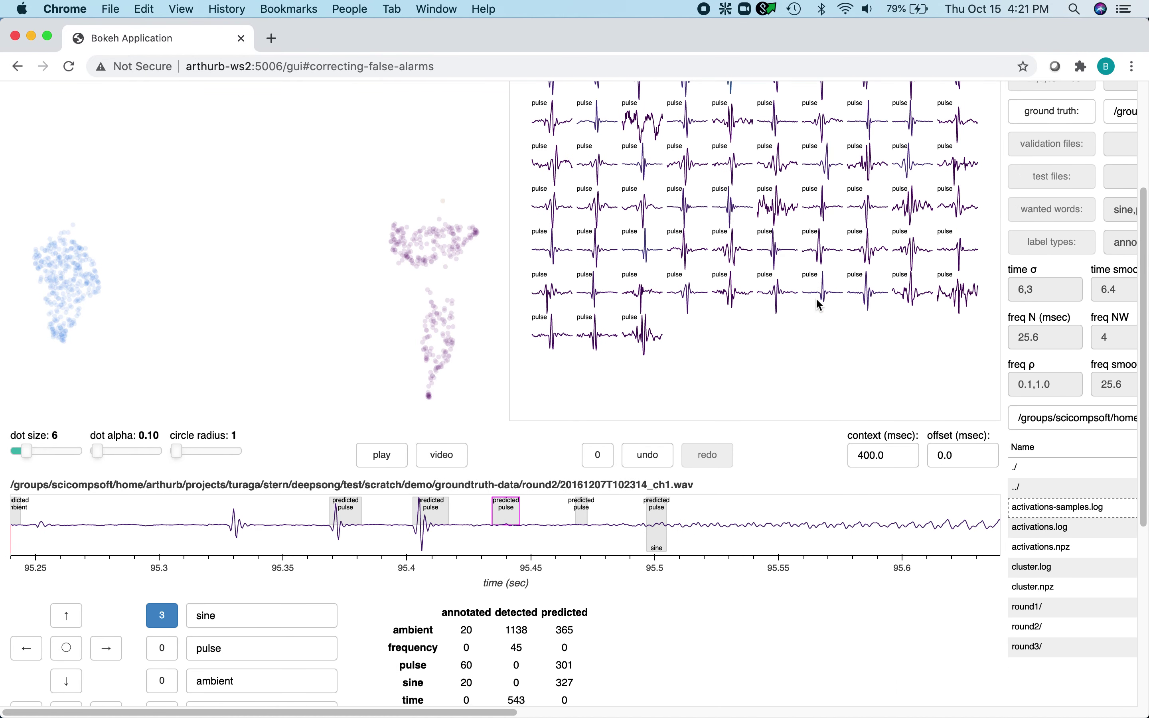
{"action": "left_click", "coordinate": [166, 686]}
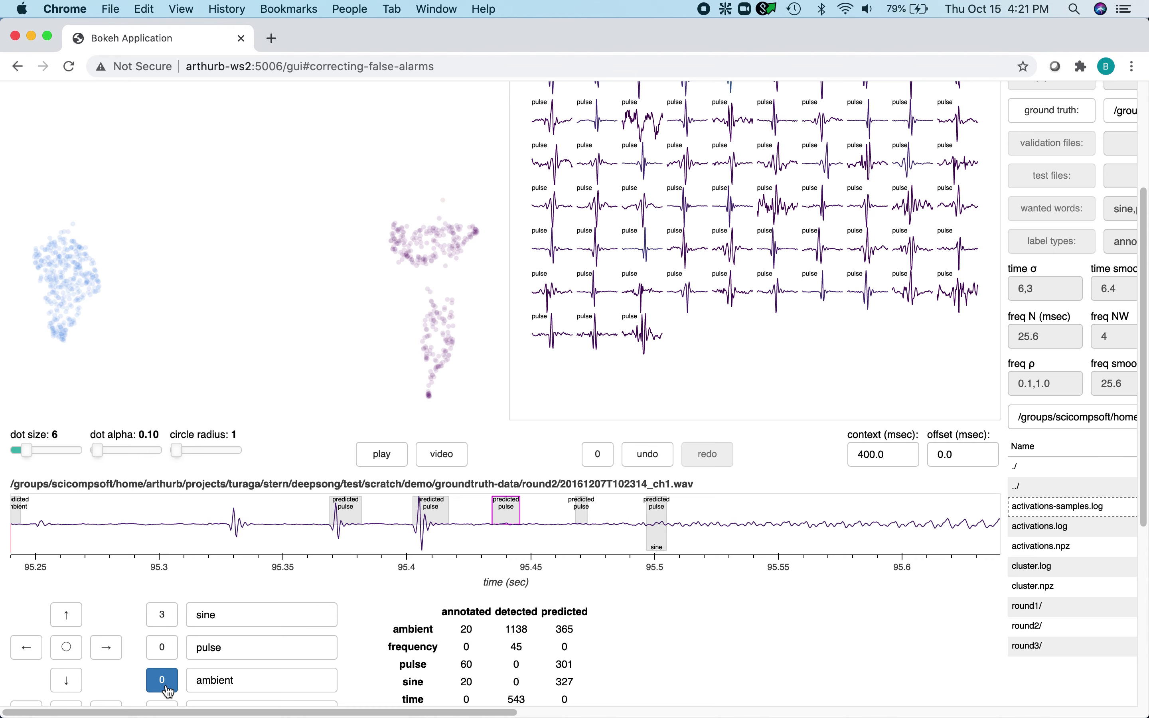
{"action": "left_click", "coordinate": [506, 518]}
{"action": "scroll", "coordinate": [620, 391], "scroll_direction": "up", "scroll_amount": 7}
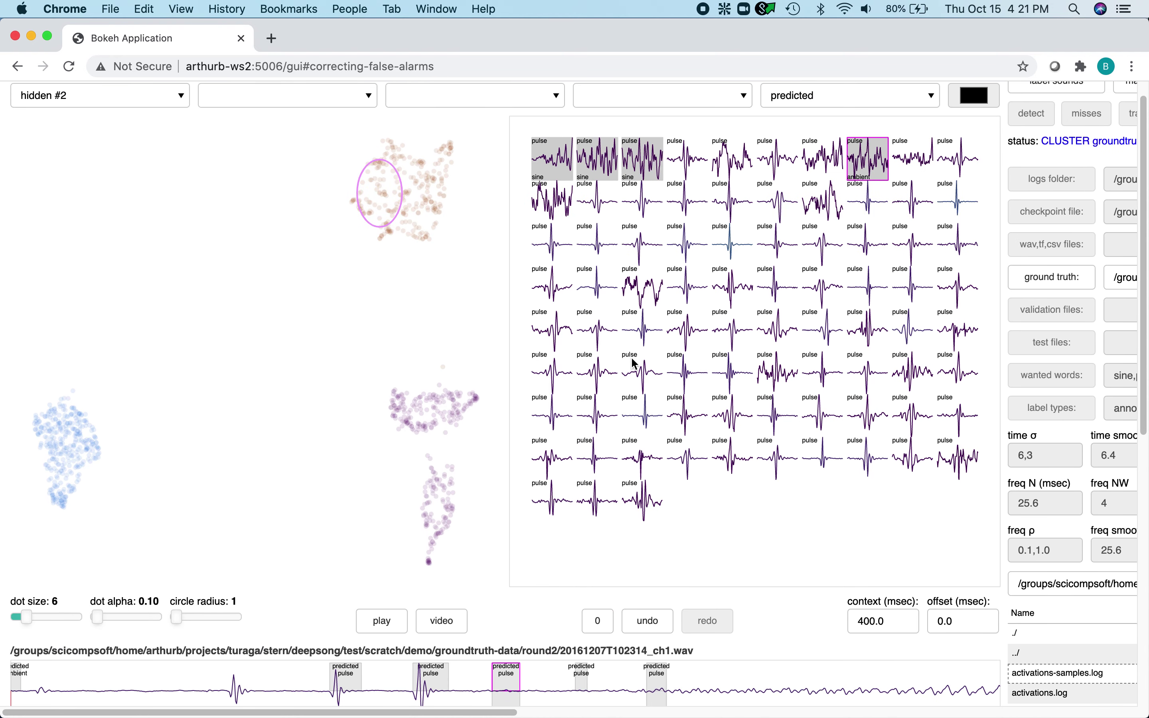
Inspect the waveform context of the noisy seventh snippet in the second row
{"action": "left_click", "coordinate": [822, 204]}
{"action": "scroll", "coordinate": [804, 336], "scroll_direction": "down", "scroll_amount": 4}
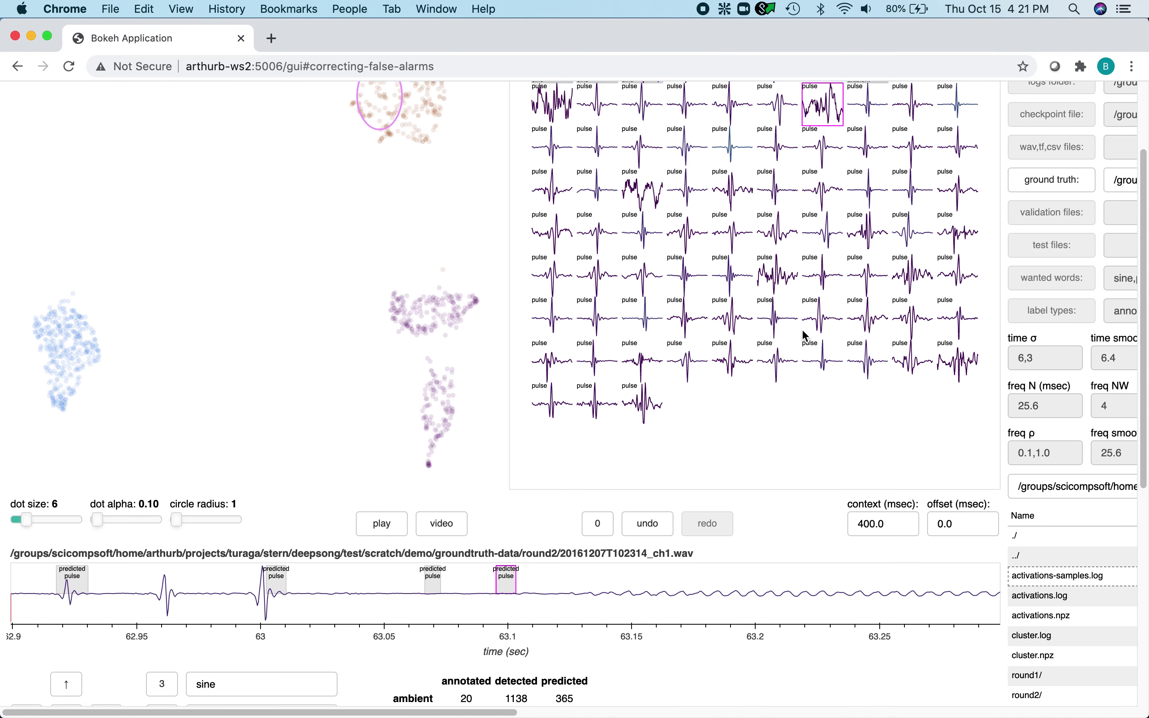
{"action": "scroll", "coordinate": [806, 336], "scroll_direction": "down", "scroll_amount": 1}
{"action": "scroll", "coordinate": [806, 336], "scroll_direction": "up", "scroll_amount": 3}
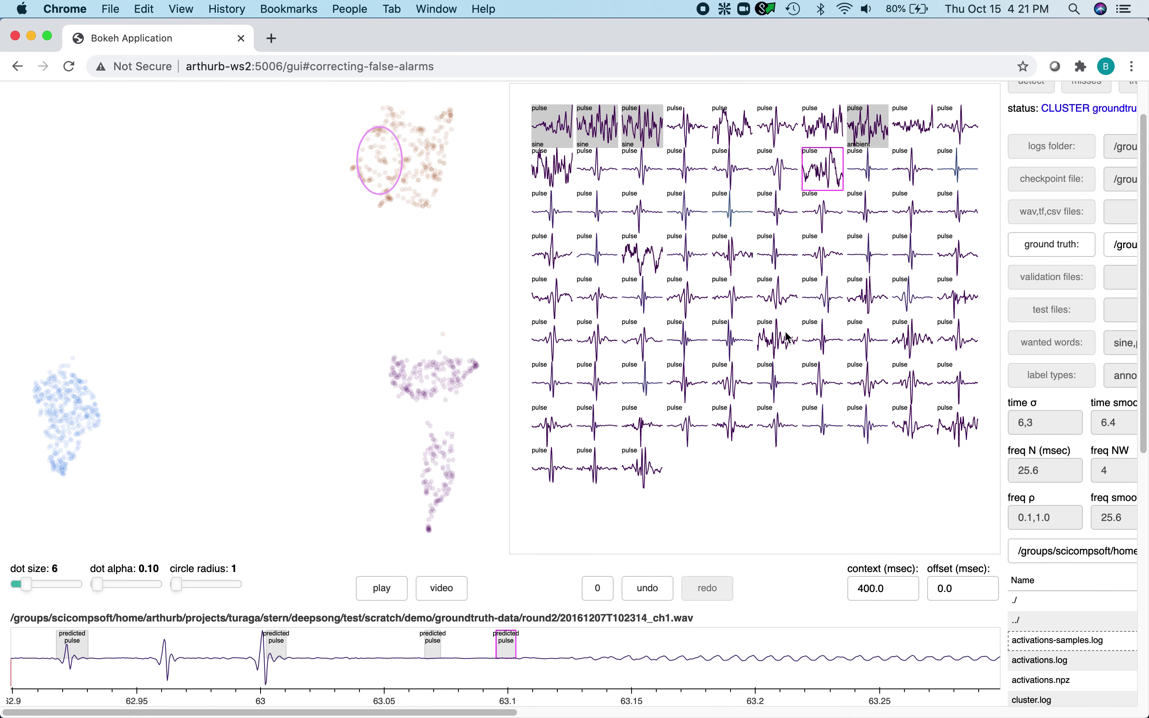
Open the noisy snippet in the sixth row and annotate the waveform peaks at about 108.26, 108.35 and 108.38 s as pulse
{"action": "left_click", "coordinate": [775, 344]}
{"action": "scroll", "coordinate": [773, 340], "scroll_direction": "down", "scroll_amount": 7}
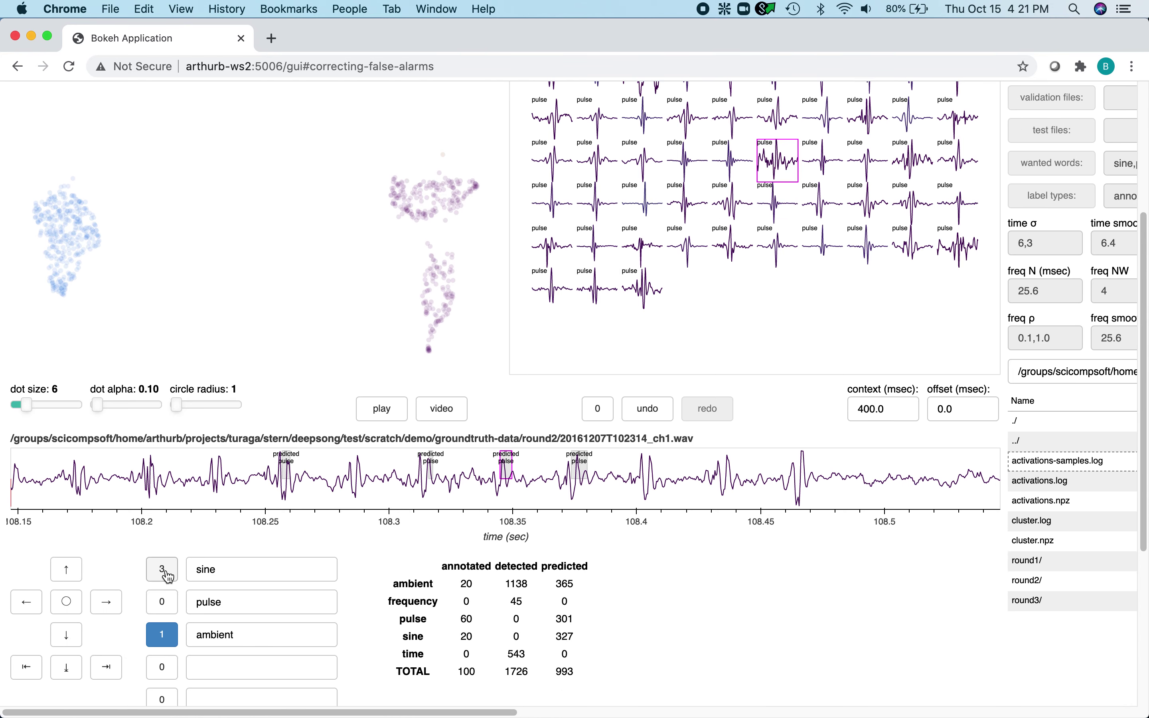
{"action": "left_click", "coordinate": [162, 602]}
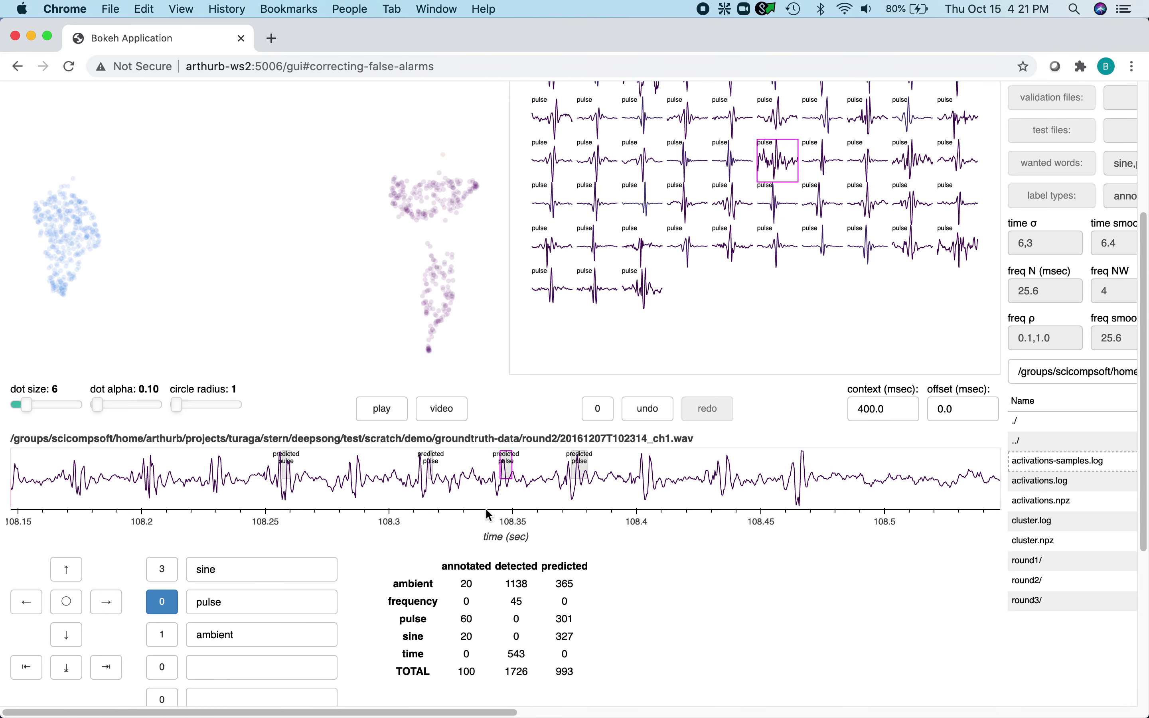
{"action": "left_click", "coordinate": [507, 498]}
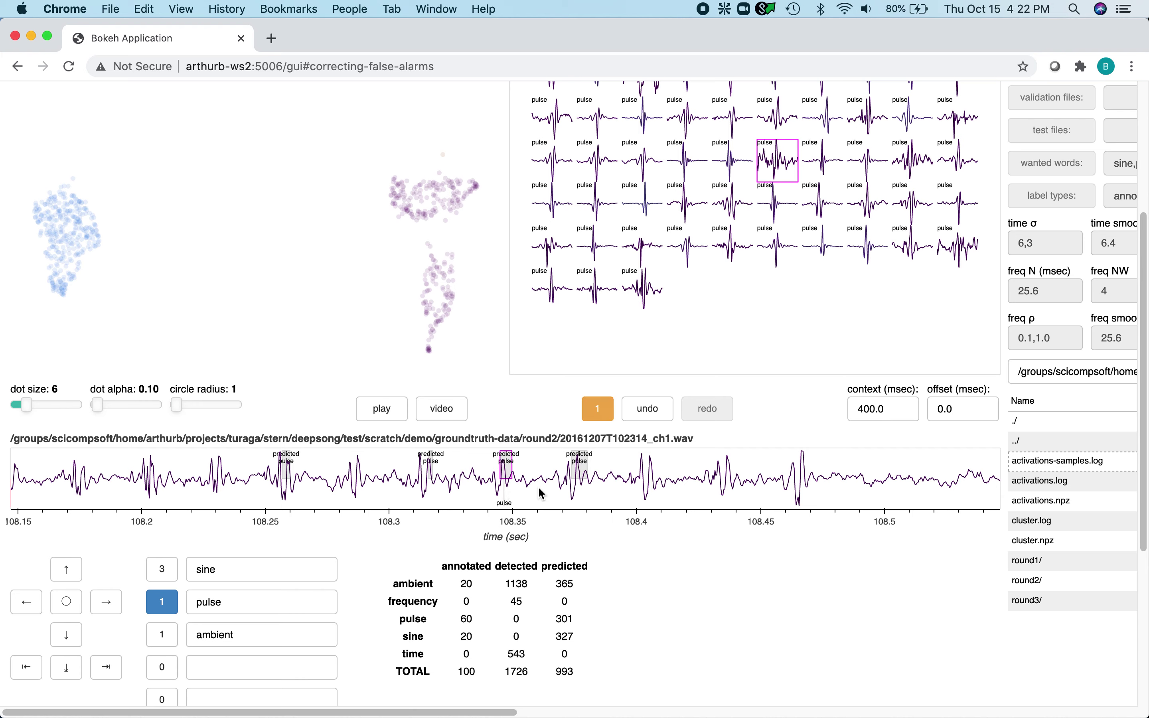
{"action": "left_click", "coordinate": [581, 498]}
{"action": "left_click", "coordinate": [285, 497]}
{"action": "scroll", "coordinate": [384, 304], "scroll_direction": "up", "scroll_amount": 3}
{"action": "scroll", "coordinate": [627, 323], "scroll_direction": "up", "scroll_amount": 5}
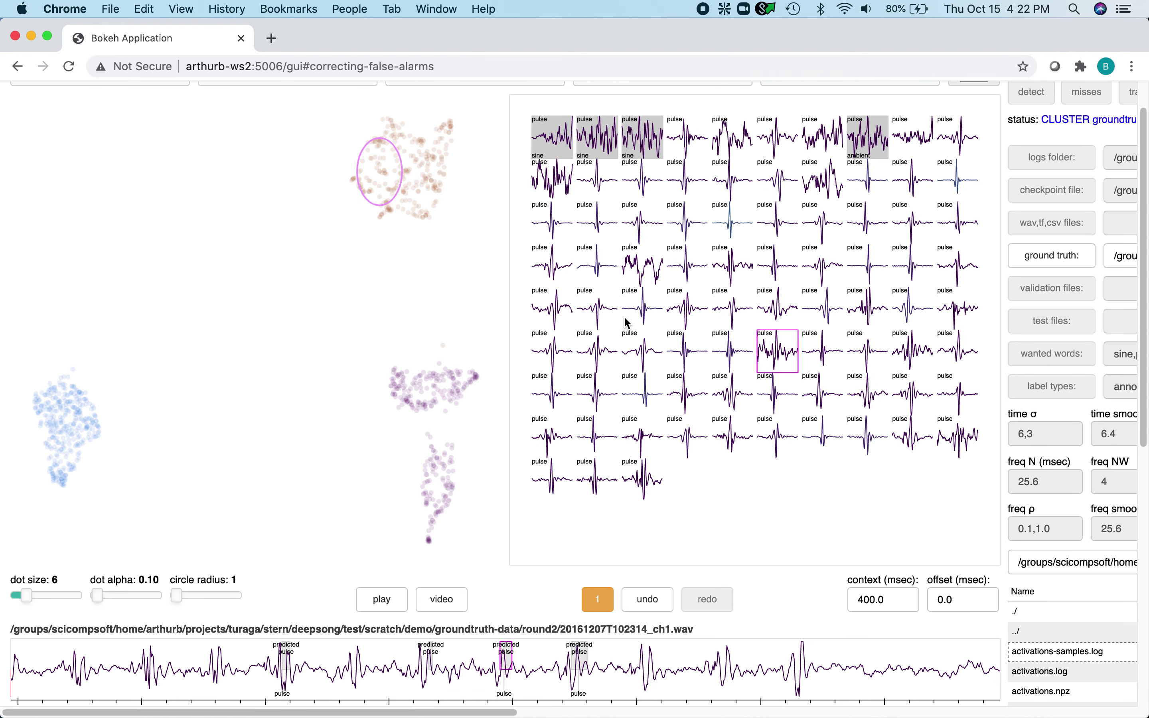
{"action": "scroll", "coordinate": [627, 323], "scroll_direction": "up", "scroll_amount": 1}
Inspect the waveform context of the ninth snippet in the first row
{"action": "left_click", "coordinate": [893, 190]}
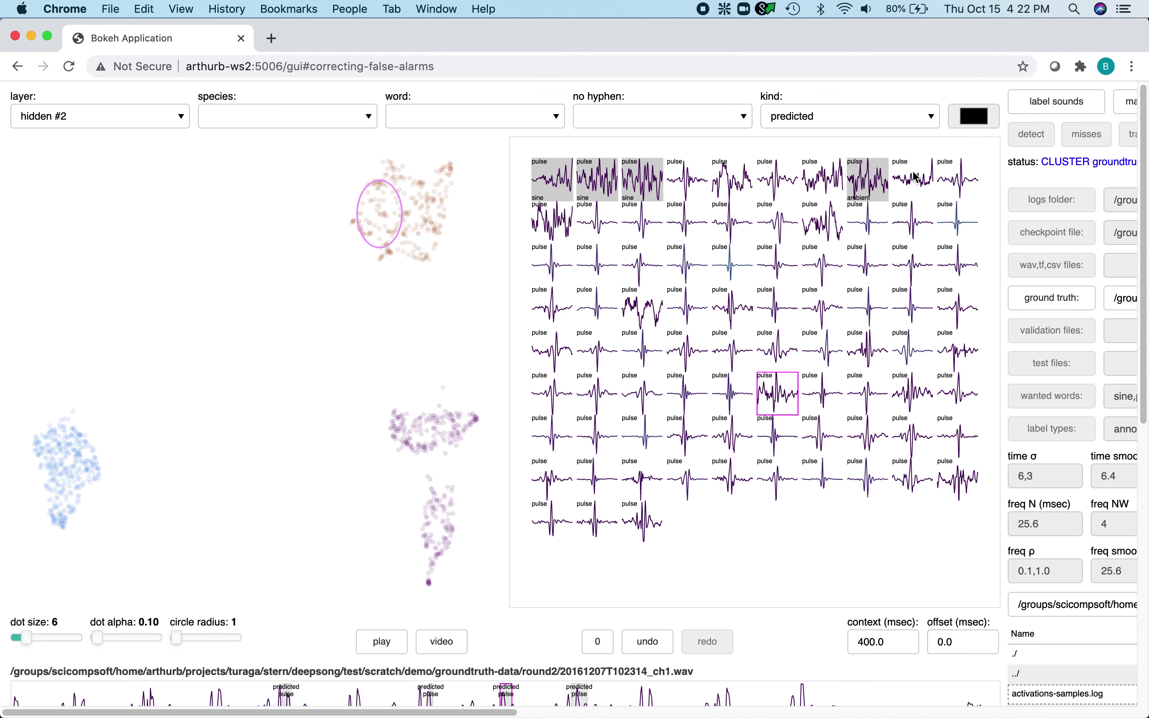
{"action": "scroll", "coordinate": [879, 295], "scroll_direction": "down", "scroll_amount": 6}
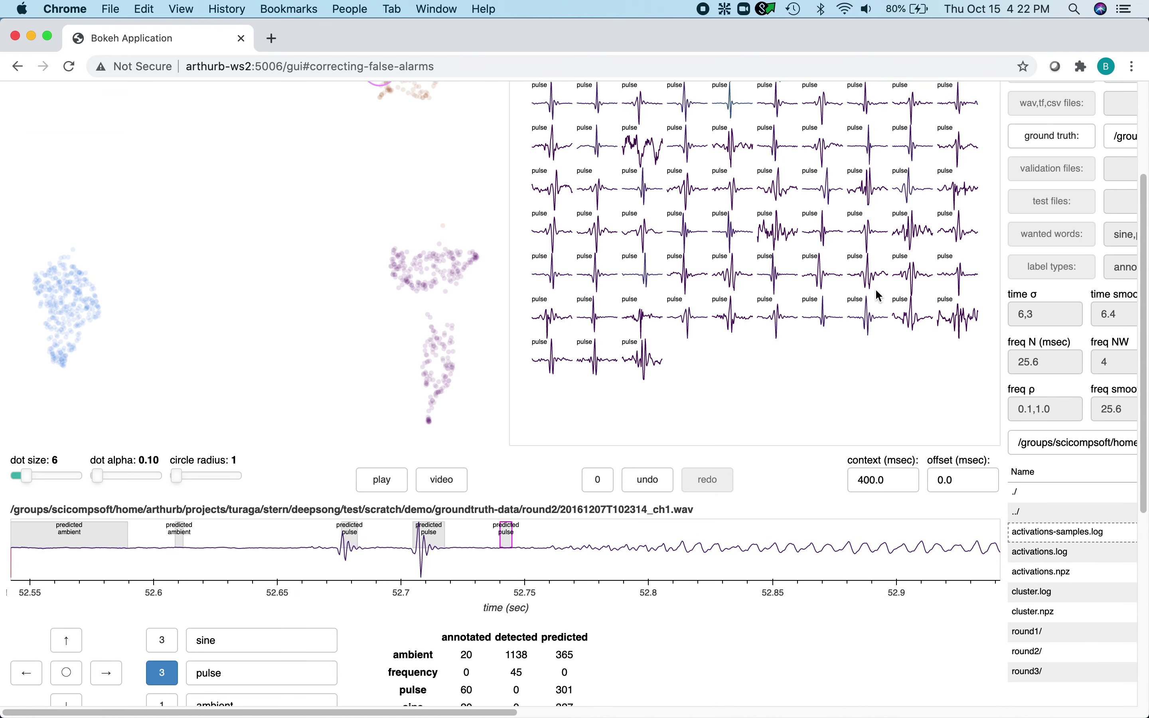
{"action": "scroll", "coordinate": [878, 296], "scroll_direction": "up", "scroll_amount": 5}
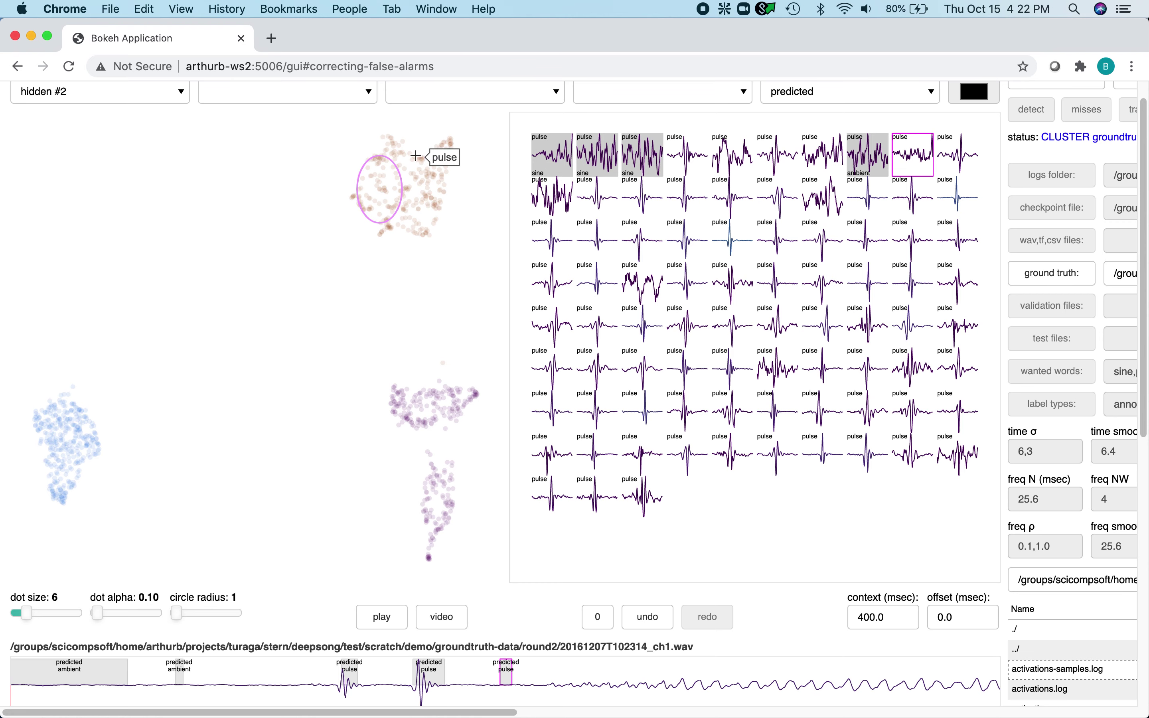
Show the sounds at the top of the pulse cluster and inspect two atypical snippets in the second and third rows
{"action": "left_click", "coordinate": [400, 156]}
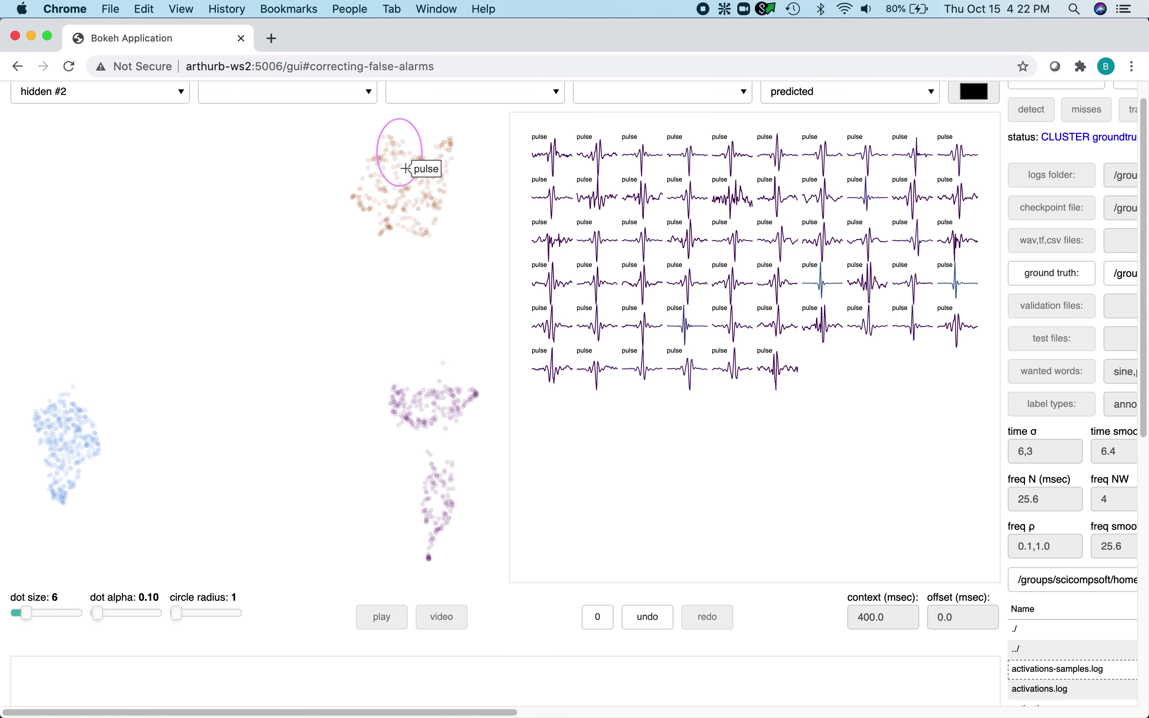
{"action": "left_click", "coordinate": [743, 207]}
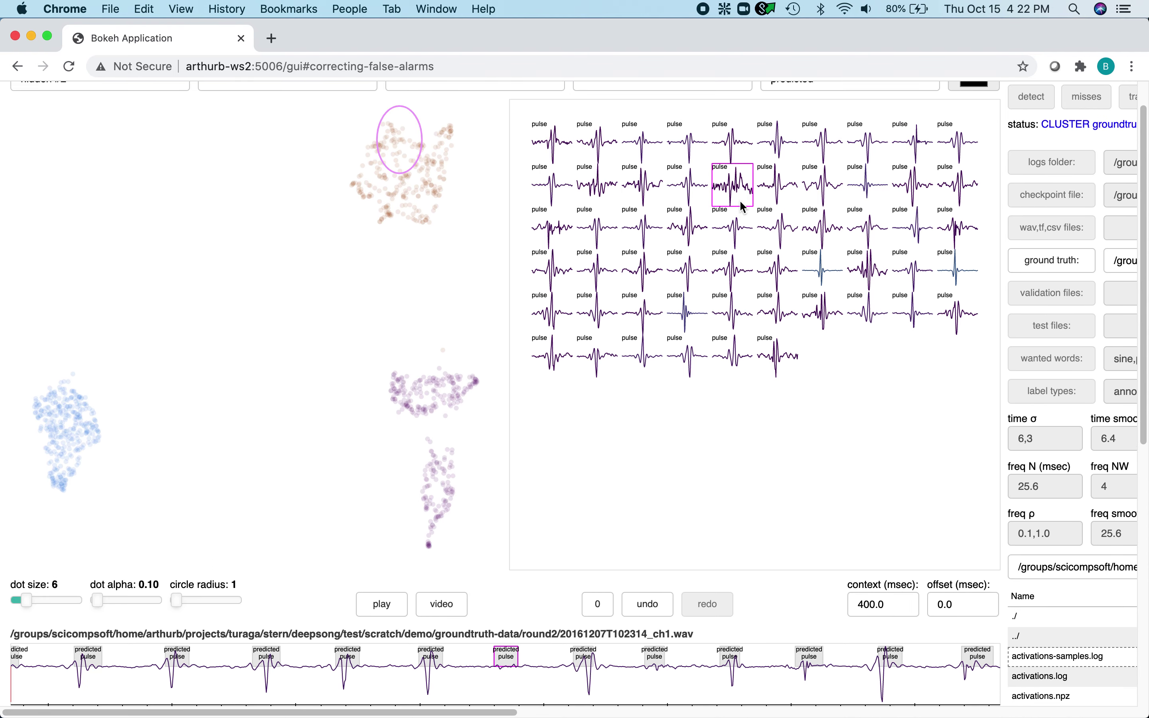
{"action": "left_click", "coordinate": [957, 234]}
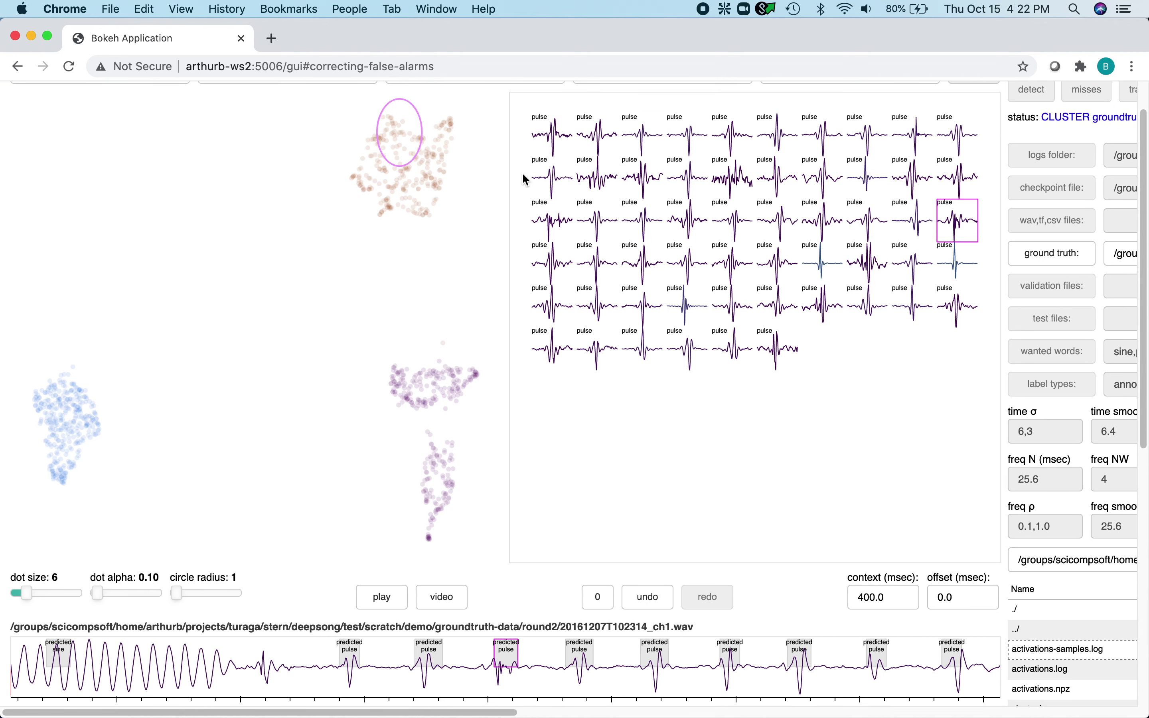
Show the sounds at the right side of the pulse cluster and open the noisy last snippet's waveform
{"action": "left_click", "coordinate": [442, 160]}
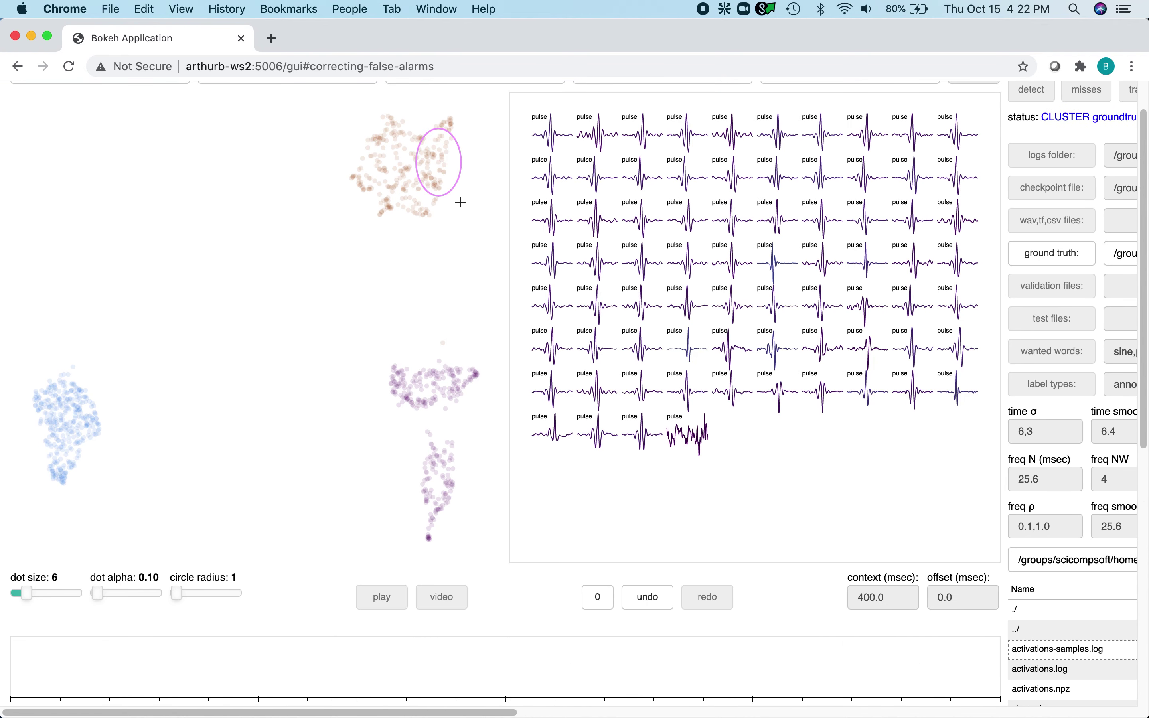
{"action": "left_click", "coordinate": [708, 445]}
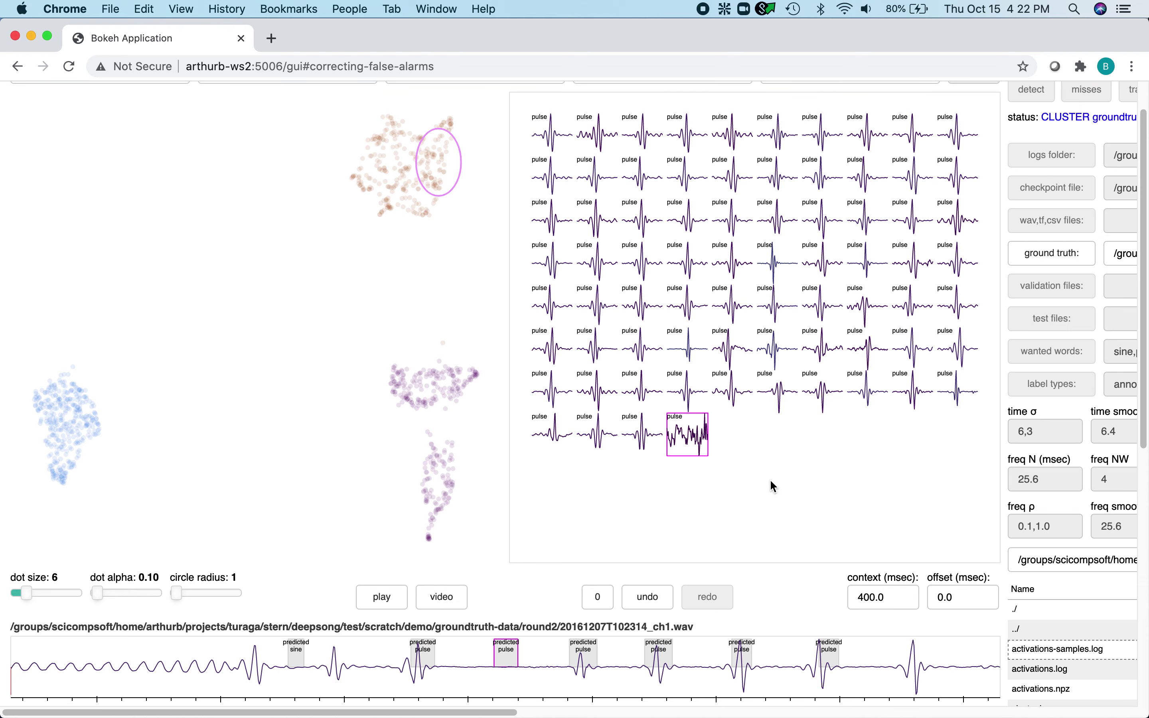
{"action": "scroll", "coordinate": [770, 478], "scroll_direction": "down", "scroll_amount": 3}
{"action": "scroll", "coordinate": [770, 479], "scroll_direction": "down", "scroll_amount": 3}
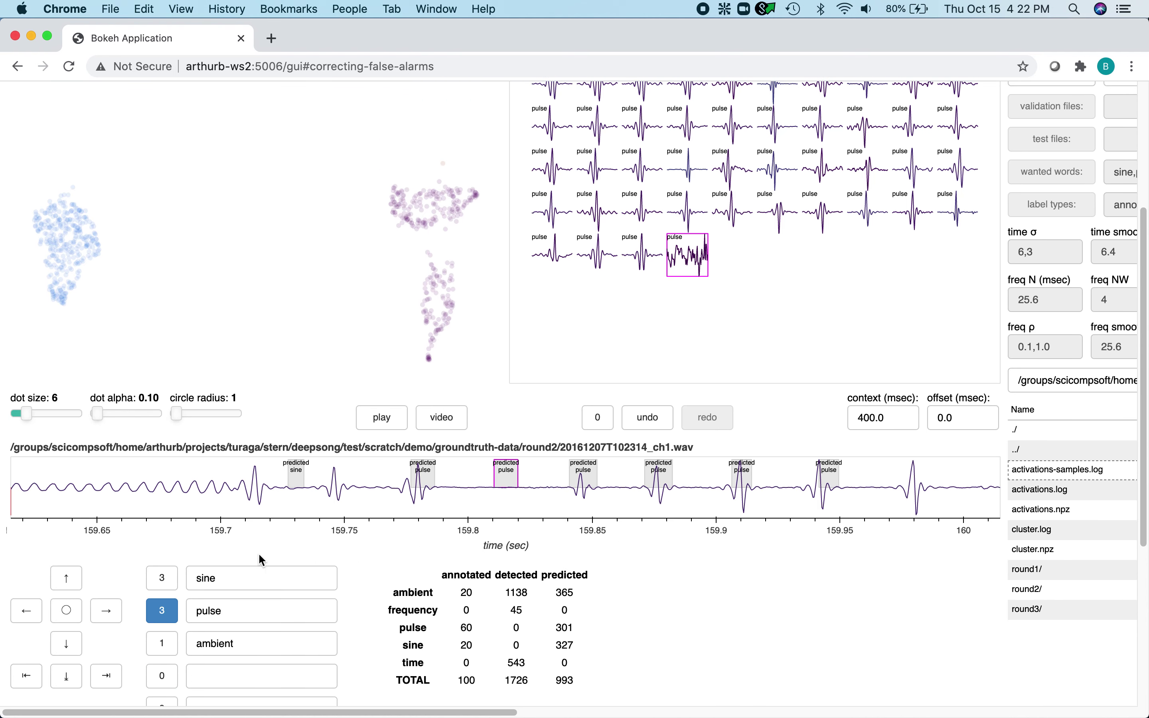
Examine the selected sound at 50 ms context, restore the context to 400 ms and label the sound as ambient
{"action": "left_click", "coordinate": [66, 579]}
{"action": "left_click", "coordinate": [65, 579]}
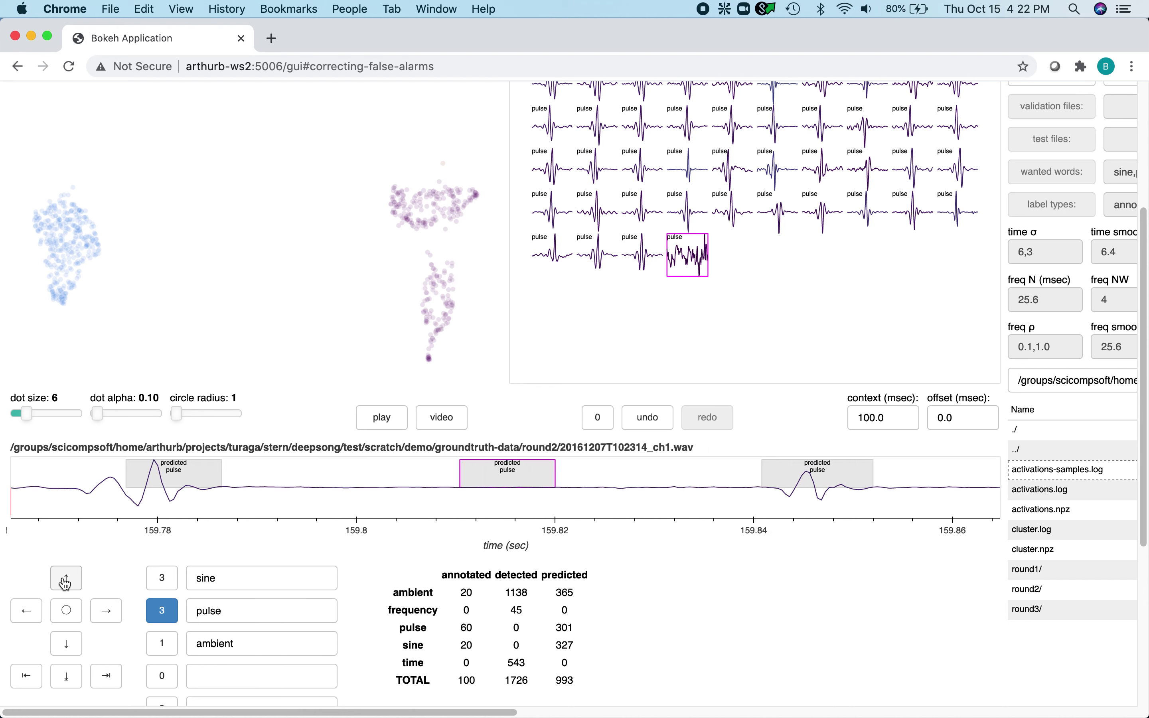
{"action": "left_click", "coordinate": [65, 580]}
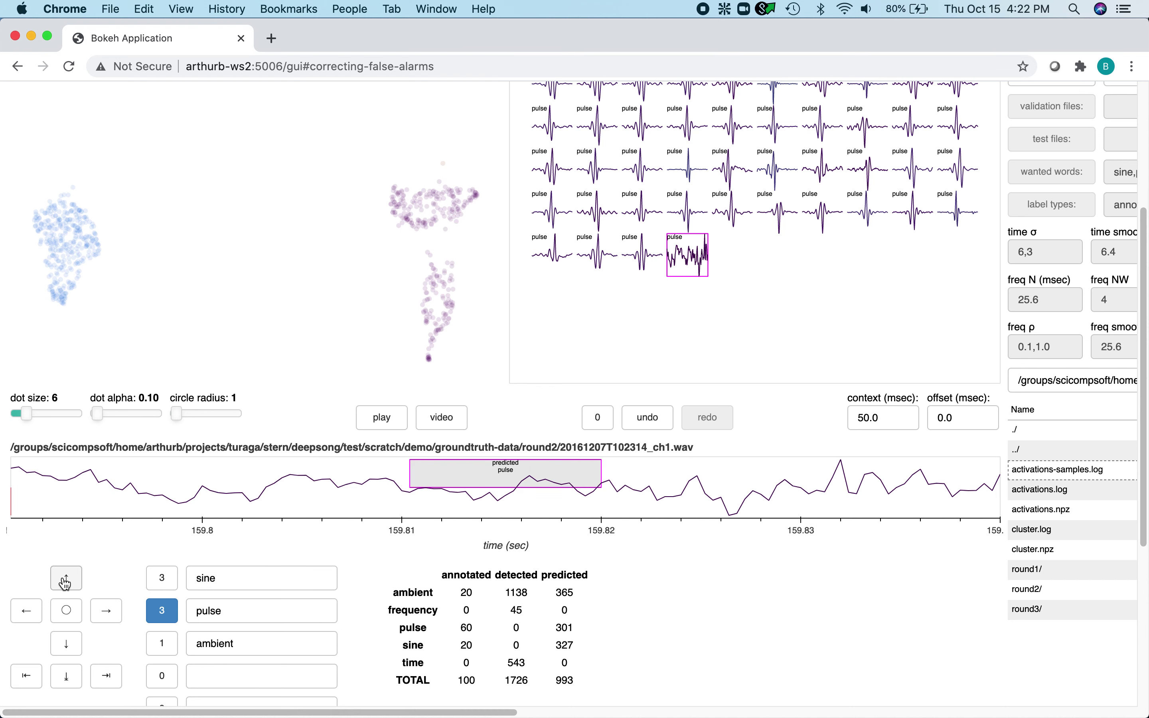
{"action": "left_click", "coordinate": [67, 644]}
{"action": "left_click", "coordinate": [67, 643]}
{"action": "left_click", "coordinate": [67, 644]}
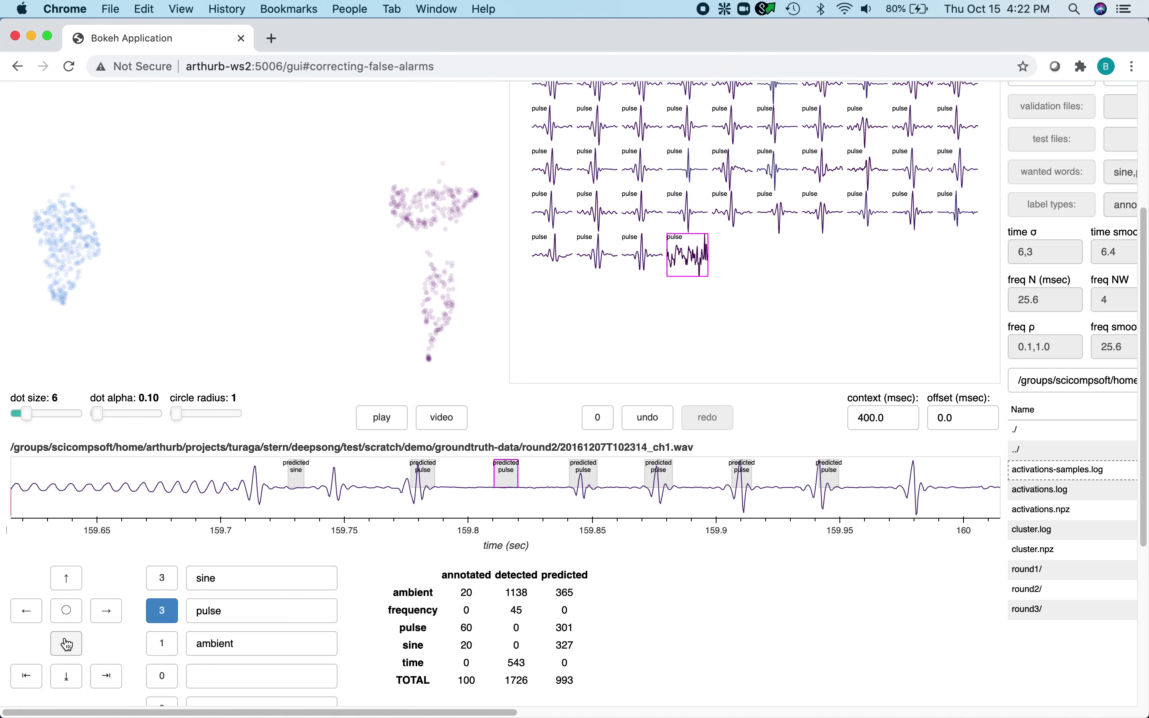
{"action": "left_click", "coordinate": [161, 644]}
{"action": "double_click", "coordinate": [506, 473]}
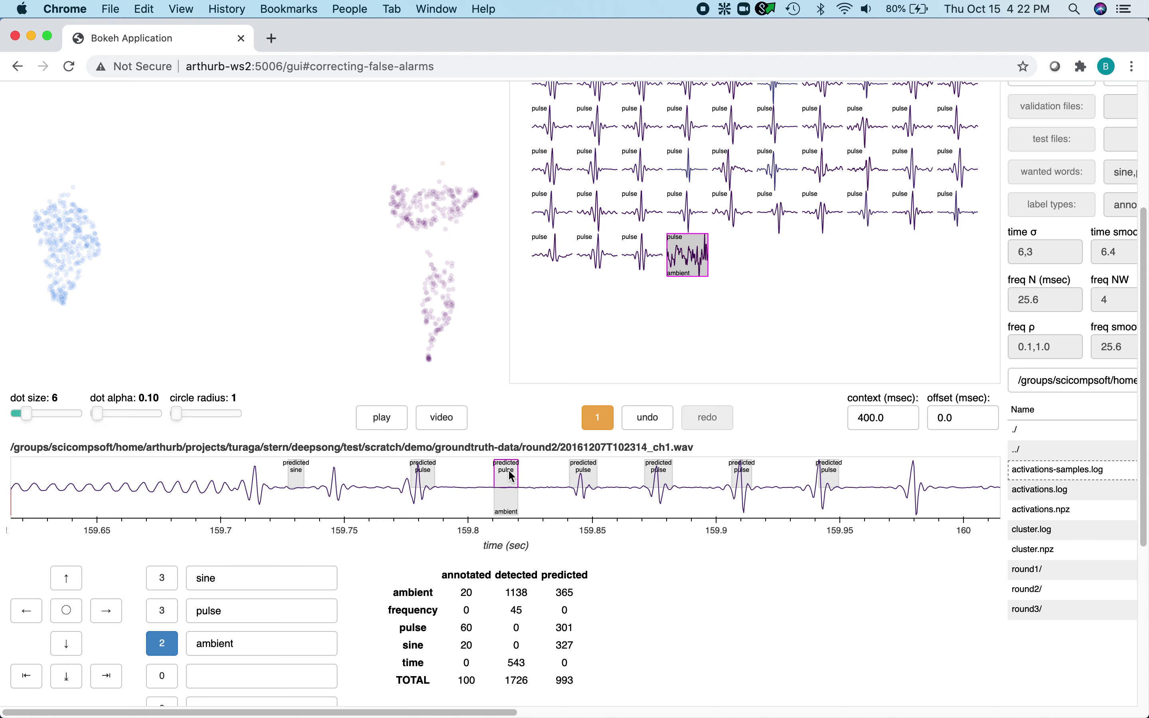
Show the sounds in the bottom and lower-left parts of the pulse cluster in turn
{"action": "scroll", "coordinate": [586, 311], "scroll_direction": "up", "scroll_amount": 4}
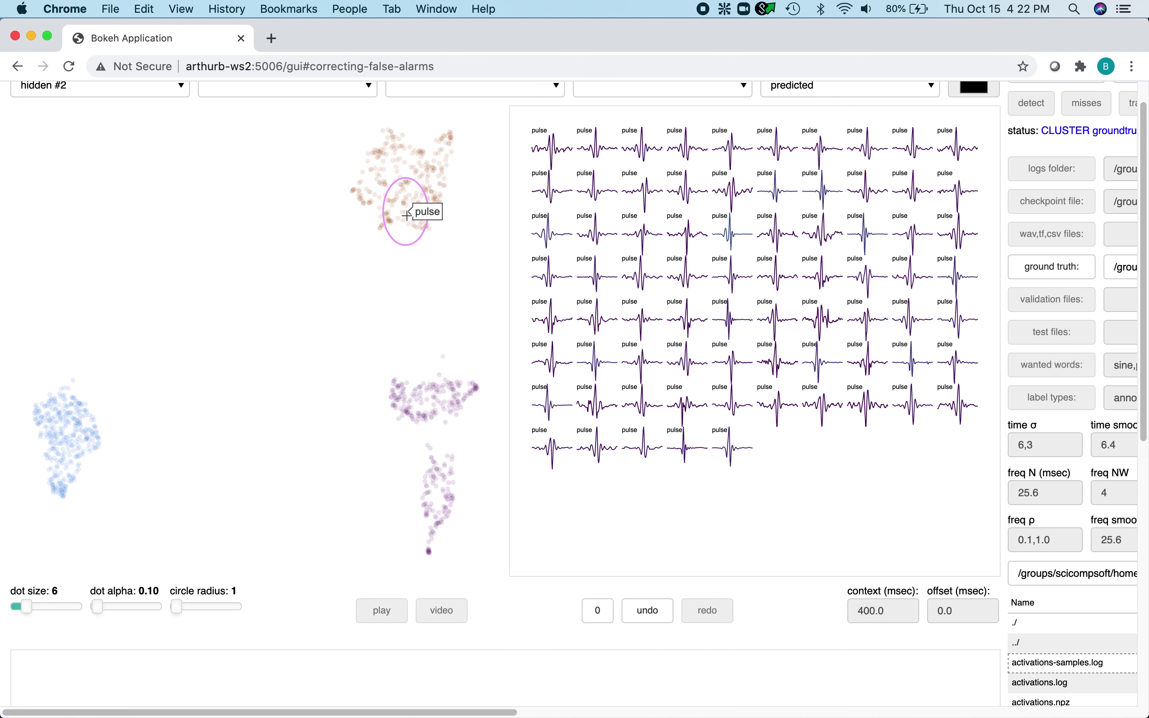
{"action": "left_click", "coordinate": [375, 207]}
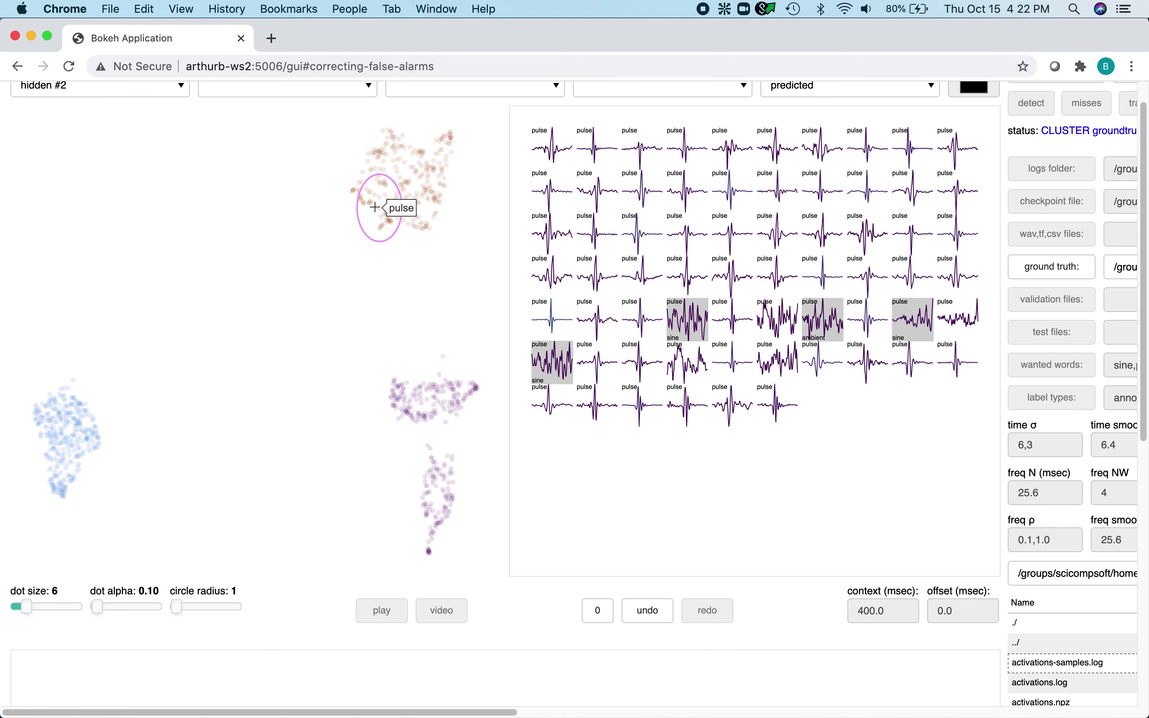
Examine the irregular fourth snippet in the sixth row at 50 ms context, label its sound as ambient and open the row's sixth snippet
{"action": "left_click", "coordinate": [696, 371]}
{"action": "scroll", "coordinate": [750, 427], "scroll_direction": "down", "scroll_amount": 5}
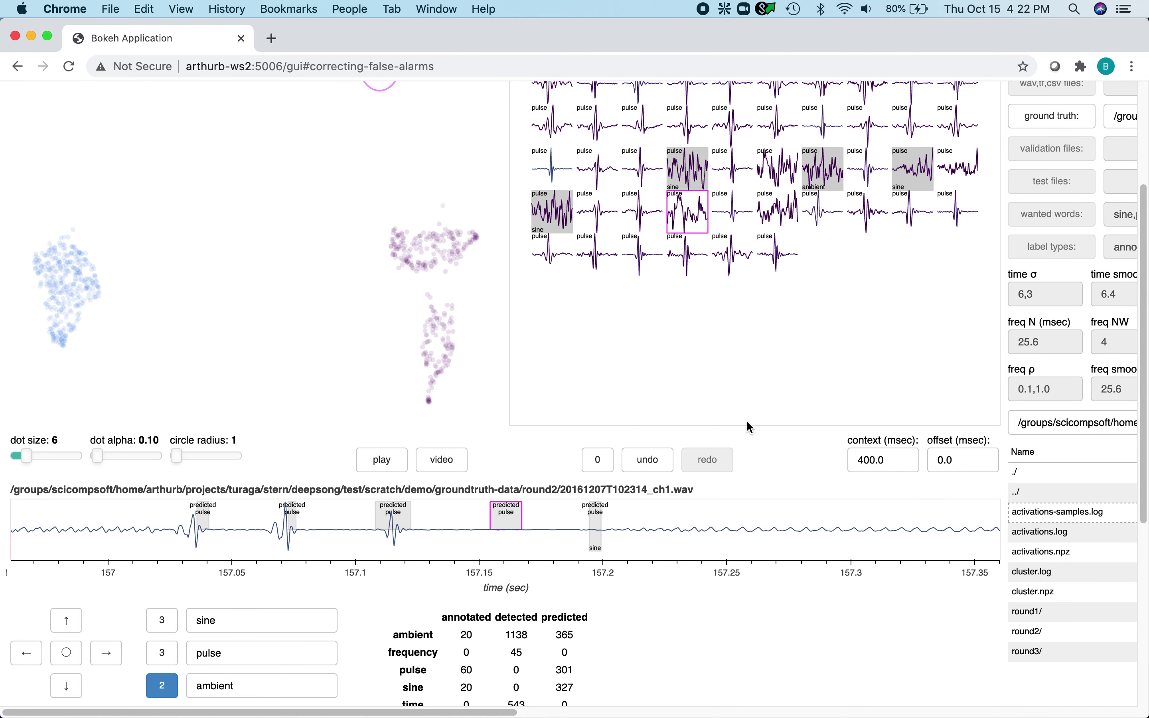
{"action": "left_click", "coordinate": [67, 621]}
{"action": "left_click", "coordinate": [66, 621]}
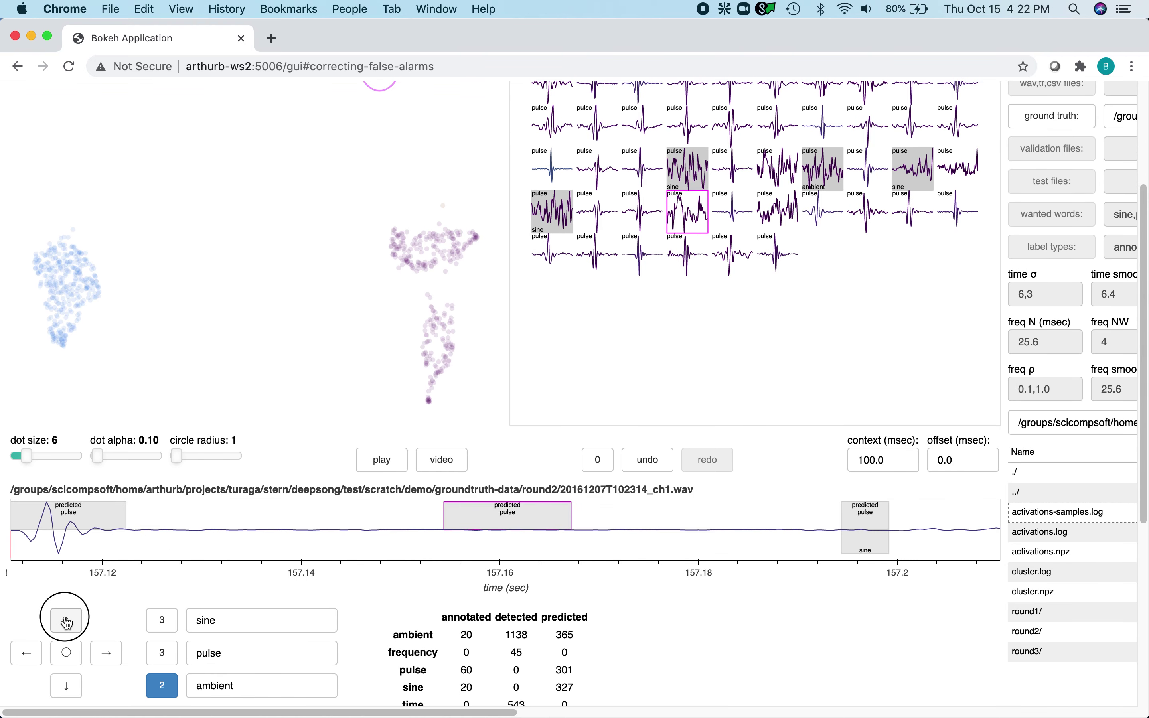
{"action": "left_click", "coordinate": [67, 621]}
{"action": "left_click", "coordinate": [67, 652]}
{"action": "double_click", "coordinate": [505, 516]}
{"action": "left_click", "coordinate": [783, 215]}
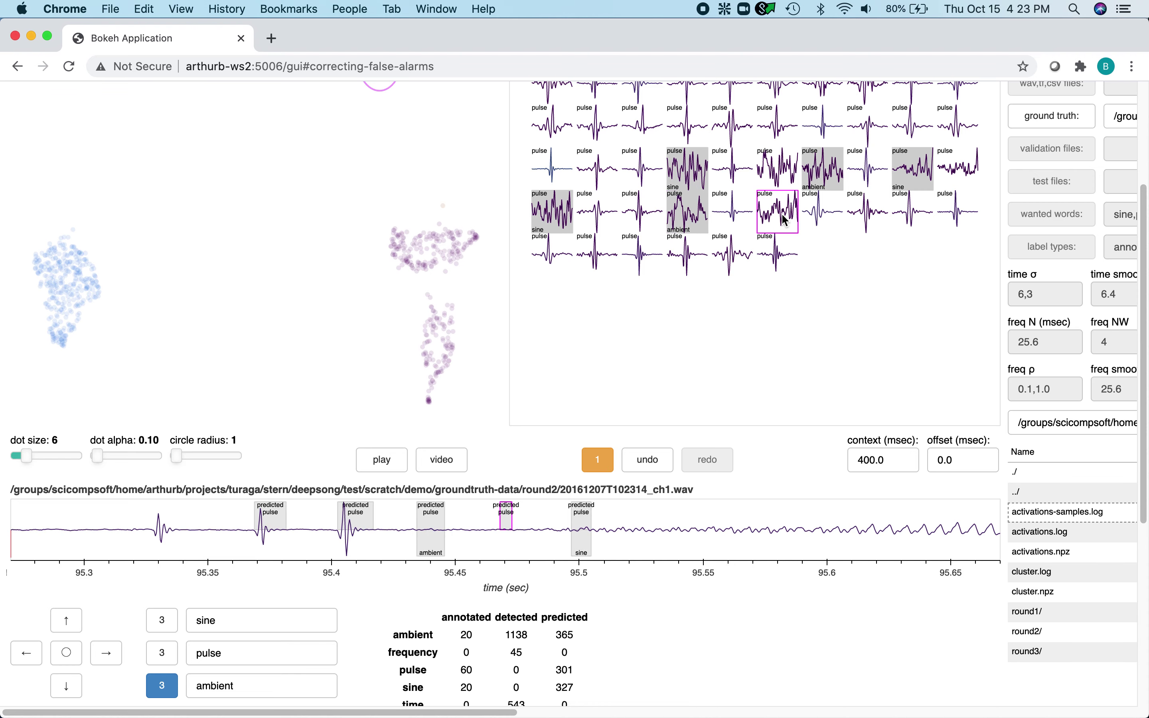
Show the sounds across the upper sine cluster and at the top of the lower sine cluster in turn
{"action": "scroll", "coordinate": [784, 220], "scroll_direction": "up", "scroll_amount": 3}
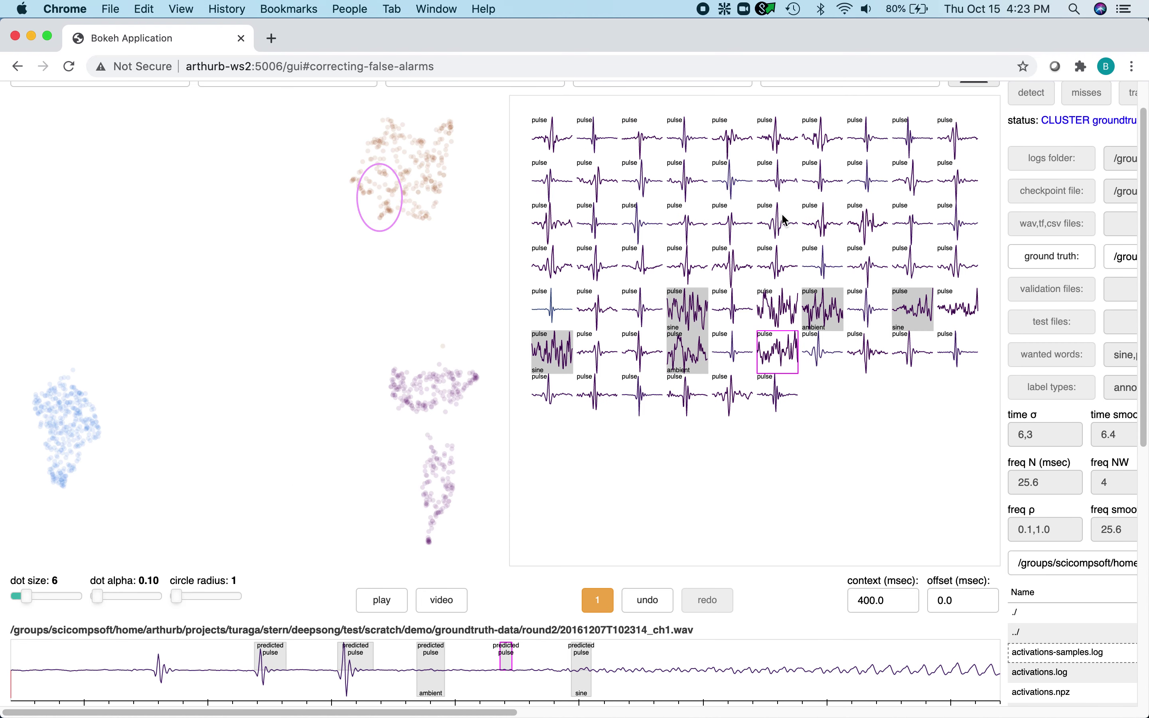
{"action": "left_click", "coordinate": [454, 390]}
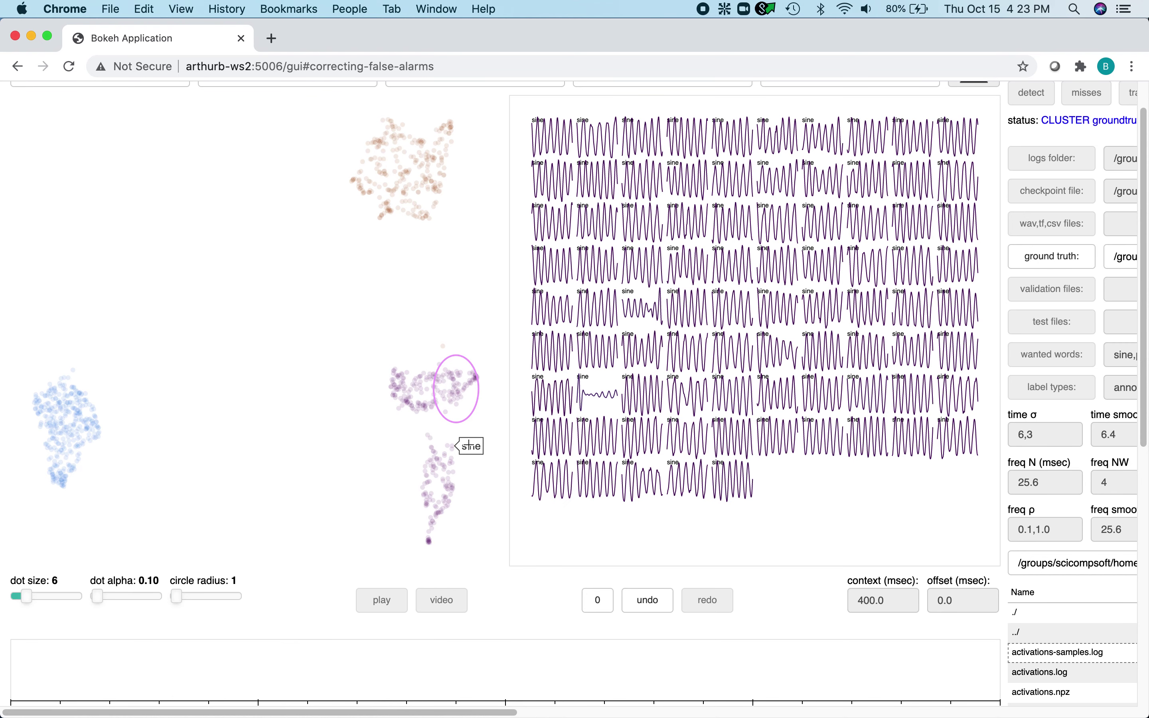
{"action": "left_click", "coordinate": [417, 395]}
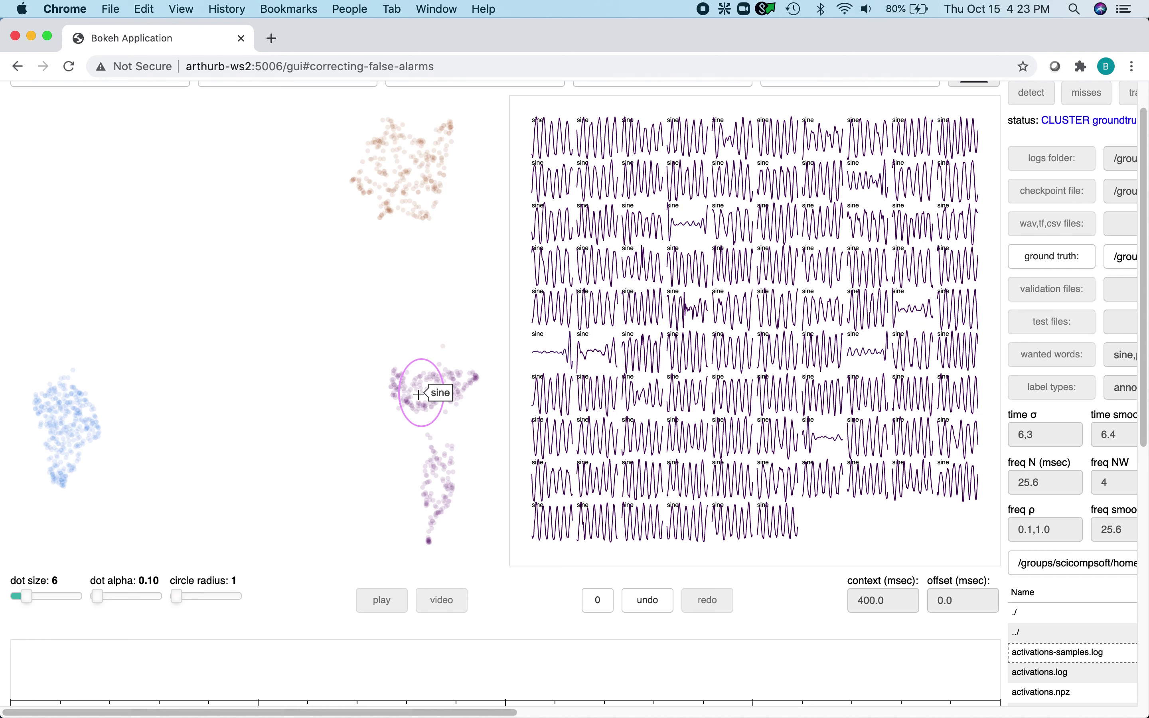
{"action": "left_click", "coordinate": [399, 387]}
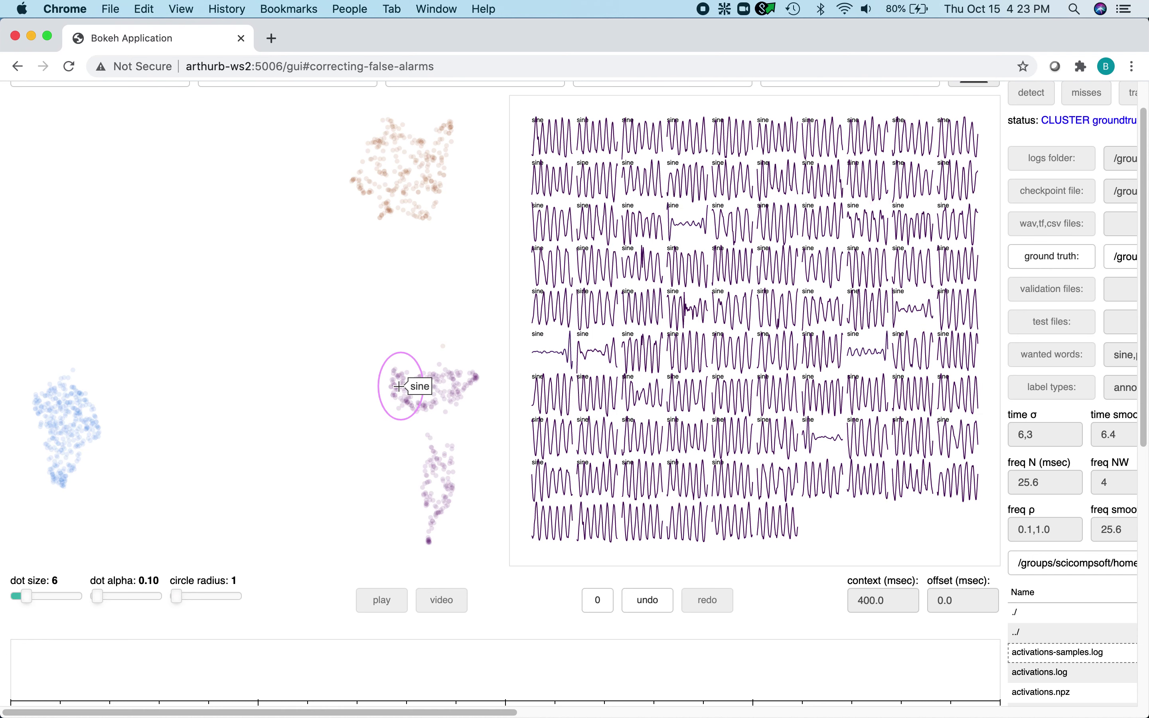
{"action": "left_click", "coordinate": [442, 455]}
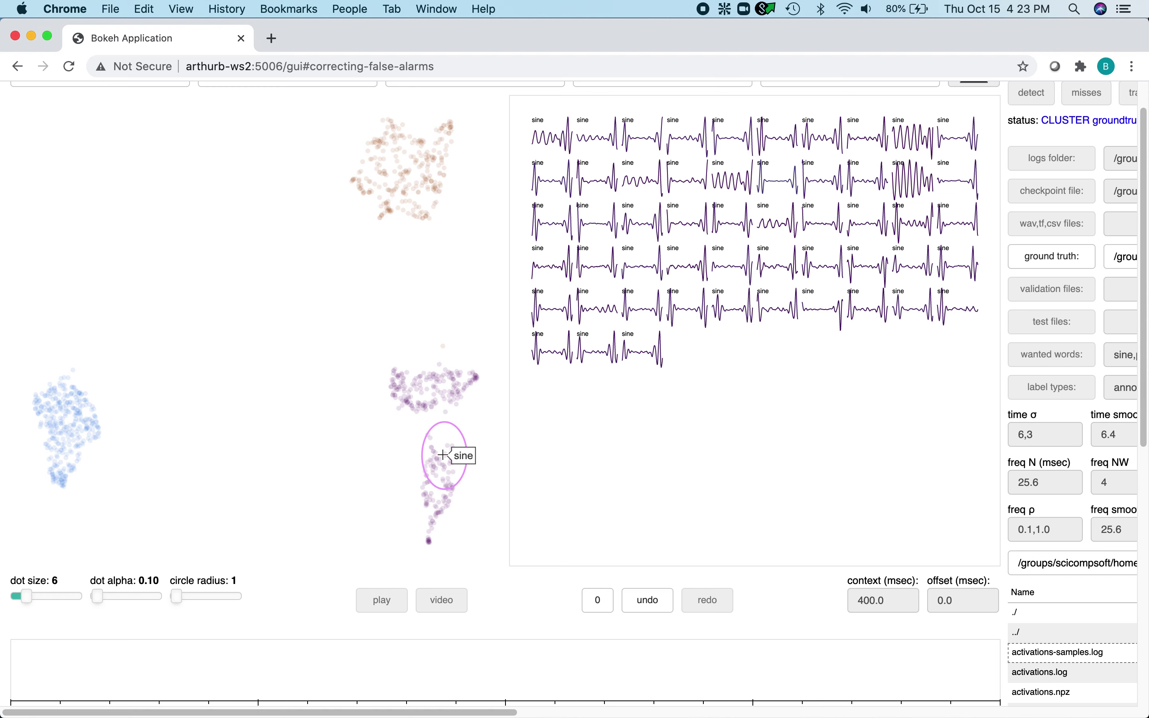
{"action": "left_click", "coordinate": [433, 387]}
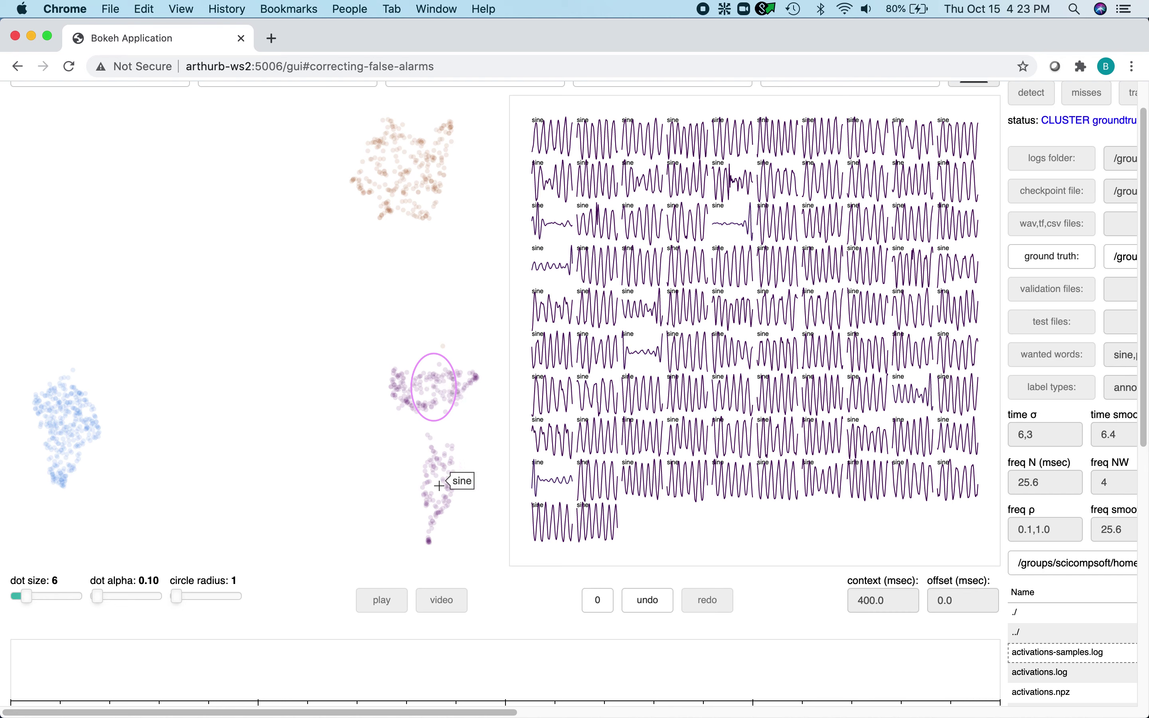
Show the sounds in the middle of the lower sine cluster and inspect the waveform around the fifth snippet in the fifth row
{"action": "left_click", "coordinate": [439, 486]}
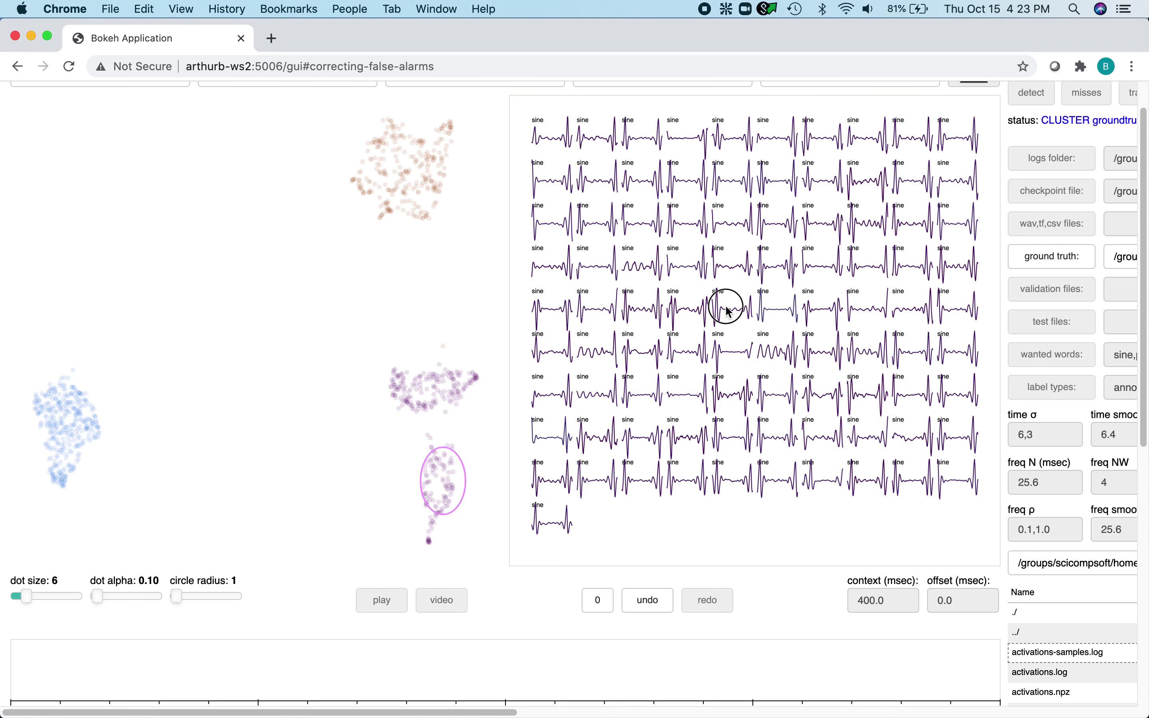
{"action": "left_click", "coordinate": [731, 399]}
{"action": "scroll", "coordinate": [732, 399], "scroll_direction": "down", "scroll_amount": 3}
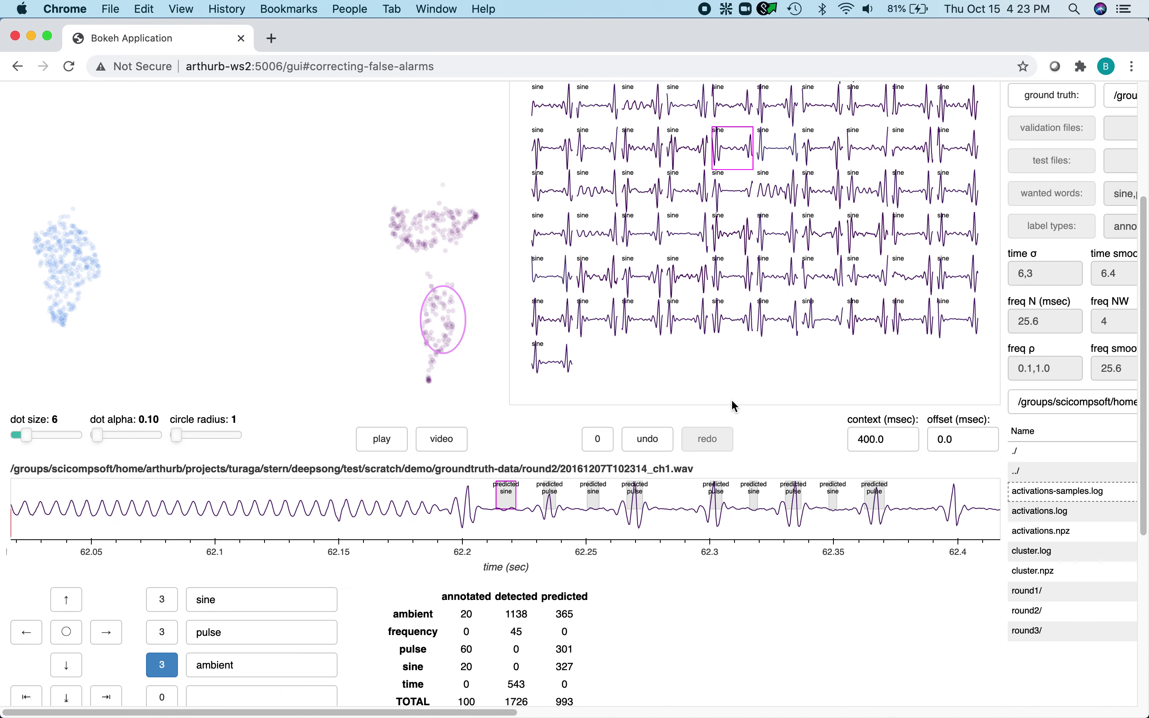
{"action": "scroll", "coordinate": [734, 406], "scroll_direction": "up", "scroll_amount": 3}
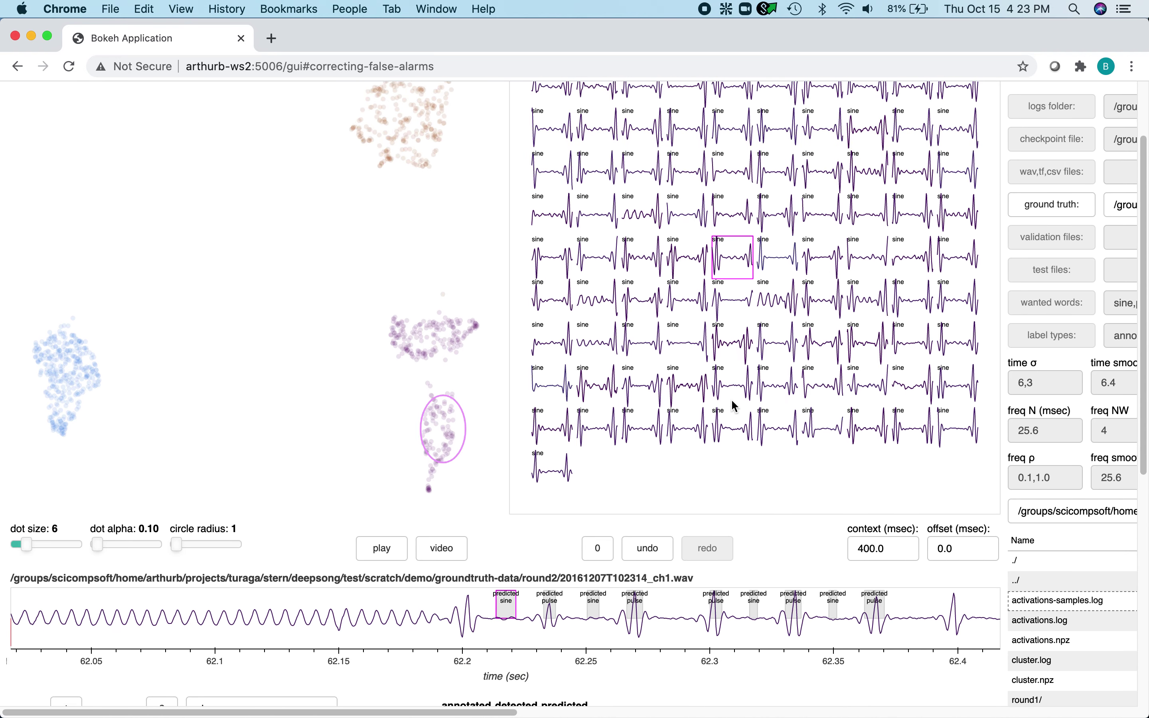
{"action": "scroll", "coordinate": [734, 406], "scroll_direction": "up", "scroll_amount": 1}
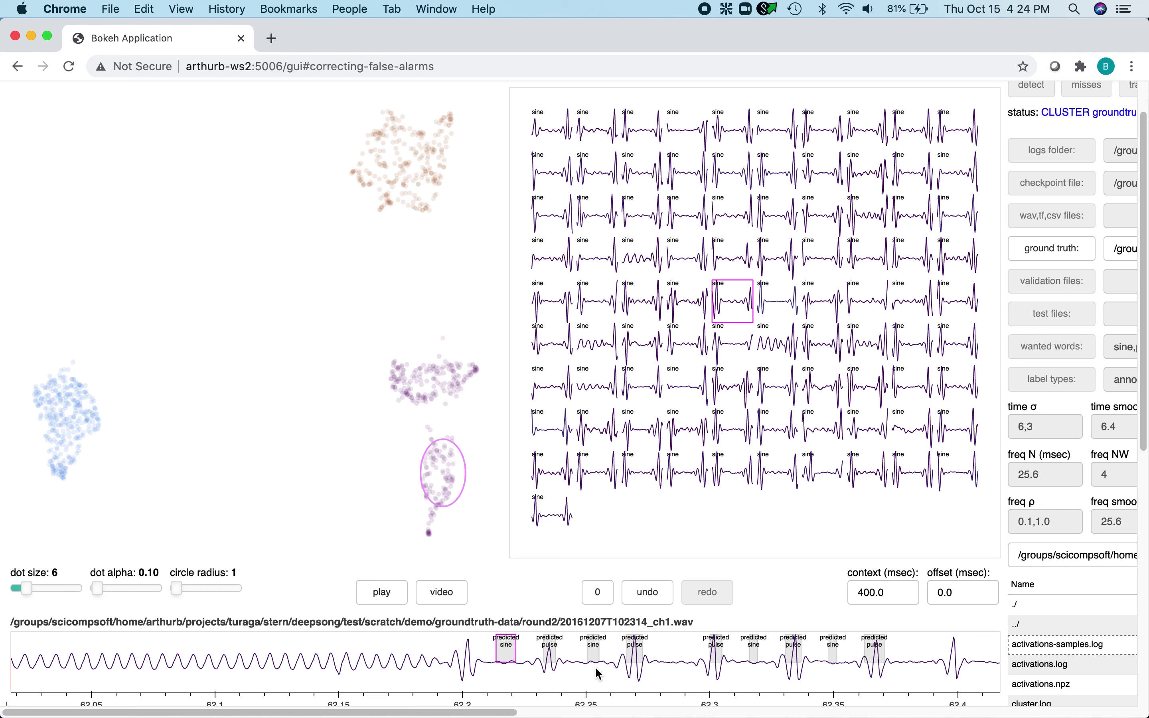
Show the sounds at both ends of the upper sine cluster and in four regions of the ambient cluster
{"action": "left_click", "coordinate": [402, 383]}
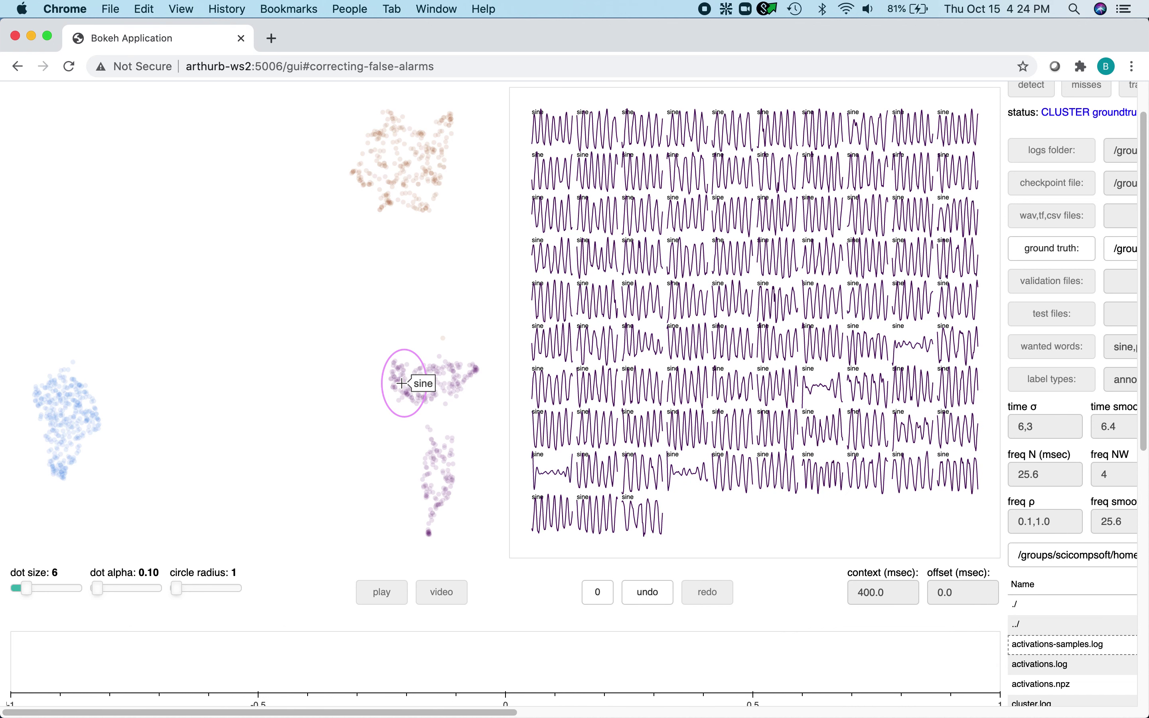
{"action": "left_click", "coordinate": [465, 381]}
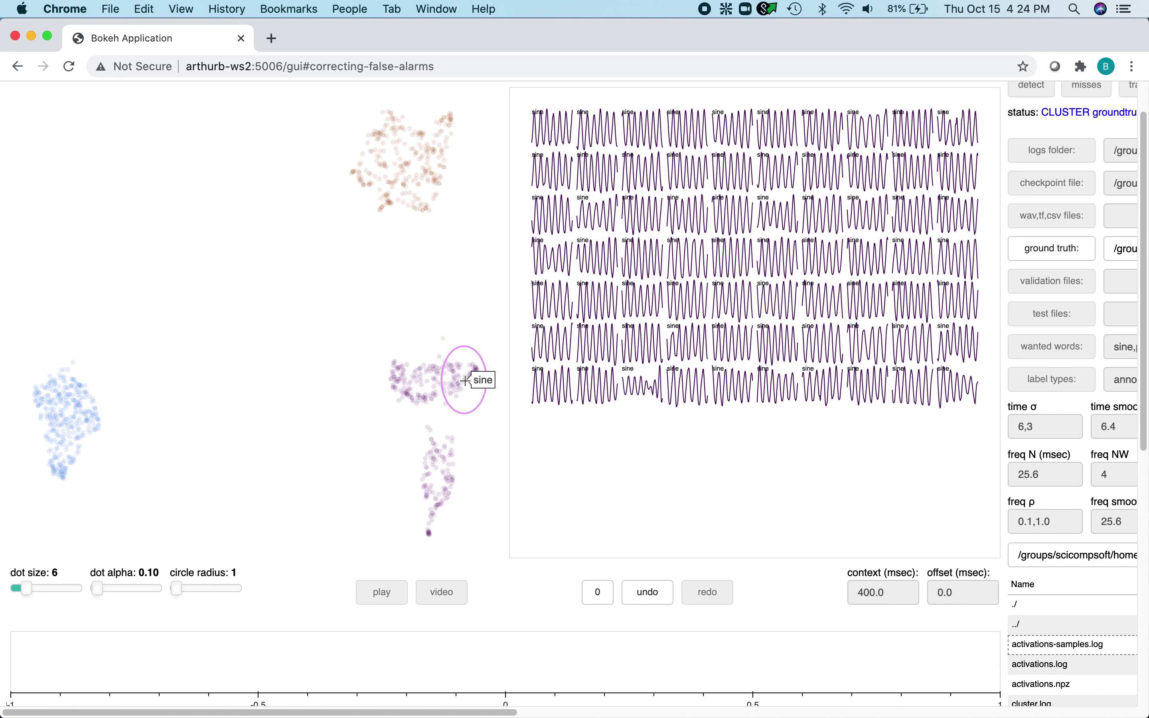
{"action": "left_click", "coordinate": [72, 390]}
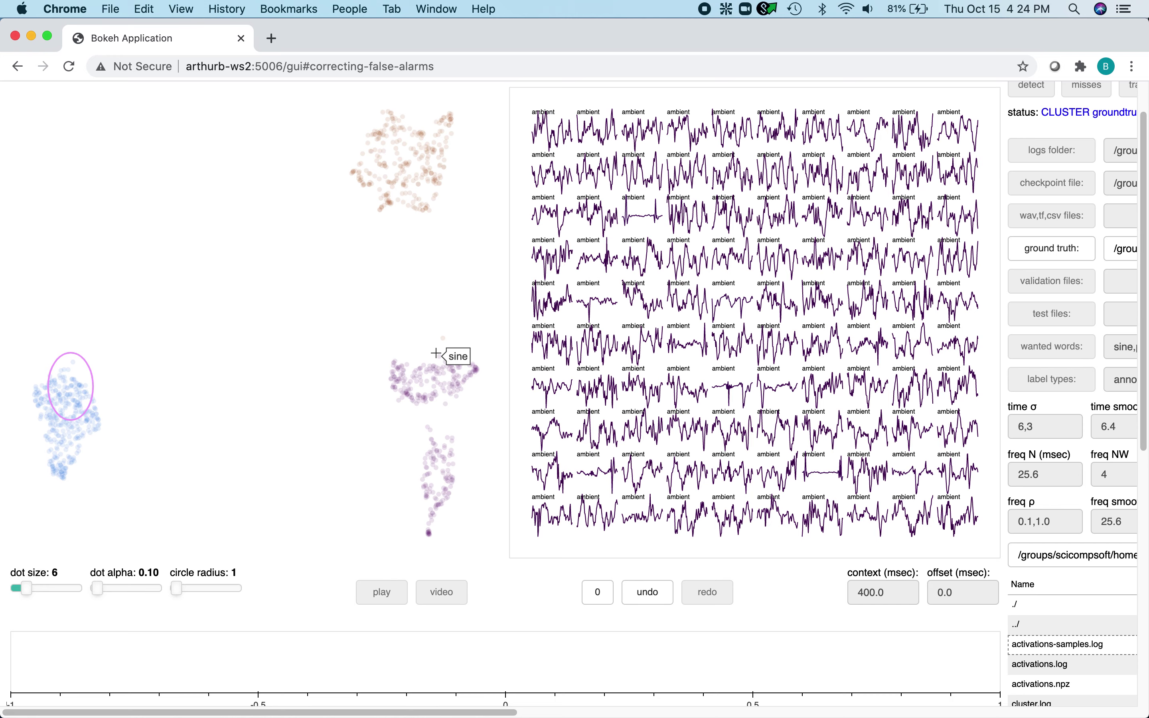
{"action": "left_click", "coordinate": [87, 418]}
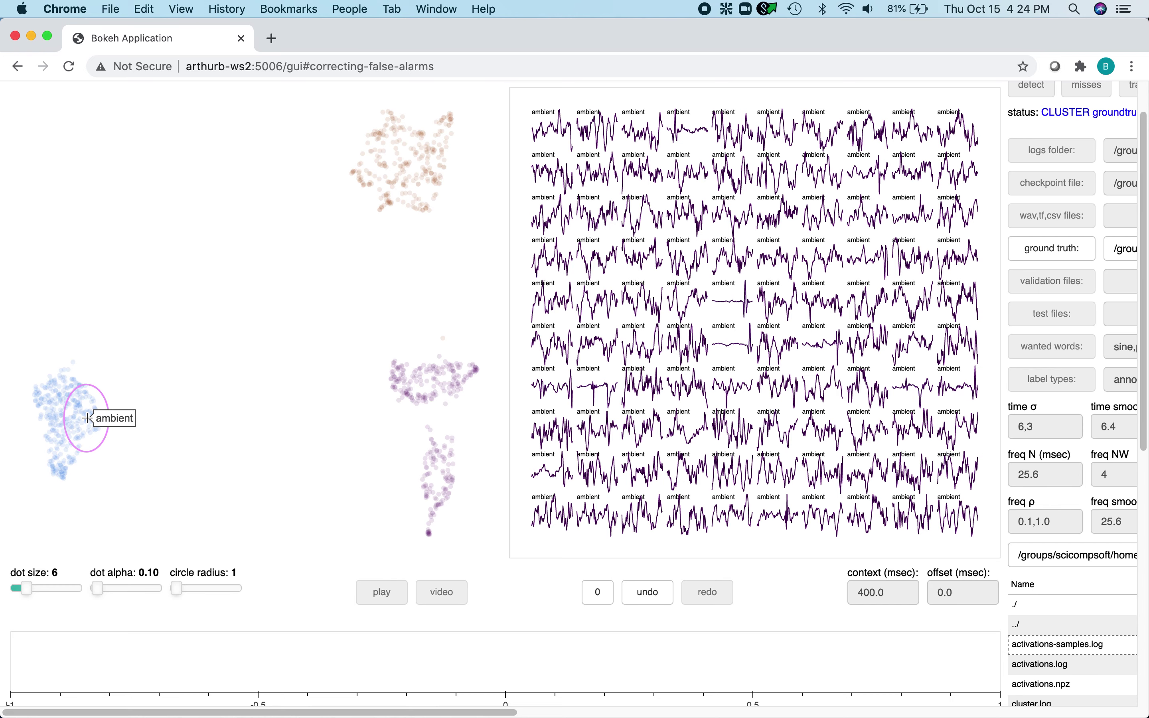
{"action": "left_click", "coordinate": [62, 455]}
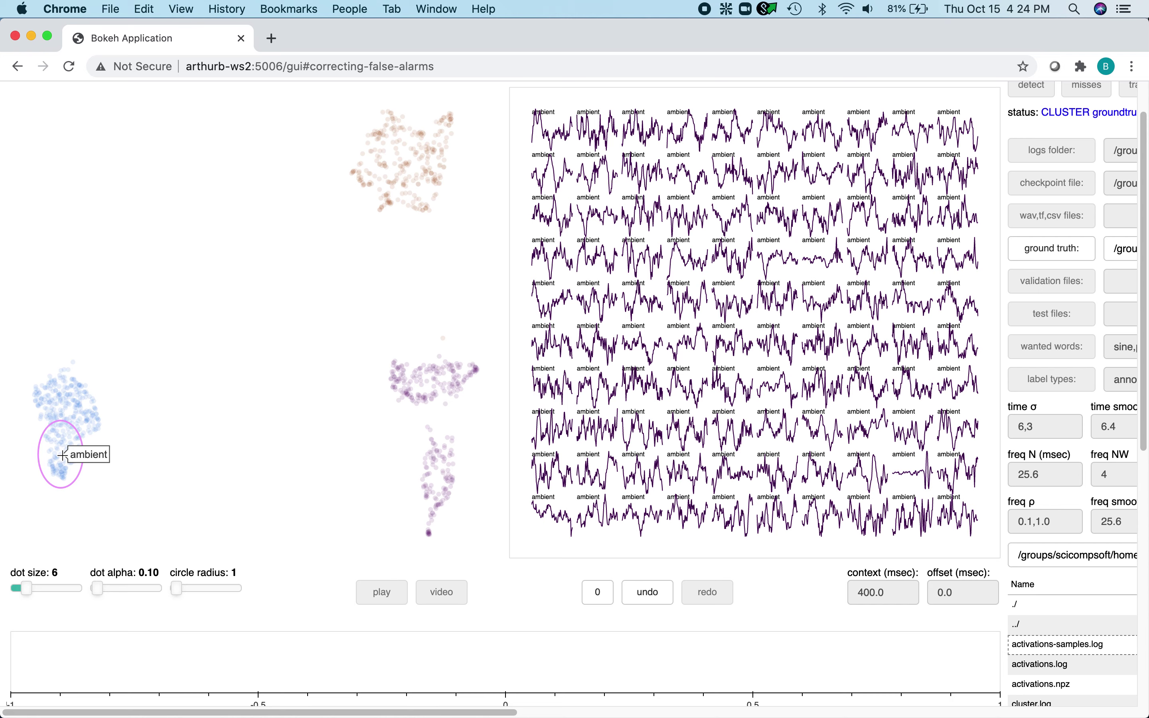
{"action": "left_click", "coordinate": [48, 404]}
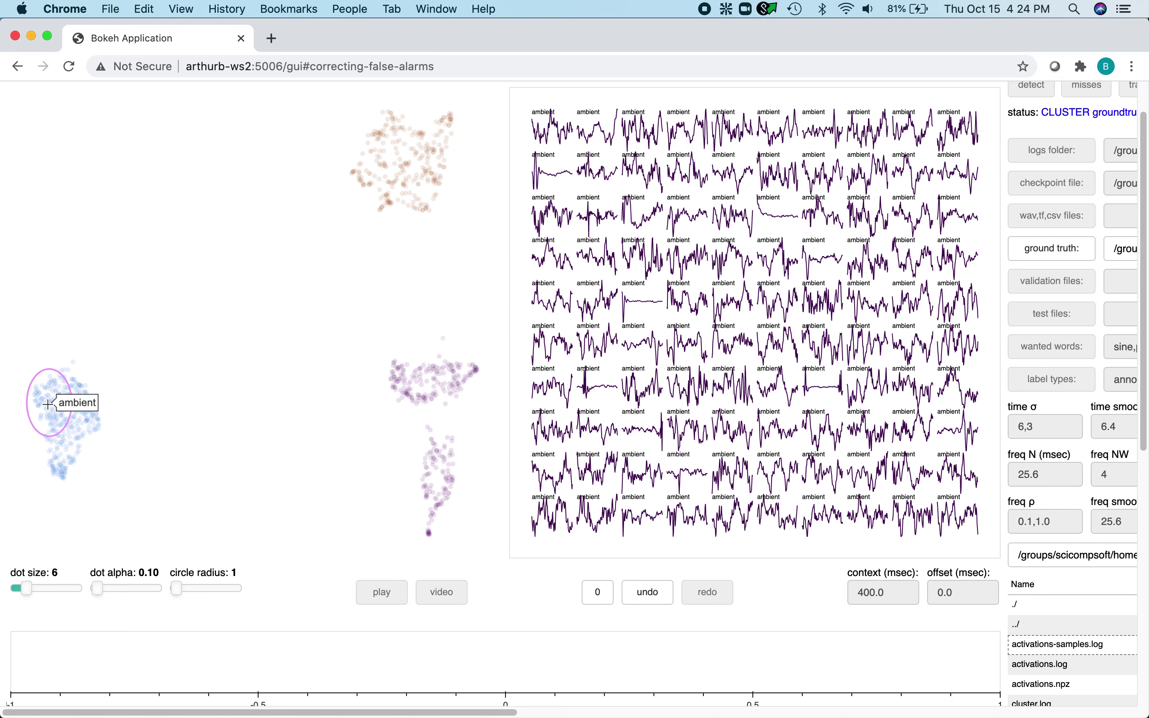
Read the Correcting Misses section of the guide beside the settings
{"action": "scroll", "coordinate": [252, 436], "scroll_direction": "down", "scroll_amount": 5}
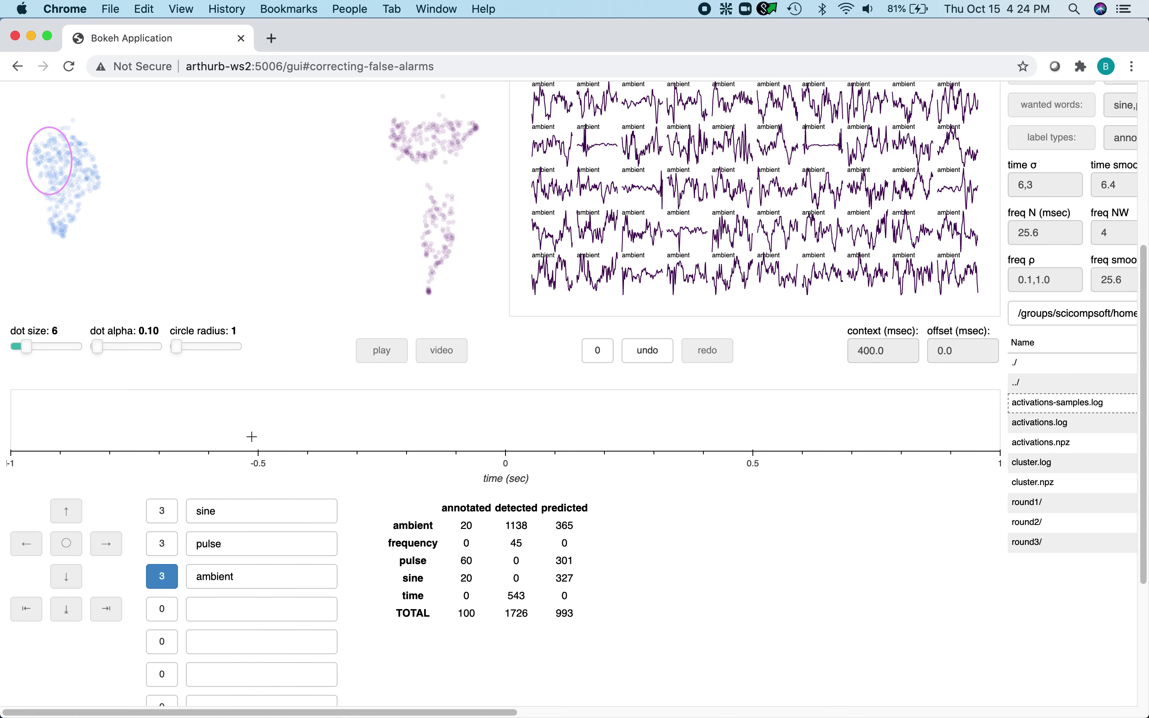
{"action": "scroll", "coordinate": [252, 437], "scroll_direction": "right", "scroll_amount": 10}
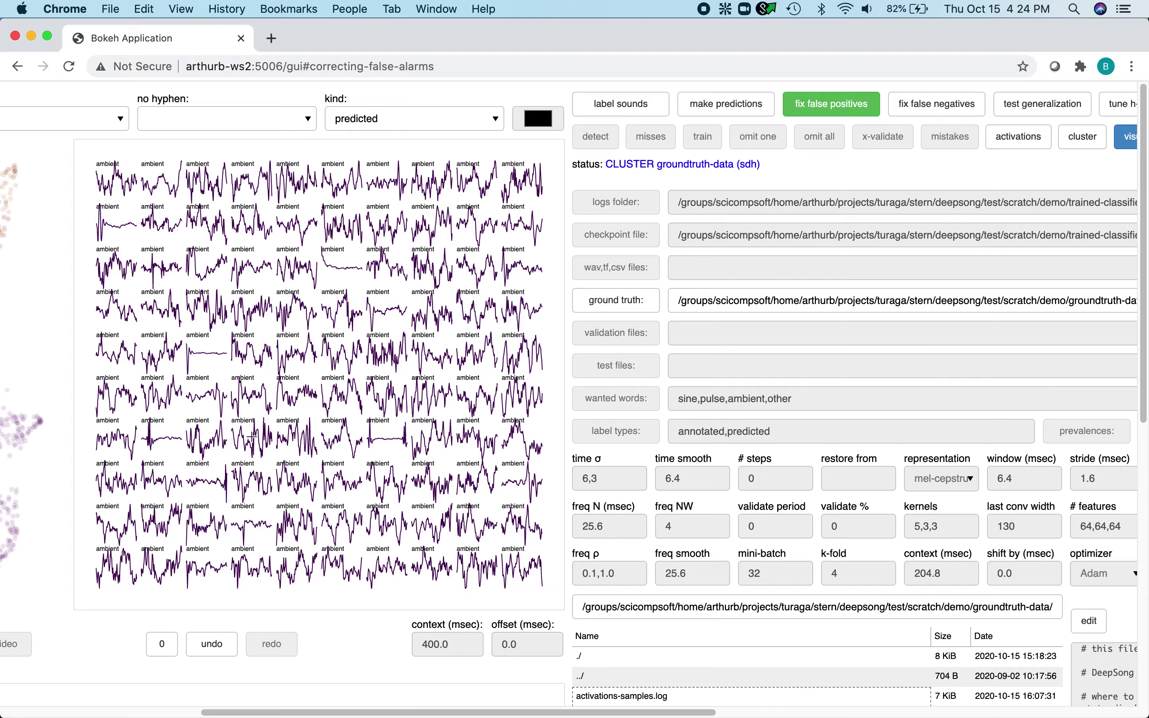
{"action": "scroll", "coordinate": [252, 436], "scroll_direction": "right", "scroll_amount": 20}
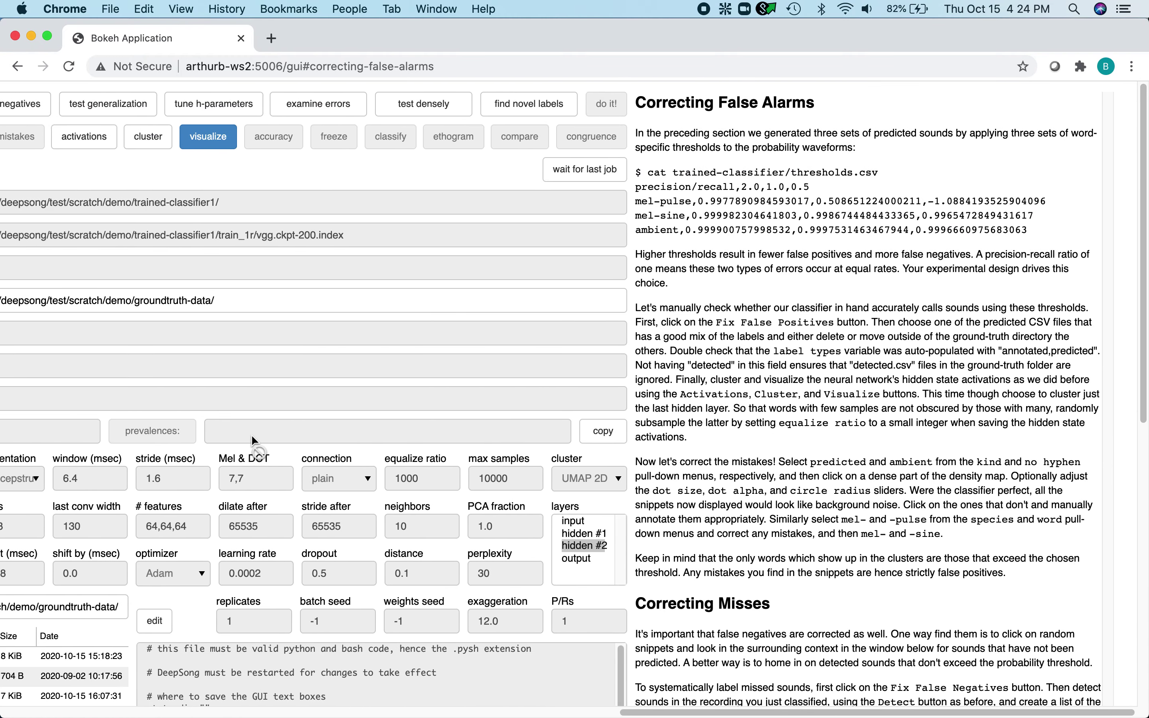
{"action": "scroll", "coordinate": [743, 468], "scroll_direction": "down", "scroll_amount": 8}
{"action": "scroll", "coordinate": [742, 468], "scroll_direction": "down", "scroll_amount": 3}
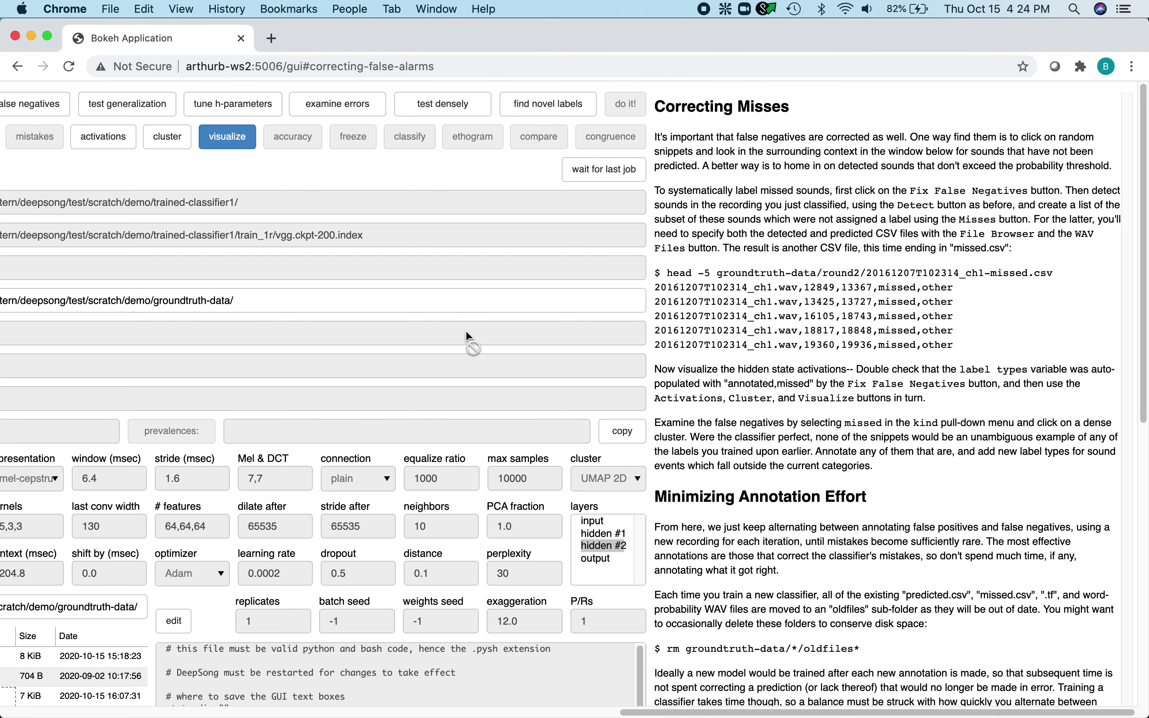
Switch the workflow to fixing false negatives and choose the detect operation
{"action": "scroll", "coordinate": [467, 335], "scroll_direction": "left", "scroll_amount": 10}
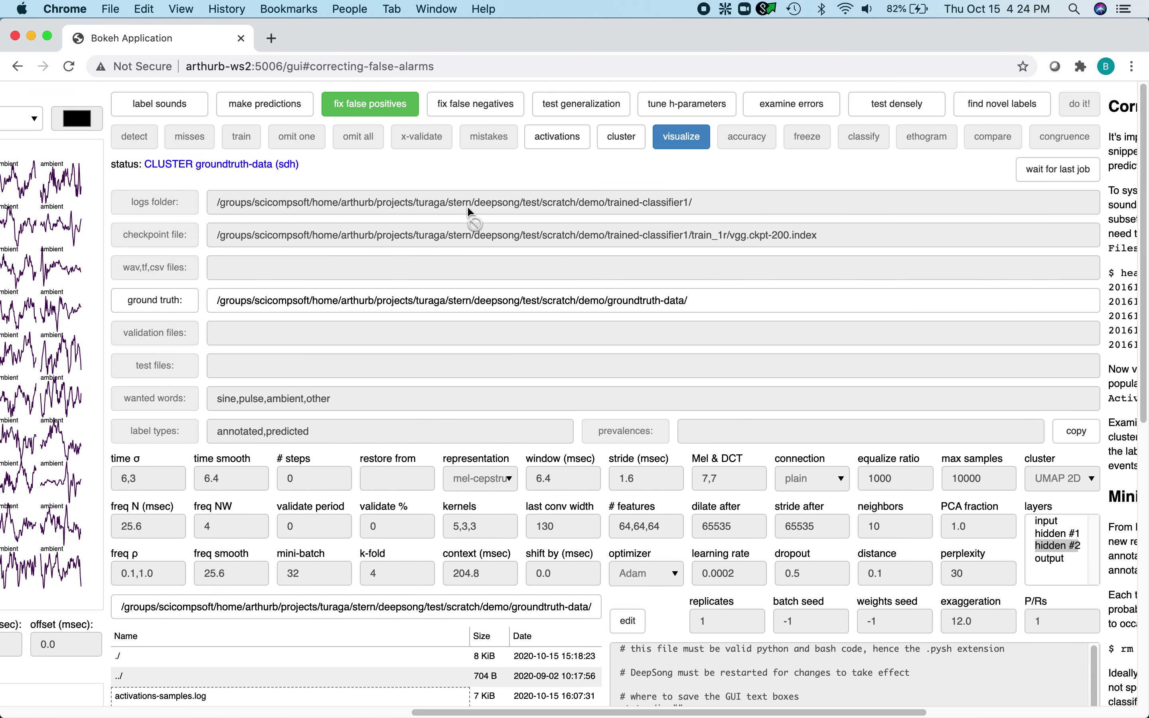
{"action": "left_click", "coordinate": [475, 103]}
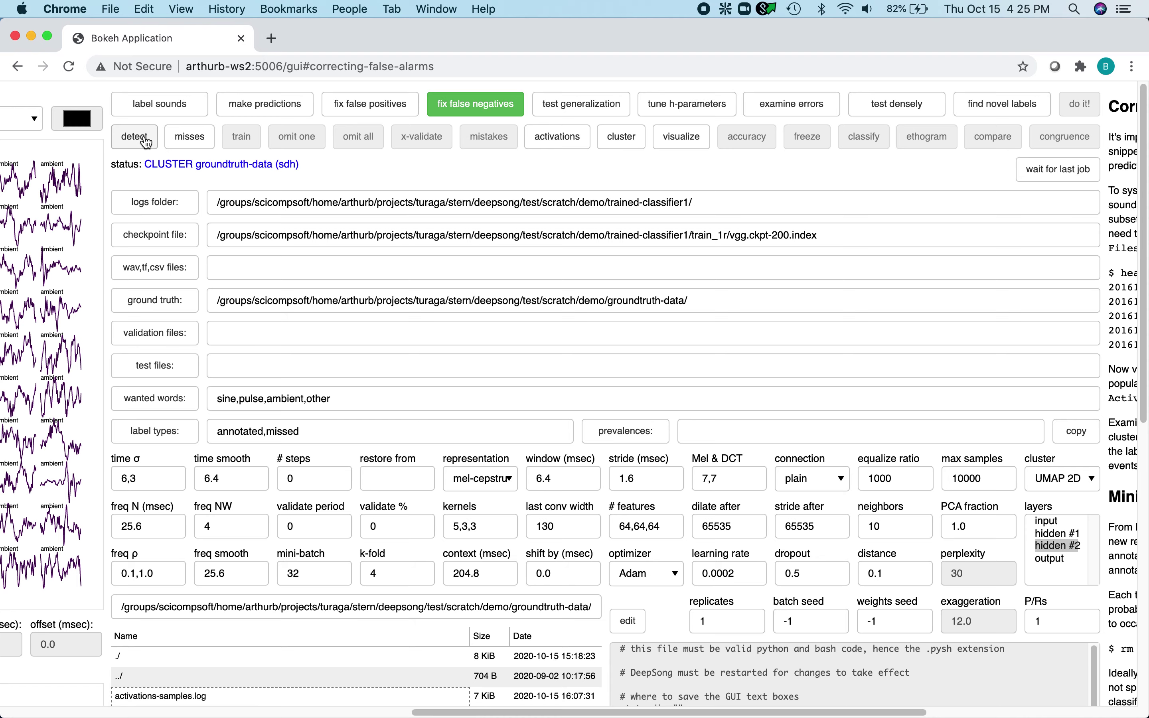
{"action": "left_click", "coordinate": [147, 142]}
Set 20161207T102314_ch1.wav from the round2 folder as the WAV file and run the detection
{"action": "scroll", "coordinate": [172, 356], "scroll_direction": "down", "scroll_amount": 5}
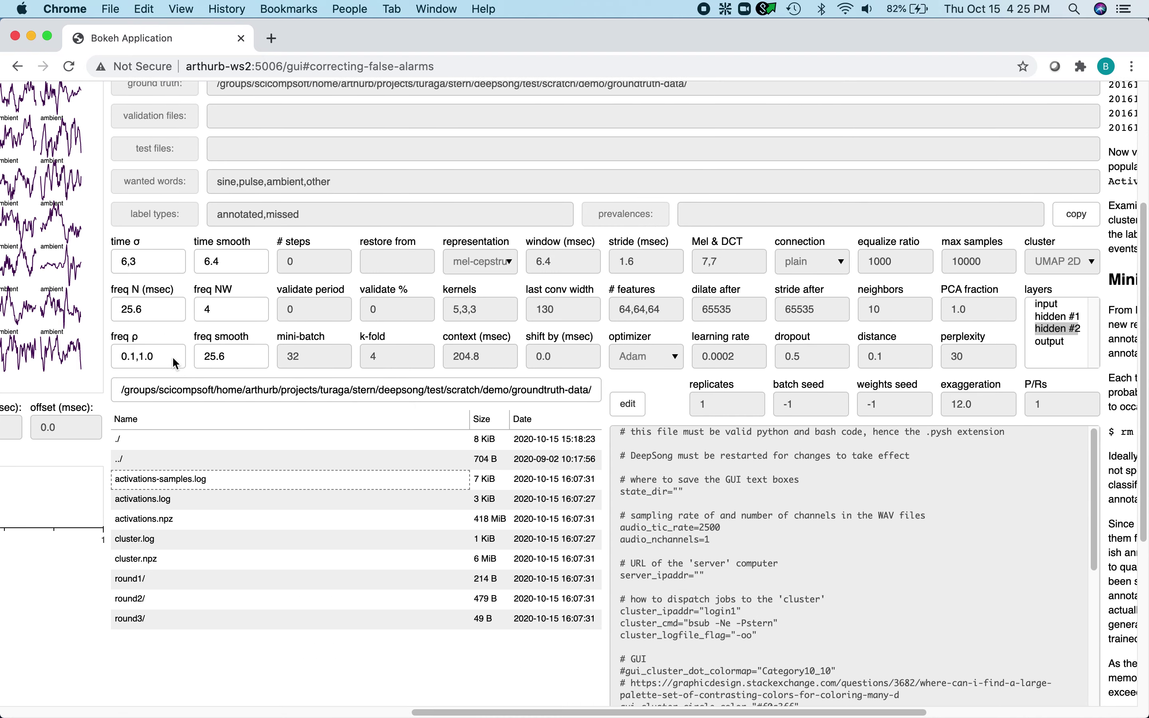
{"action": "double_click", "coordinate": [126, 456]}
{"action": "scroll", "coordinate": [209, 624], "scroll_direction": "down", "scroll_amount": 2}
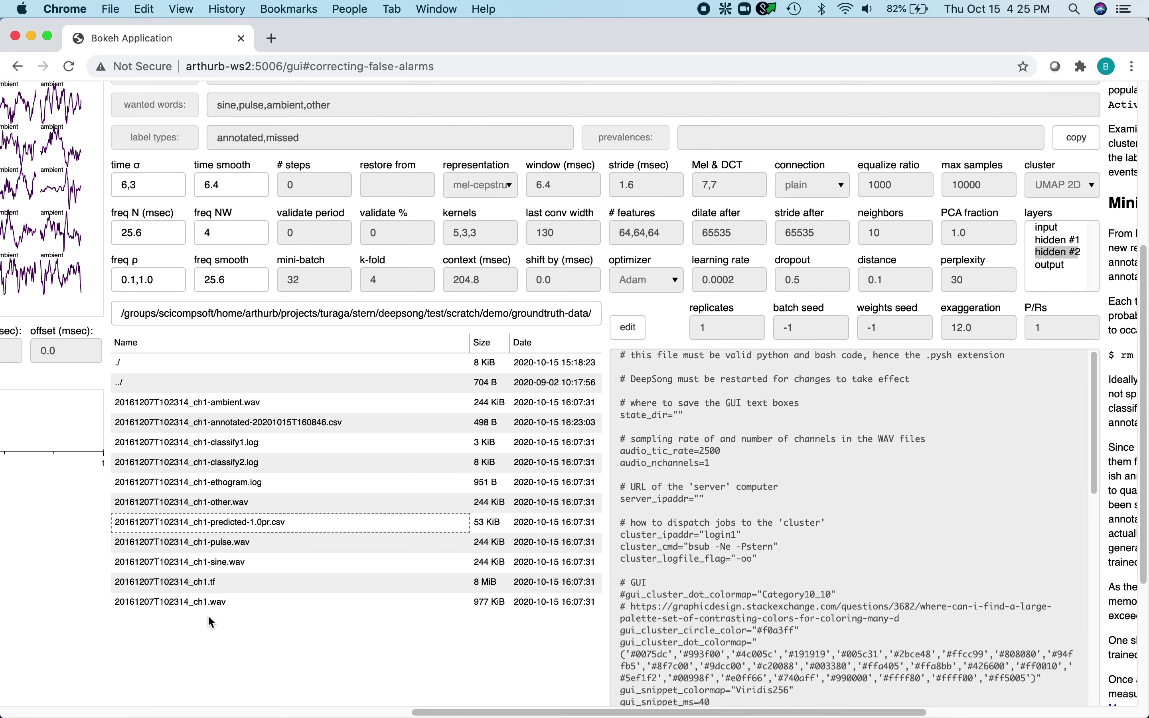
{"action": "left_click", "coordinate": [212, 600]}
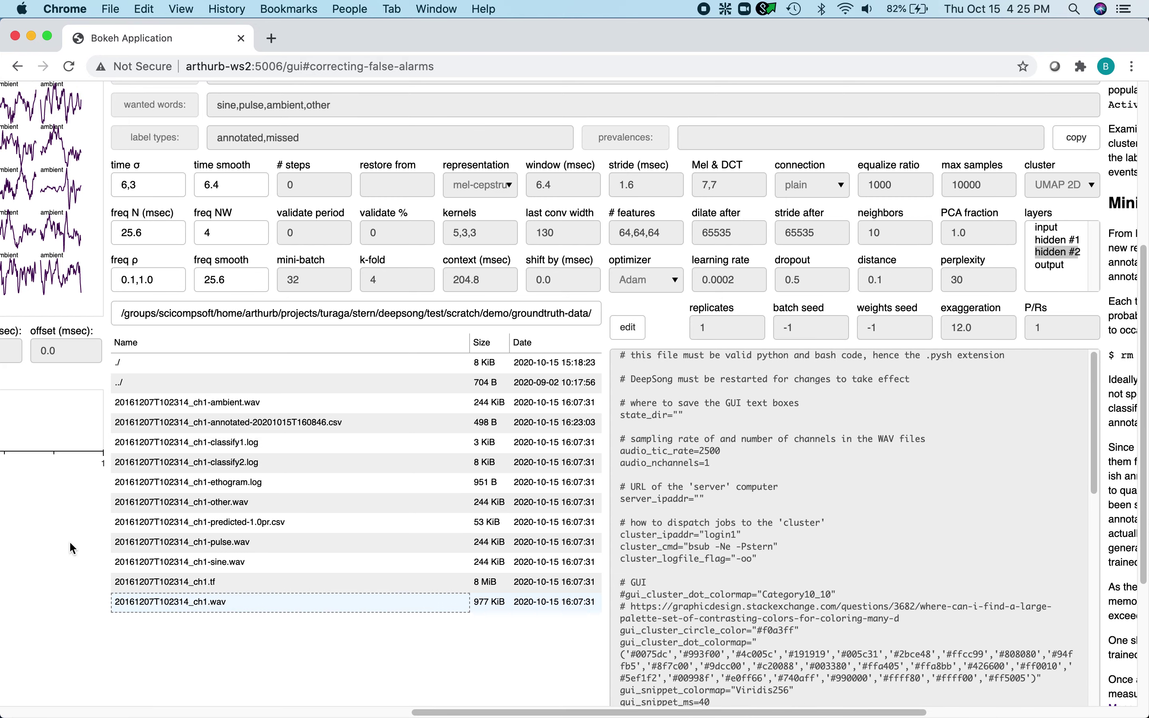
{"action": "scroll", "coordinate": [65, 532], "scroll_direction": "up", "scroll_amount": 7}
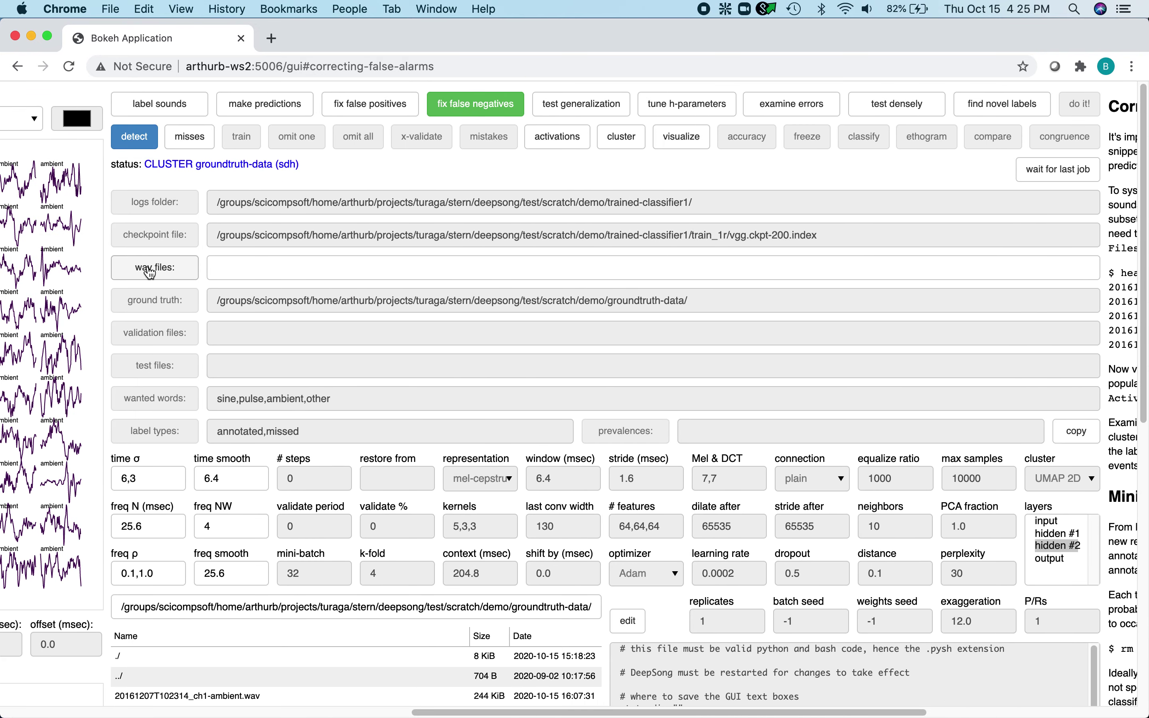
{"action": "left_click", "coordinate": [150, 273]}
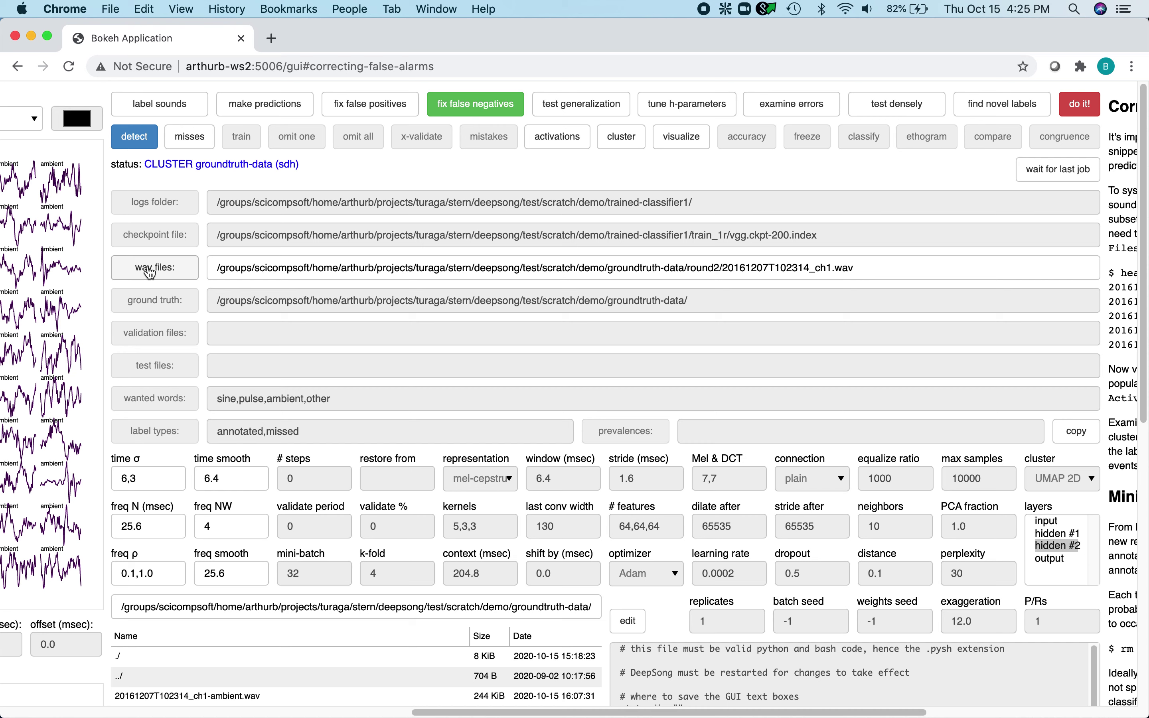
{"action": "left_click", "coordinate": [1081, 113]}
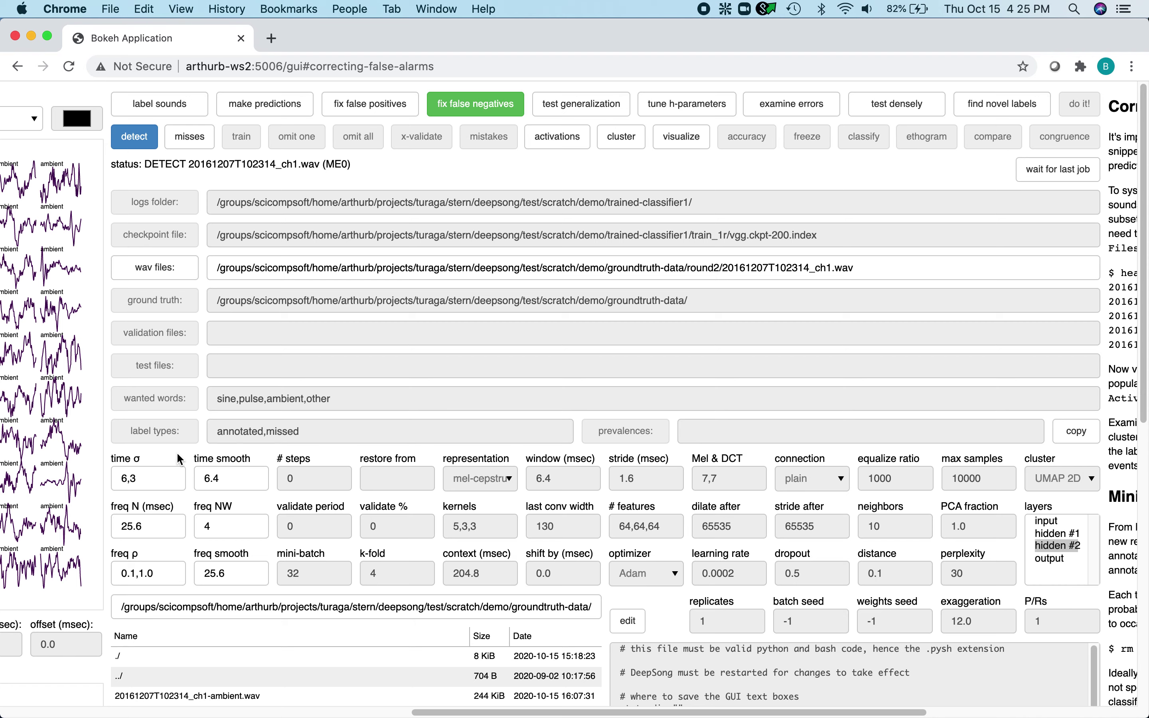
Refresh the round2 file listing, examine the previewed 20161207T102314_ch1-detected.csv in Finder and close the preview
{"action": "scroll", "coordinate": [176, 452], "scroll_direction": "down", "scroll_amount": 5}
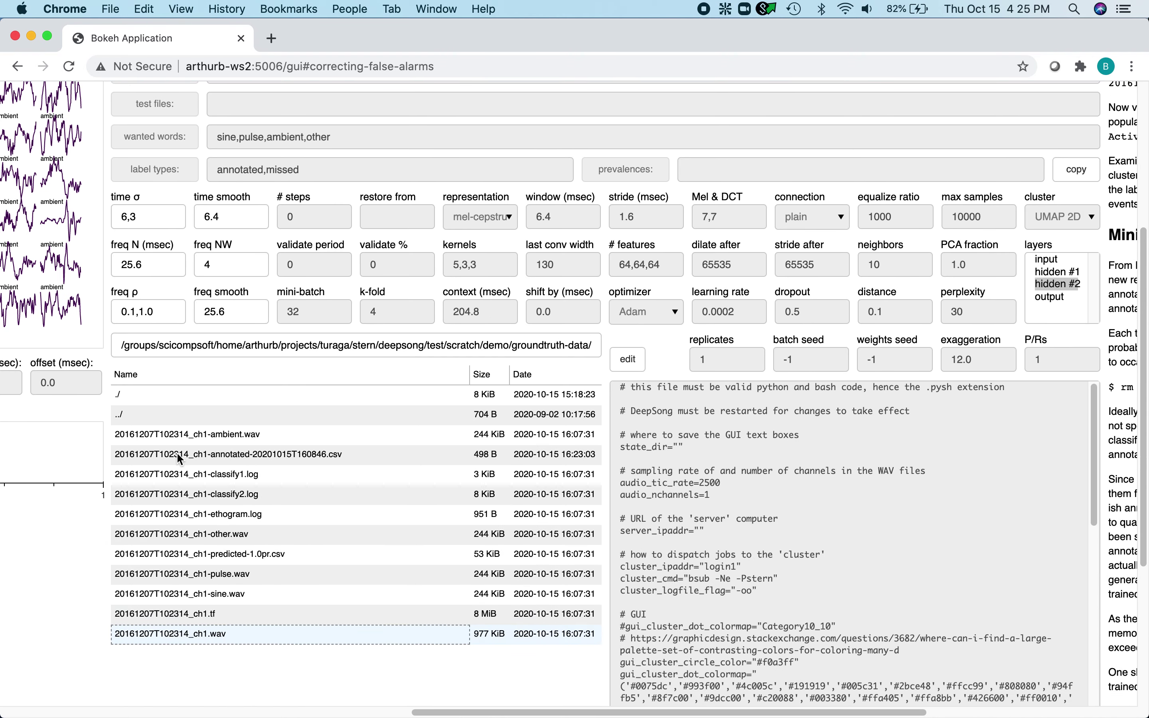
{"action": "left_click", "coordinate": [123, 399]}
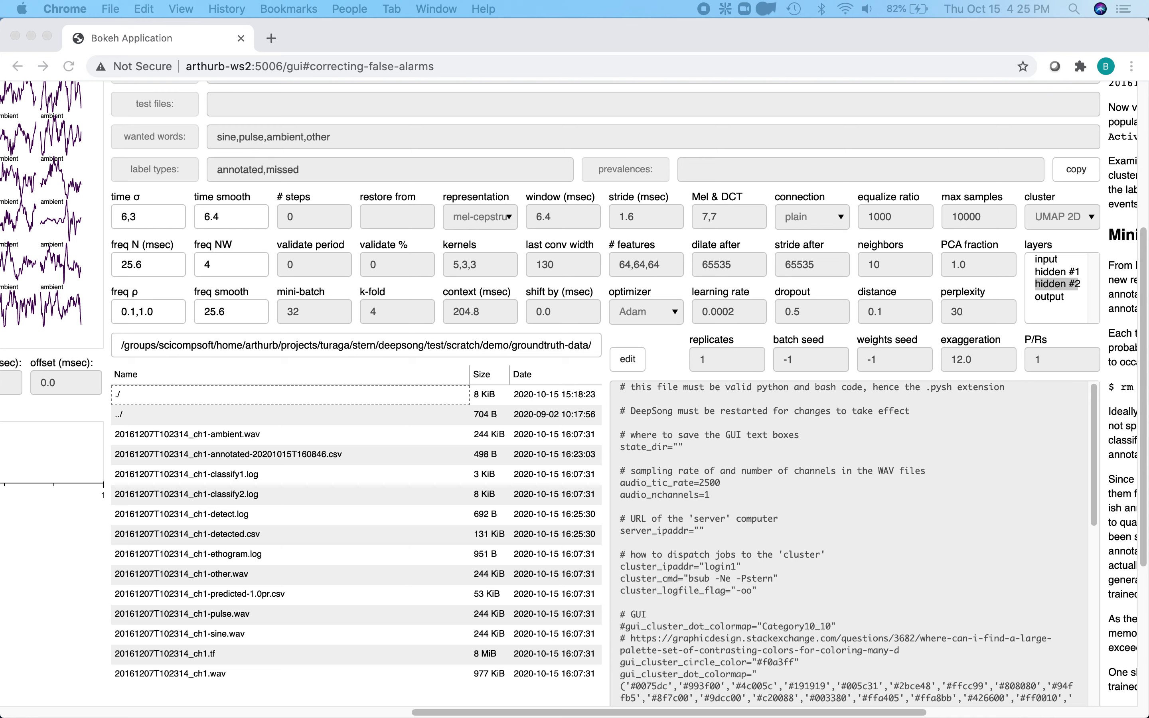
{"action": "left_click_drag", "start_coordinate": [495, 0], "coordinate": [464, 94]}
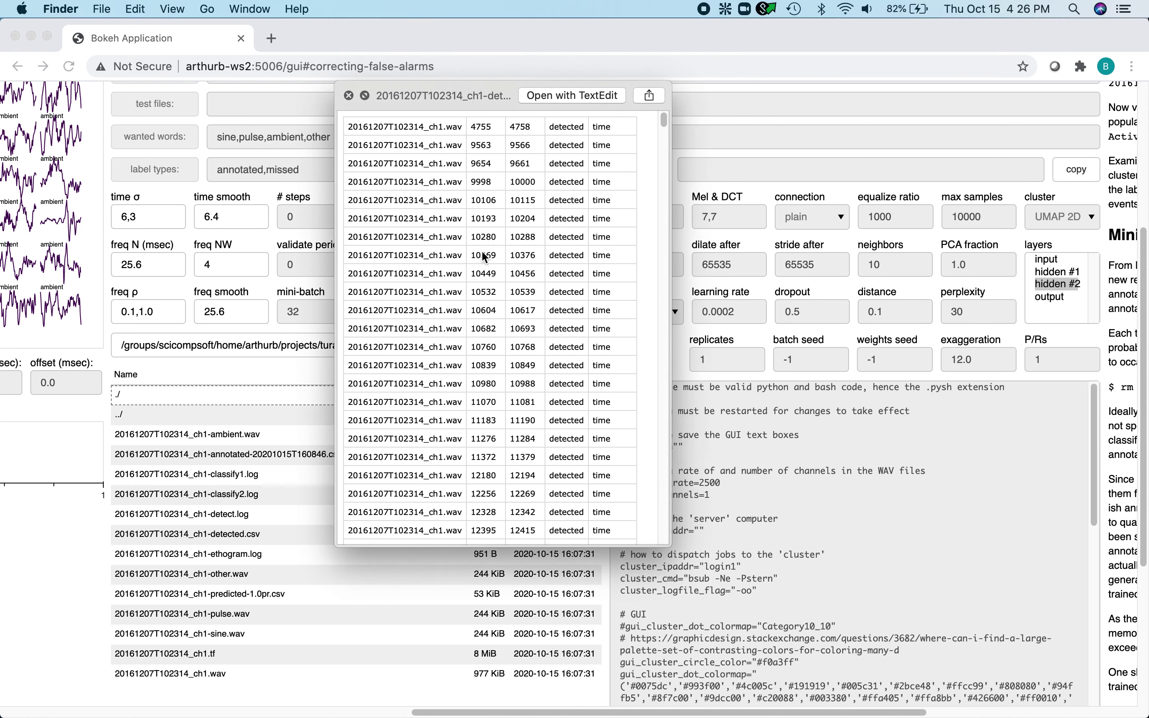
{"action": "key", "text": "space"}
{"action": "scroll", "coordinate": [484, 257], "scroll_direction": "up", "scroll_amount": 5}
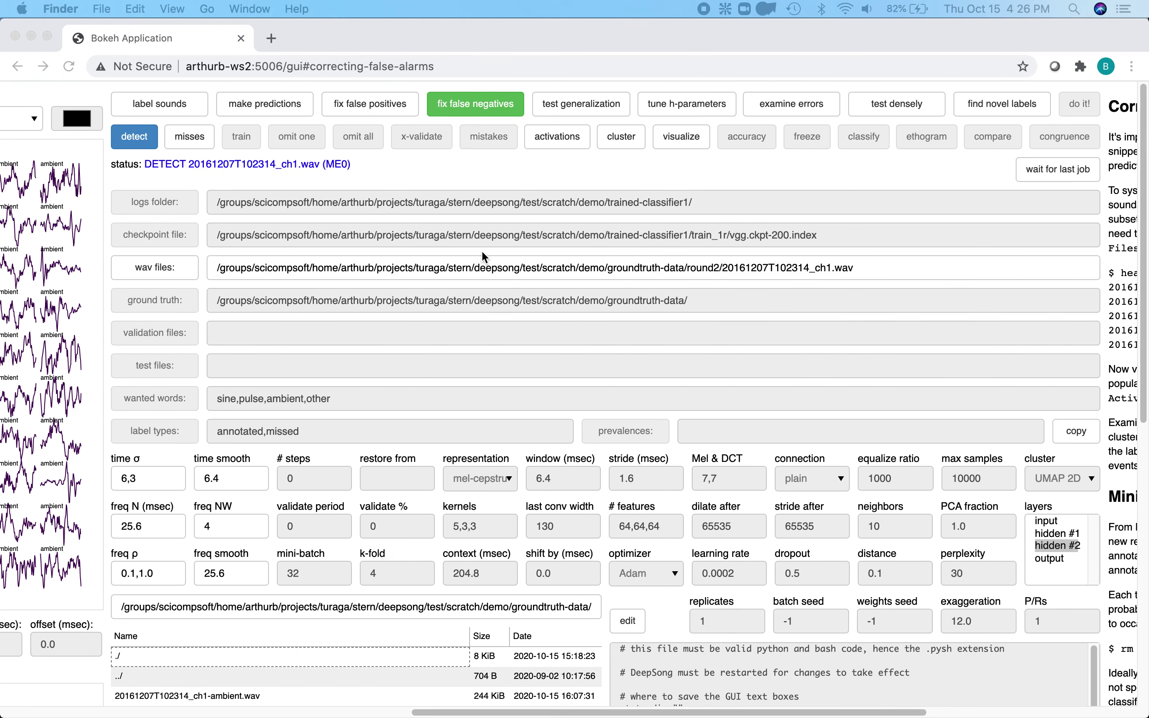
Choose the misses operation, set 20161207T102314_ch1-detected.csv and 20161207T102314_ch1-predicted-1.0pr.csv from round2 as the CSV files, and run it
{"action": "left_click", "coordinate": [188, 136]}
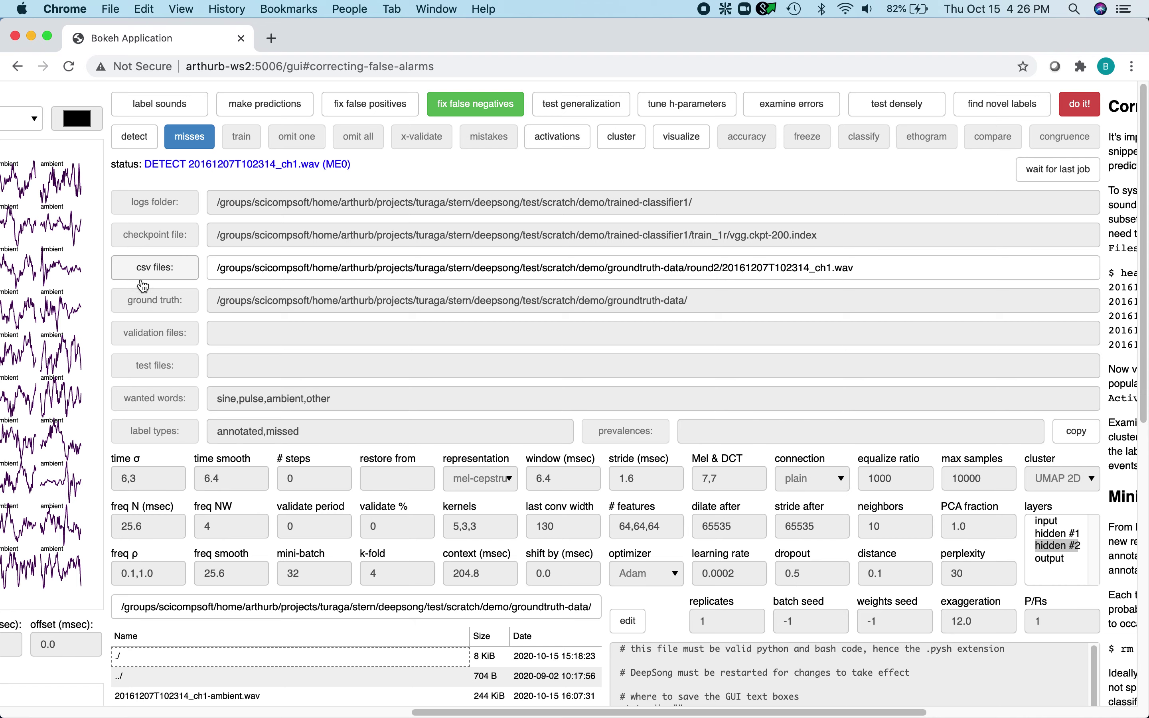
{"action": "scroll", "coordinate": [152, 323], "scroll_direction": "down", "scroll_amount": 6}
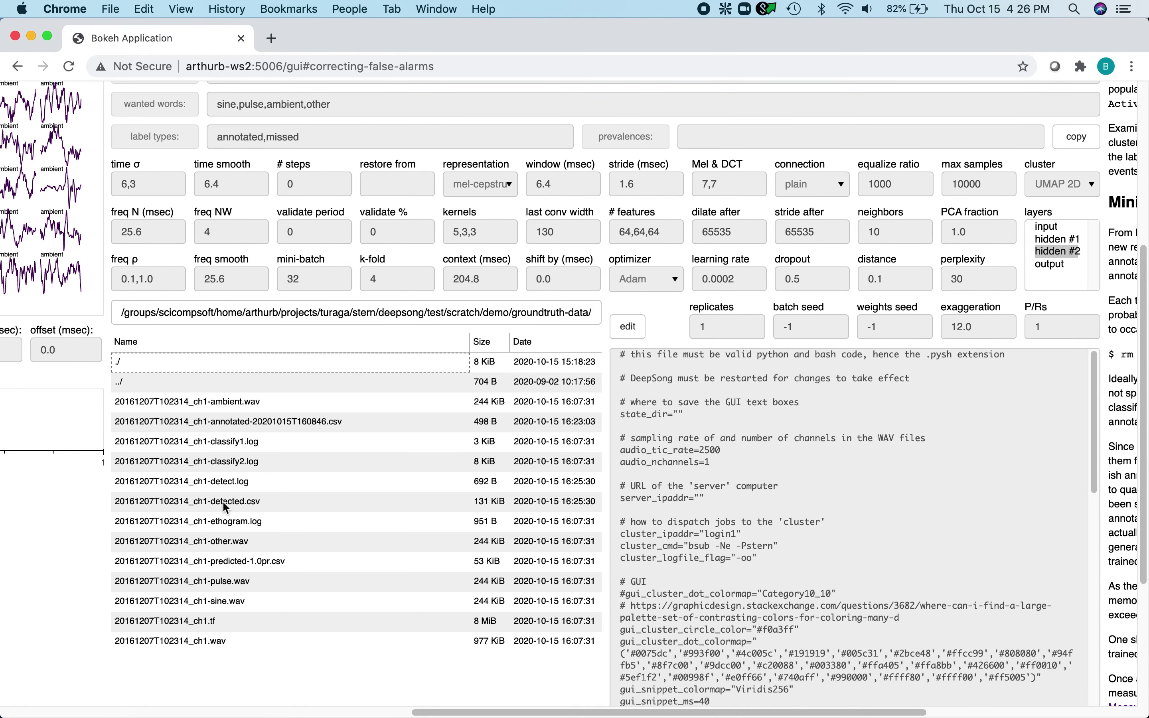
{"action": "left_click", "coordinate": [226, 507]}
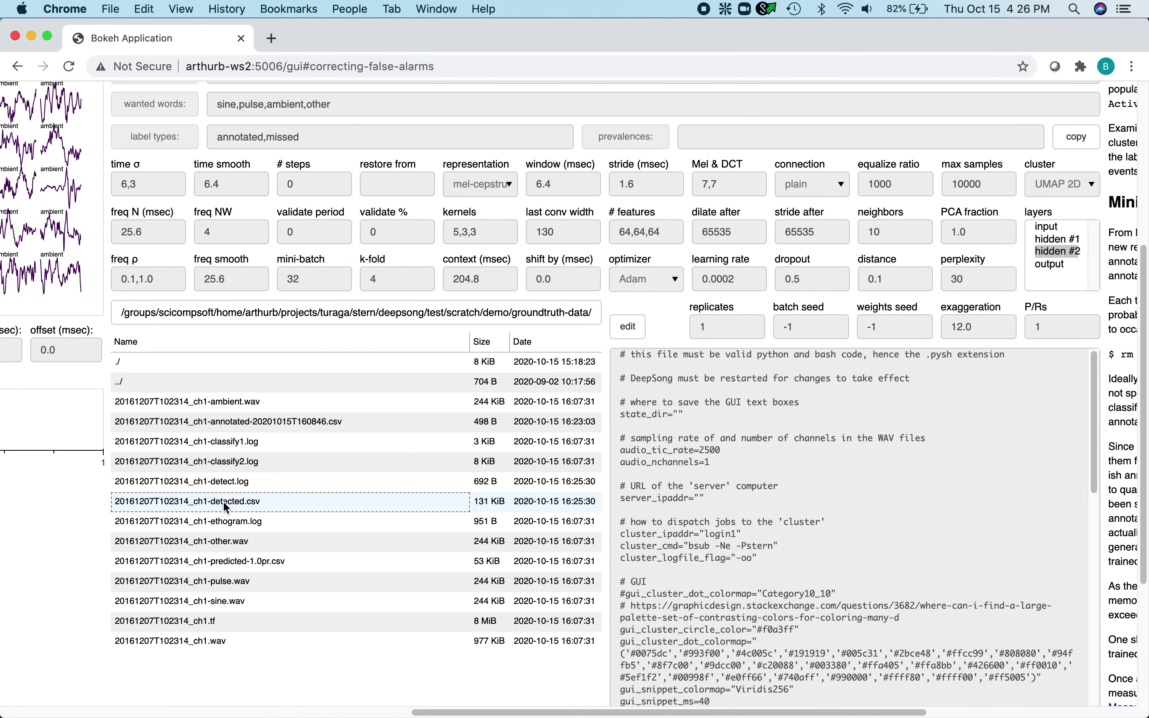
{"action": "left_click", "coordinate": [235, 561], "text": "super"}
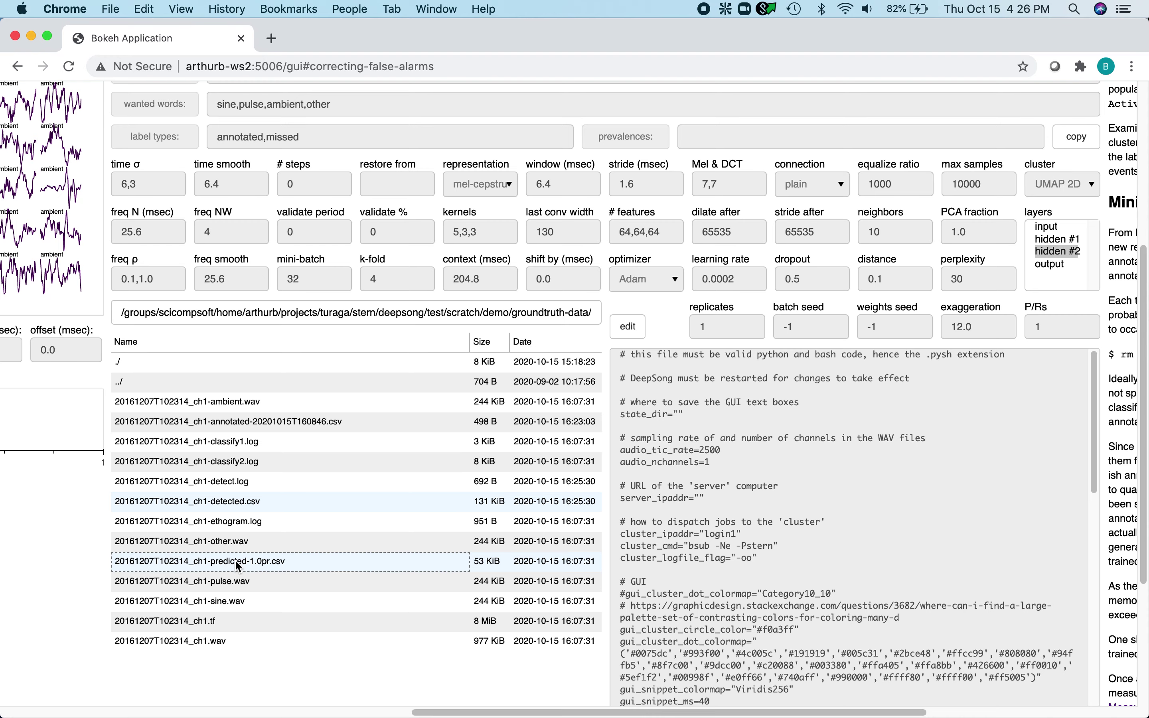
{"action": "scroll", "coordinate": [250, 206], "scroll_direction": "up", "scroll_amount": 6}
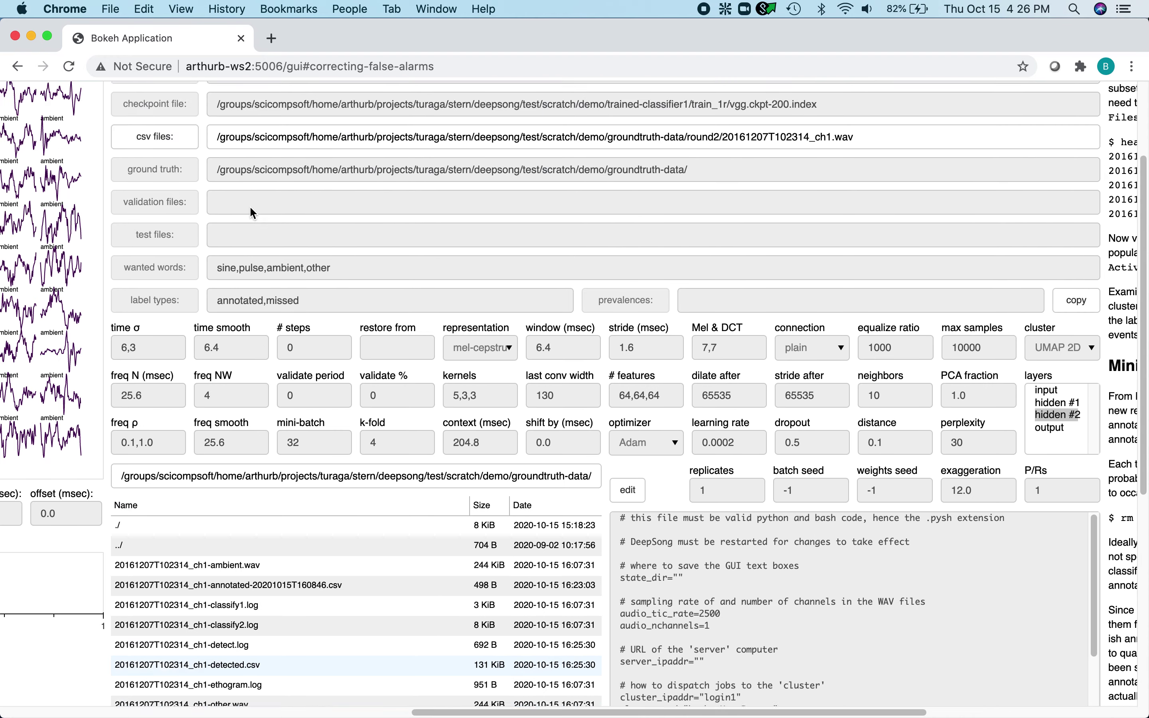
{"action": "left_click", "coordinate": [167, 272]}
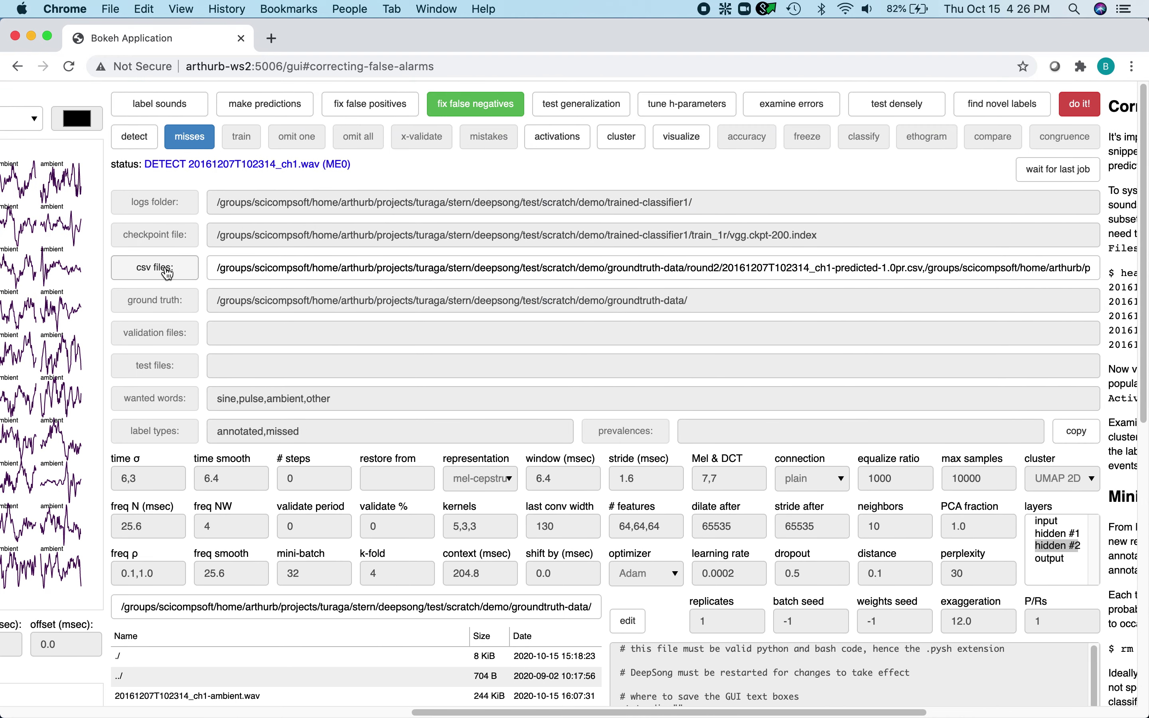
{"action": "left_click", "coordinate": [1072, 105]}
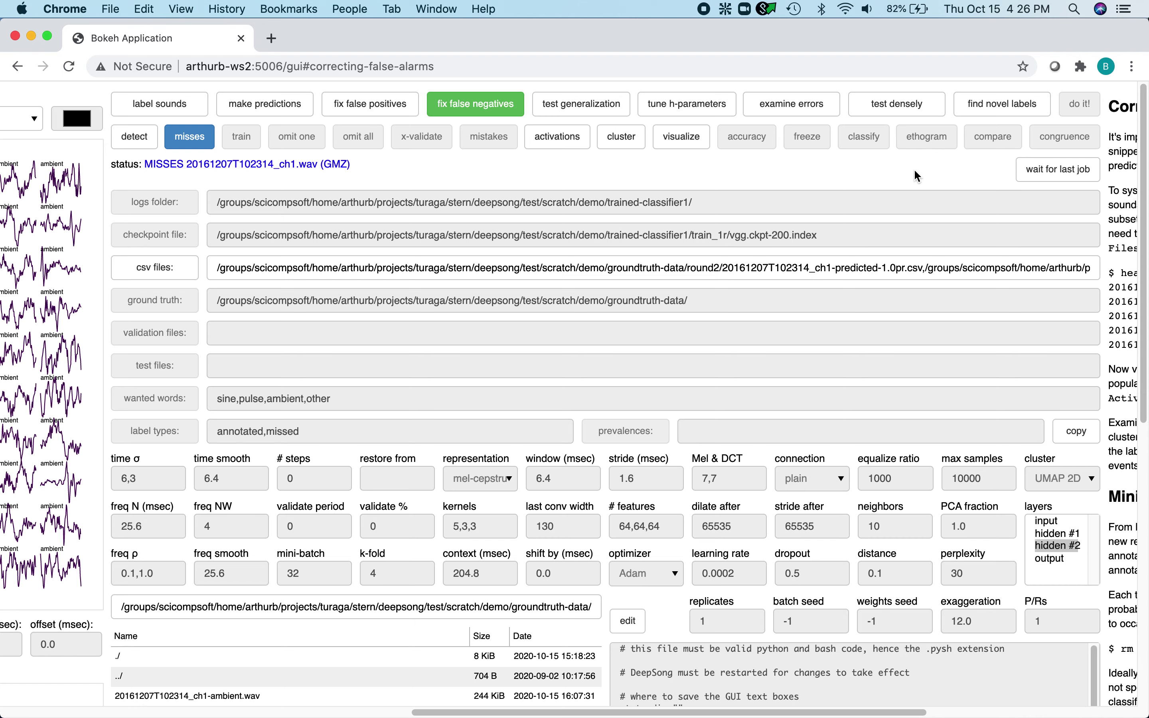
Refresh the round2 file listing, preview 20161207T102314_ch1-missed.csv in Finder and close the preview
{"action": "scroll", "coordinate": [914, 171], "scroll_direction": "down", "scroll_amount": 6}
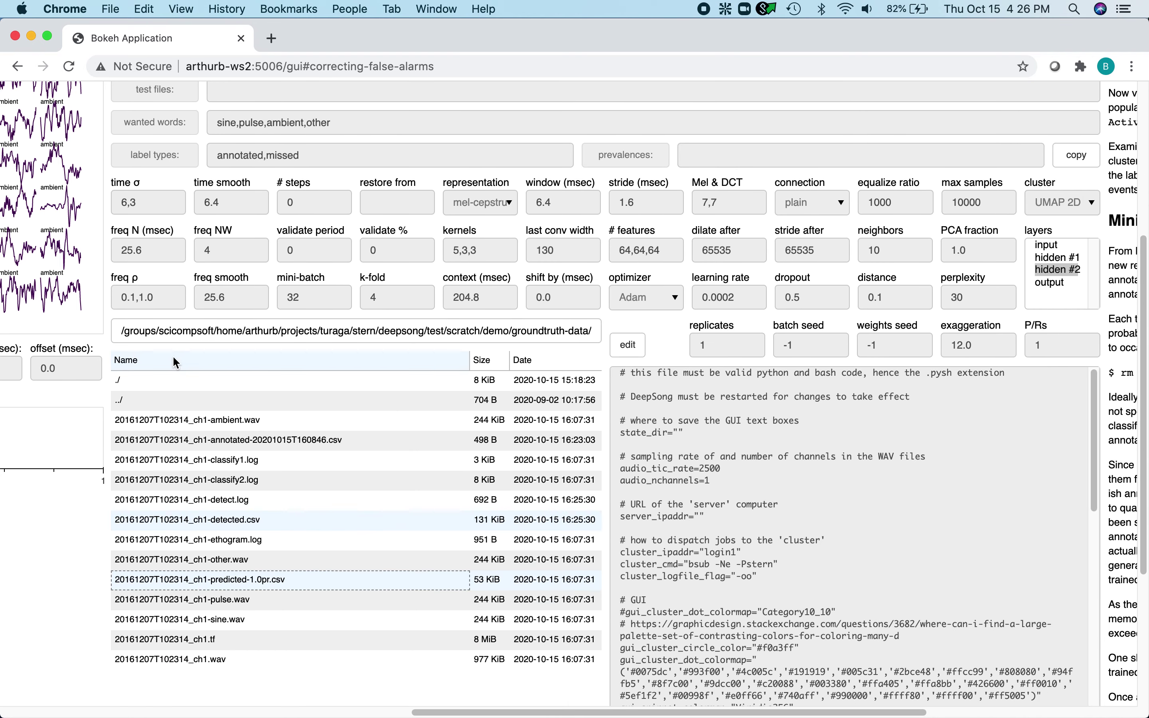
{"action": "left_click", "coordinate": [120, 383]}
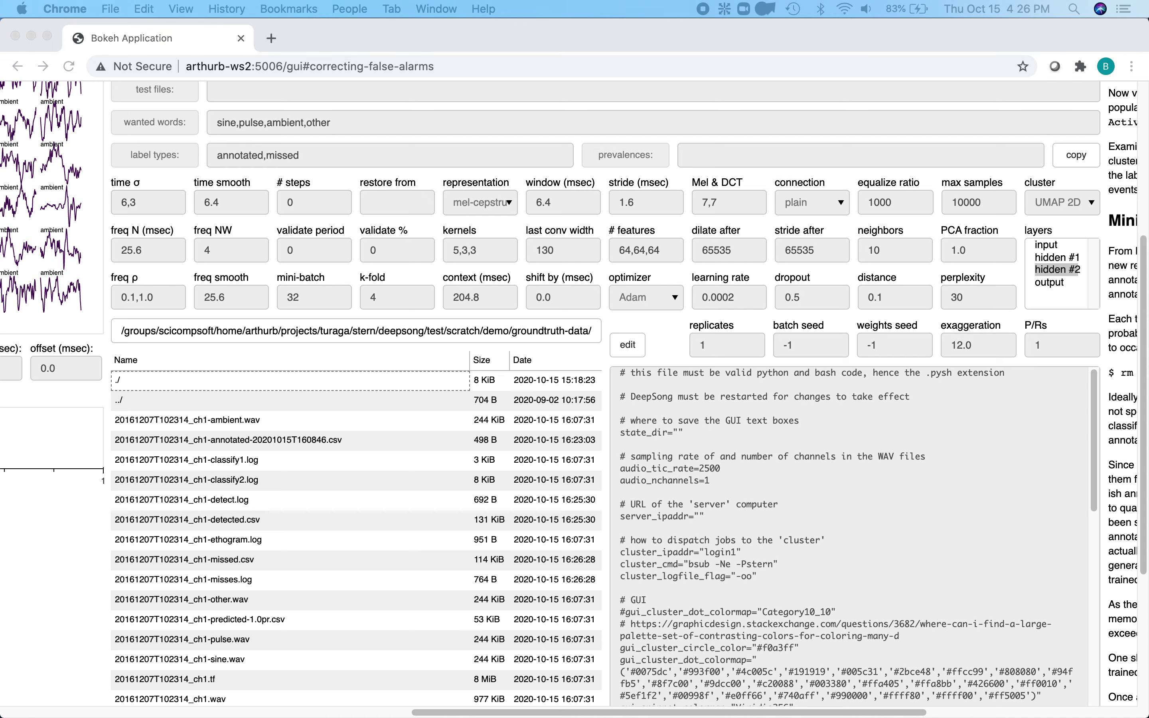
{"action": "key", "text": "space"}
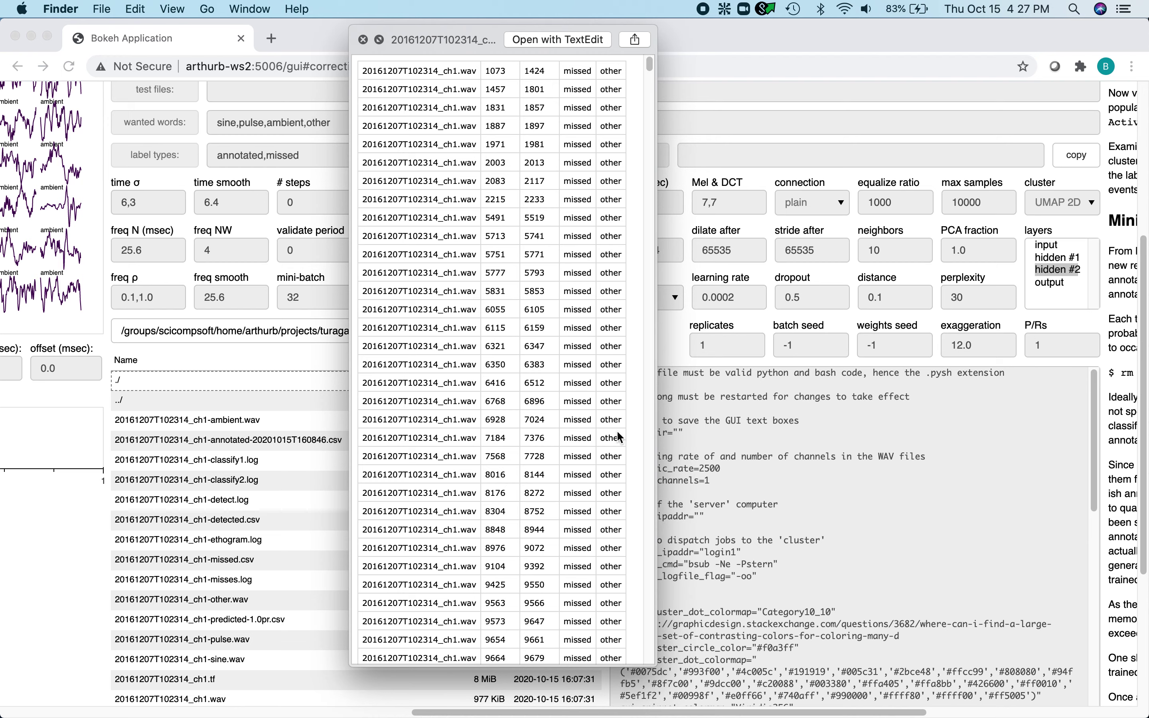
{"action": "key", "text": "space"}
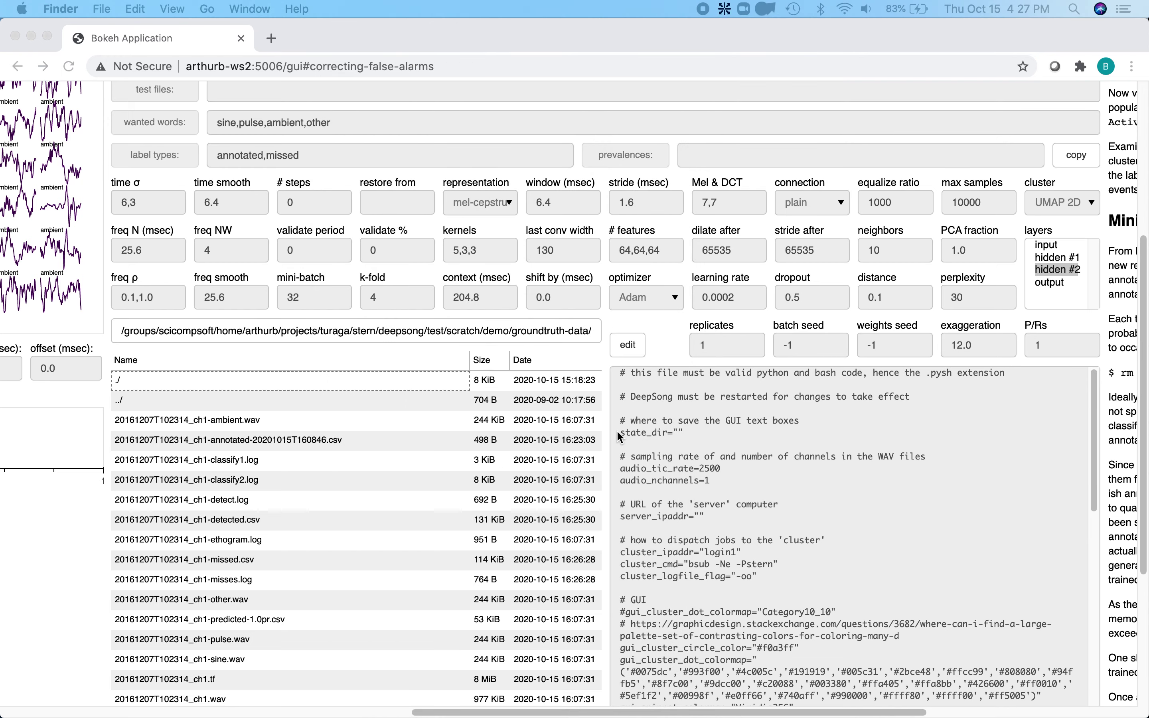
Choose the activations operation and run it for the label types annotated,missed
{"action": "scroll", "coordinate": [619, 437], "scroll_direction": "up", "scroll_amount": 6}
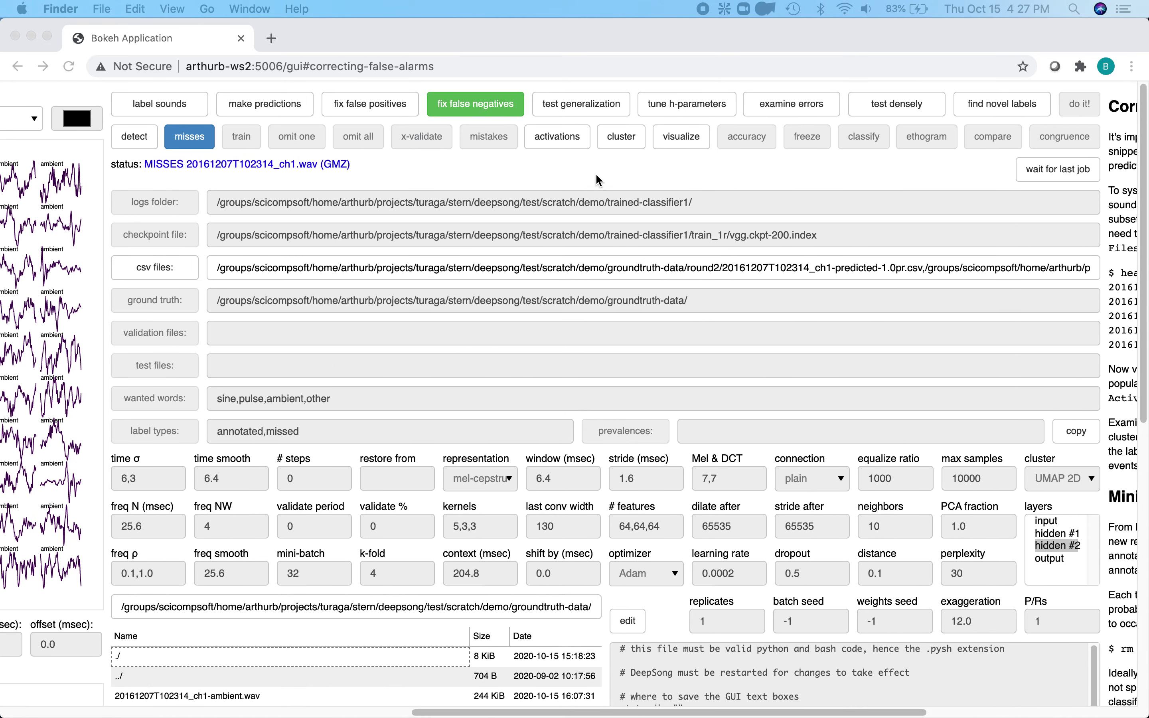
{"action": "left_click", "coordinate": [569, 135]}
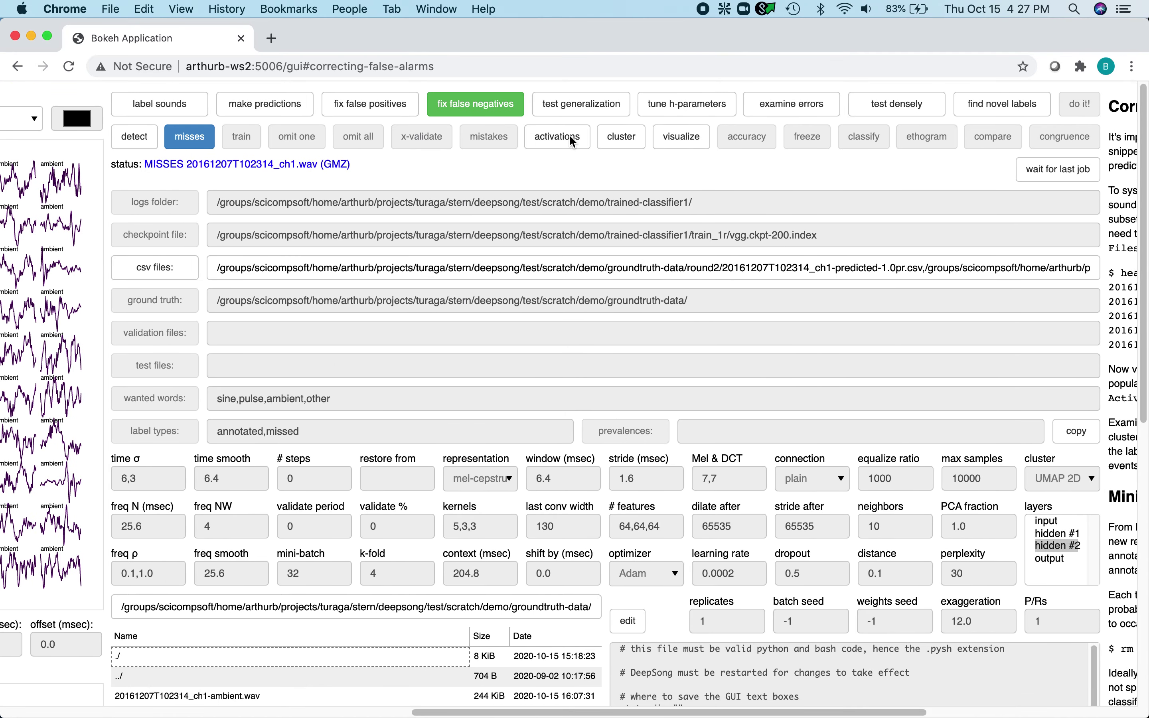
{"action": "left_click", "coordinate": [570, 136]}
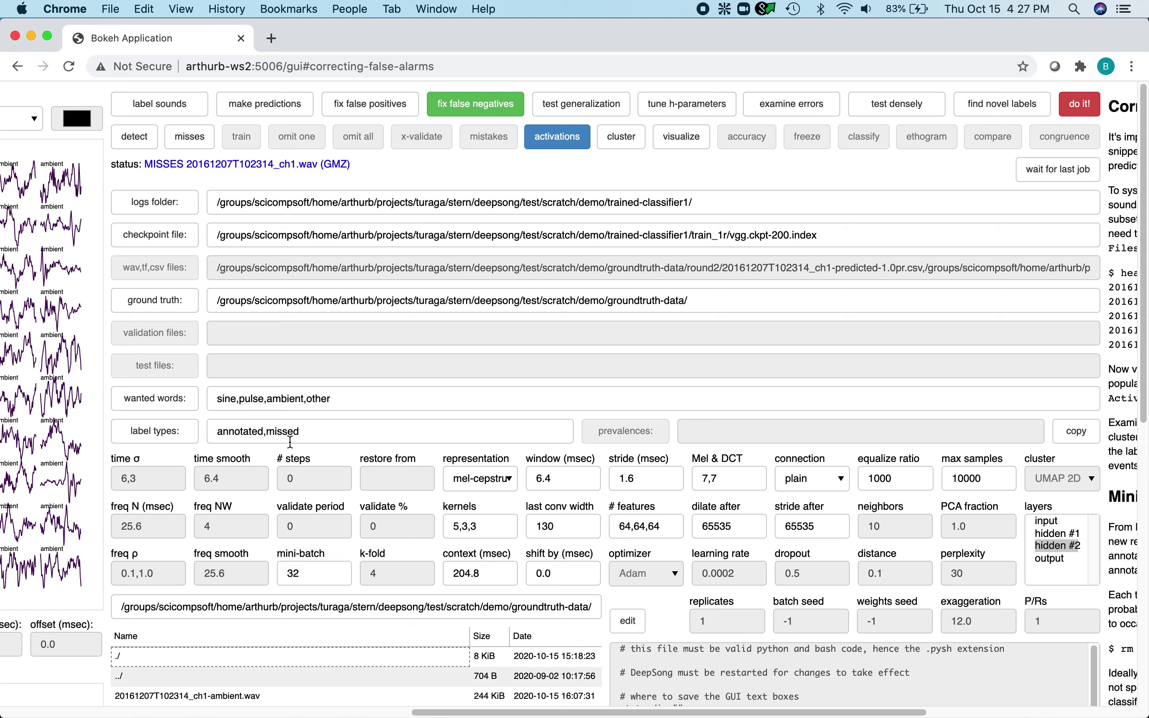
{"action": "left_click", "coordinate": [1085, 110]}
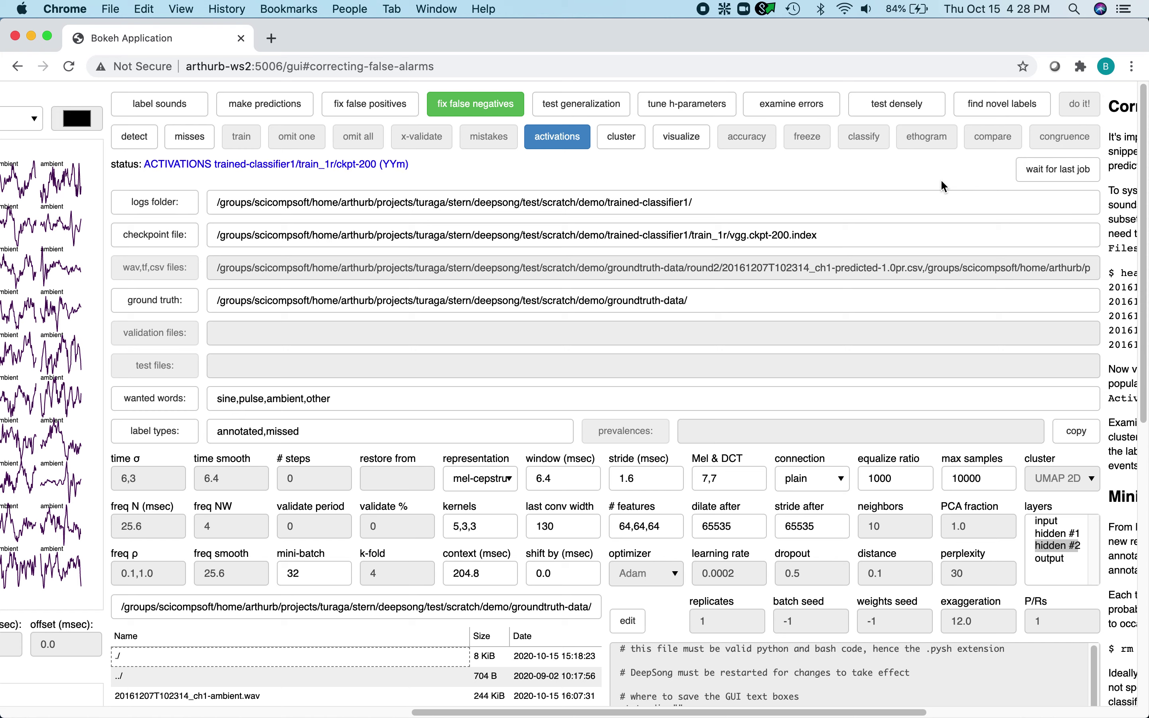
Cluster the hidden #2 layer's activations of the ground-truth data with UMAP 2D
{"action": "left_click", "coordinate": [625, 138]}
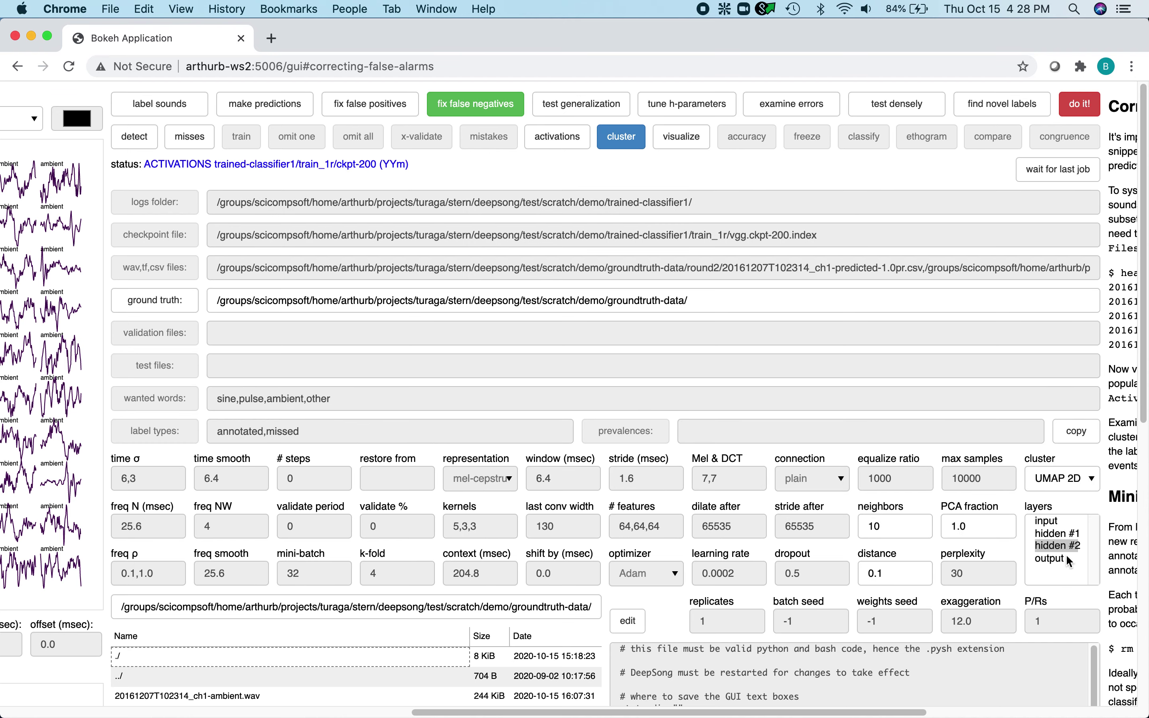
{"action": "left_click", "coordinate": [1092, 481]}
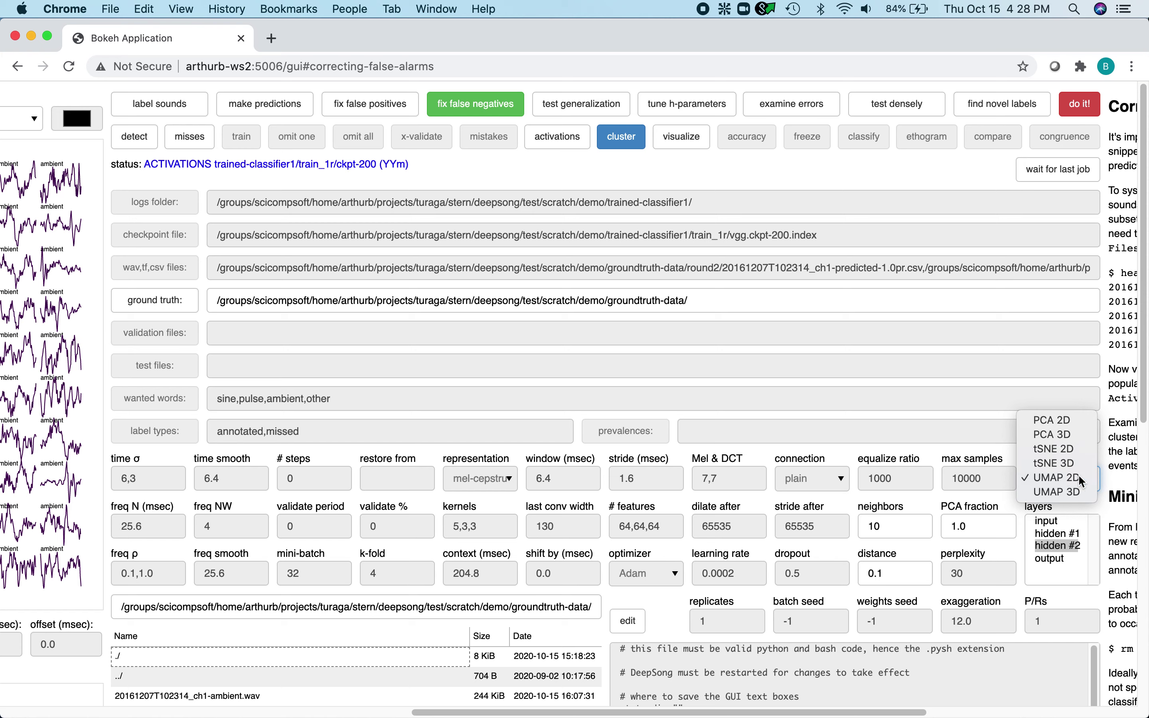
{"action": "left_click", "coordinate": [1080, 479]}
{"action": "left_click", "coordinate": [1081, 109]}
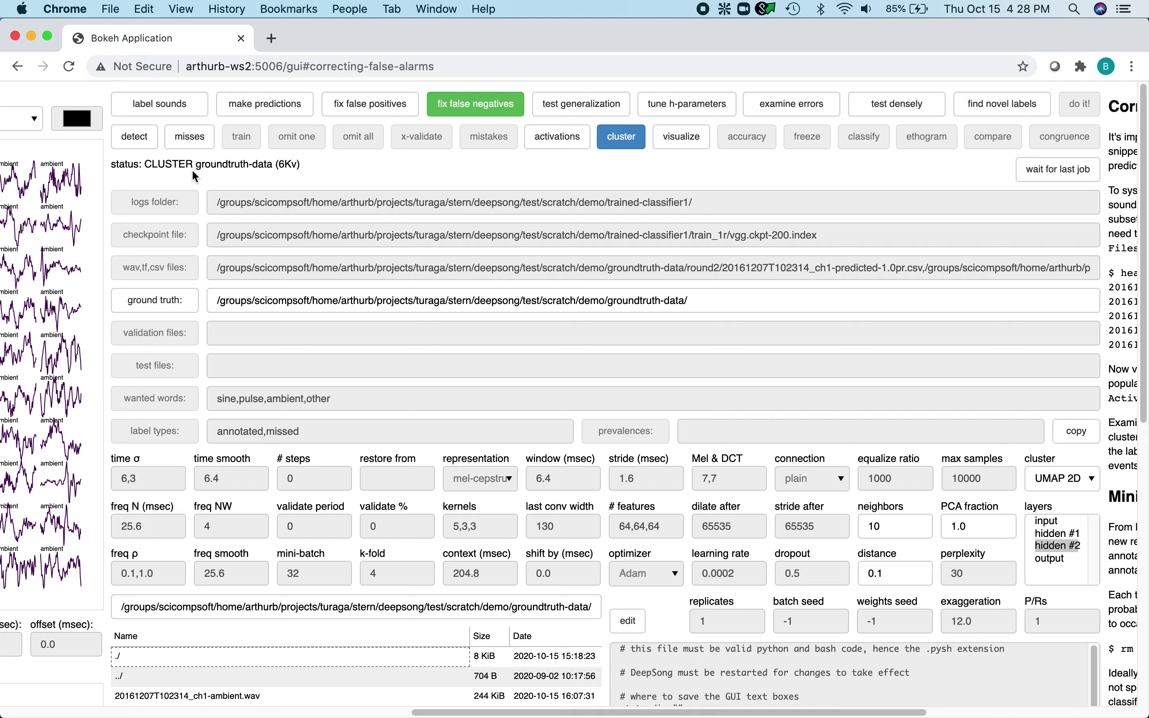
Check the table of label counts for missed sounds and run the visualize operation on the clustered data
{"action": "scroll", "coordinate": [192, 169], "scroll_direction": "left", "scroll_amount": 15}
{"action": "scroll", "coordinate": [191, 169], "scroll_direction": "down", "scroll_amount": 2}
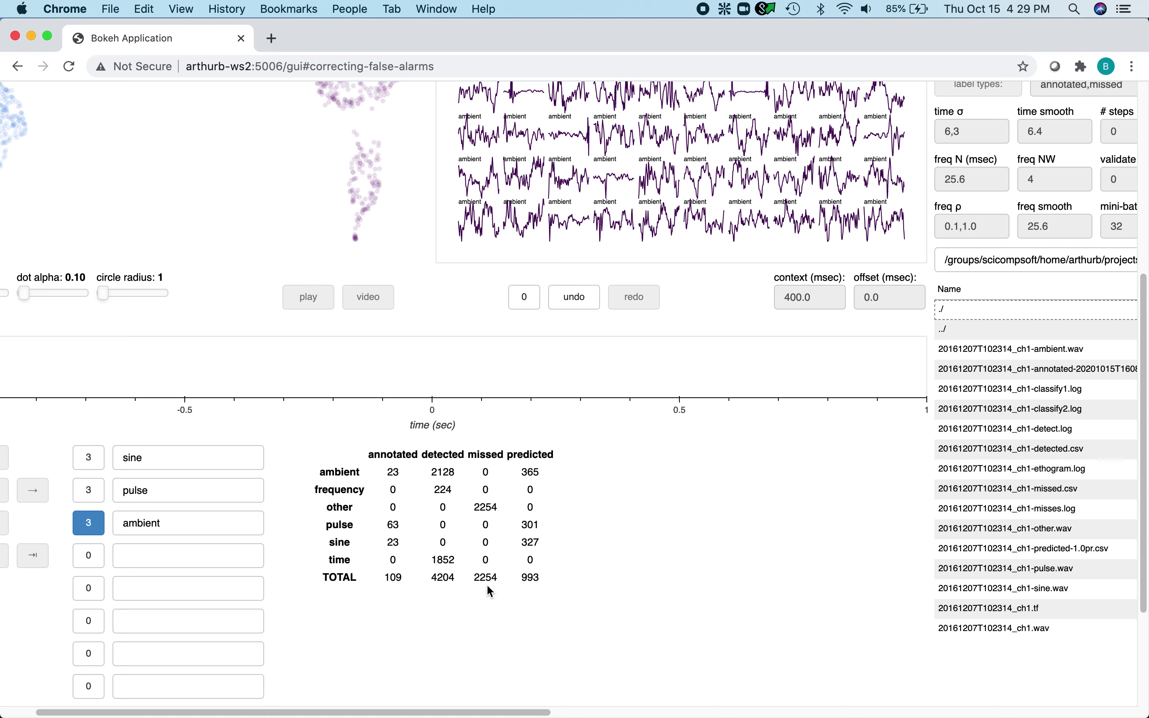
{"action": "scroll", "coordinate": [487, 585], "scroll_direction": "right", "scroll_amount": 15}
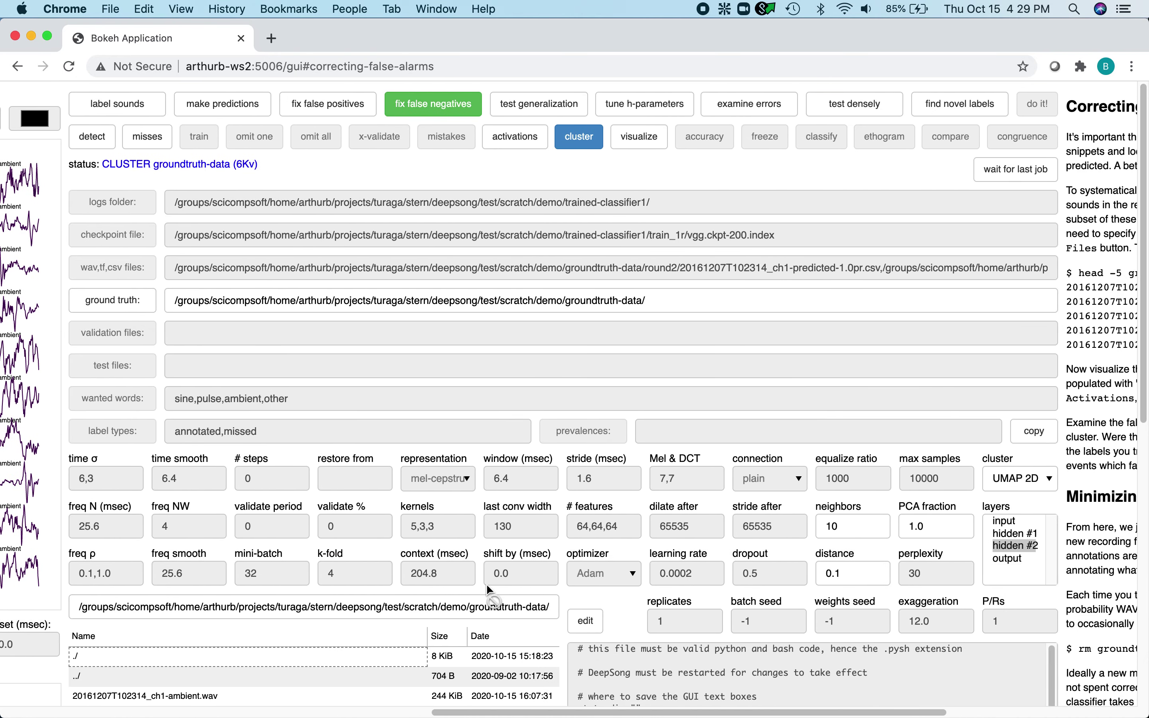
{"action": "scroll", "coordinate": [487, 586], "scroll_direction": "left", "scroll_amount": 1}
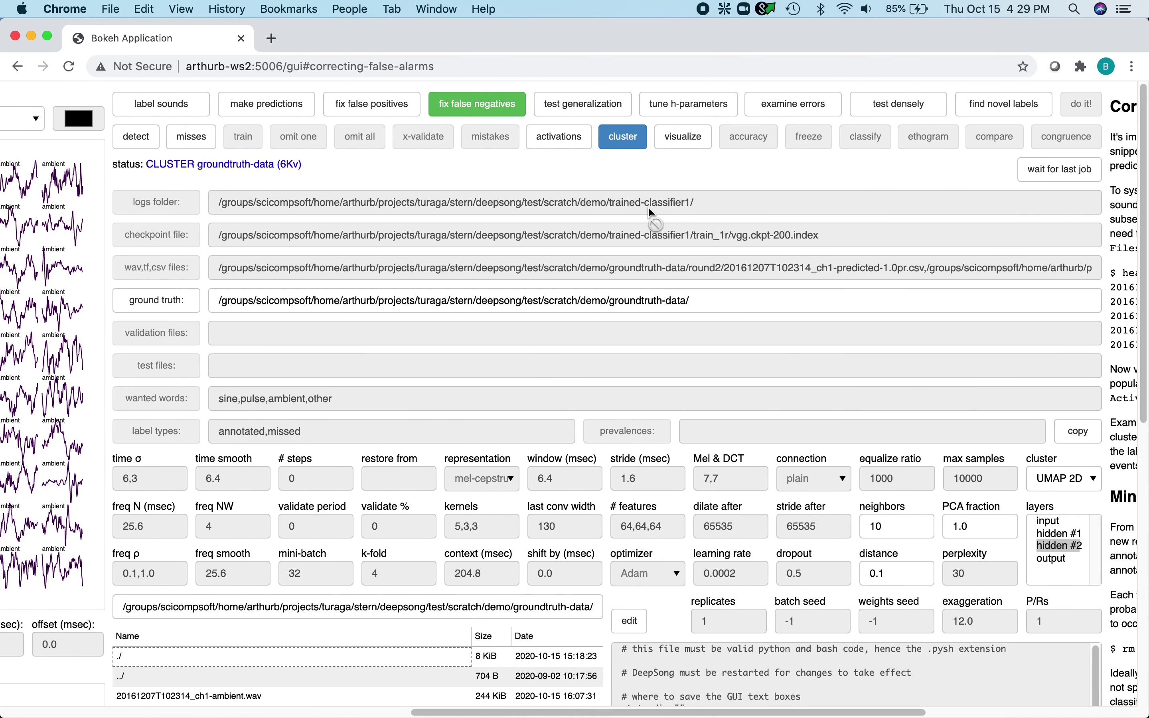
{"action": "left_click", "coordinate": [684, 138]}
{"action": "left_click", "coordinate": [1083, 115]}
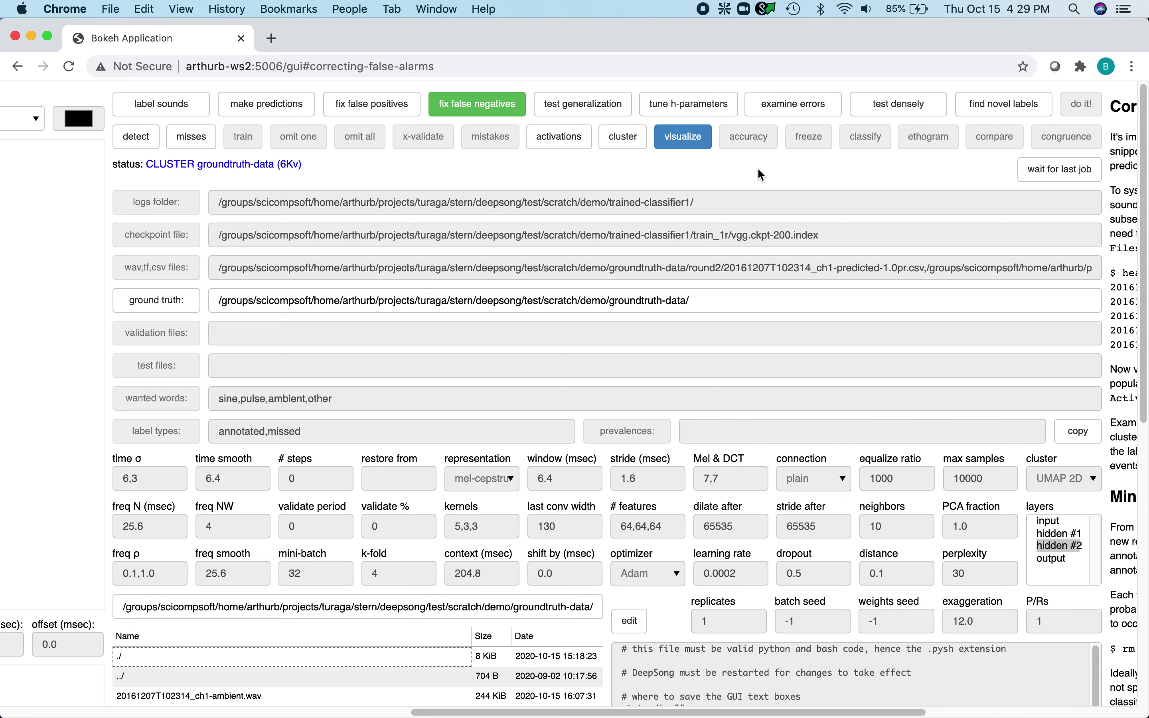
Show the hidden #2 layer in the cluster plot, restricted to sounds of kind missed
{"action": "scroll", "coordinate": [758, 167], "scroll_direction": "left", "scroll_amount": 15}
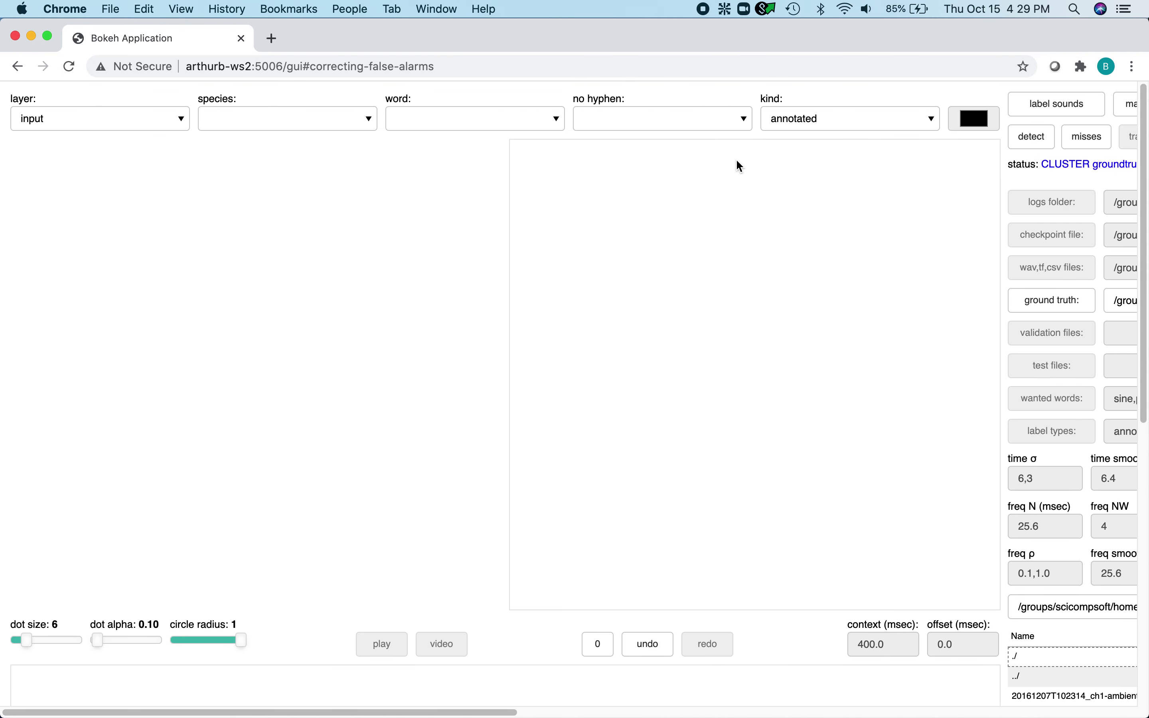
{"action": "left_click", "coordinate": [164, 120]}
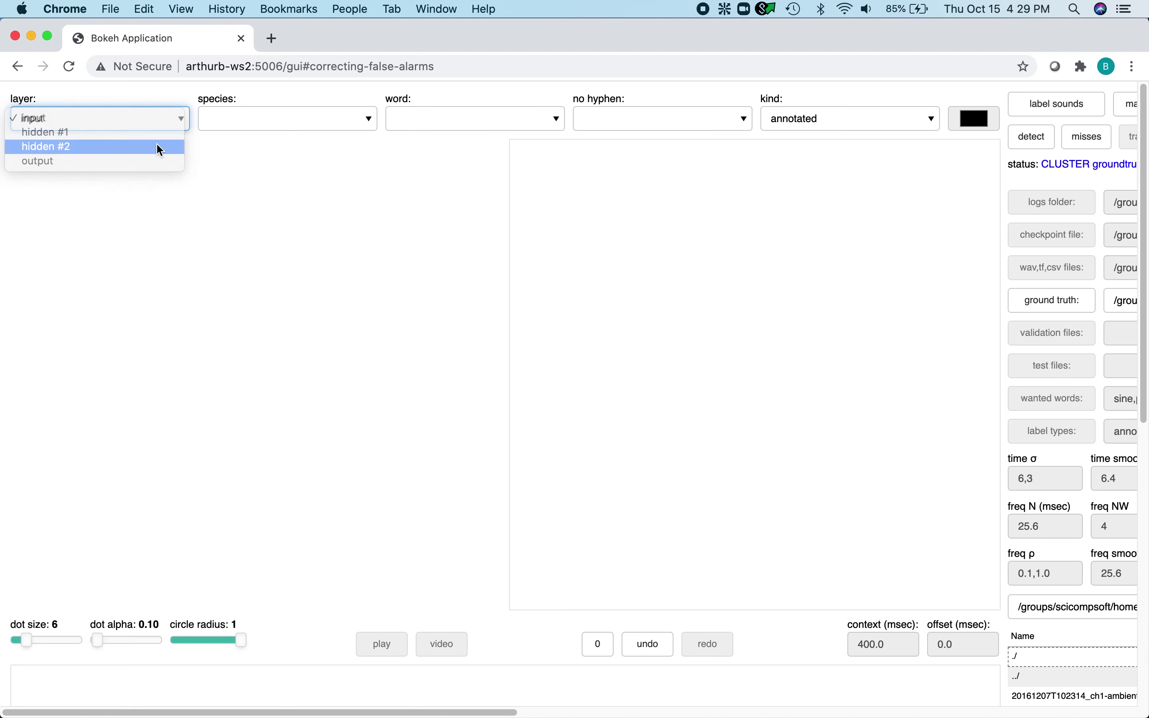
{"action": "left_click", "coordinate": [160, 148]}
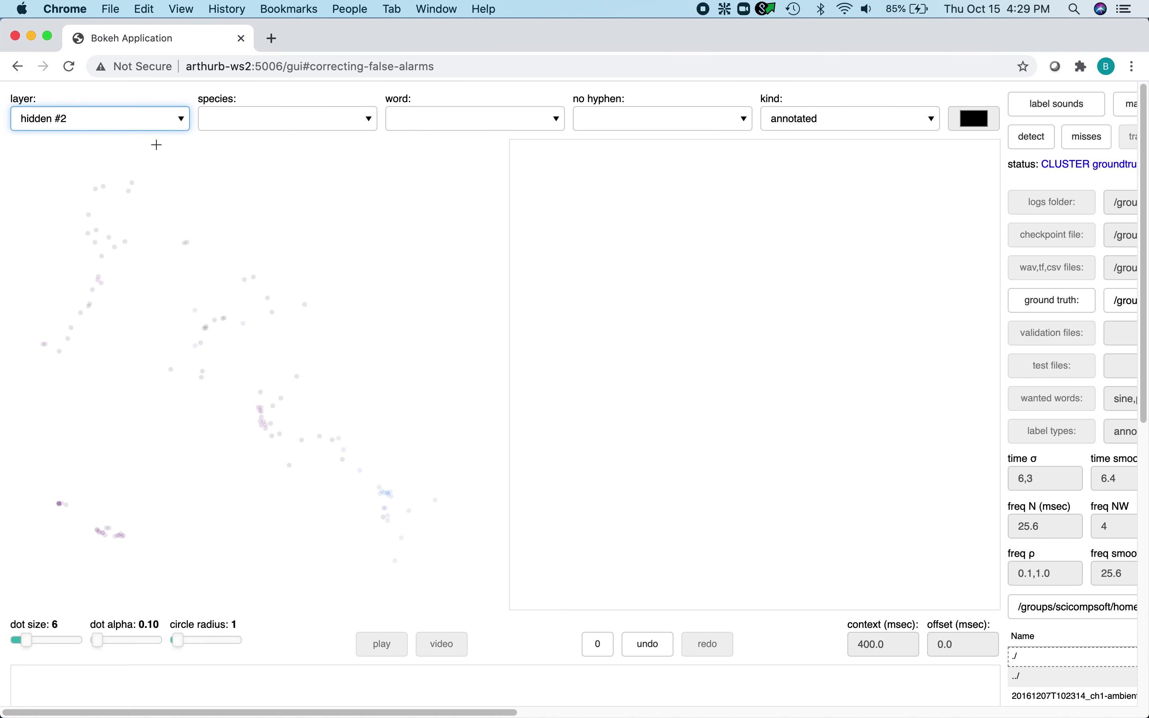
{"action": "left_click", "coordinate": [788, 120]}
{"action": "left_click", "coordinate": [790, 134]}
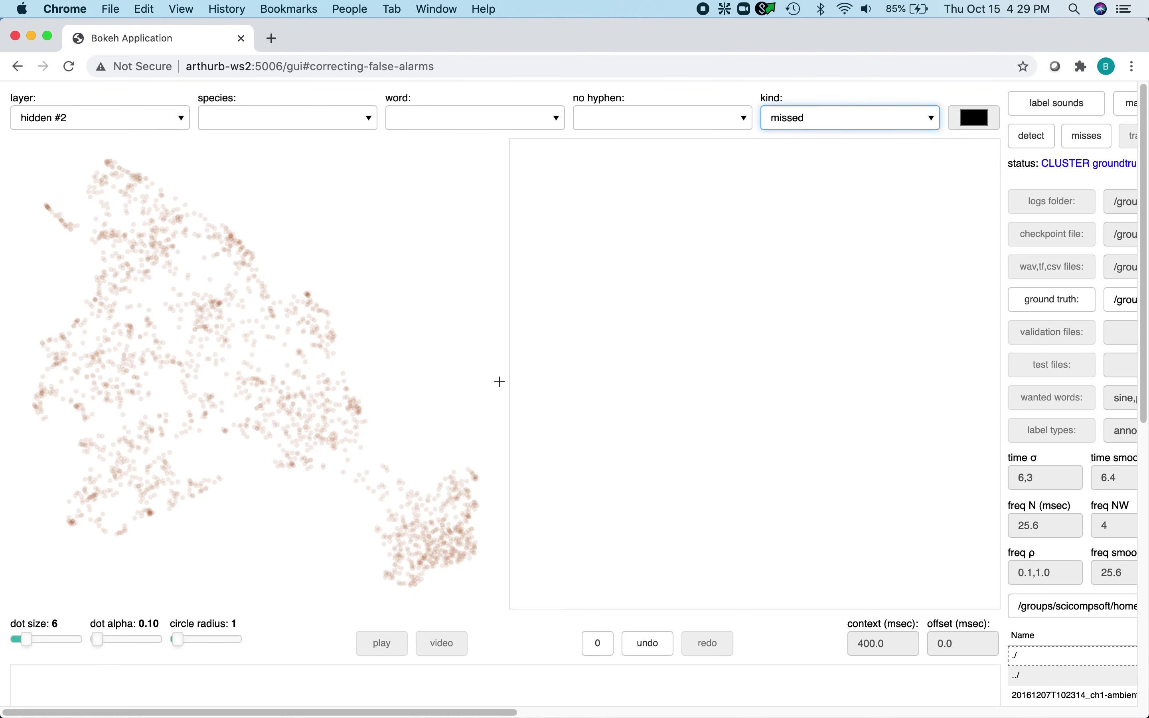
{"action": "scroll", "coordinate": [499, 381], "scroll_direction": "down", "scroll_amount": 1}
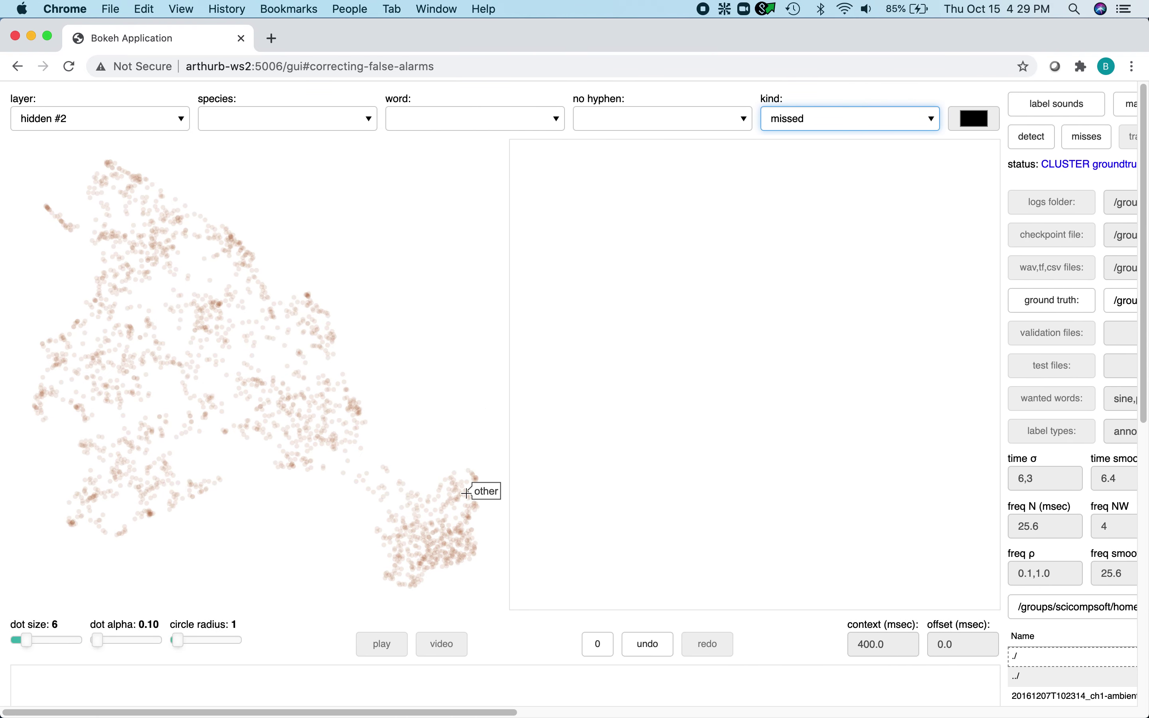
Select the upper part of the lower-right cluster and show the pulse-shaped snippet at about 124.49 s in its waveform context
{"action": "left_click", "coordinate": [467, 493]}
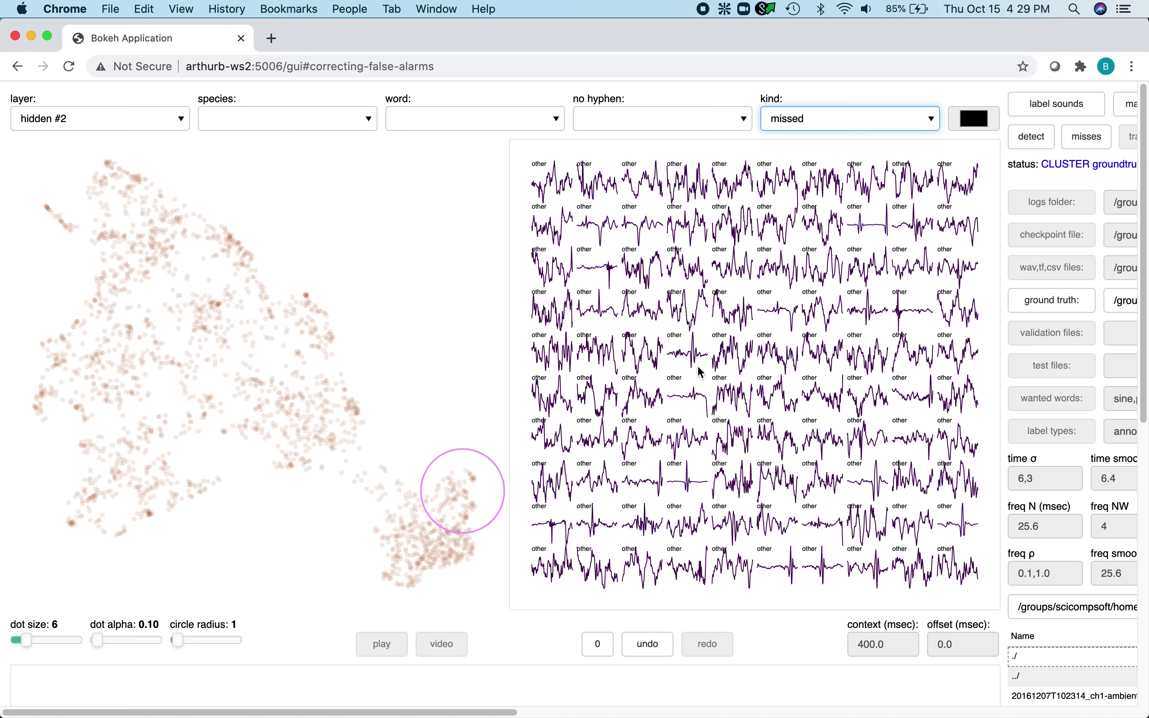
{"action": "left_click", "coordinate": [688, 482]}
{"action": "scroll", "coordinate": [777, 515], "scroll_direction": "down", "scroll_amount": 4}
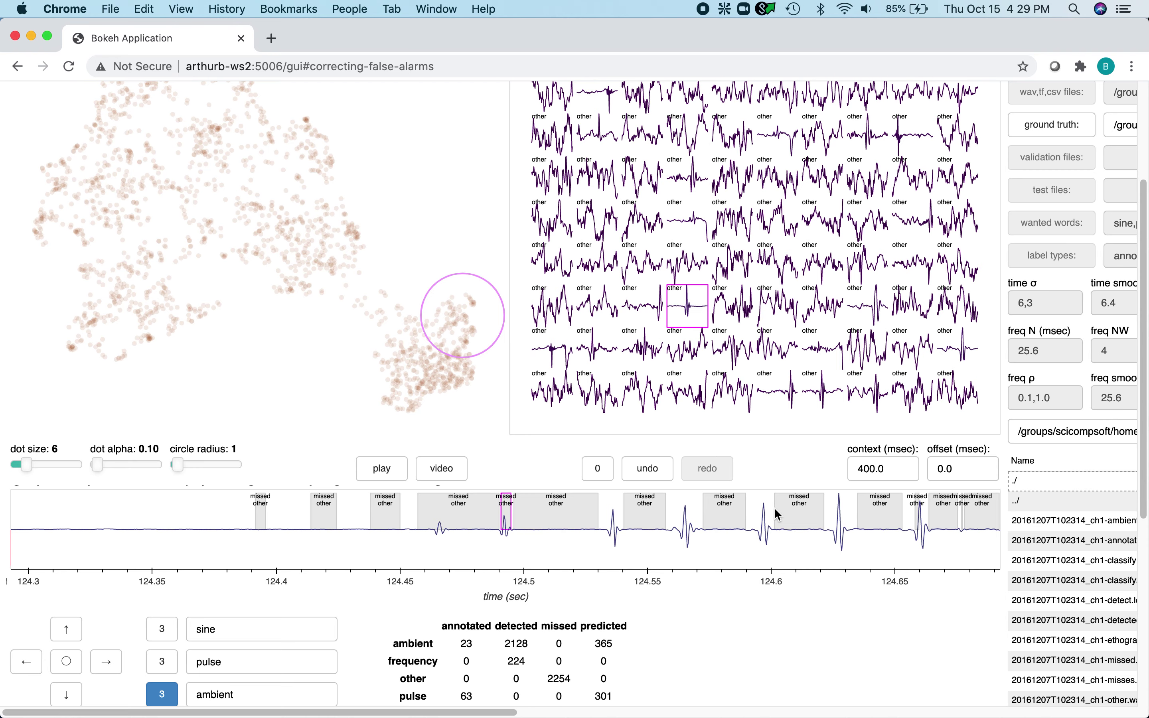
{"action": "scroll", "coordinate": [778, 514], "scroll_direction": "down", "scroll_amount": 1}
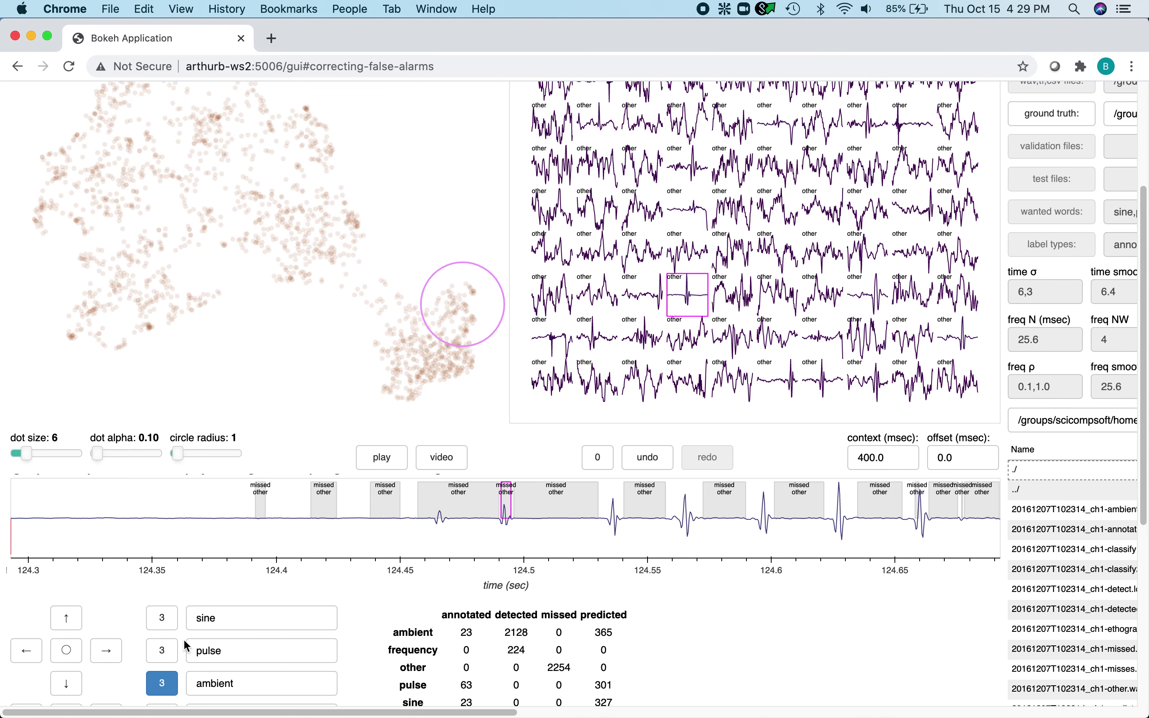
Label the waveform peaks at about 124.49, 124.47 and 124.66 s as pulse
{"action": "left_click", "coordinate": [165, 662]}
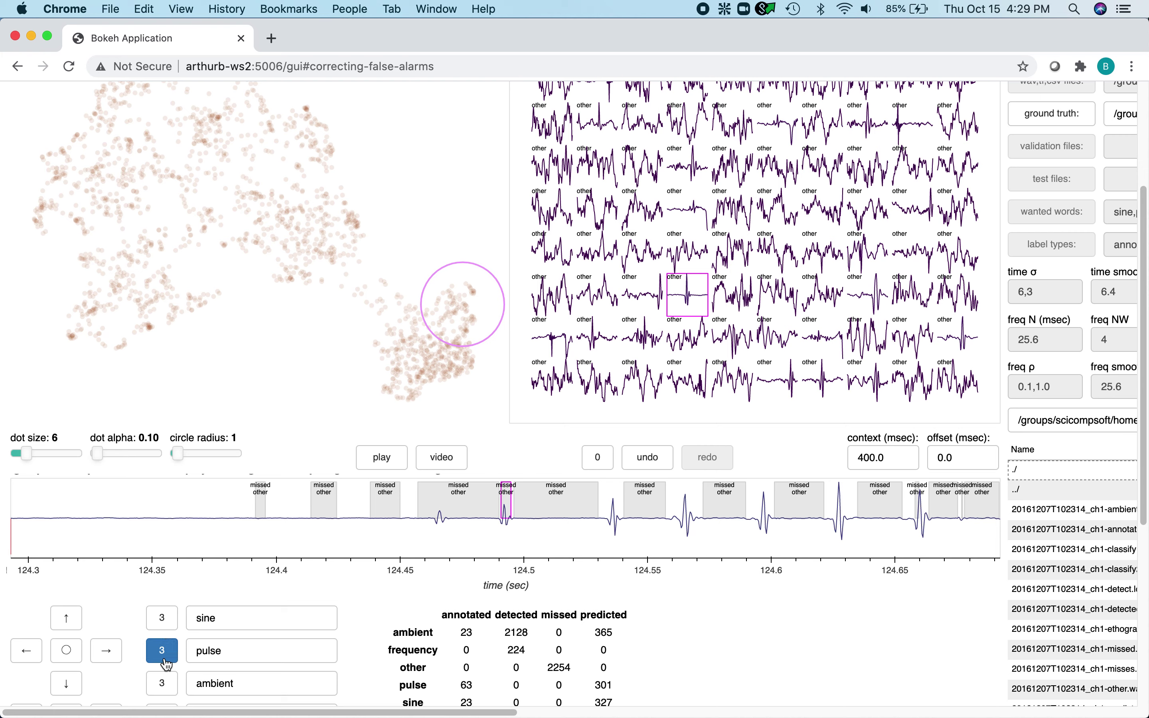
{"action": "left_click", "coordinate": [507, 535]}
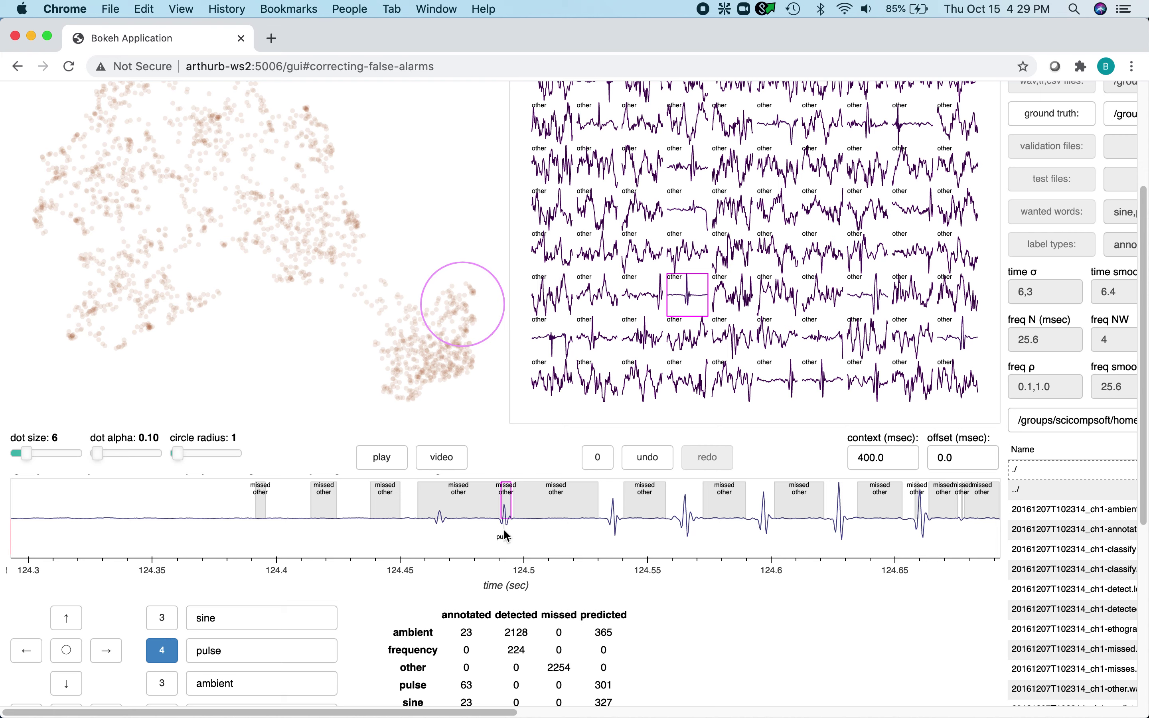
{"action": "left_click", "coordinate": [441, 536]}
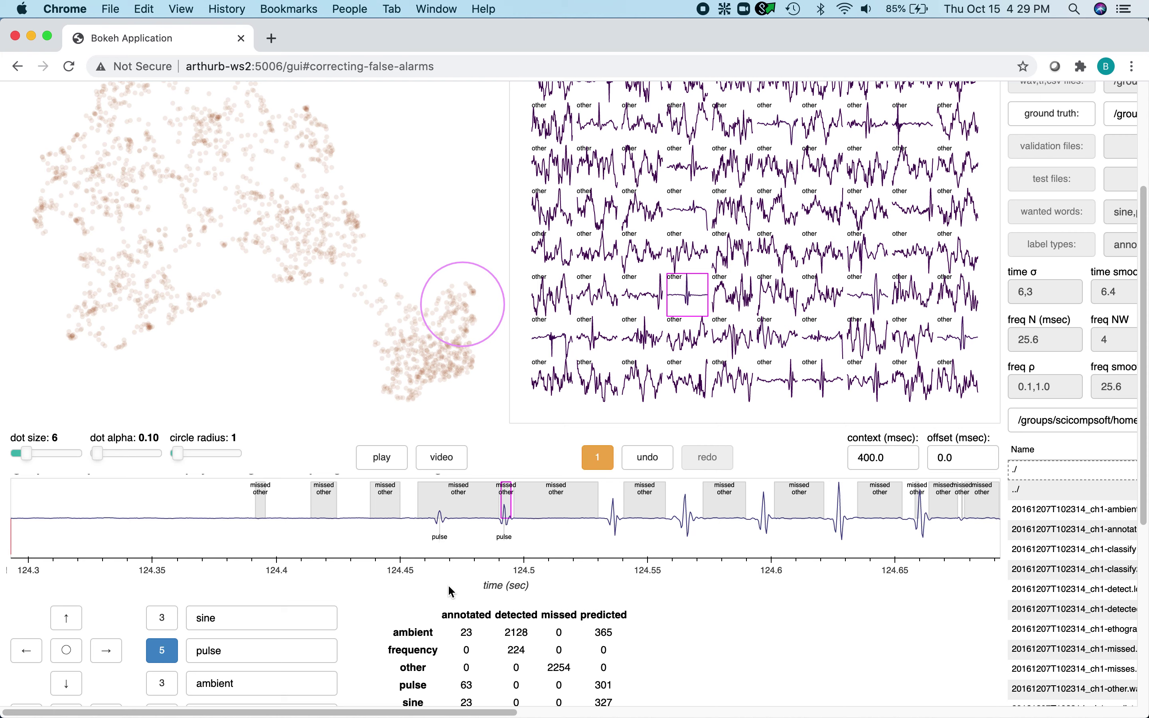
{"action": "left_click", "coordinate": [923, 539]}
Select the lower-left part of the lower-right cluster and reduce the selection circle radius to 0.51
{"action": "scroll", "coordinate": [923, 539], "scroll_direction": "up", "scroll_amount": 4}
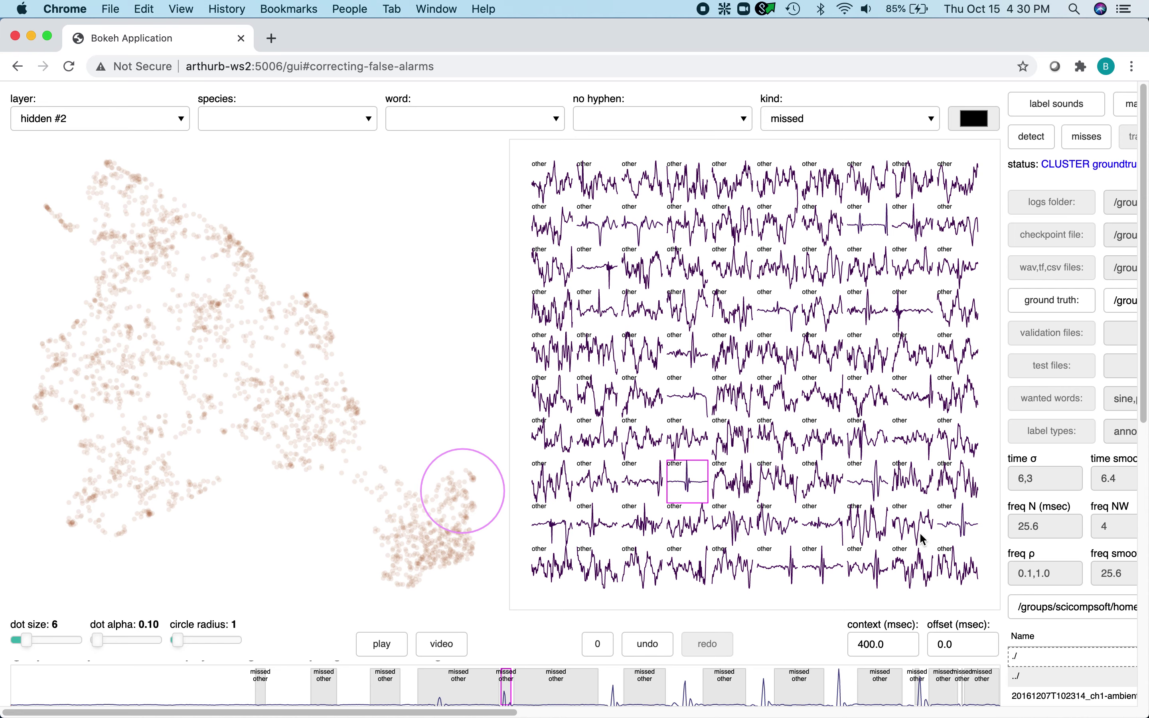
{"action": "left_click", "coordinate": [417, 553]}
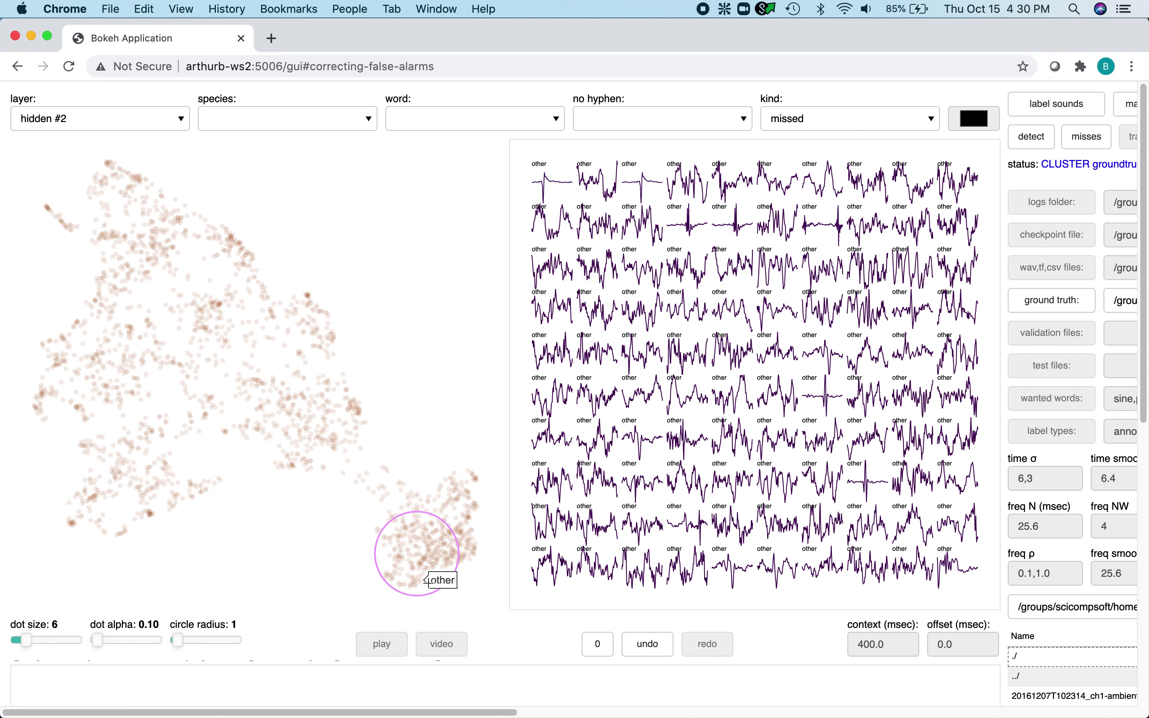
{"action": "left_click_drag", "start_coordinate": [177, 639], "coordinate": [178, 639]}
{"action": "left_click_drag", "start_coordinate": [179, 644], "coordinate": [177, 644]}
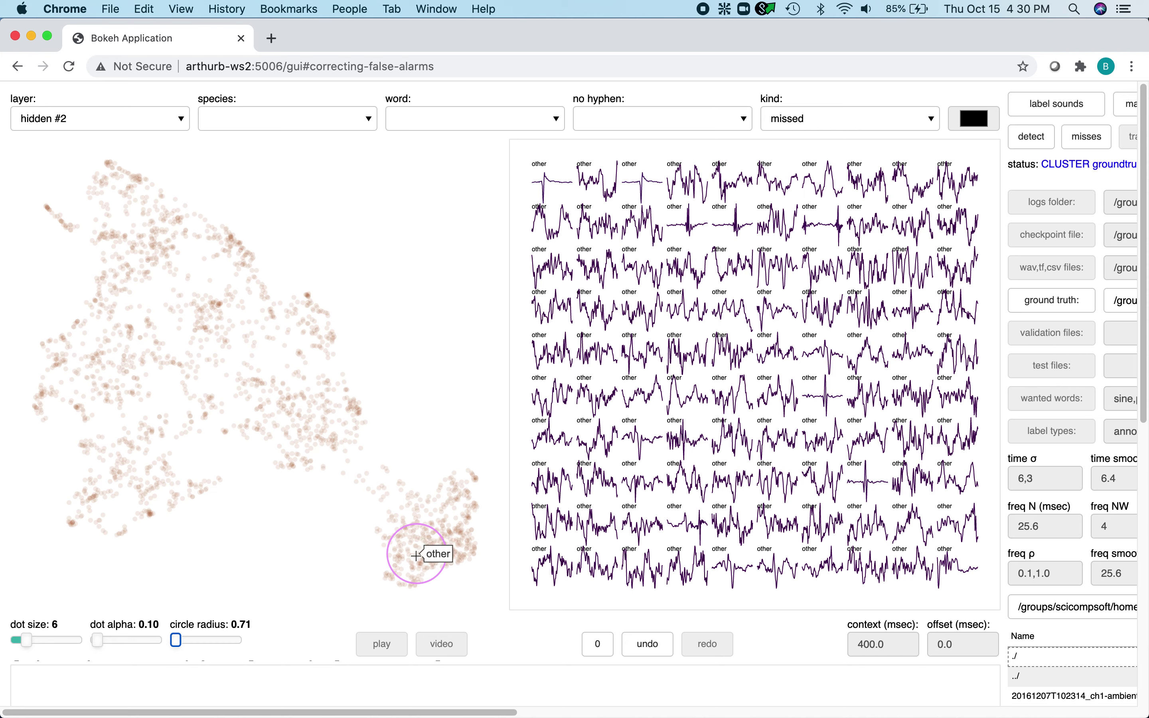
{"action": "mouse_move", "coordinate": [176, 640]}
{"action": "left_click", "coordinate": [176, 640]}
{"action": "left_click_drag", "start_coordinate": [176, 640], "coordinate": [173, 640]}
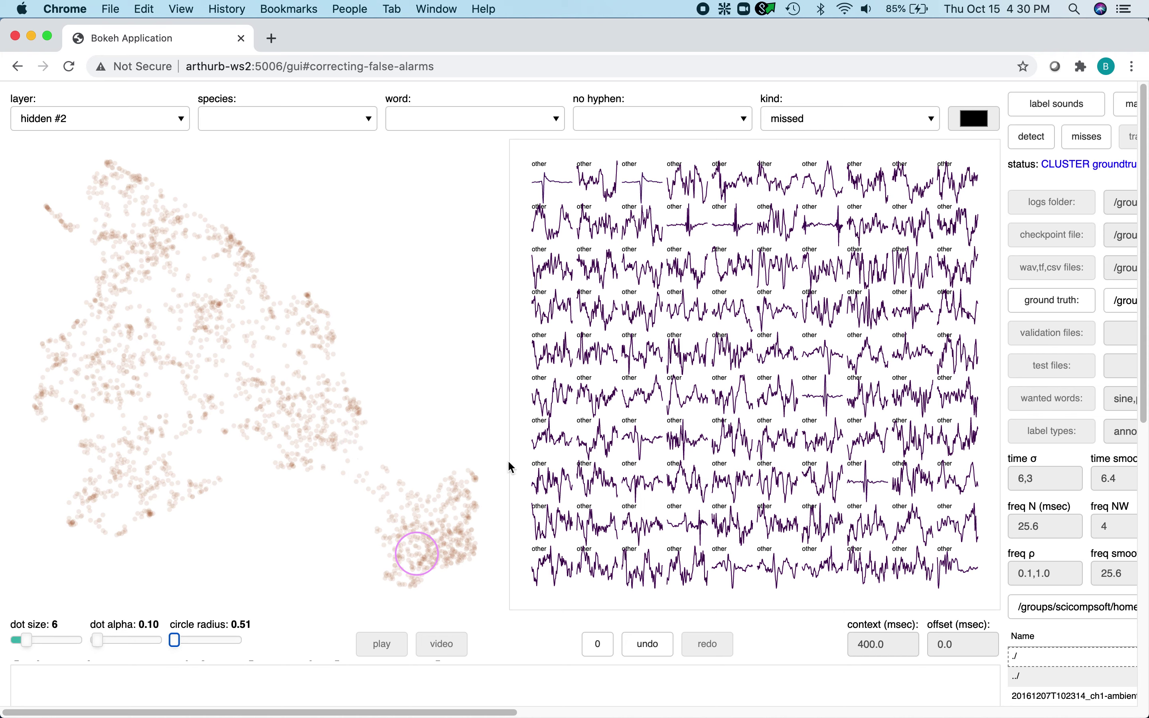
Show the pulse-shaped snippet at about 10.41 s, labeling its peak as pulse and the stretch from about 10.32 to 10.37 s as ambient
{"action": "left_click", "coordinate": [830, 404]}
{"action": "scroll", "coordinate": [830, 404], "scroll_direction": "down", "scroll_amount": 5}
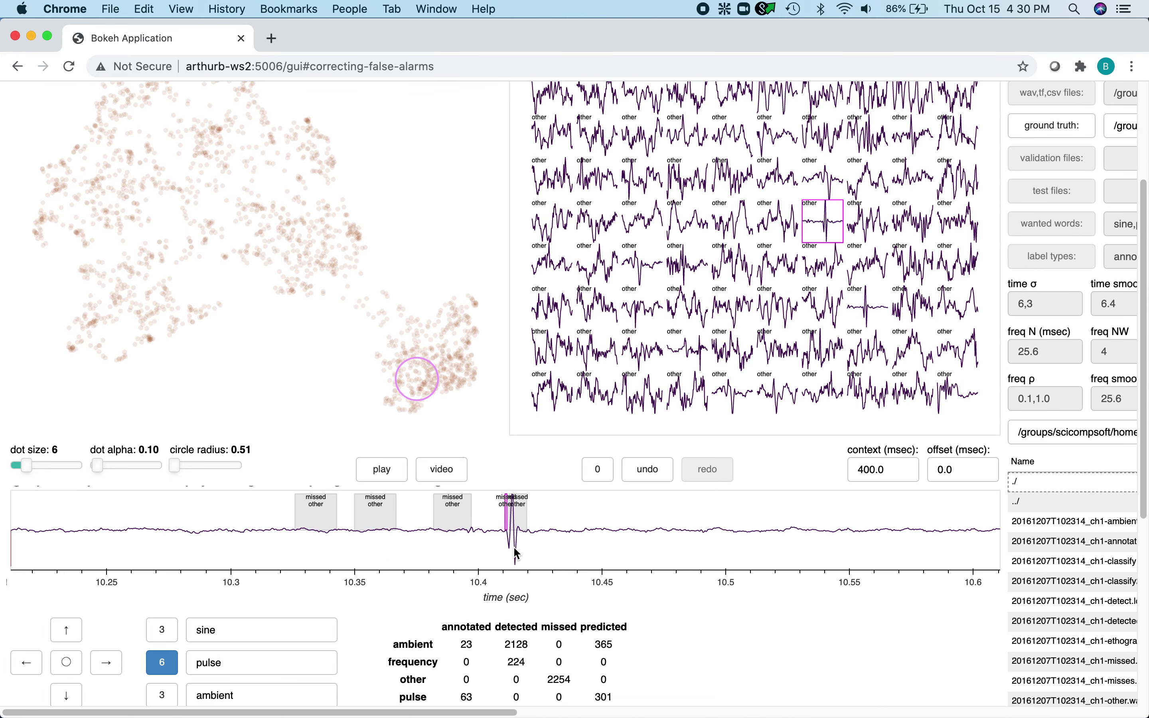
{"action": "left_click", "coordinate": [516, 554]}
{"action": "left_click", "coordinate": [66, 696]}
{"action": "left_click", "coordinate": [163, 699]}
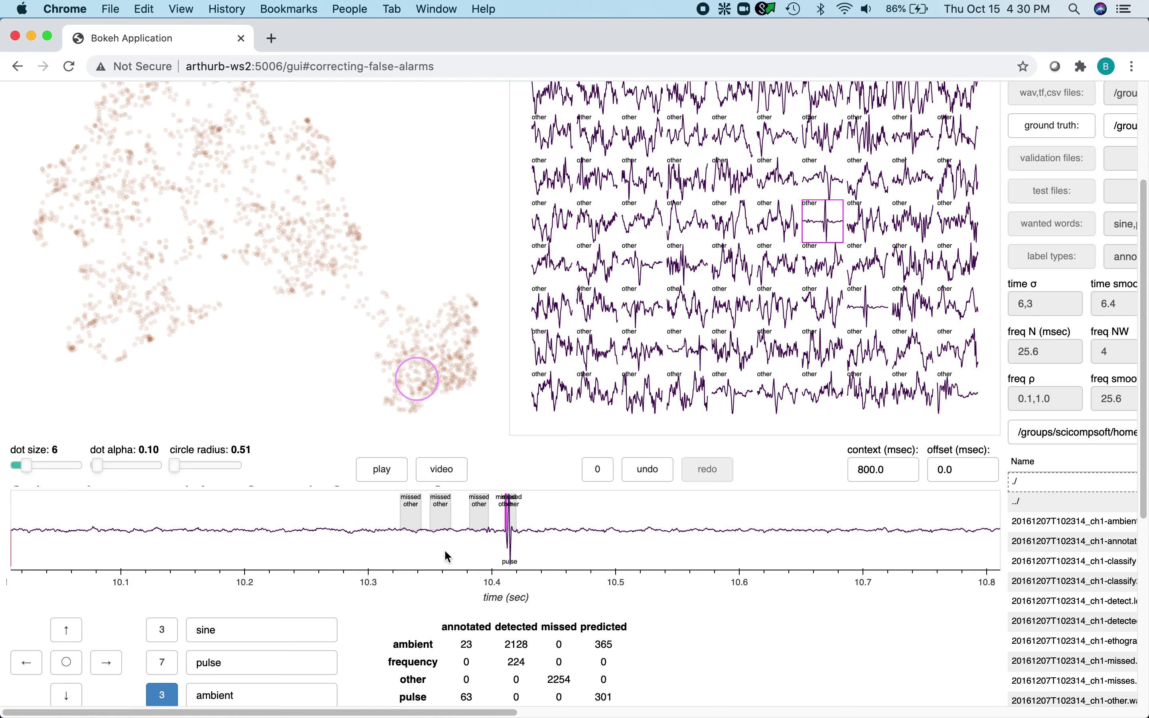
{"action": "left_click_drag", "start_coordinate": [459, 549], "coordinate": [389, 542]}
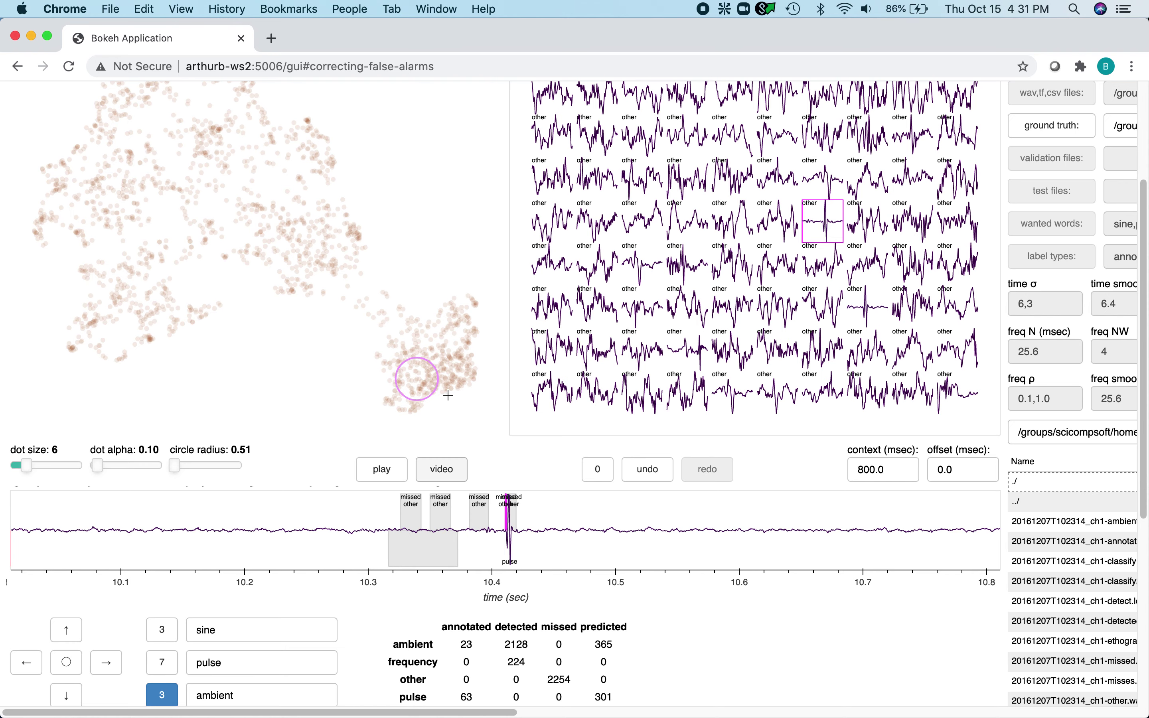
For the snippet at about 90.82 s, label its peak as pulse and the missed oscillation from about 90.48 to 90.73 s as sine
{"action": "scroll", "coordinate": [448, 395], "scroll_direction": "up", "scroll_amount": 3}
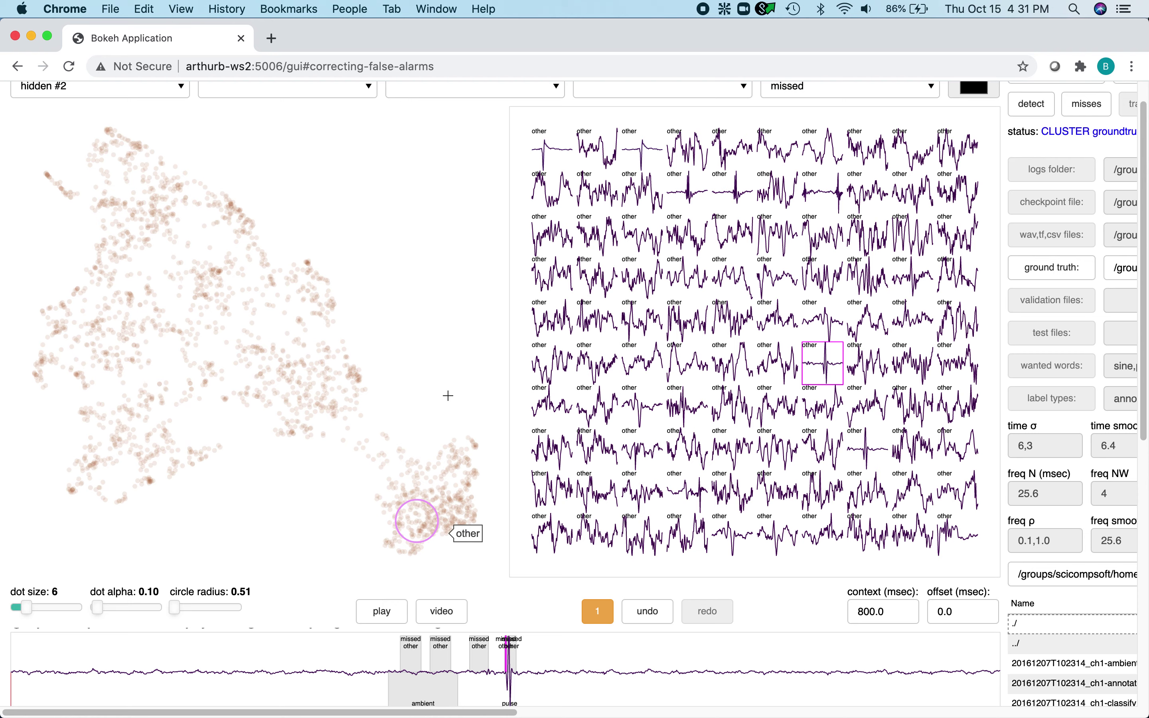
{"action": "left_click", "coordinate": [642, 152]}
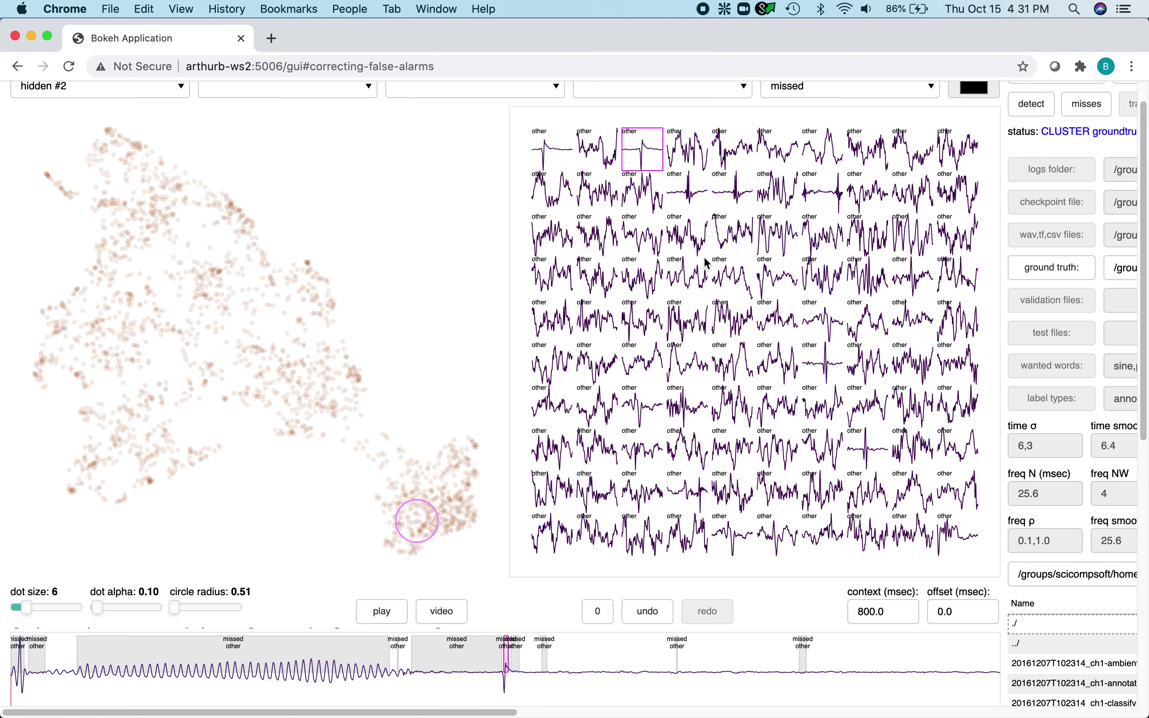
{"action": "scroll", "coordinate": [704, 259], "scroll_direction": "down", "scroll_amount": 3}
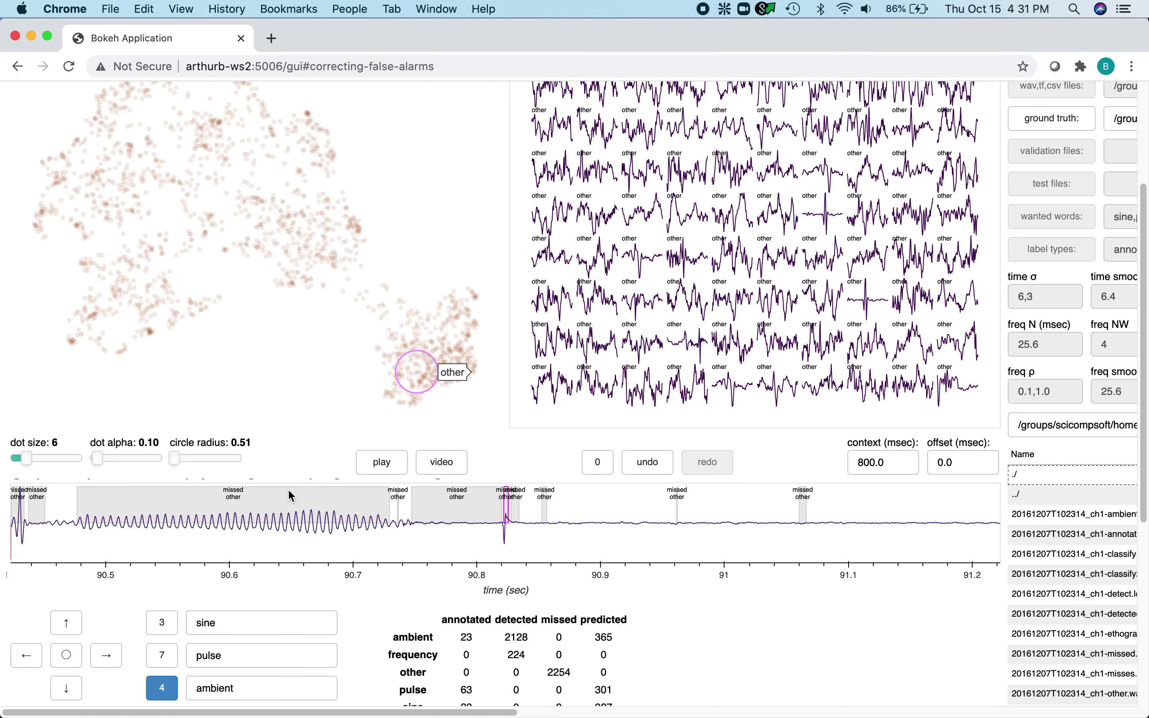
{"action": "left_click", "coordinate": [162, 655]}
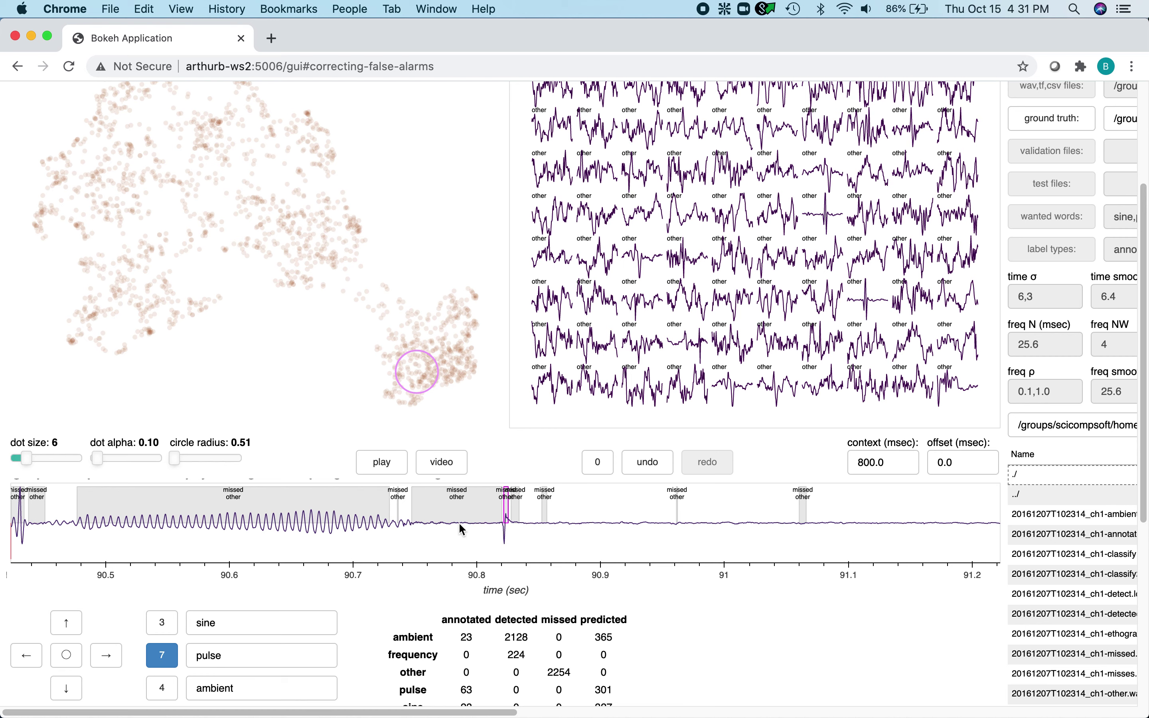
{"action": "left_click", "coordinate": [505, 542]}
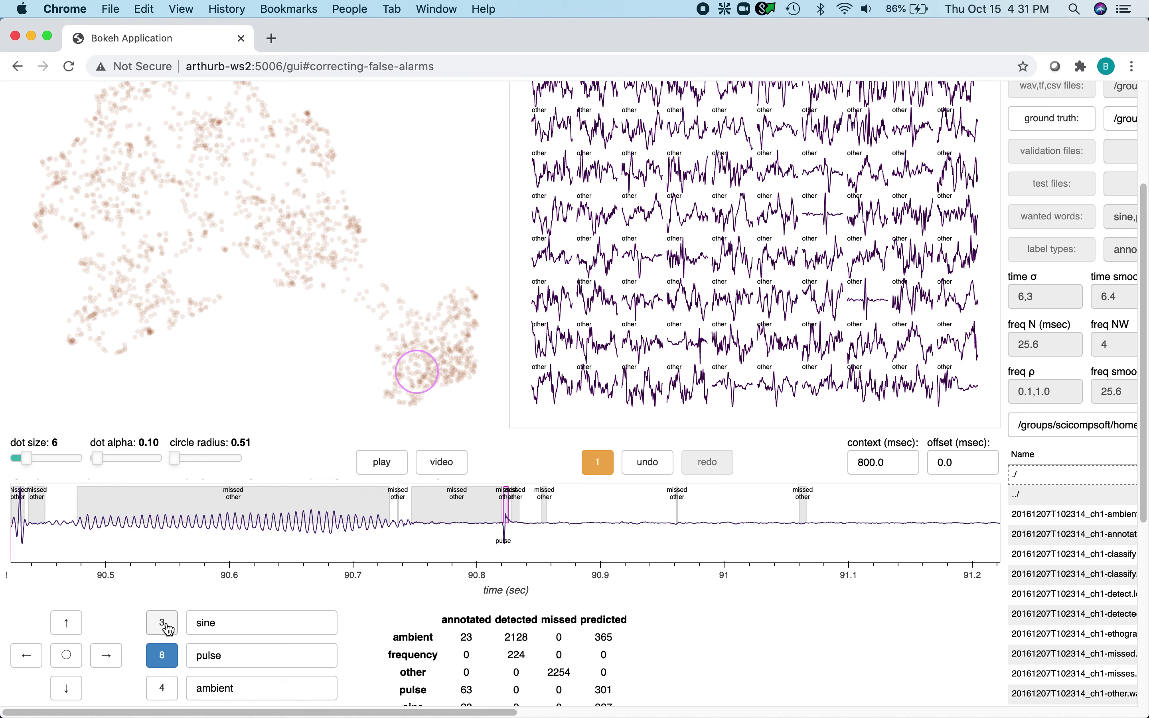
{"action": "left_click", "coordinate": [166, 625]}
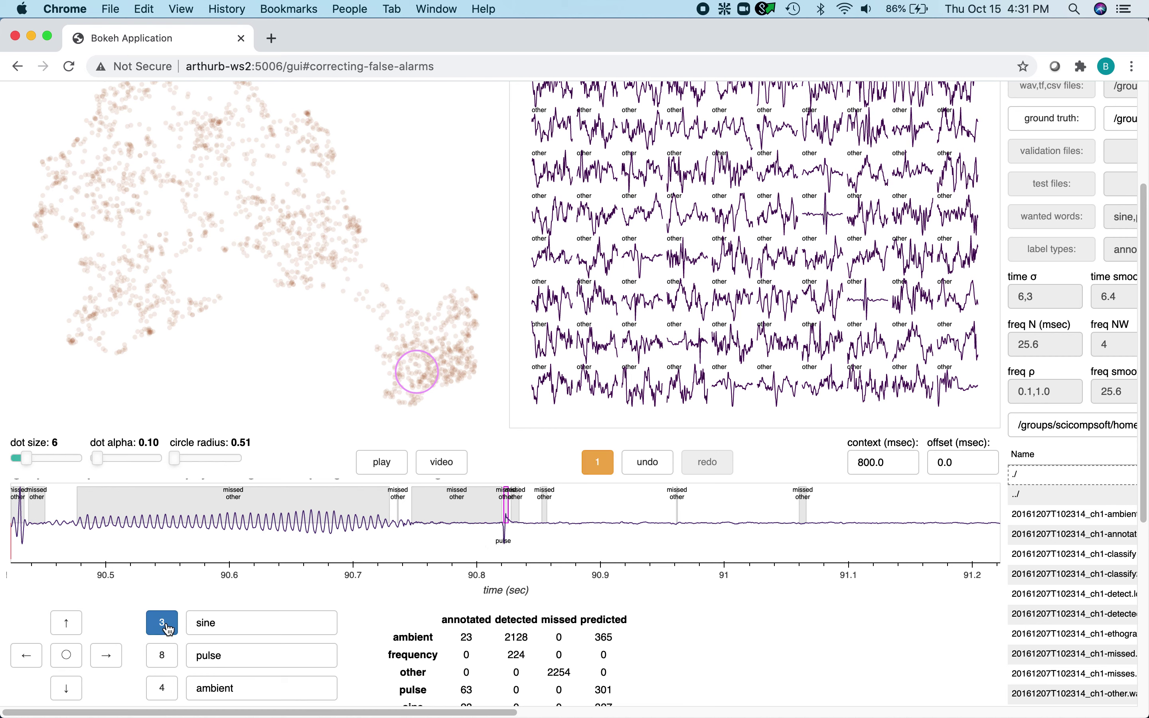
{"action": "left_click", "coordinate": [161, 503]}
Inspect the other pulse-shaped snippets of the current selection in their waveform context
{"action": "scroll", "coordinate": [468, 323], "scroll_direction": "up", "scroll_amount": 3}
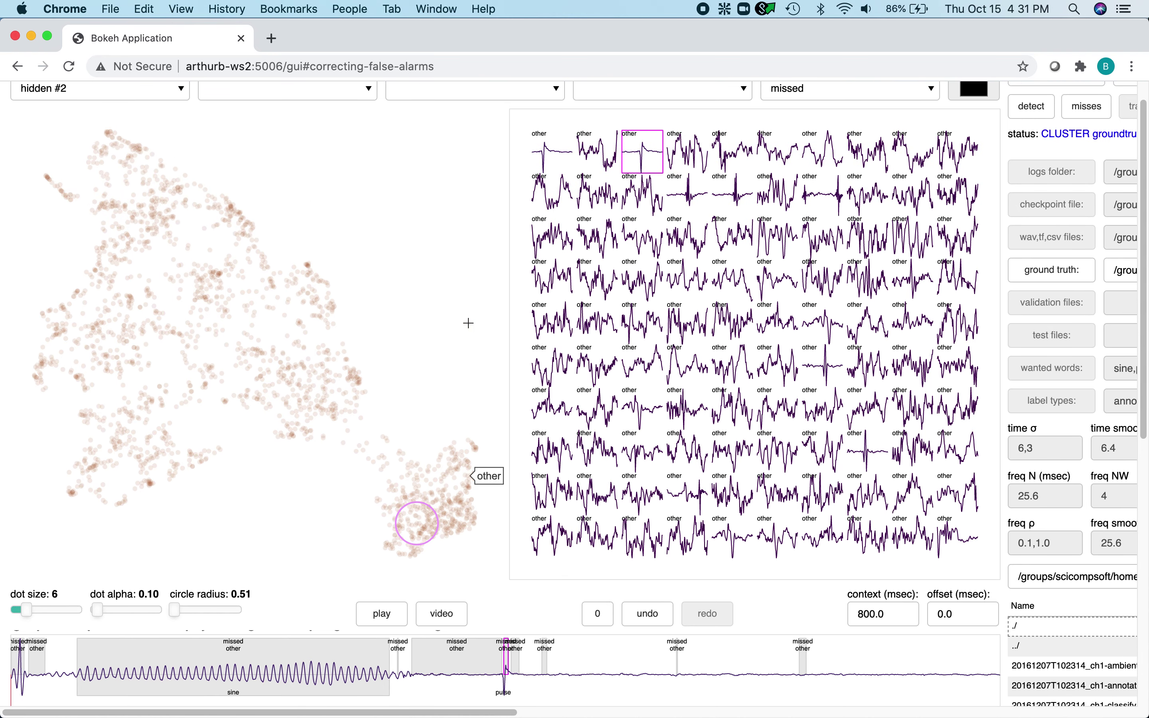
{"action": "left_click", "coordinate": [554, 160]}
{"action": "left_click", "coordinate": [822, 364]}
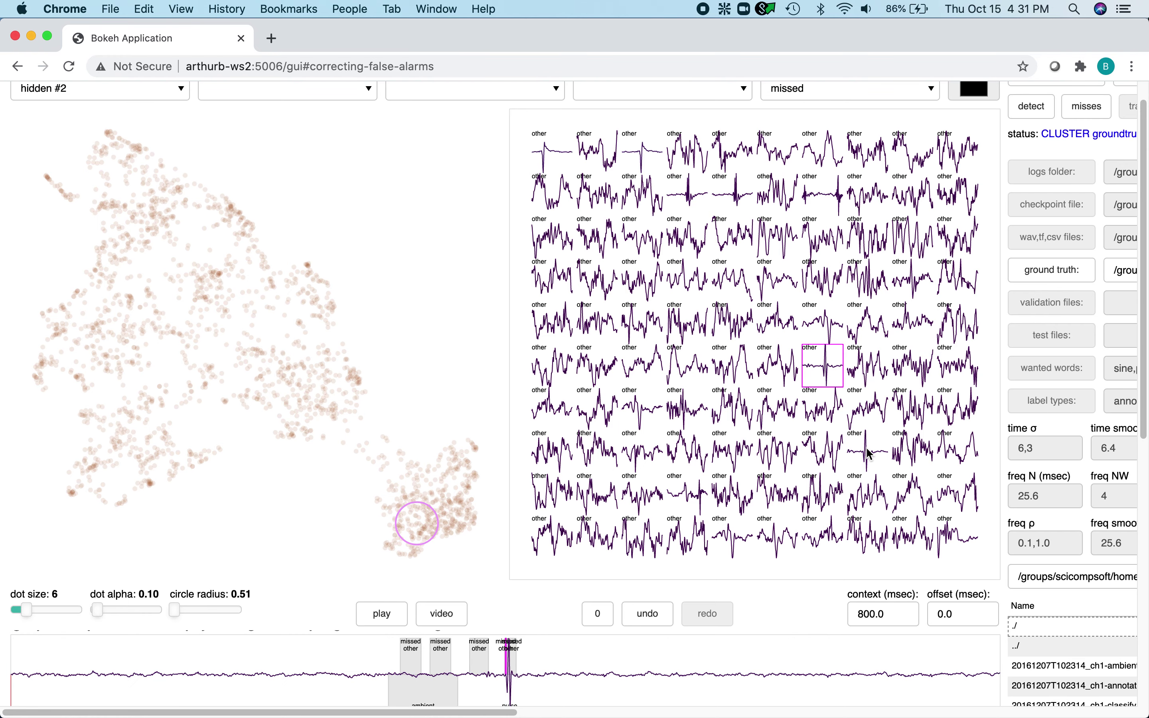
{"action": "scroll", "coordinate": [869, 453], "scroll_direction": "down", "scroll_amount": 2}
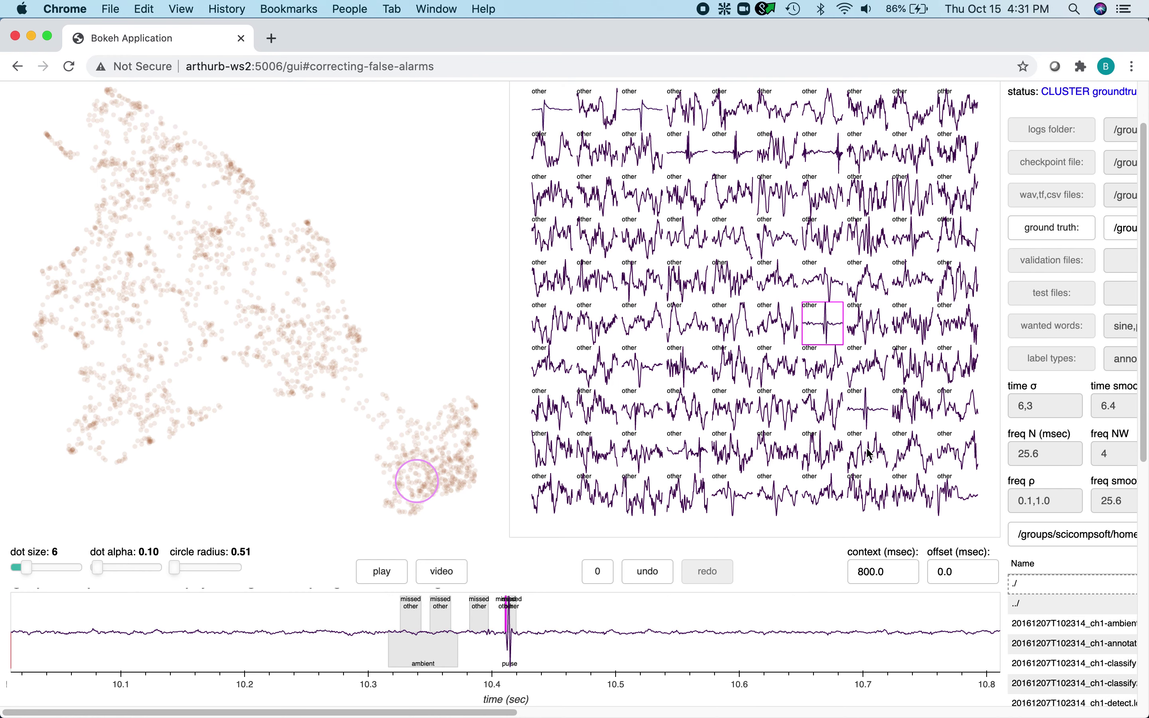
{"action": "left_click", "coordinate": [869, 417]}
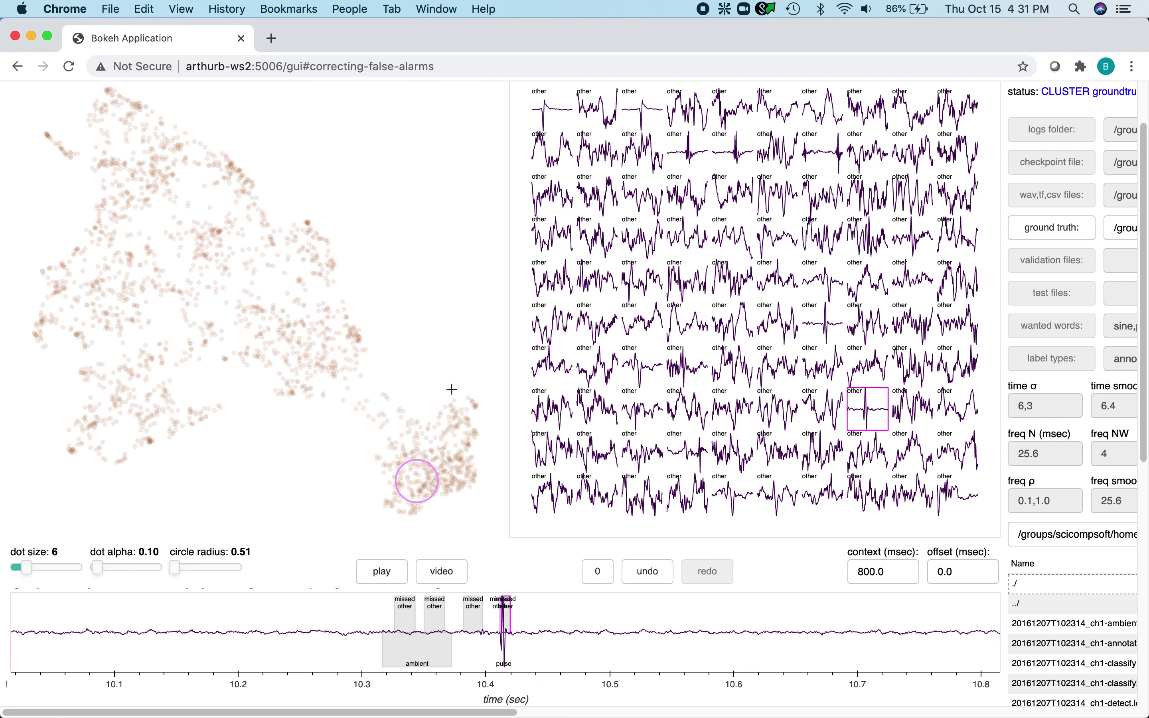
Select the upper-left part of the lower-right cluster and show the pulse-shaped snippet at about 94.6 s in its waveform context
{"action": "left_click", "coordinate": [417, 438]}
{"action": "scroll", "coordinate": [674, 389], "scroll_direction": "up", "scroll_amount": 2}
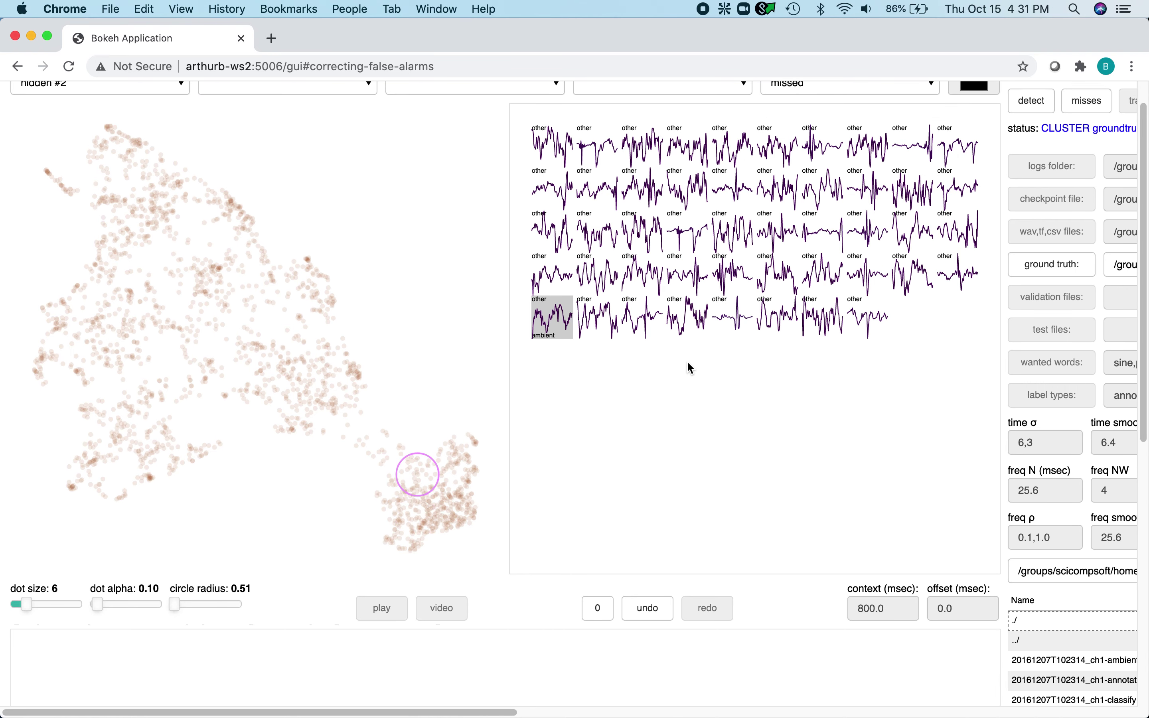
{"action": "left_click", "coordinate": [741, 319]}
{"action": "scroll", "coordinate": [785, 388], "scroll_direction": "down", "scroll_amount": 5}
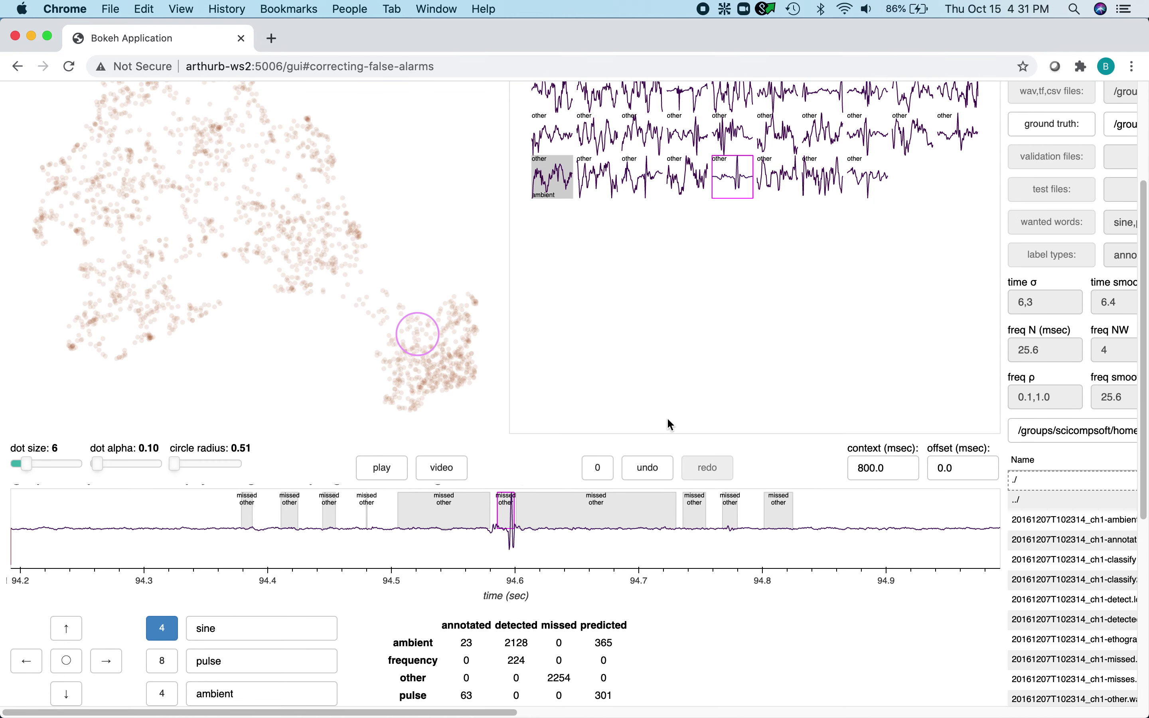
Label the peak at about 94.6 s as pulse and the stretch from about 94.35 to 94.53 s as ambient
{"action": "left_click", "coordinate": [168, 670]}
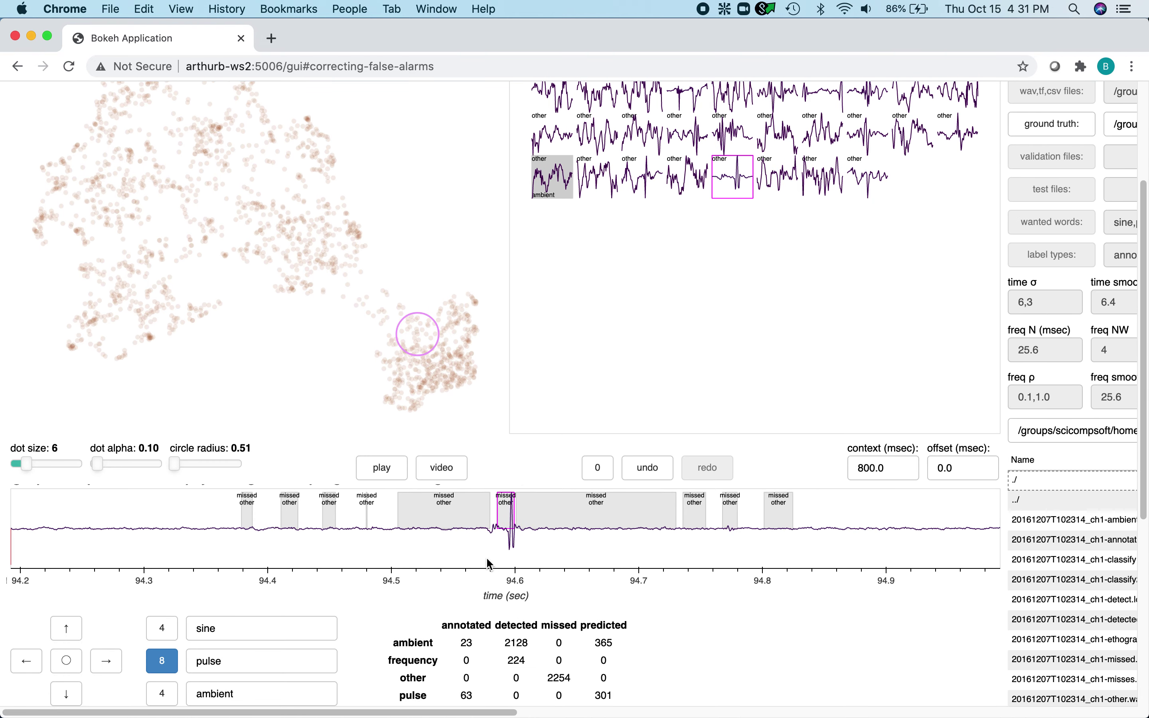
{"action": "left_click", "coordinate": [513, 543]}
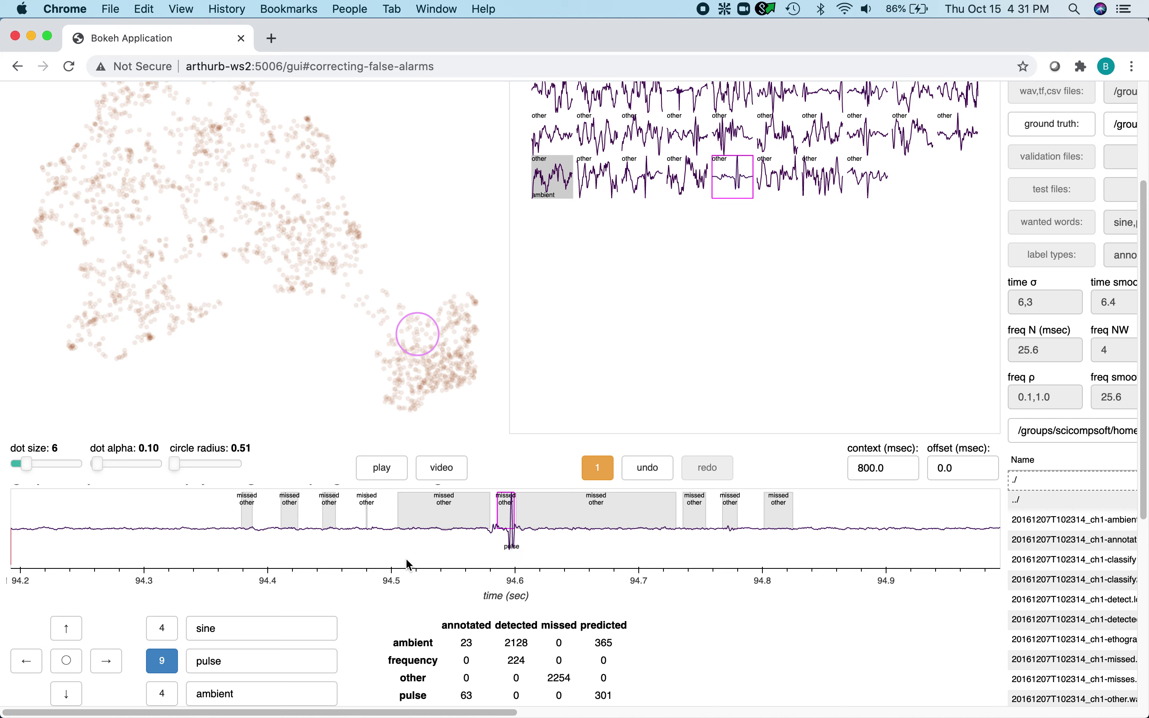
{"action": "left_click", "coordinate": [162, 696]}
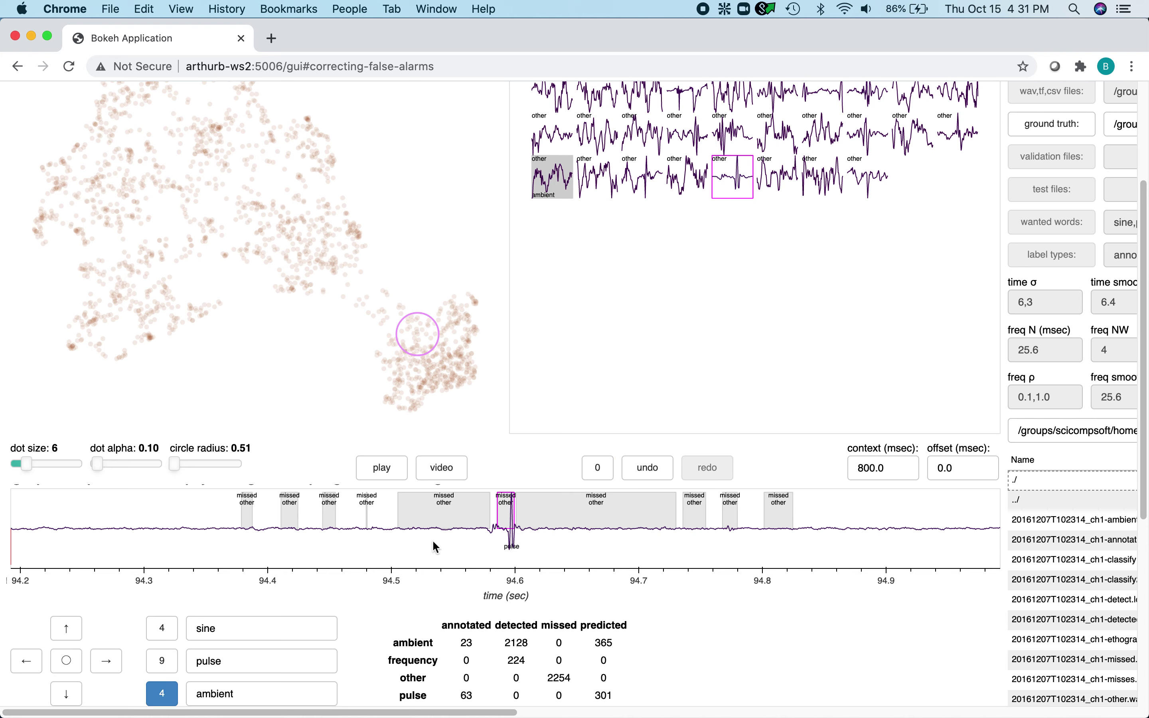
{"action": "left_click_drag", "start_coordinate": [432, 543], "coordinate": [216, 533]}
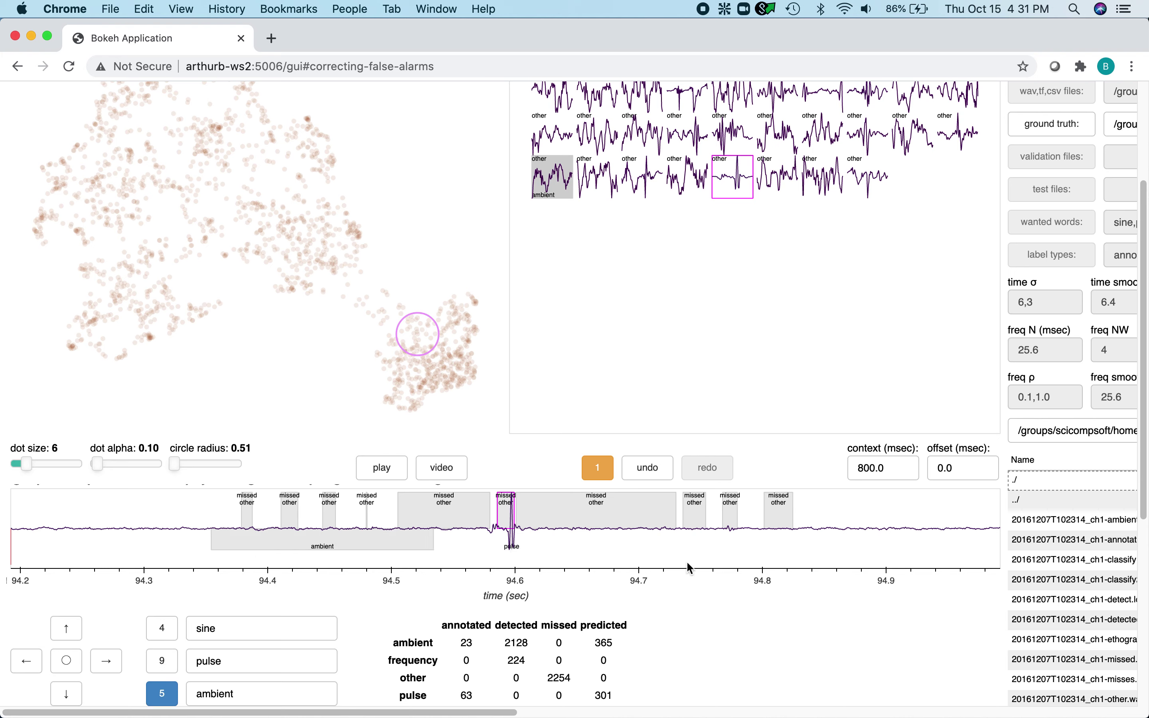
Try to label the stretch from about 94.84 to 94.95 s as ambient, undo it and reset the waveform context to 400 ms
{"action": "left_click_drag", "start_coordinate": [808, 544], "coordinate": [942, 544]}
{"action": "left_click", "coordinate": [647, 468]}
{"action": "left_click", "coordinate": [597, 468]}
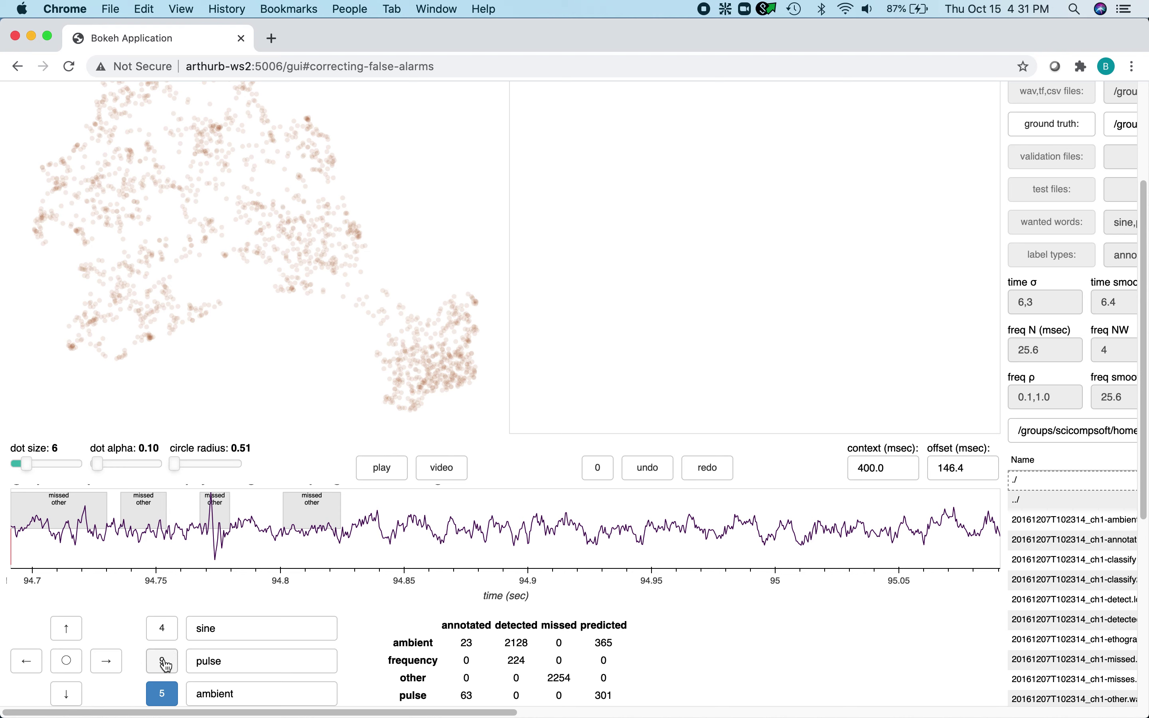
{"action": "left_click", "coordinate": [166, 662]}
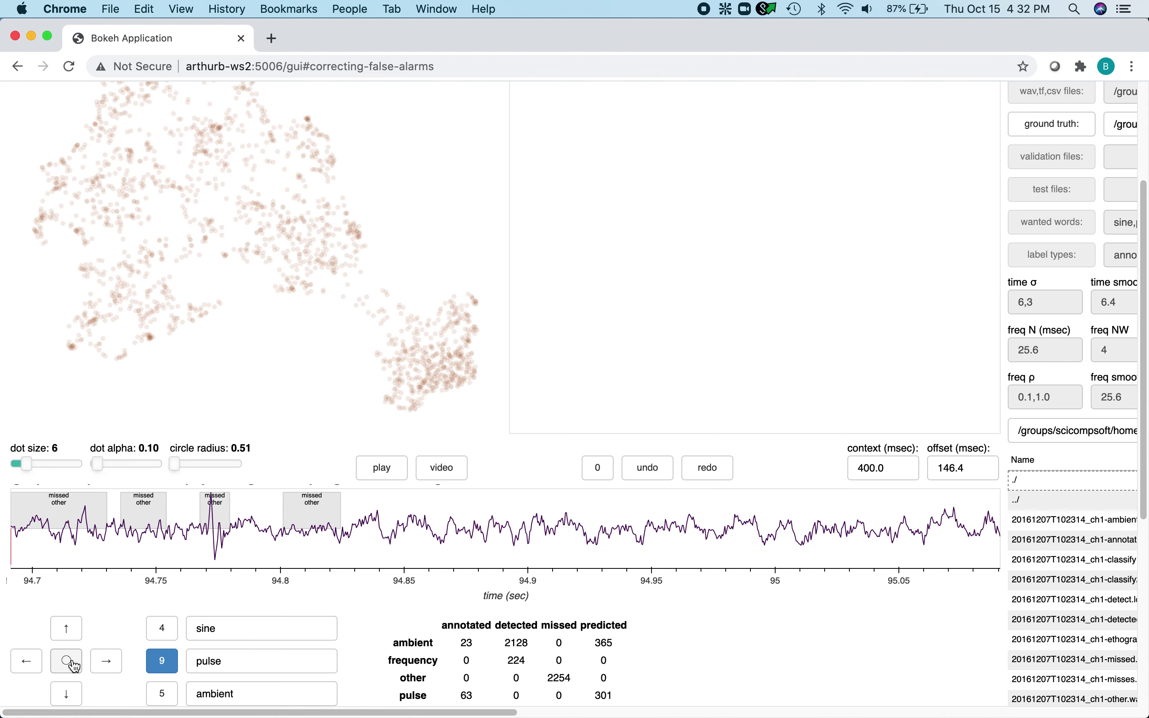
{"action": "left_click", "coordinate": [67, 694]}
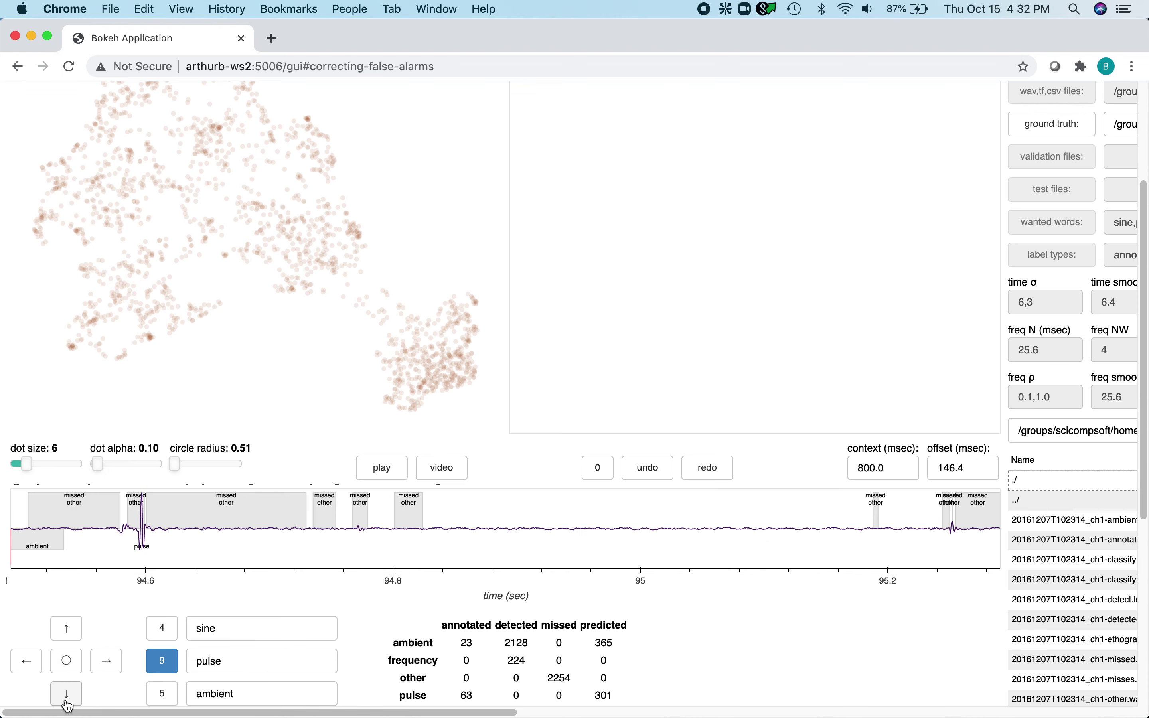
{"action": "left_click", "coordinate": [67, 661]}
Select the dense spot on the right edge of the main cluster and show the sine-shaped snippet at about 3.61 s
{"action": "scroll", "coordinate": [140, 514], "scroll_direction": "up", "scroll_amount": 4}
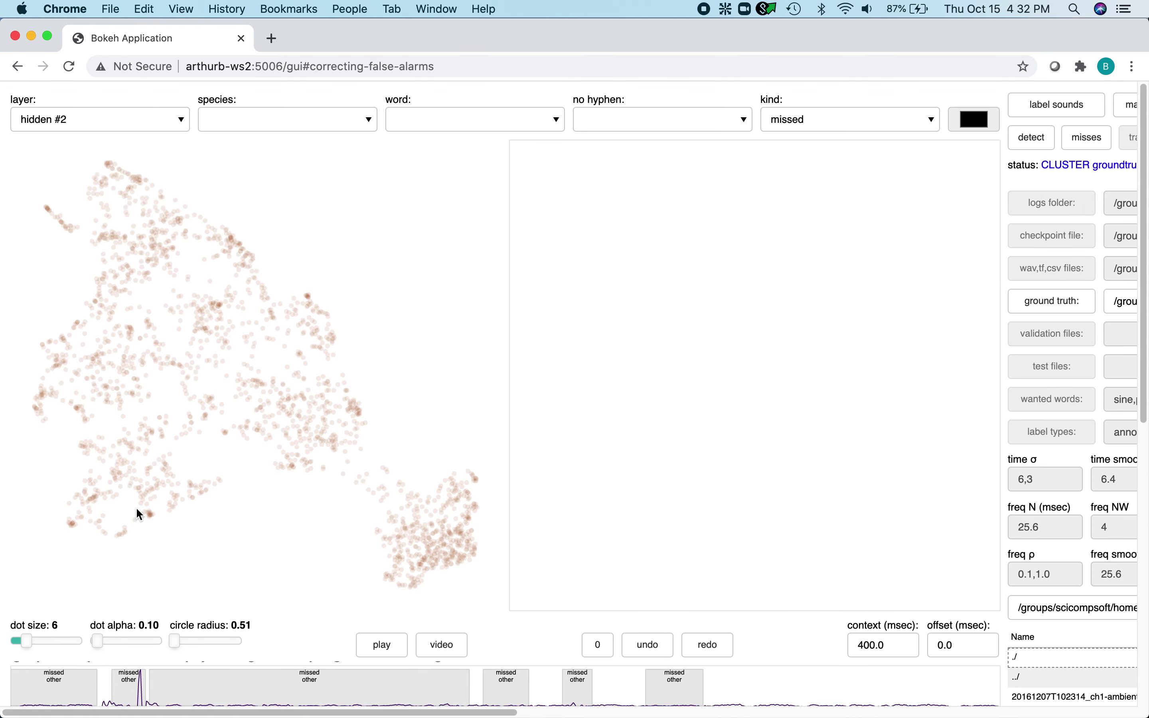
{"action": "left_click", "coordinate": [354, 409]}
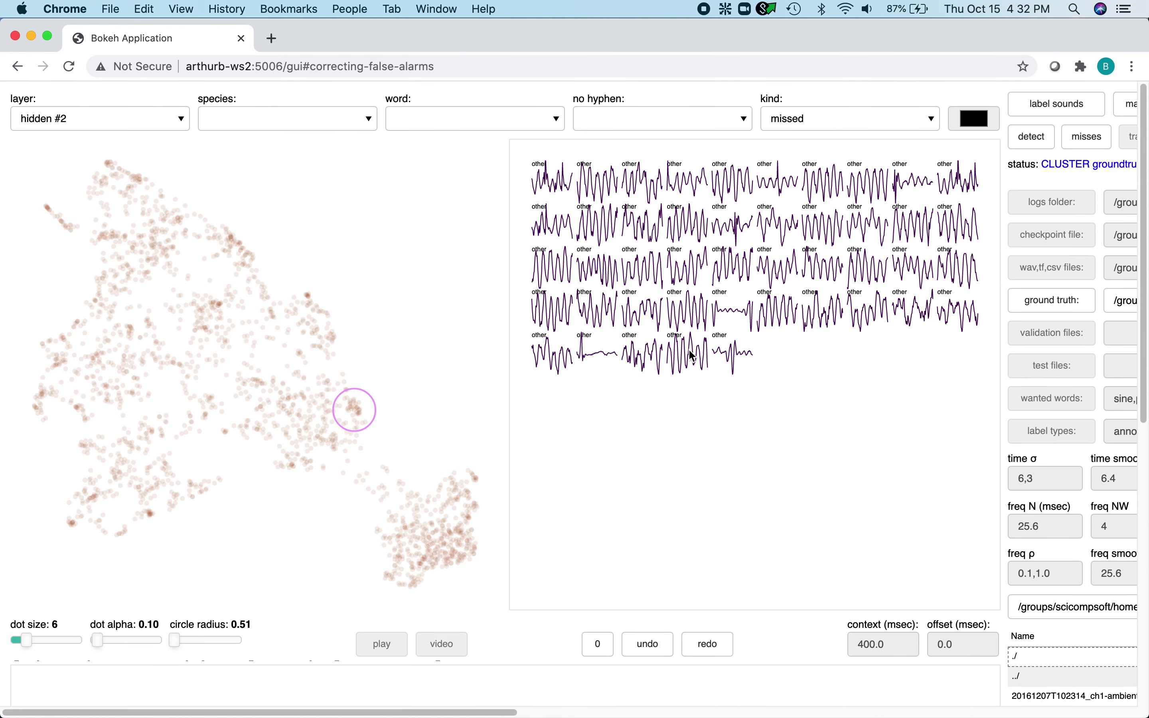
{"action": "left_click", "coordinate": [689, 354]}
{"action": "scroll", "coordinate": [693, 356], "scroll_direction": "down", "scroll_amount": 3}
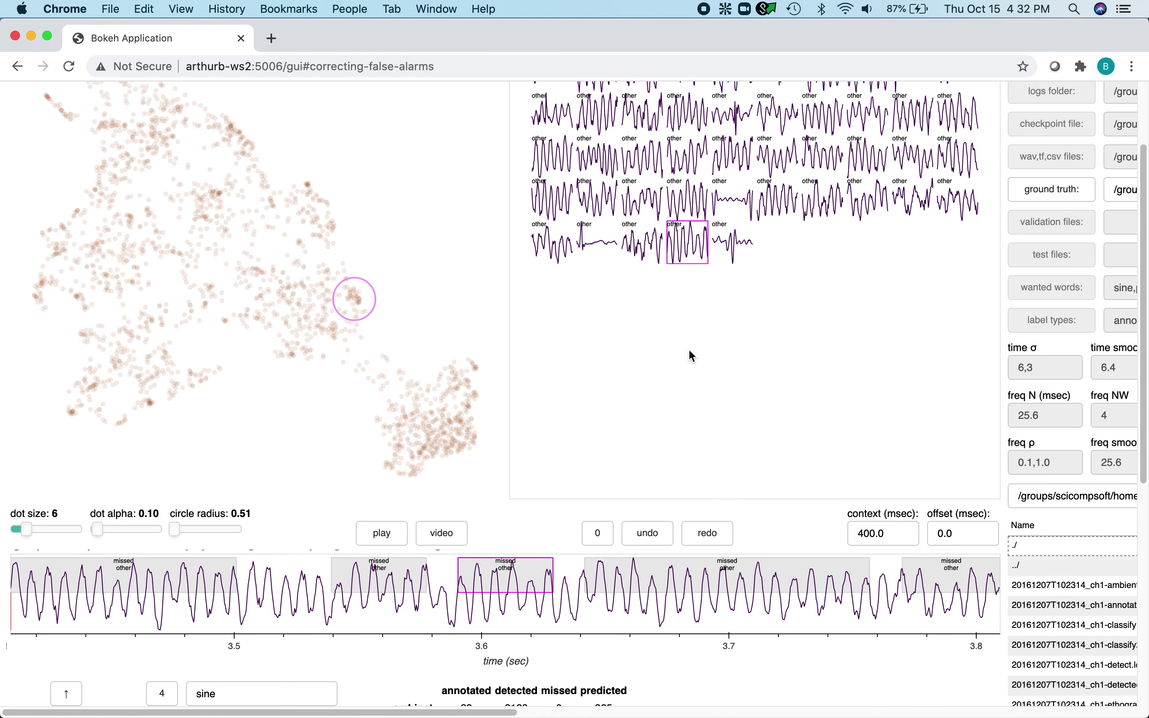
Widen the waveform context to 3200 ms and label the stretch from about 2.56 to 3.80 s as sine
{"action": "scroll", "coordinate": [688, 356], "scroll_direction": "down", "scroll_amount": 2}
{"action": "left_click", "coordinate": [162, 698]}
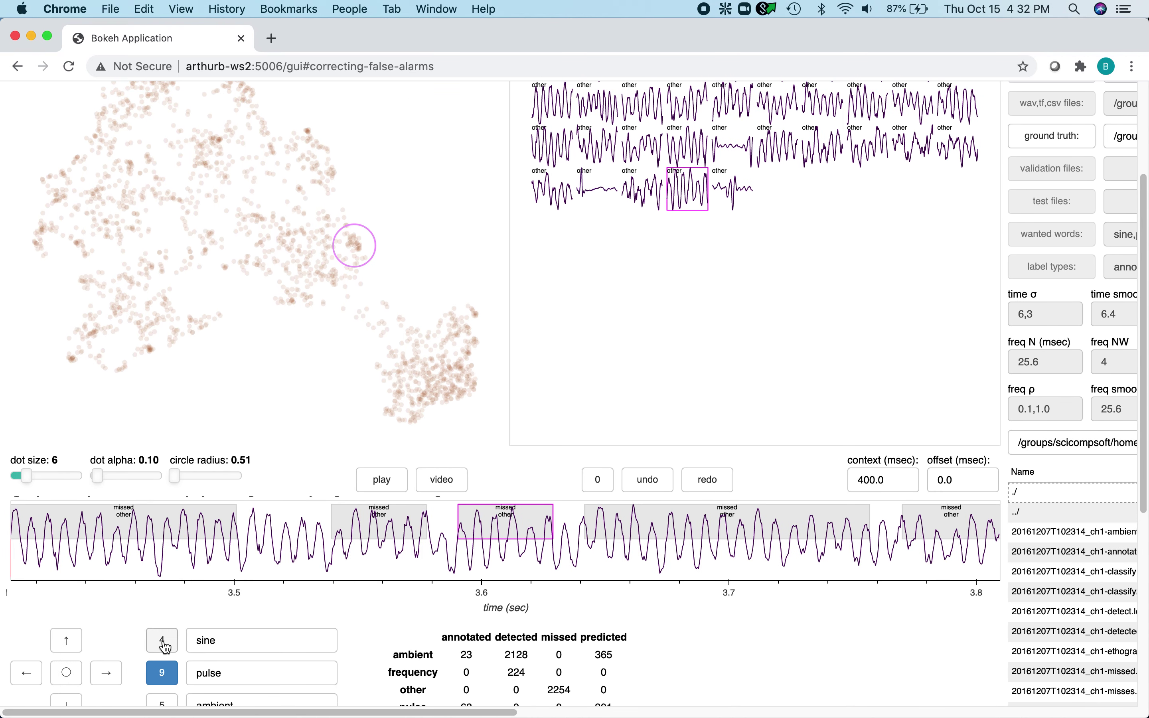
{"action": "left_click", "coordinate": [75, 702]}
{"action": "left_click", "coordinate": [75, 704]}
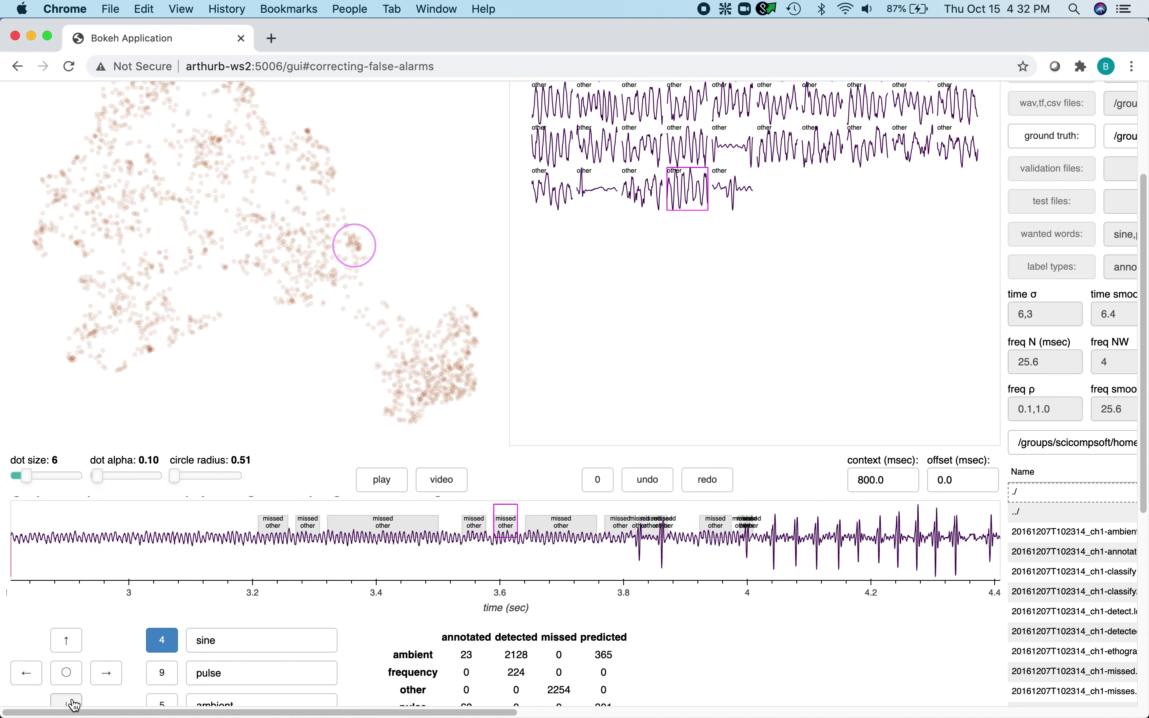
{"action": "left_click", "coordinate": [75, 705]}
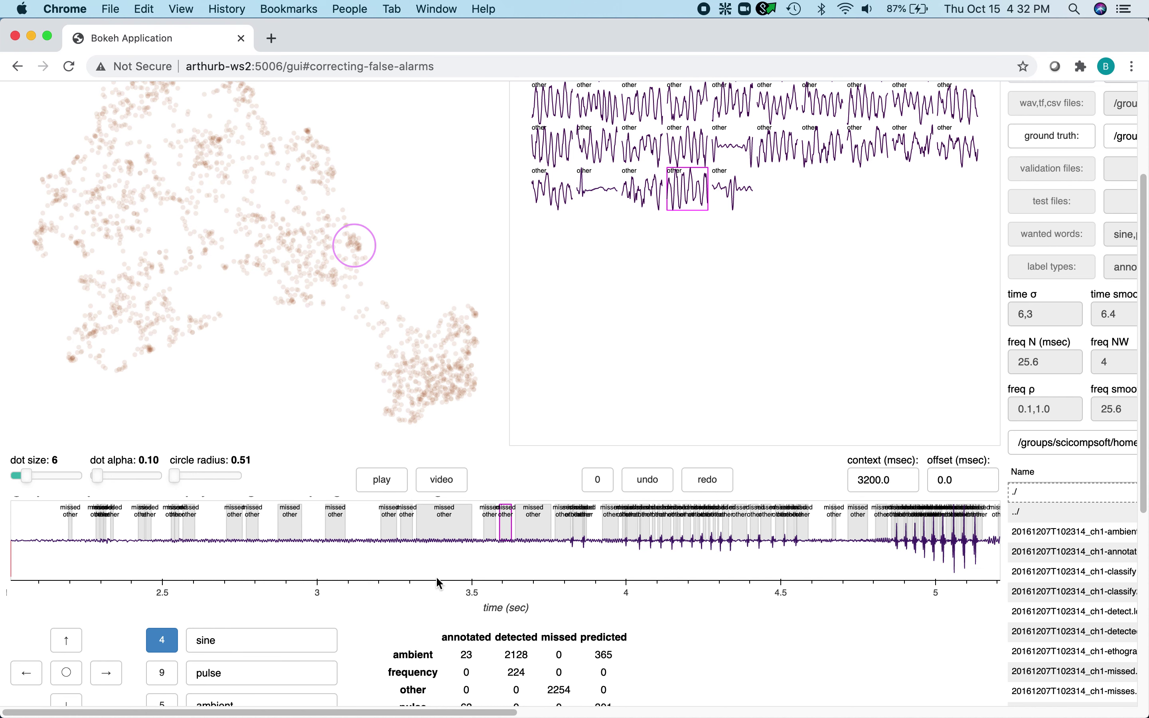
{"action": "mouse_move", "coordinate": [563, 552]}
{"action": "left_mouse_down"}
{"action": "mouse_move", "coordinate": [225, 546]}
{"action": "mouse_move", "coordinate": [180, 551]}
{"action": "mouse_move", "coordinate": [184, 560]}
{"action": "left_mouse_up"}
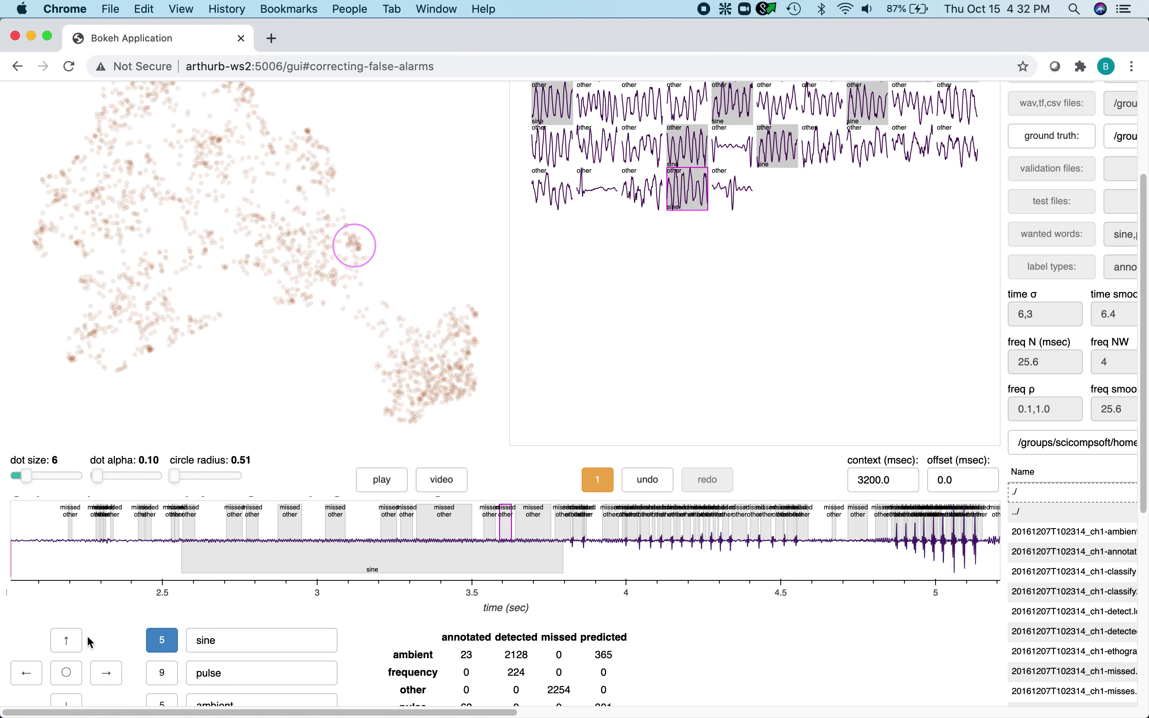
Show the sine-shaped snippet at about 59.64 s and label about 58.43–59.68 s, 59.84–60.47 s and 60.68–60.96 s as sine
{"action": "left_click", "coordinate": [67, 672]}
{"action": "left_click", "coordinate": [71, 699]}
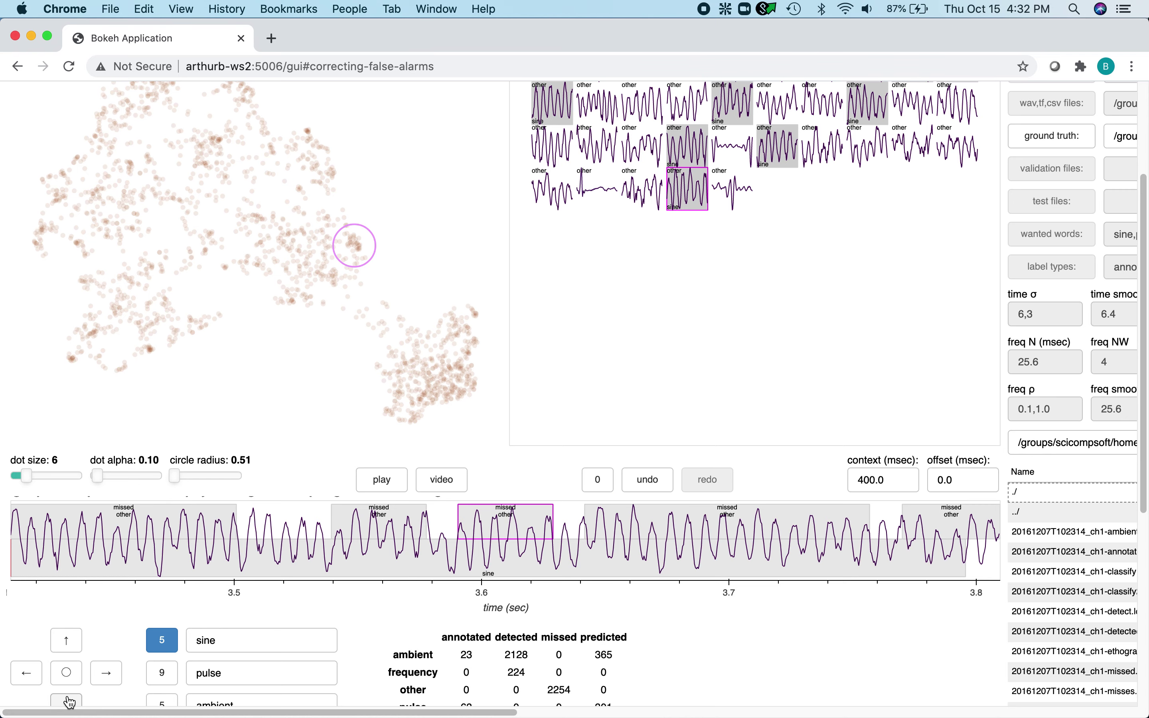
{"action": "left_click", "coordinate": [107, 674]}
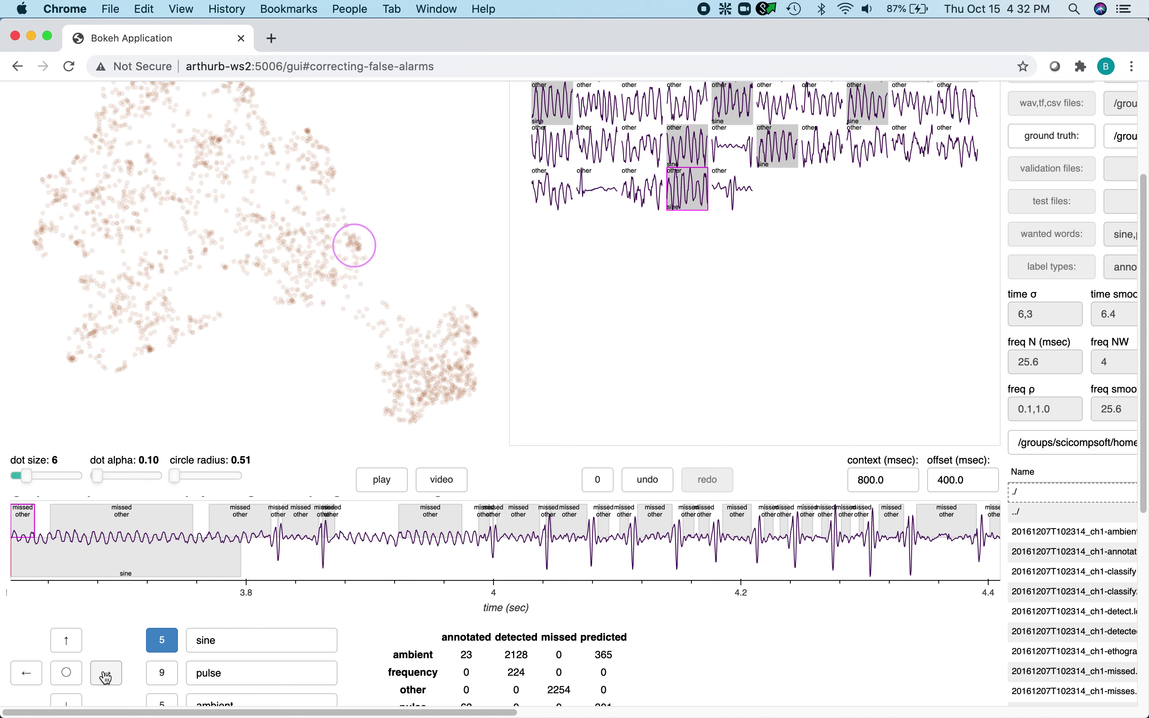
{"action": "scroll", "coordinate": [122, 570], "scroll_direction": "up", "scroll_amount": 5}
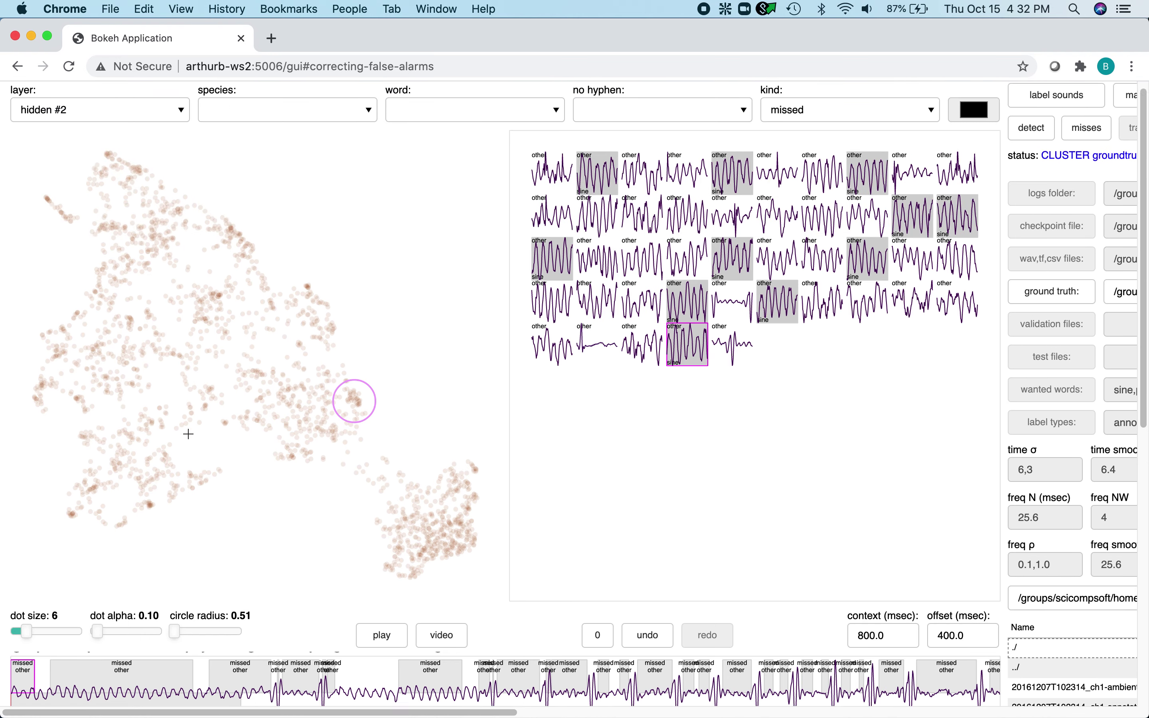
{"action": "left_click", "coordinate": [650, 279]}
{"action": "scroll", "coordinate": [650, 279], "scroll_direction": "down", "scroll_amount": 6}
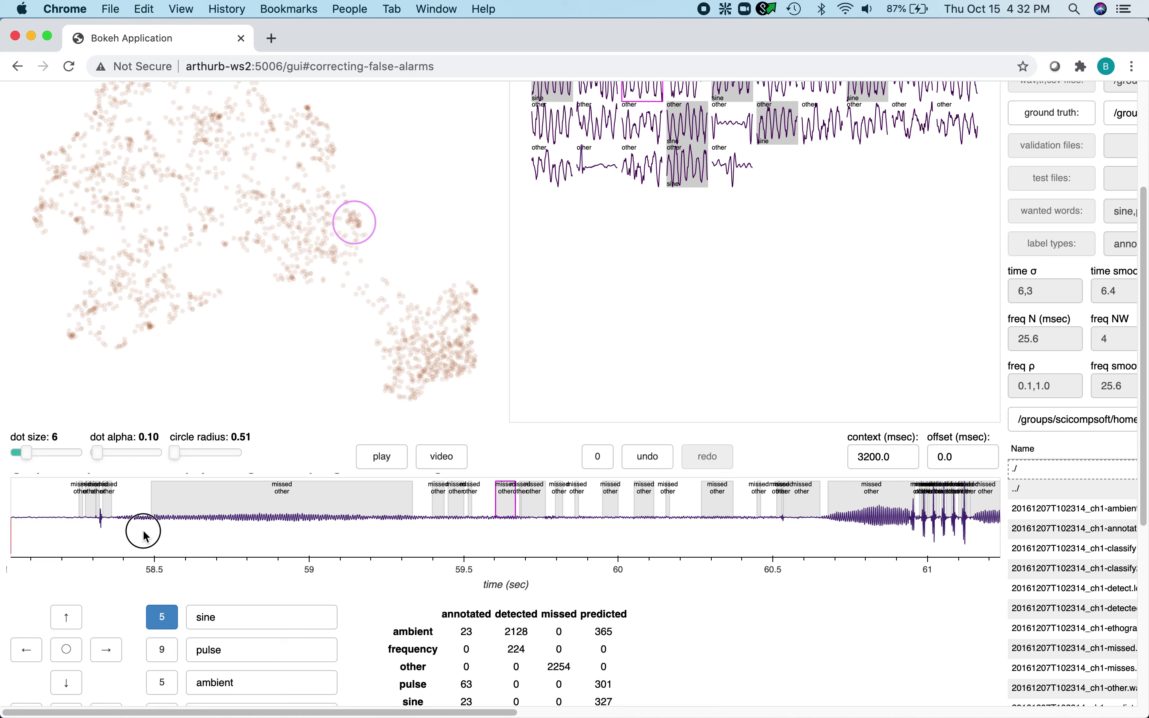
{"action": "left_click_drag", "start_coordinate": [468, 539], "coordinate": [766, 536]}
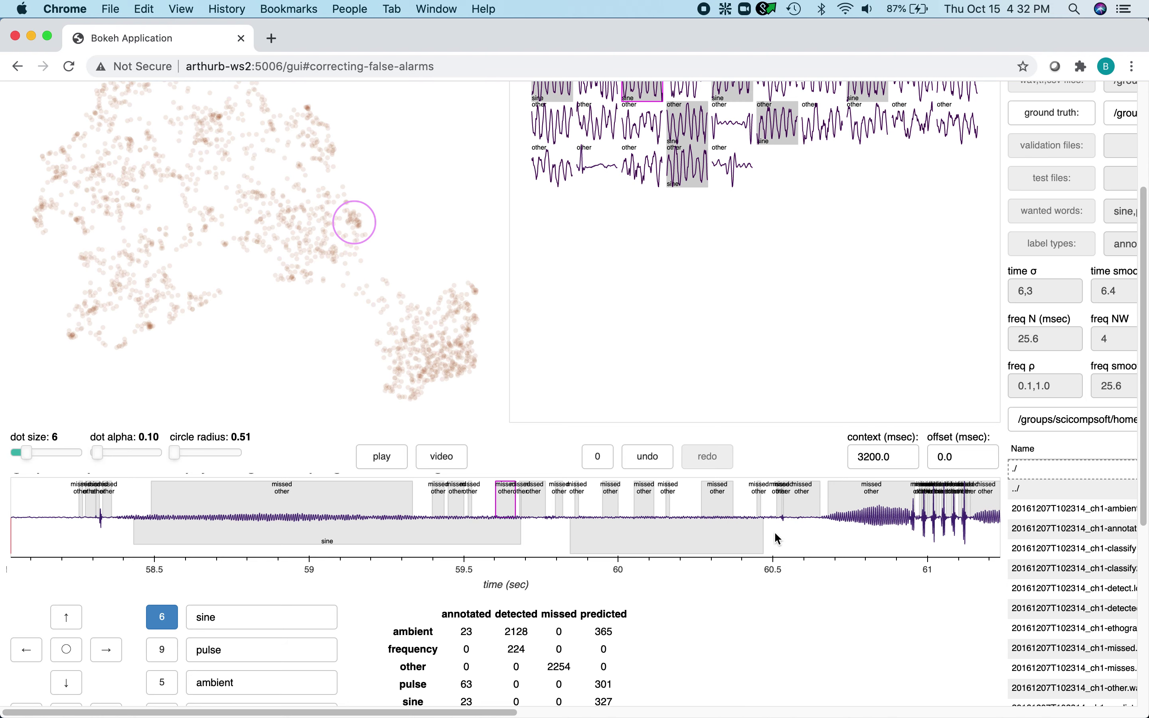
{"action": "left_click", "coordinate": [843, 490]}
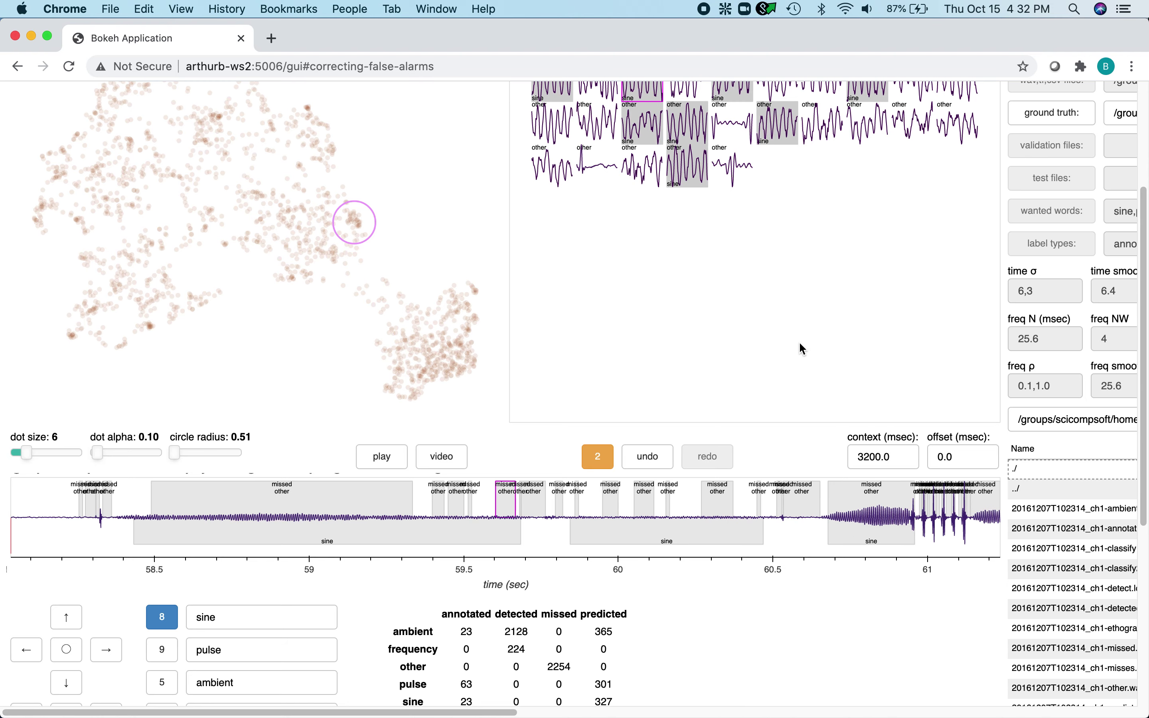
Select the dense spot higher up the main cluster's right edge and label its missed interval from about 177.90 to 178.29 s as sine
{"action": "scroll", "coordinate": [792, 322], "scroll_direction": "up", "scroll_amount": 5}
{"action": "left_click", "coordinate": [313, 310]}
{"action": "left_click", "coordinate": [687, 310]}
{"action": "scroll", "coordinate": [687, 333], "scroll_direction": "down", "scroll_amount": 5}
{"action": "left_click", "coordinate": [461, 487]}
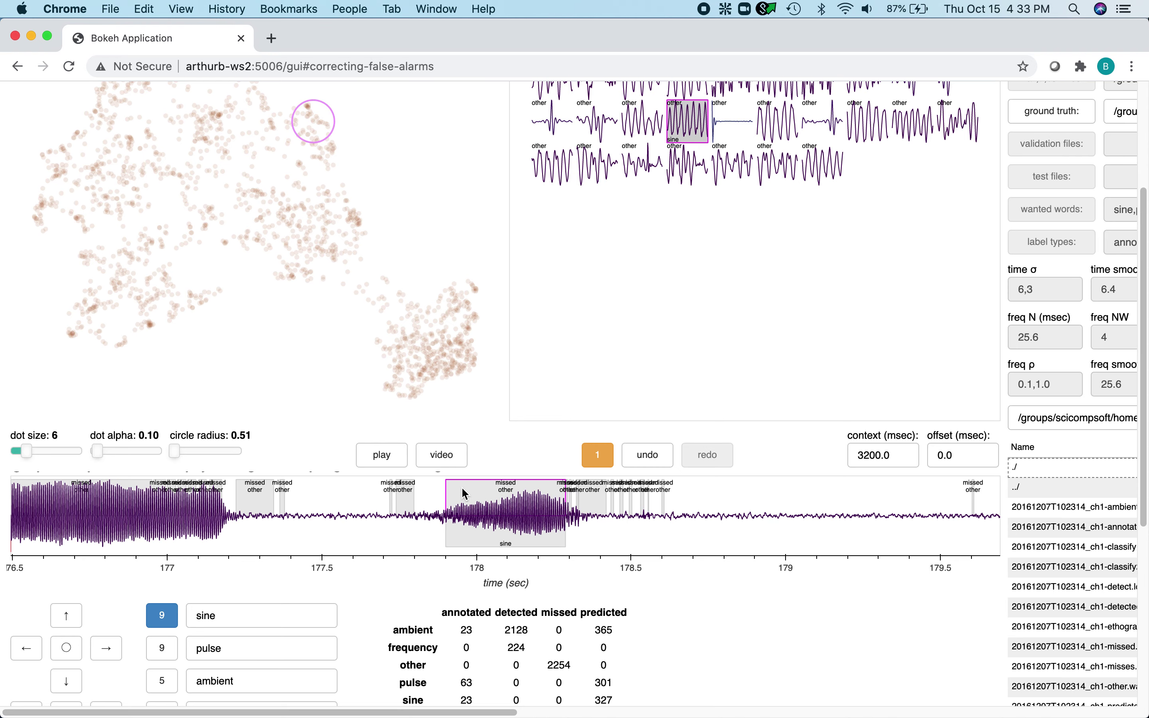
Show the snippet at about 55.05 s, try labelling the missed interval from about 54.71 to 54.92 s as sine, and undo that label
{"action": "scroll", "coordinate": [517, 294], "scroll_direction": "up", "scroll_amount": 5}
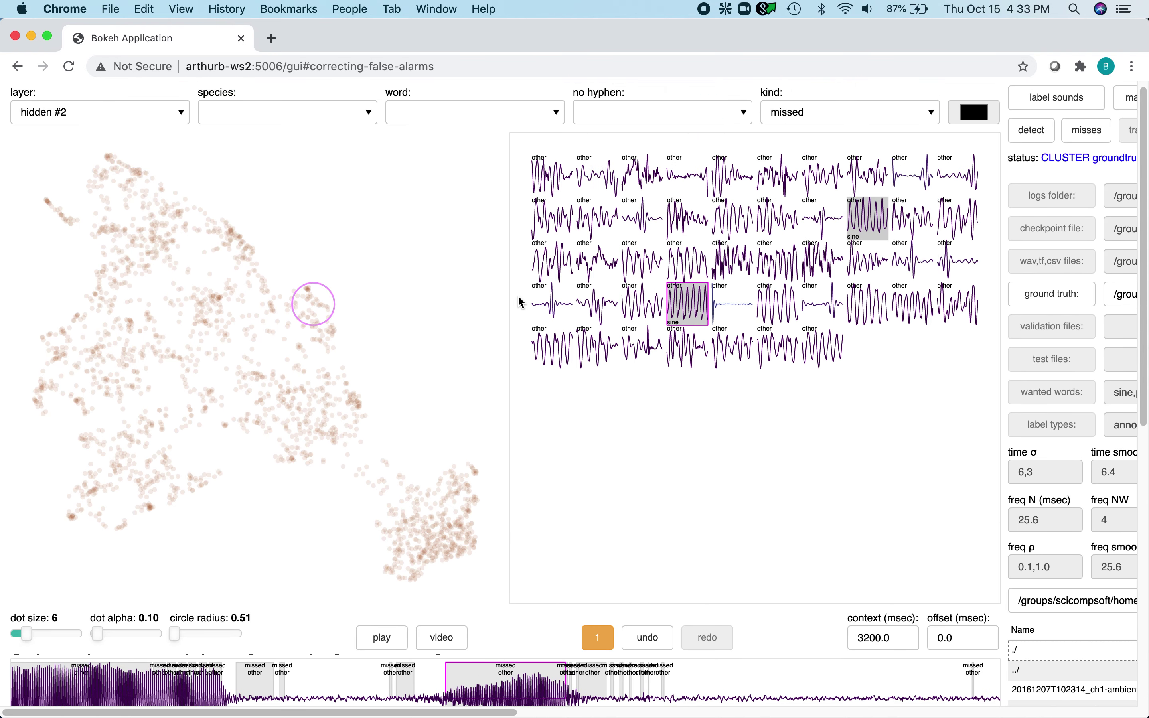
{"action": "left_click", "coordinate": [690, 269]}
{"action": "scroll", "coordinate": [723, 356], "scroll_direction": "down", "scroll_amount": 2}
{"action": "scroll", "coordinate": [724, 357], "scroll_direction": "down", "scroll_amount": 5}
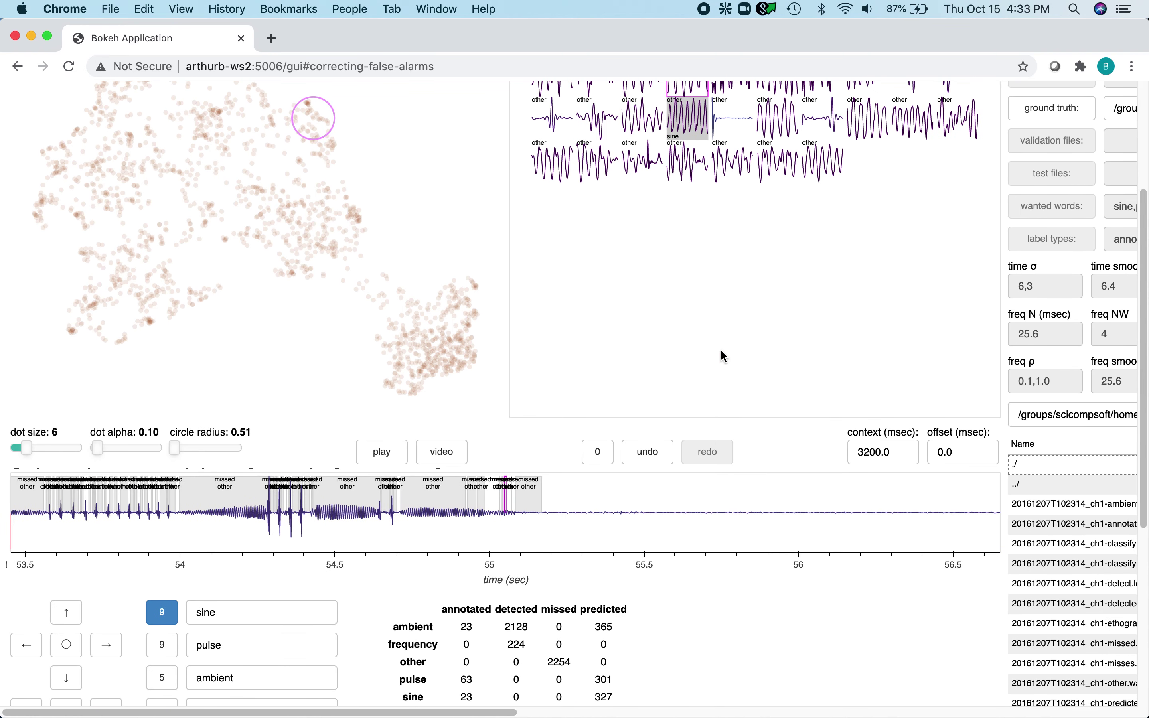
{"action": "left_click", "coordinate": [417, 497]}
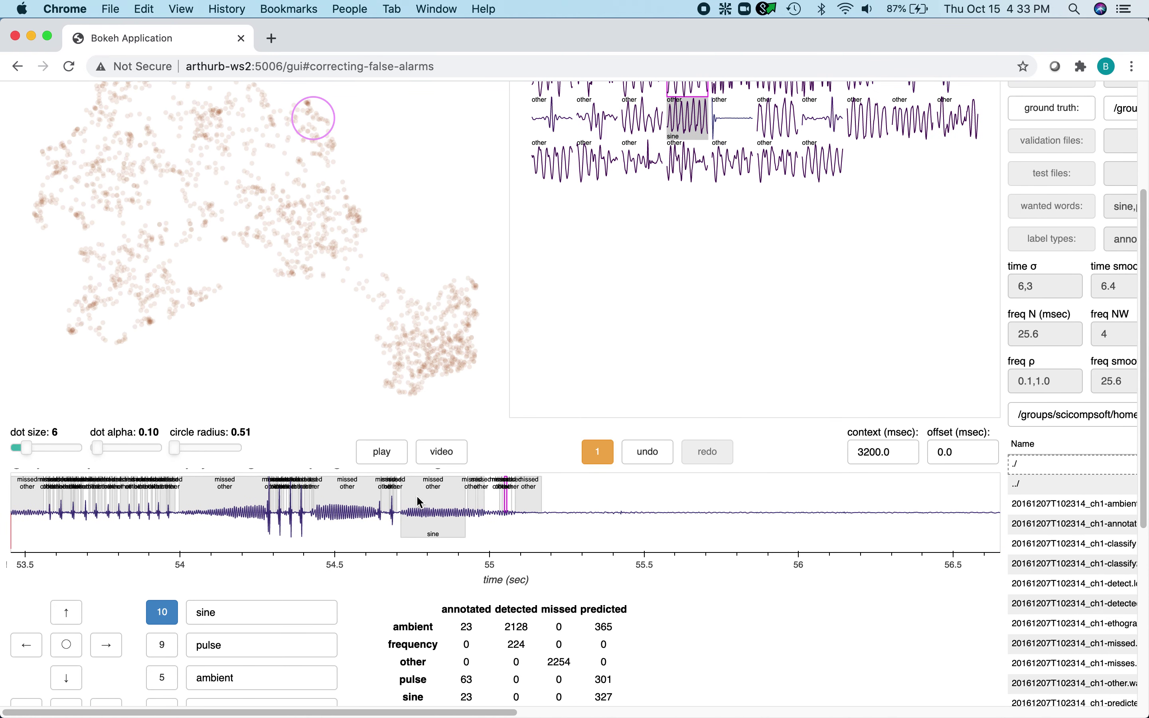
{"action": "left_click", "coordinate": [650, 457]}
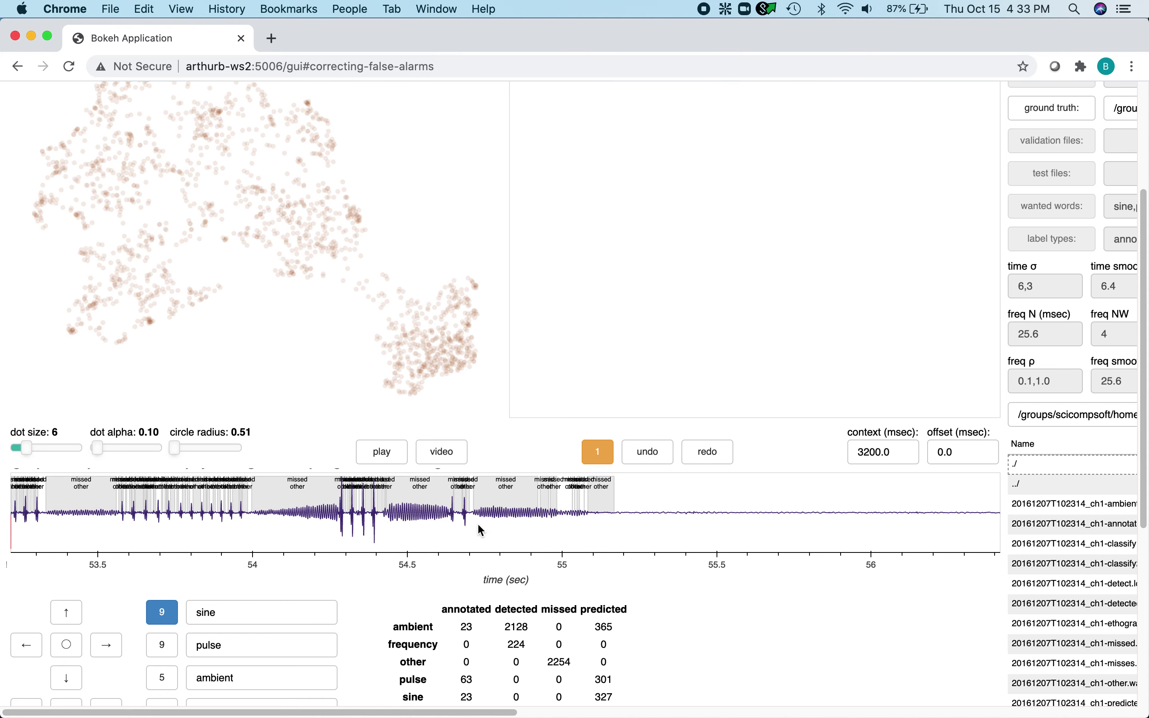
Label the stretches at about 54.73–55.05 s, 54.45–54.61 s and 54.03–54.26 s as sine
{"action": "left_click_drag", "start_coordinate": [477, 526], "coordinate": [577, 535]}
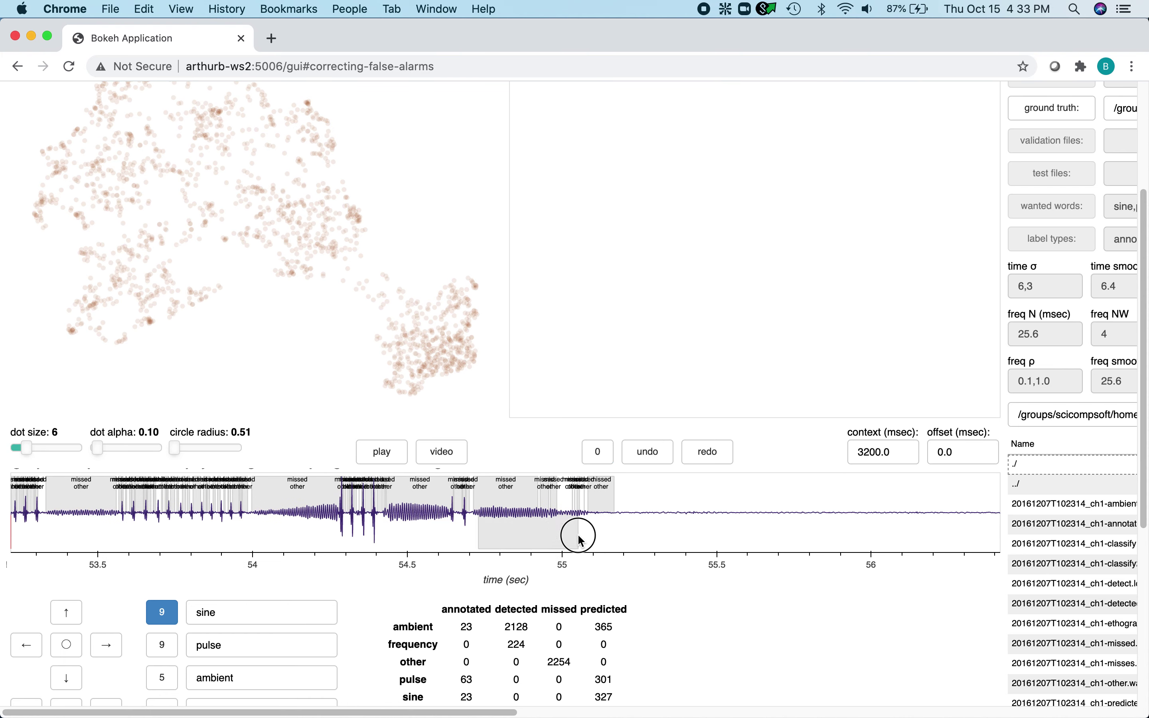
{"action": "left_click_drag", "start_coordinate": [391, 531], "coordinate": [442, 533]}
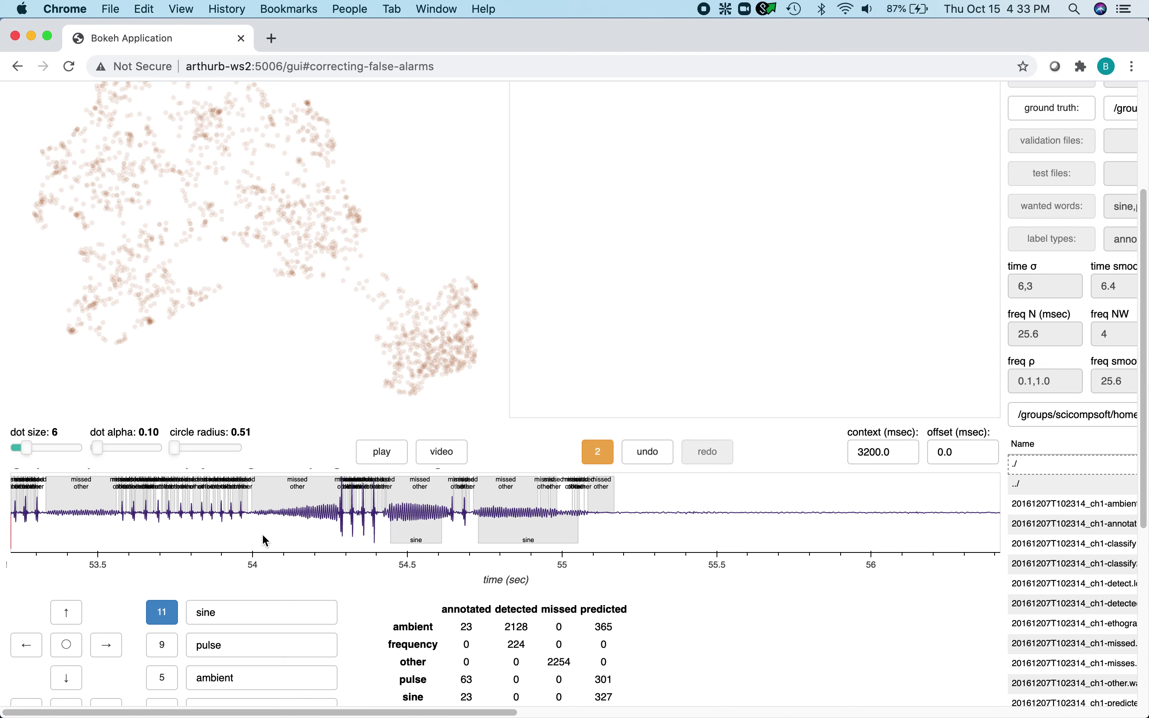
{"action": "left_click_drag", "start_coordinate": [260, 530], "coordinate": [335, 534]}
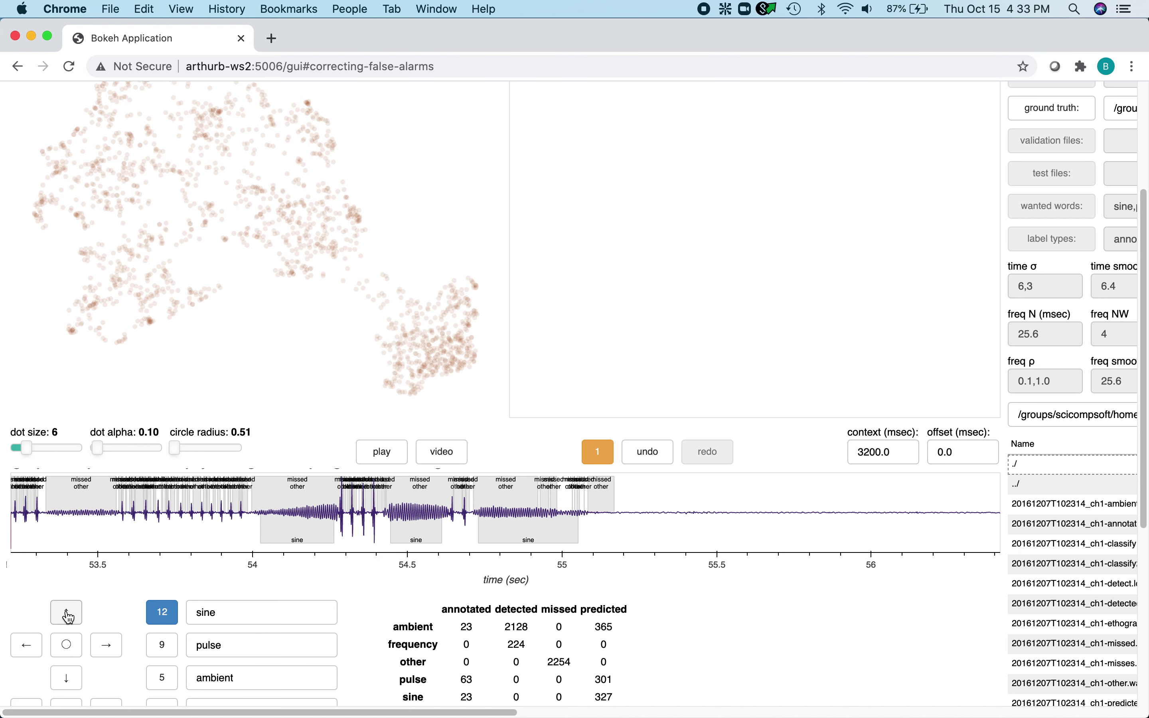
Narrow the waveform context to 800 ms and label the peaks at about 54.29, 54.39, 54.64 and 54.69 s as pulse
{"action": "left_click", "coordinate": [67, 614]}
{"action": "left_click", "coordinate": [67, 614]}
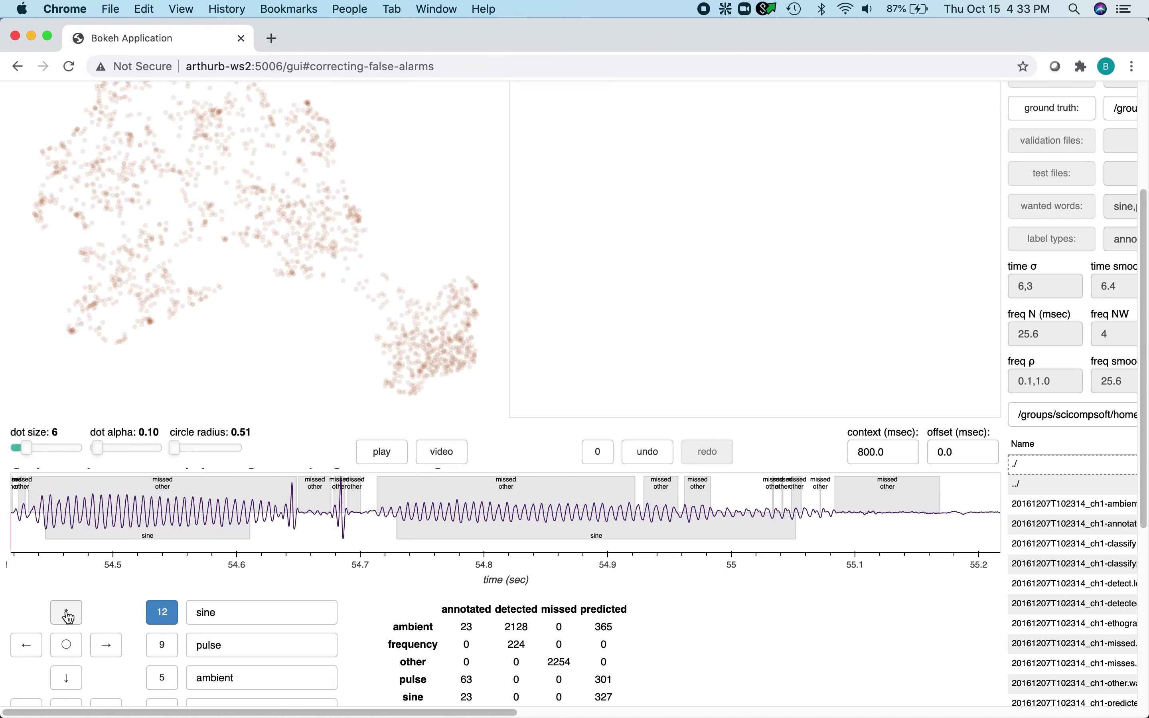
{"action": "left_click", "coordinate": [162, 646]}
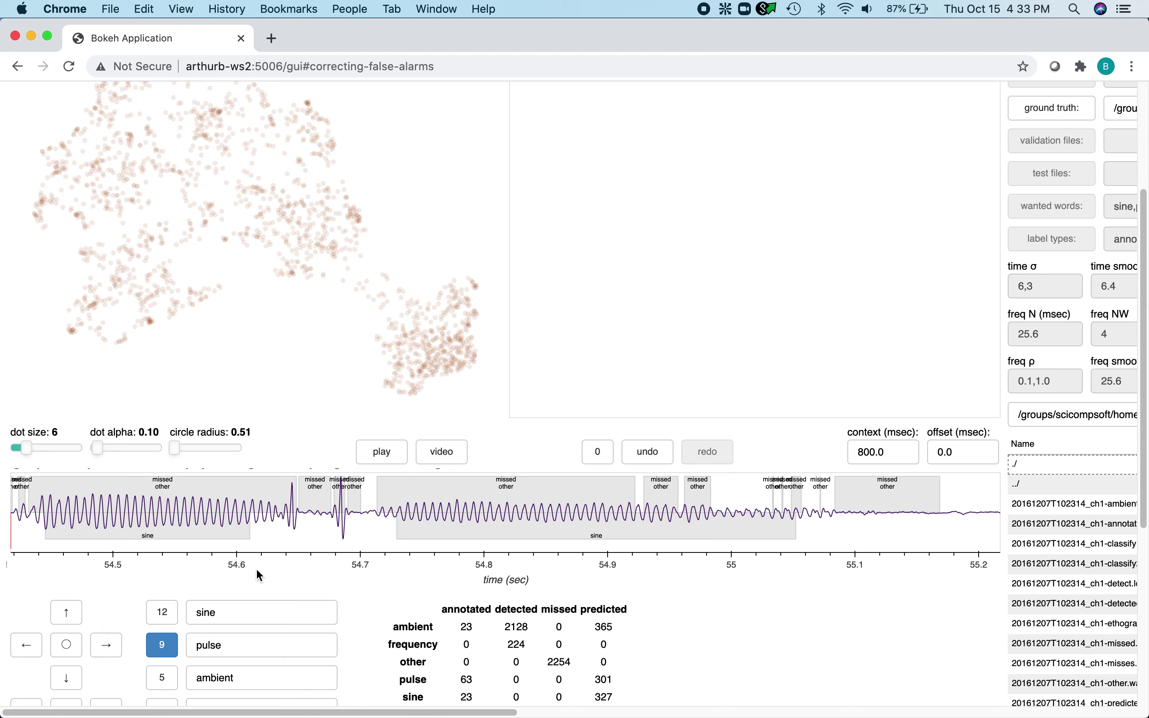
{"action": "left_click", "coordinate": [291, 533]}
{"action": "left_click", "coordinate": [343, 532]}
{"action": "left_click", "coordinate": [26, 646]}
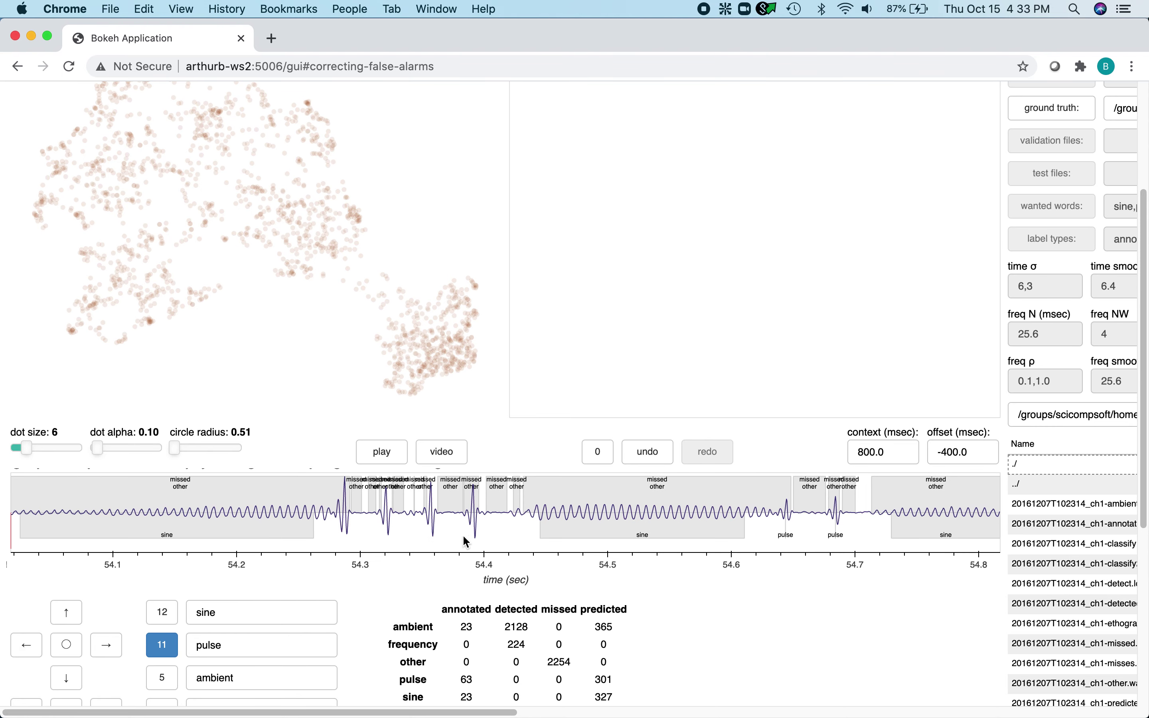
{"action": "left_click", "coordinate": [345, 533]}
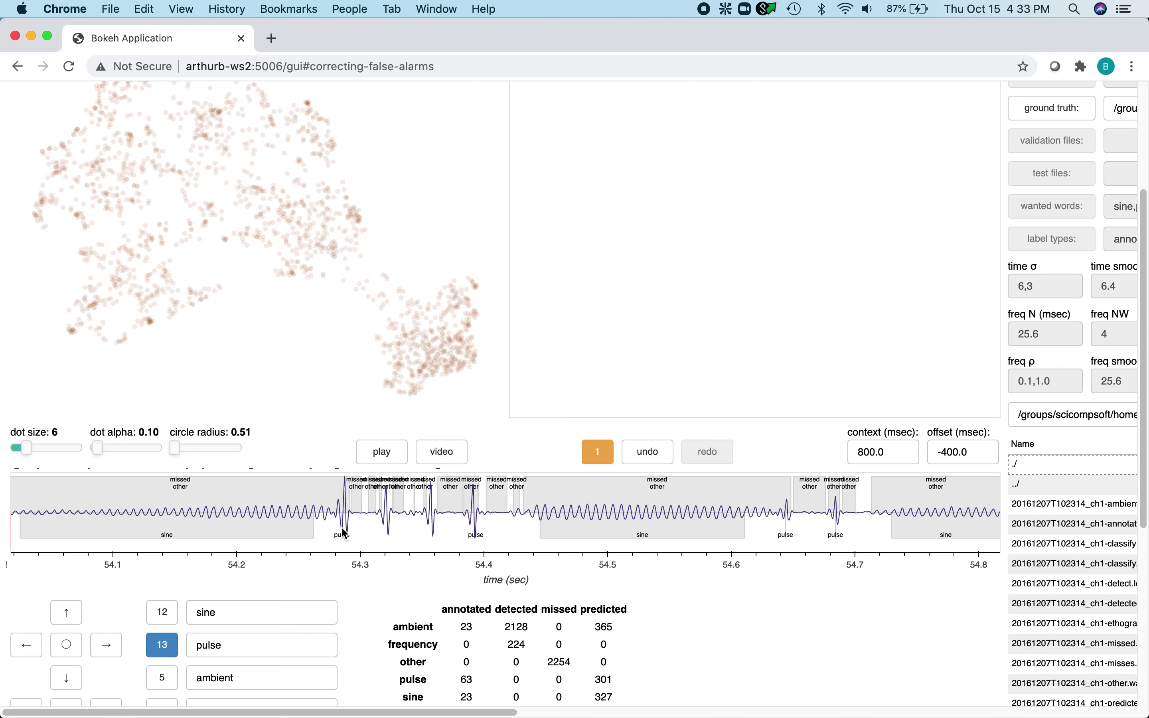
Select the dense spot on the main cluster's upper right edge and show the sine-shaped snippet at about 71.19 s
{"action": "scroll", "coordinate": [667, 268], "scroll_direction": "up", "scroll_amount": 5}
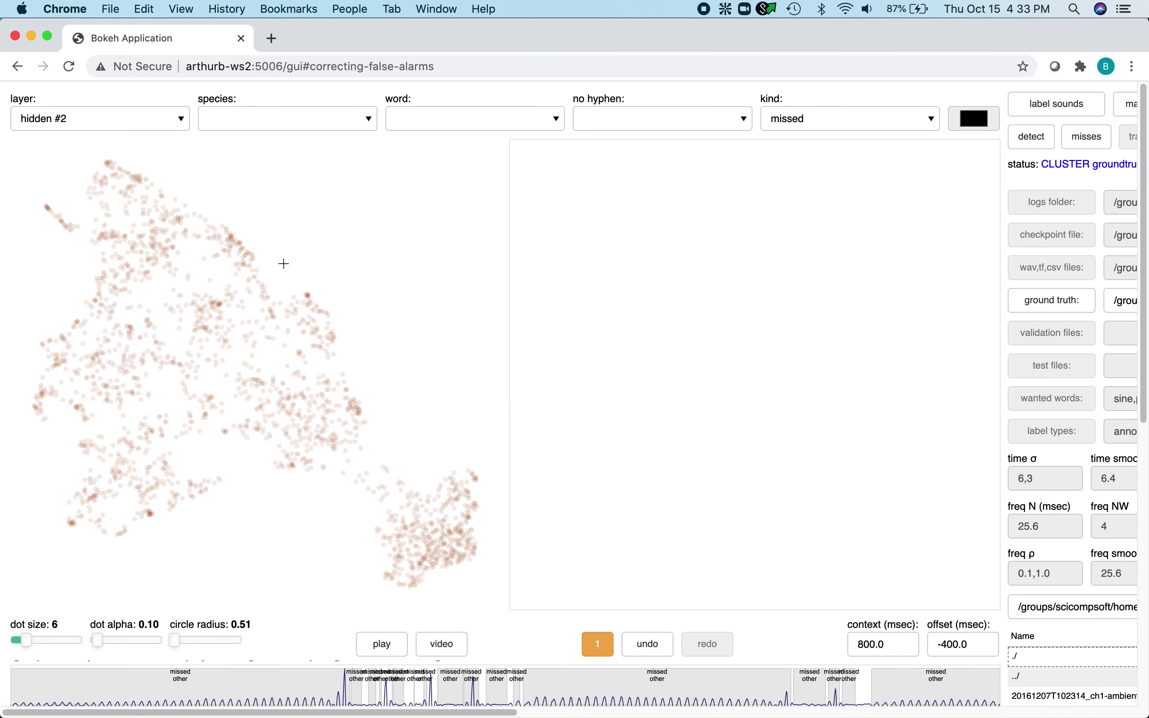
{"action": "left_click", "coordinate": [234, 241]}
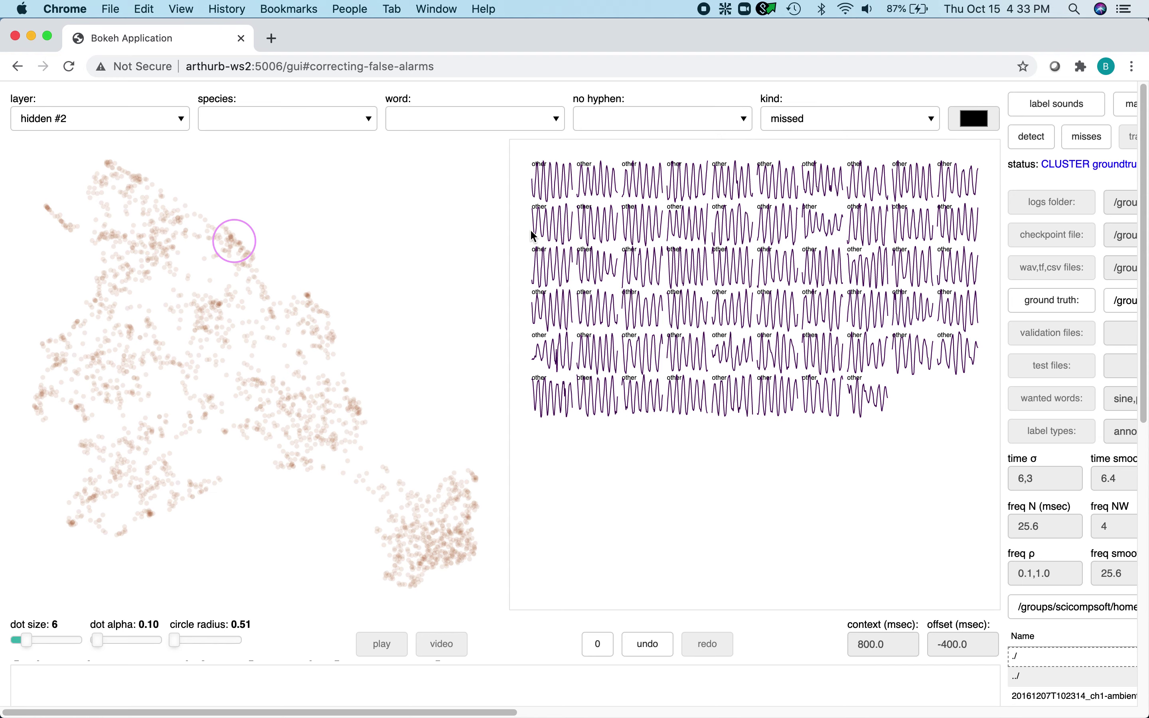
{"action": "scroll", "coordinate": [687, 389], "scroll_direction": "down", "scroll_amount": 5}
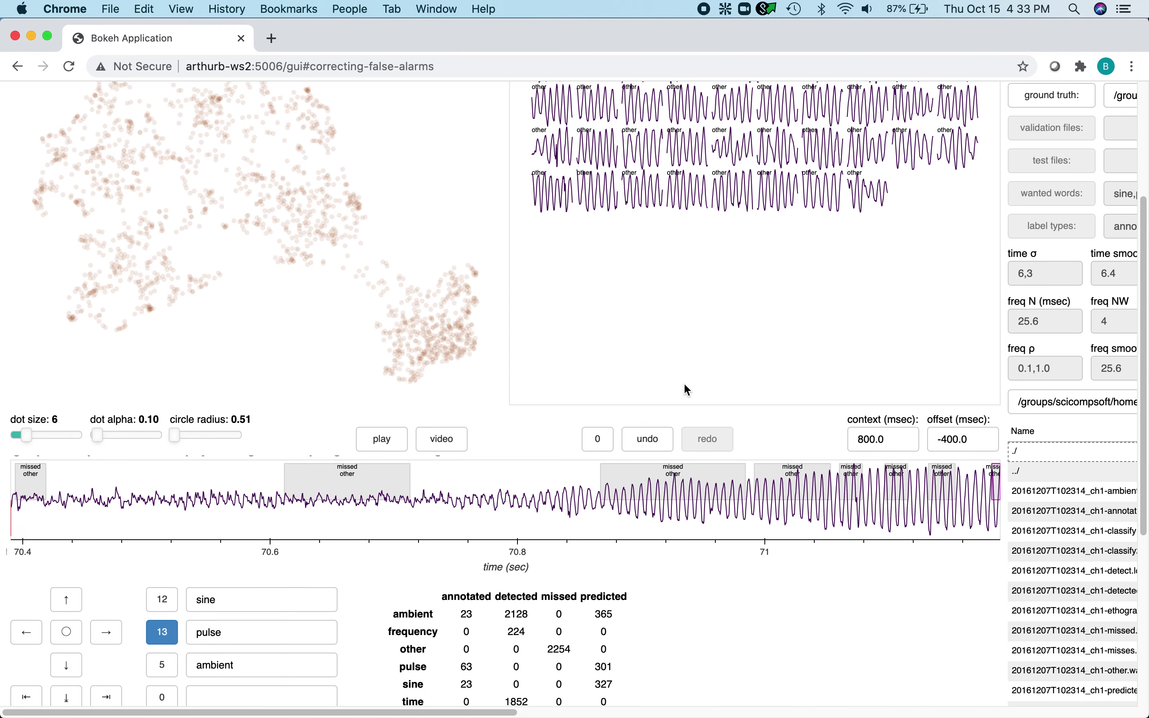
Widen the waveform context to 3200 ms and label the stretch from about 70.87 to 71.61 s as sine
{"action": "left_click", "coordinate": [69, 673]}
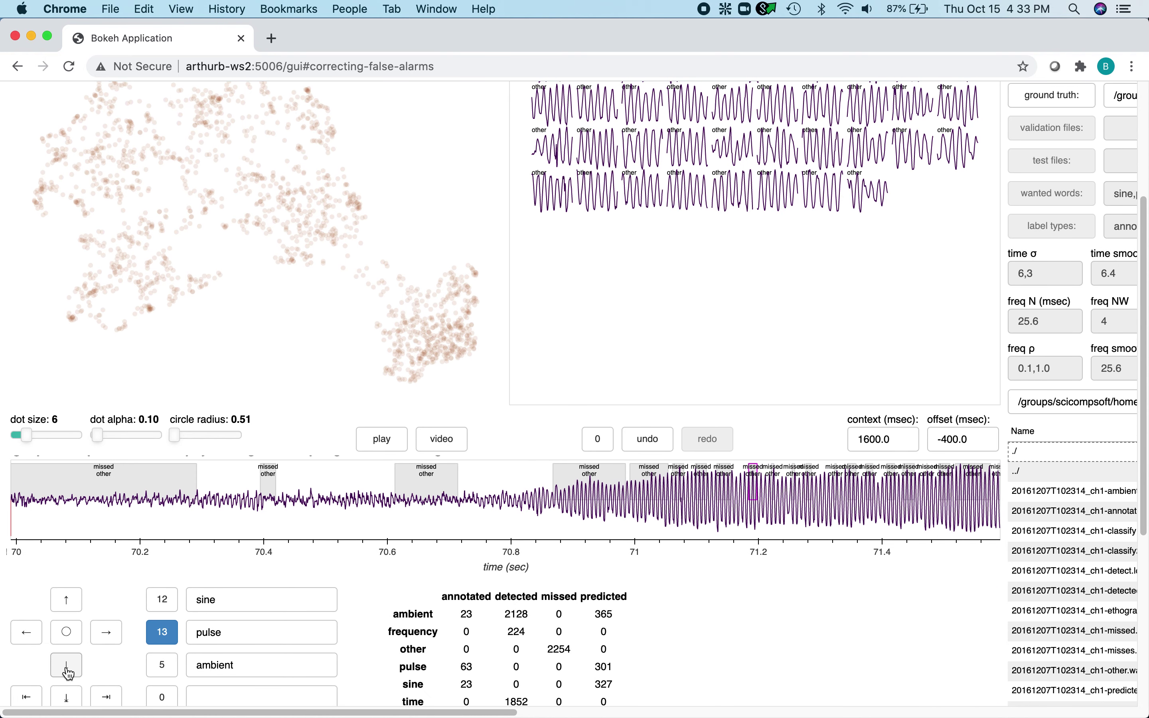
{"action": "left_click", "coordinate": [69, 673]}
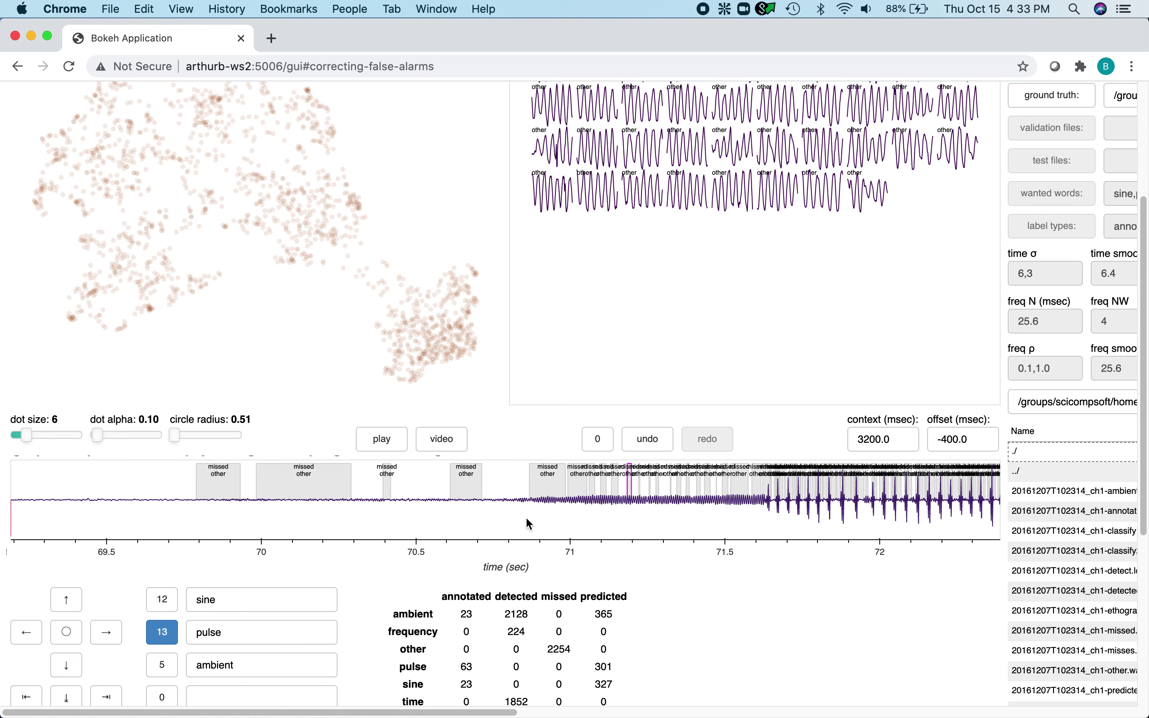
{"action": "left_click", "coordinate": [162, 600]}
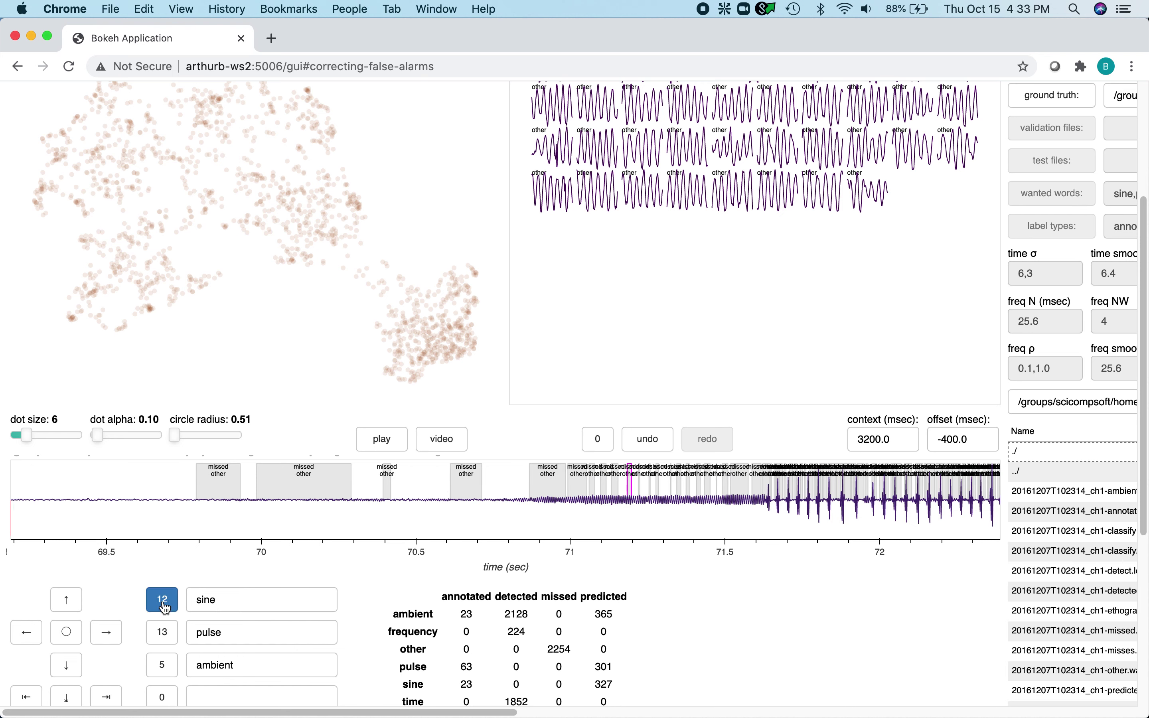
{"action": "left_click_drag", "start_coordinate": [533, 521], "coordinate": [757, 524]}
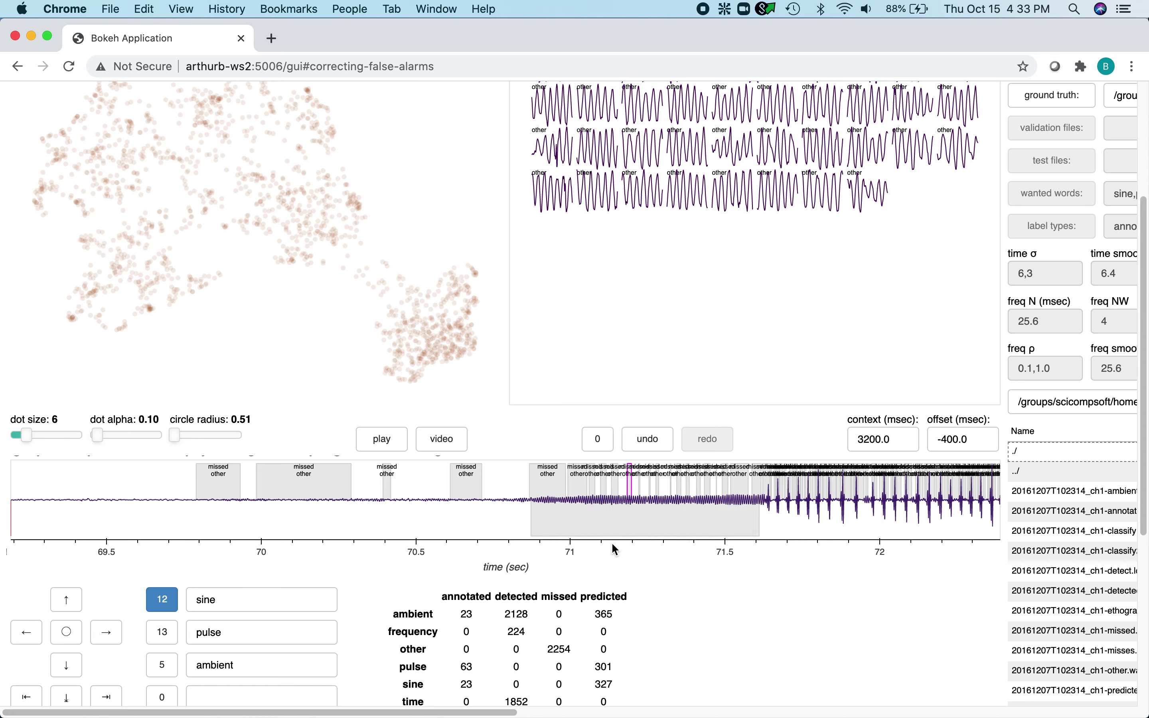
Narrow the waveform context to 400 ms and label the peaks at about 71.64, 71.84, 71.88 and 71.98 s as pulse
{"action": "left_click", "coordinate": [65, 602]}
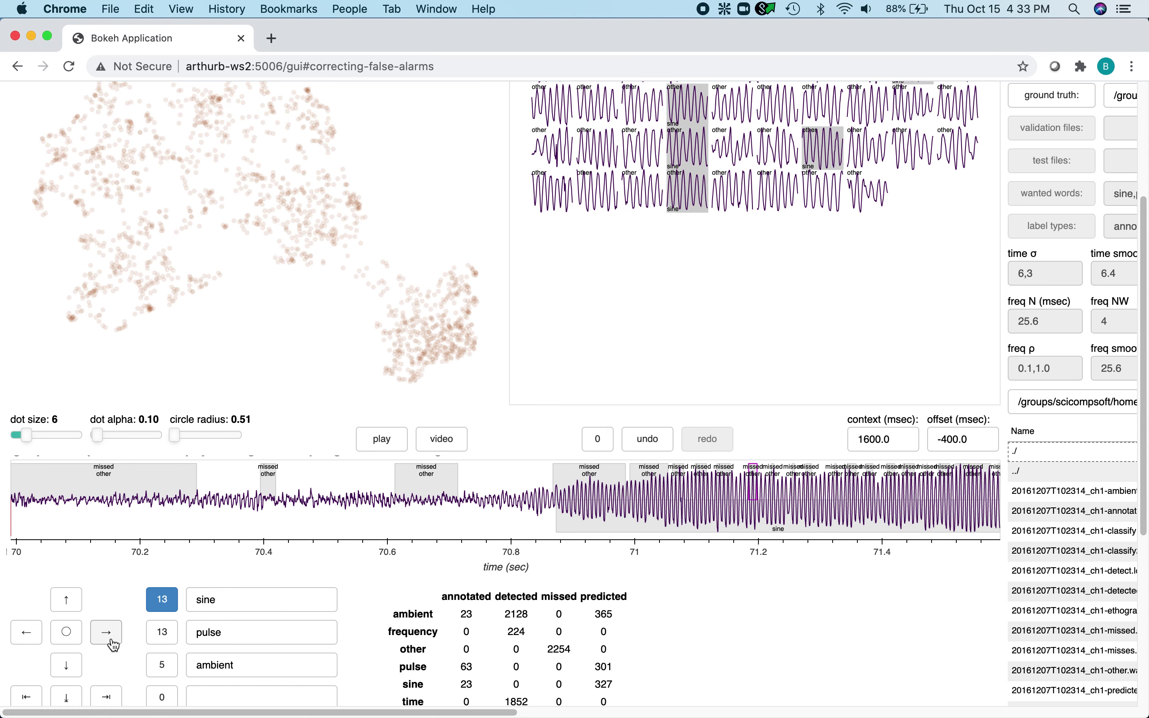
{"action": "left_click", "coordinate": [112, 641]}
{"action": "left_click", "coordinate": [66, 601]}
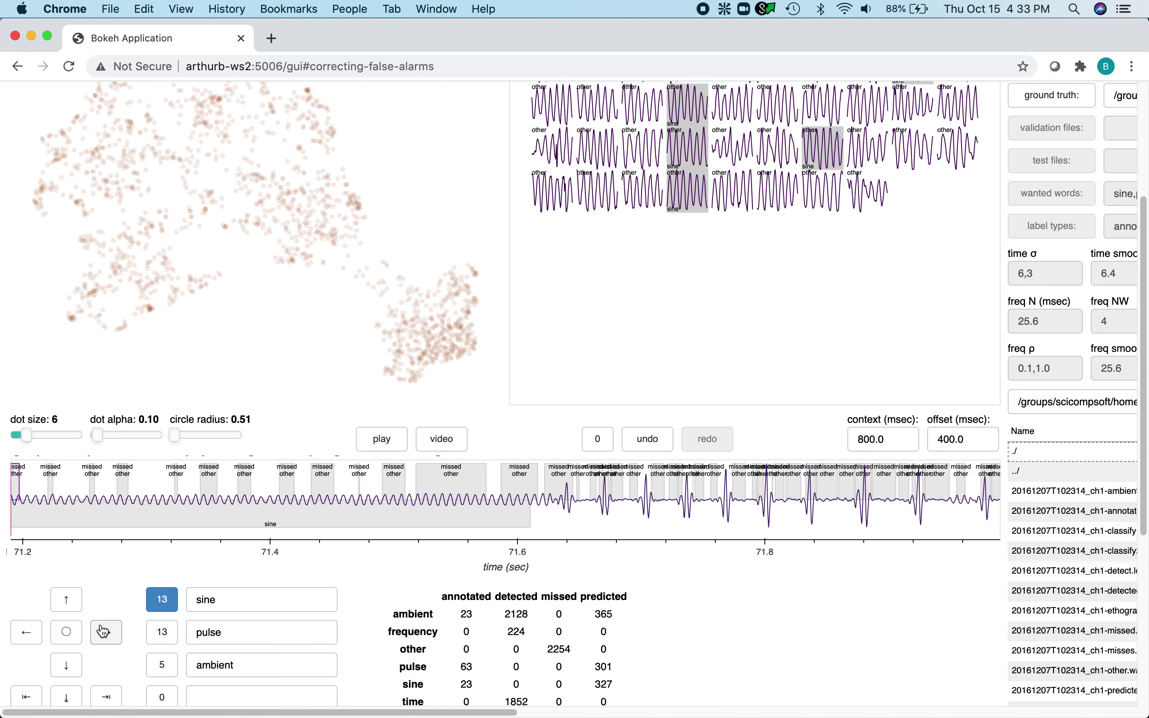
{"action": "left_click", "coordinate": [66, 602]}
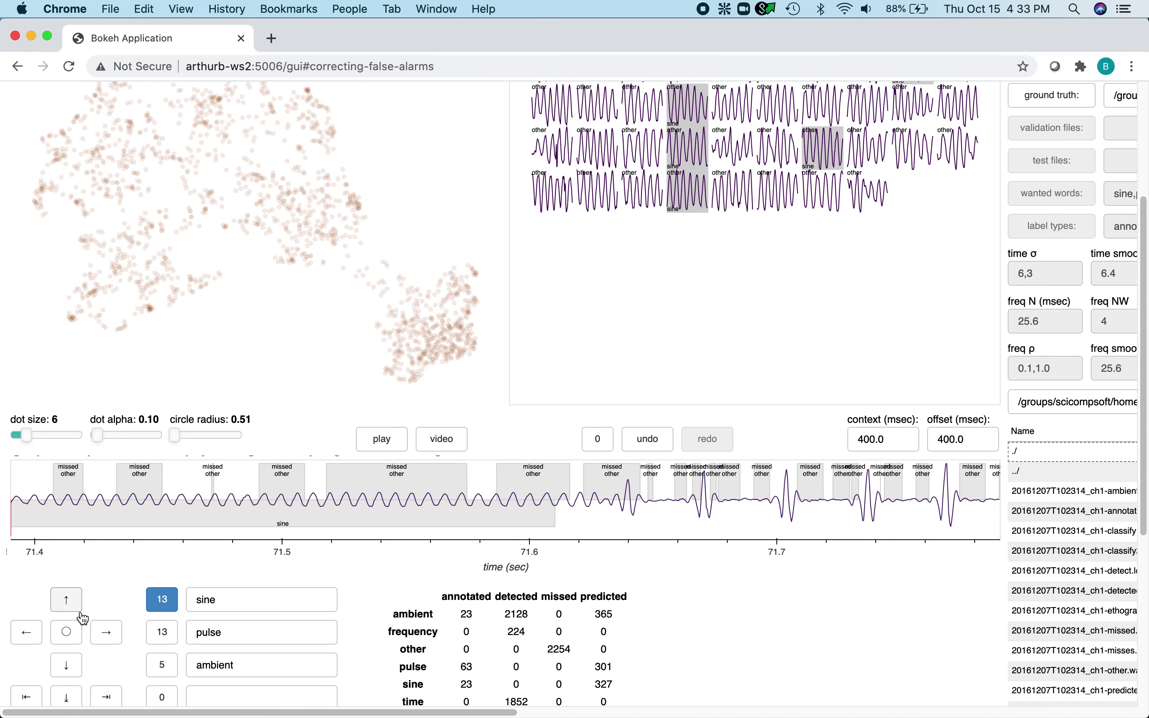
{"action": "left_click", "coordinate": [107, 635]}
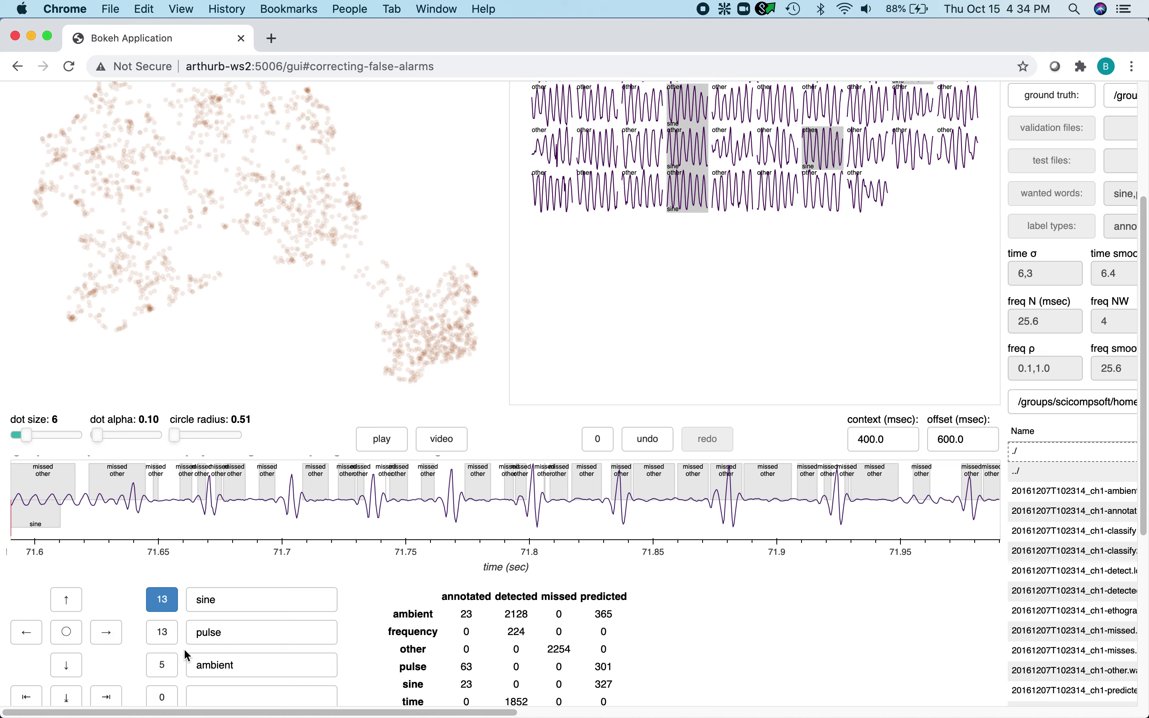
{"action": "left_click", "coordinate": [162, 634]}
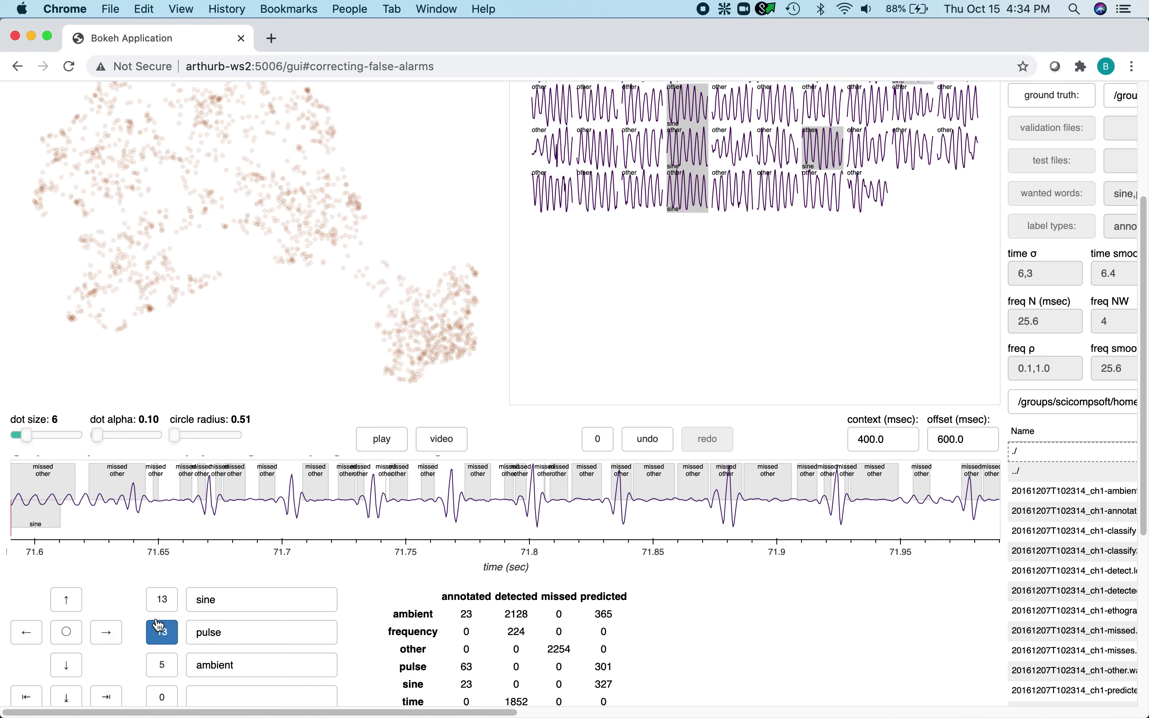
{"action": "left_click", "coordinate": [136, 521]}
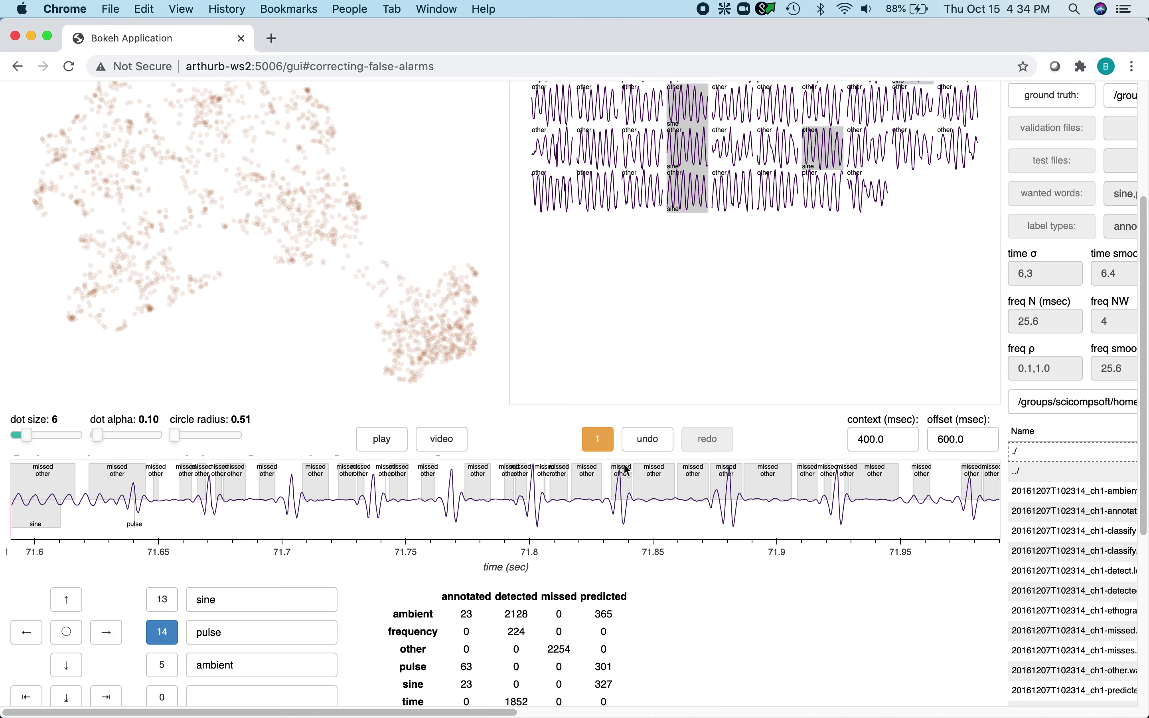
{"action": "left_click", "coordinate": [619, 517]}
{"action": "left_click", "coordinate": [729, 518]}
{"action": "left_click", "coordinate": [970, 520]}
Select the dense spot inside the upper part of the main cluster and show the snippet at about 104.71 s
{"action": "scroll", "coordinate": [869, 359], "scroll_direction": "up", "scroll_amount": 5}
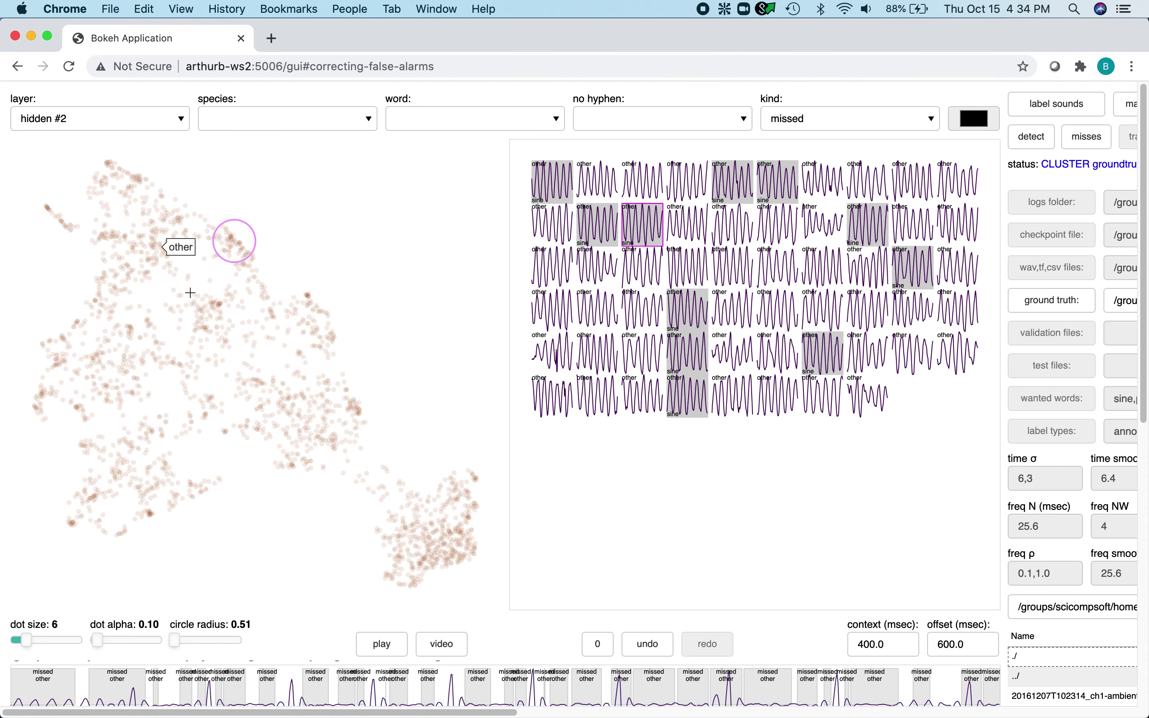
{"action": "left_click", "coordinate": [160, 247]}
{"action": "left_click", "coordinate": [647, 282]}
{"action": "scroll", "coordinate": [647, 281], "scroll_direction": "down", "scroll_amount": 5}
{"action": "scroll", "coordinate": [647, 282], "scroll_direction": "down", "scroll_amount": 4}
Widen the waveform context to 6400 ms and label the stretch from about 103.70 to 105.42 s as sine
{"action": "left_click", "coordinate": [67, 624]}
{"action": "left_click", "coordinate": [66, 623]}
{"action": "left_click", "coordinate": [66, 624]}
{"action": "left_click", "coordinate": [67, 624]}
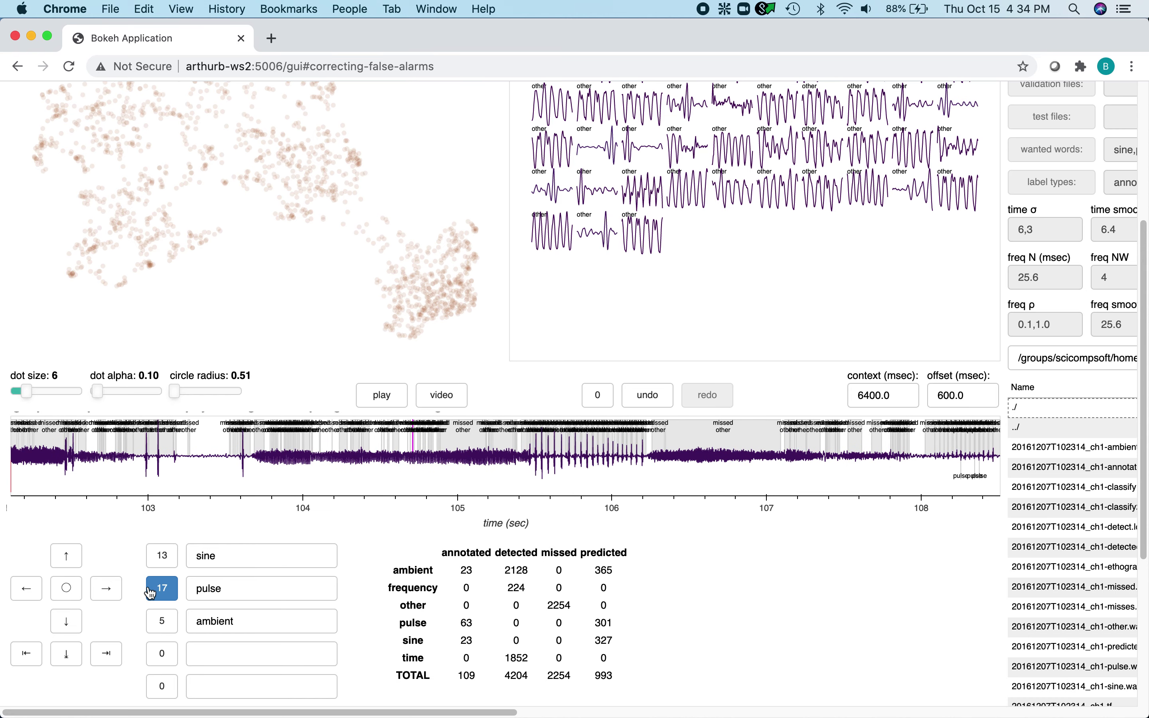
{"action": "left_click", "coordinate": [162, 556]}
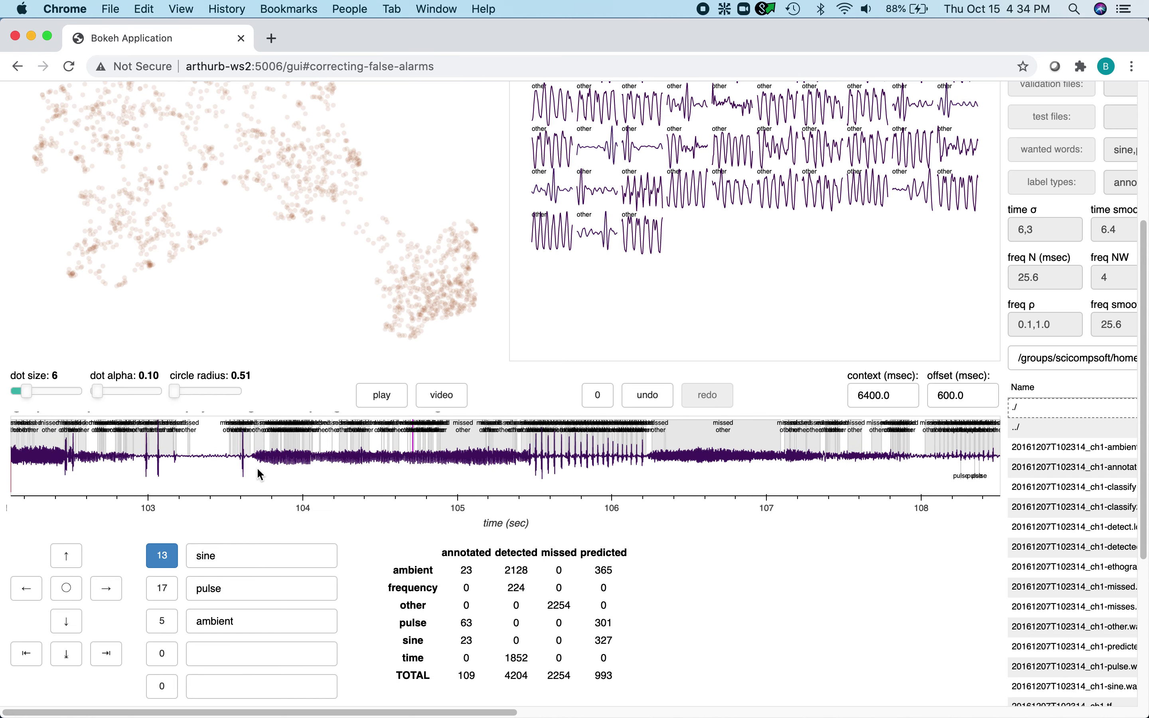
{"action": "mouse_move", "coordinate": [260, 474]}
{"action": "left_mouse_down"}
{"action": "mouse_move", "coordinate": [497, 459]}
{"action": "mouse_move", "coordinate": [525, 474]}
{"action": "left_mouse_up"}
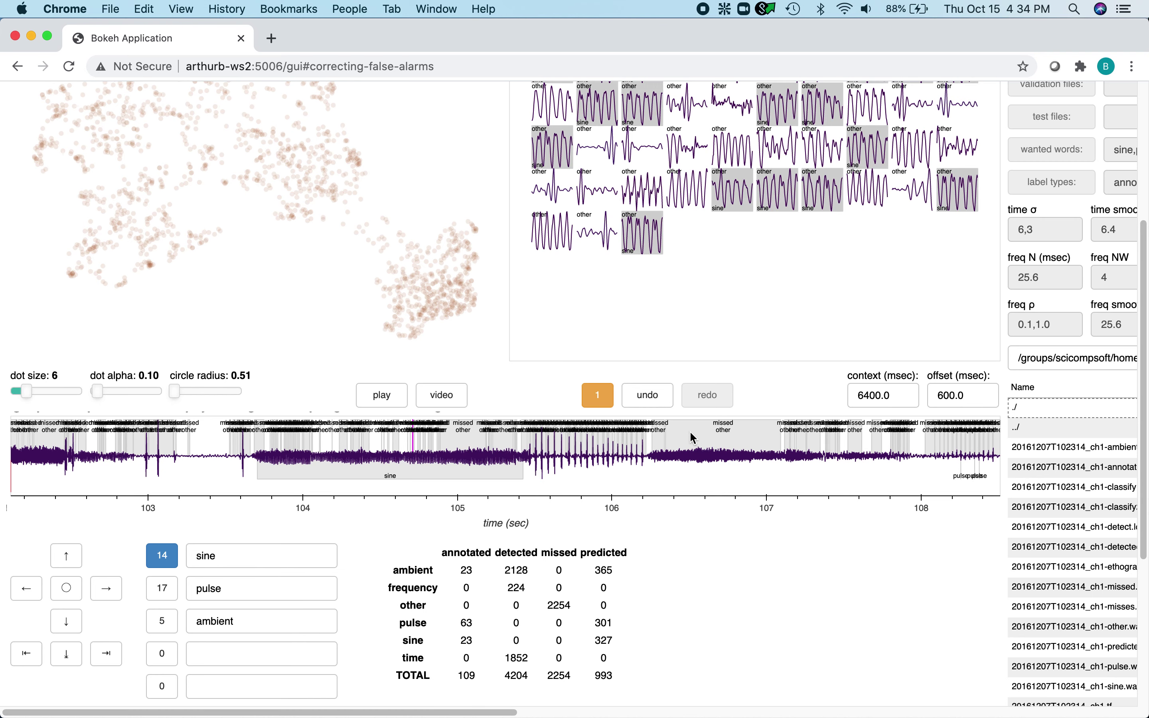
Label the waveform stretch from about 106.30 to 107.34 s as sine
{"action": "left_click_drag", "start_coordinate": [658, 475], "coordinate": [825, 474]}
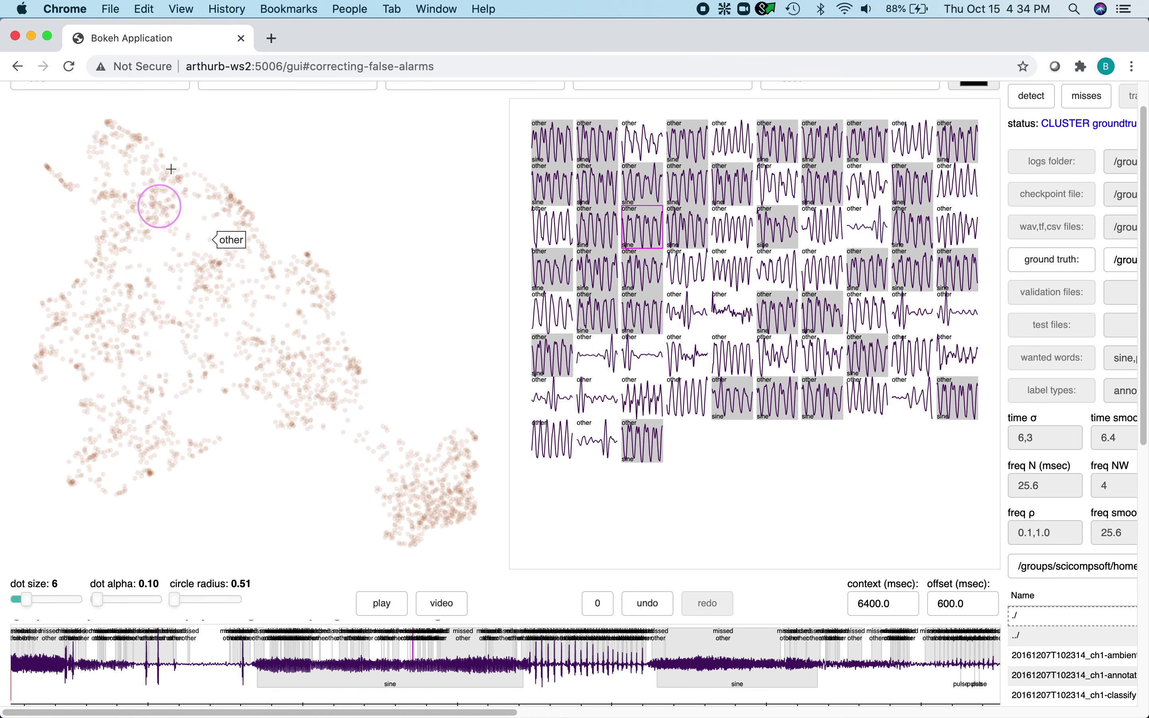
Select a spot near the main cluster's upper tip, set a snippet's waveform context to 3200 ms, and label about 98.27 to 100.70 s as sine
{"action": "left_click", "coordinate": [138, 142]}
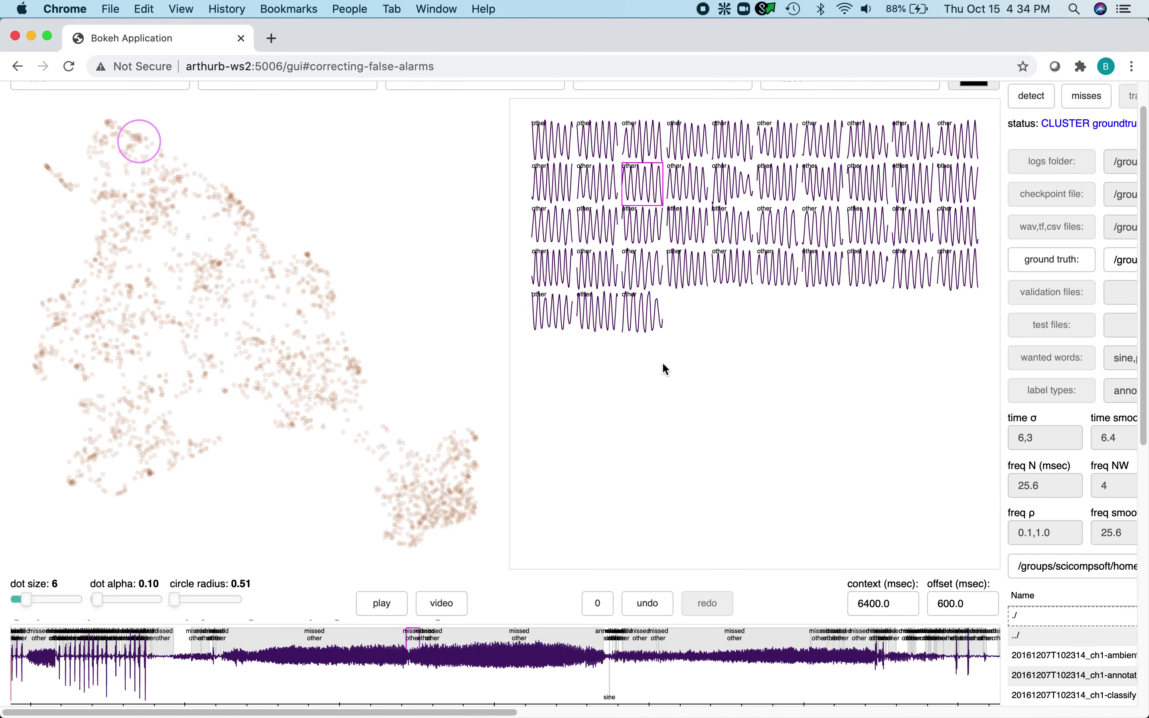
{"action": "scroll", "coordinate": [661, 364], "scroll_direction": "down", "scroll_amount": 3}
{"action": "left_click", "coordinate": [66, 637]}
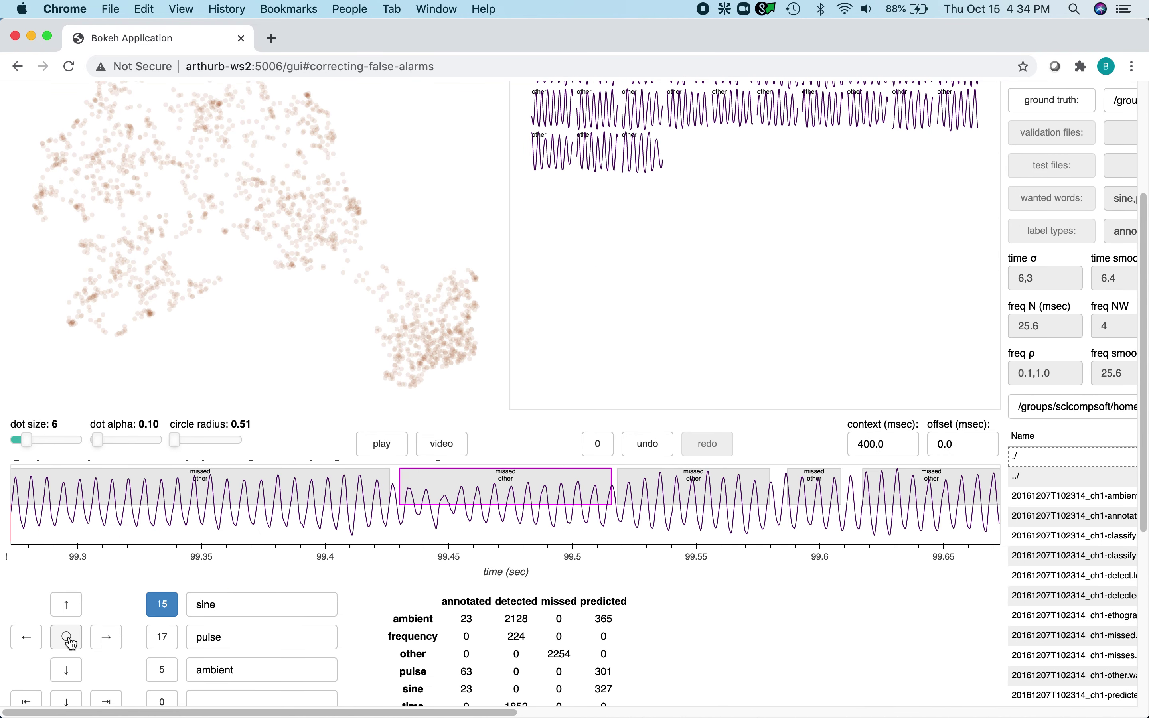
{"action": "left_click", "coordinate": [67, 677]}
{"action": "left_click", "coordinate": [67, 677]}
{"action": "left_click", "coordinate": [67, 677]}
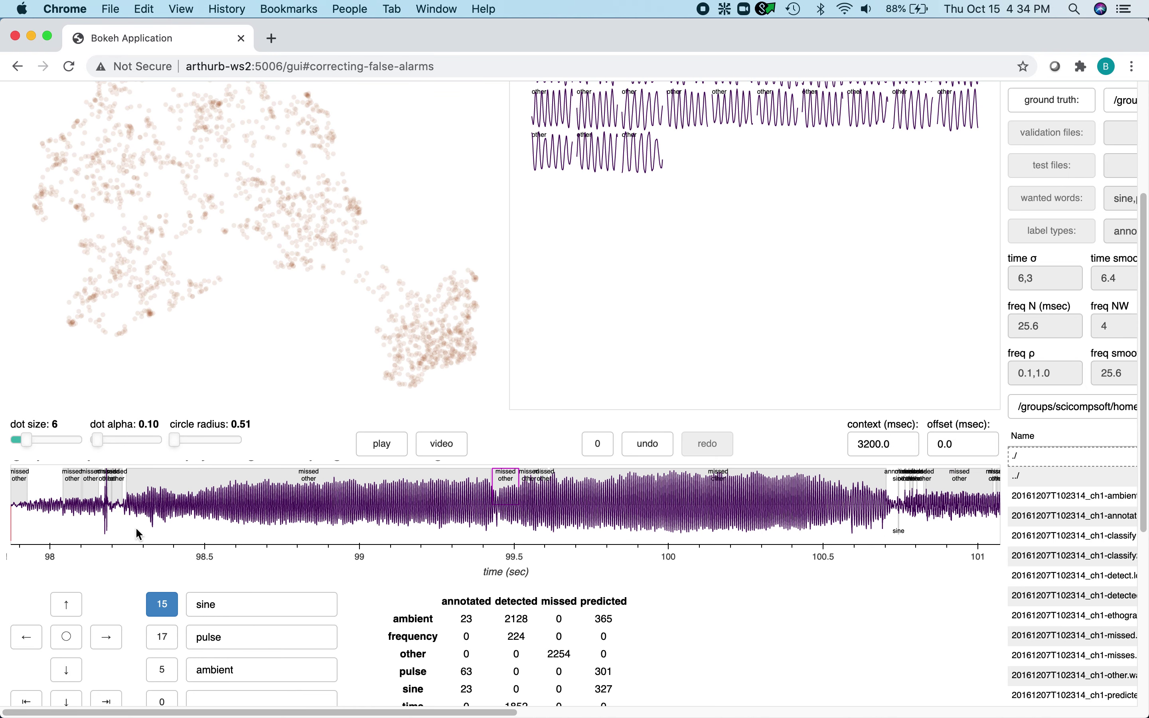
{"action": "left_click_drag", "start_coordinate": [135, 531], "coordinate": [885, 528]}
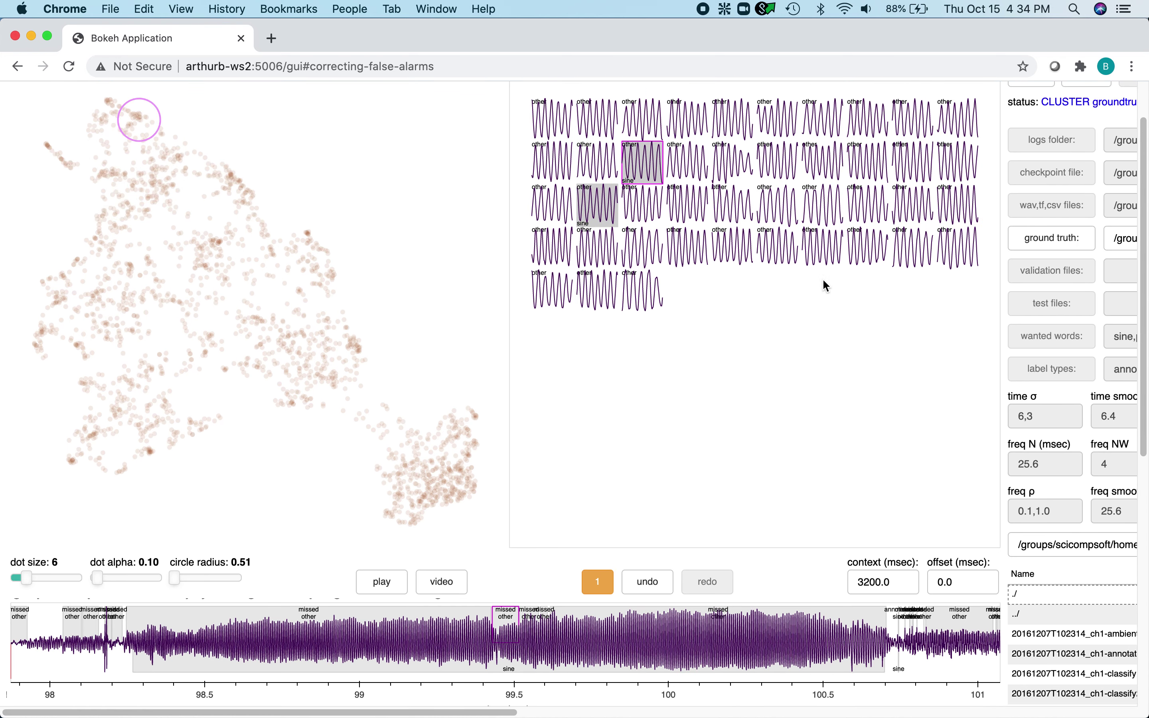
Show the same spot's snippet at about 48.15 s and label about 46.59–47.57, 47.63–48.26 and 48.33–48.54 s as sine
{"action": "left_click", "coordinate": [820, 252]}
{"action": "scroll", "coordinate": [793, 353], "scroll_direction": "down", "scroll_amount": 5}
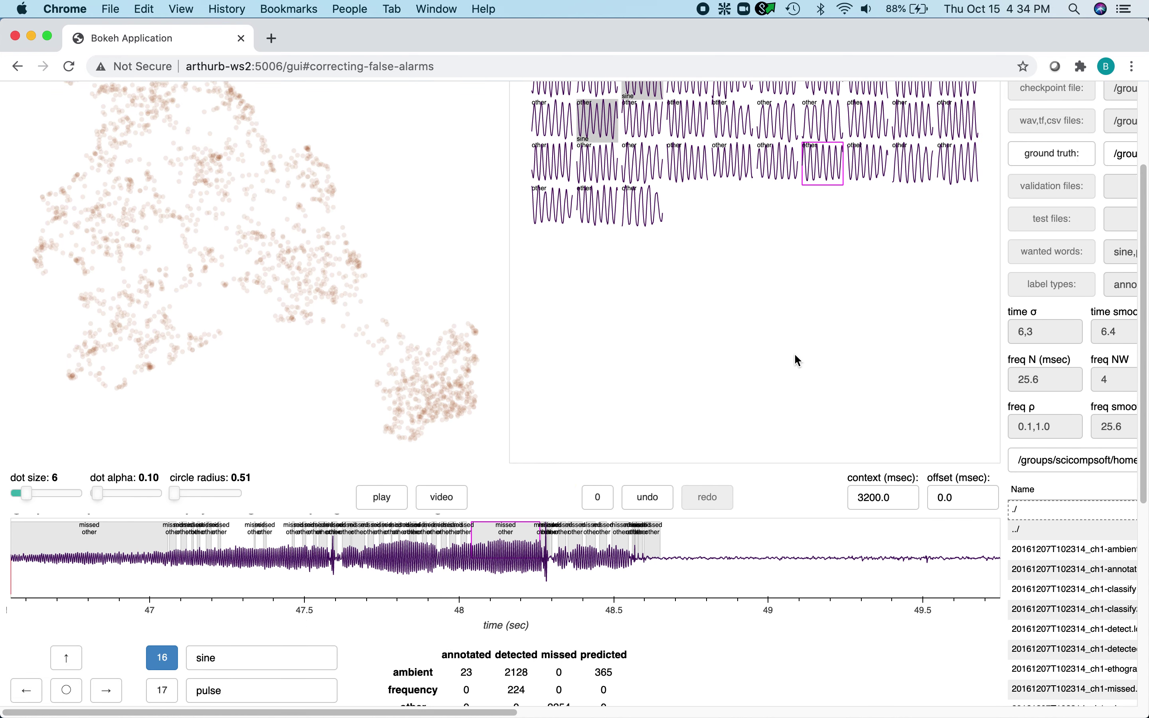
{"action": "left_click_drag", "start_coordinate": [348, 563], "coordinate": [628, 560]}
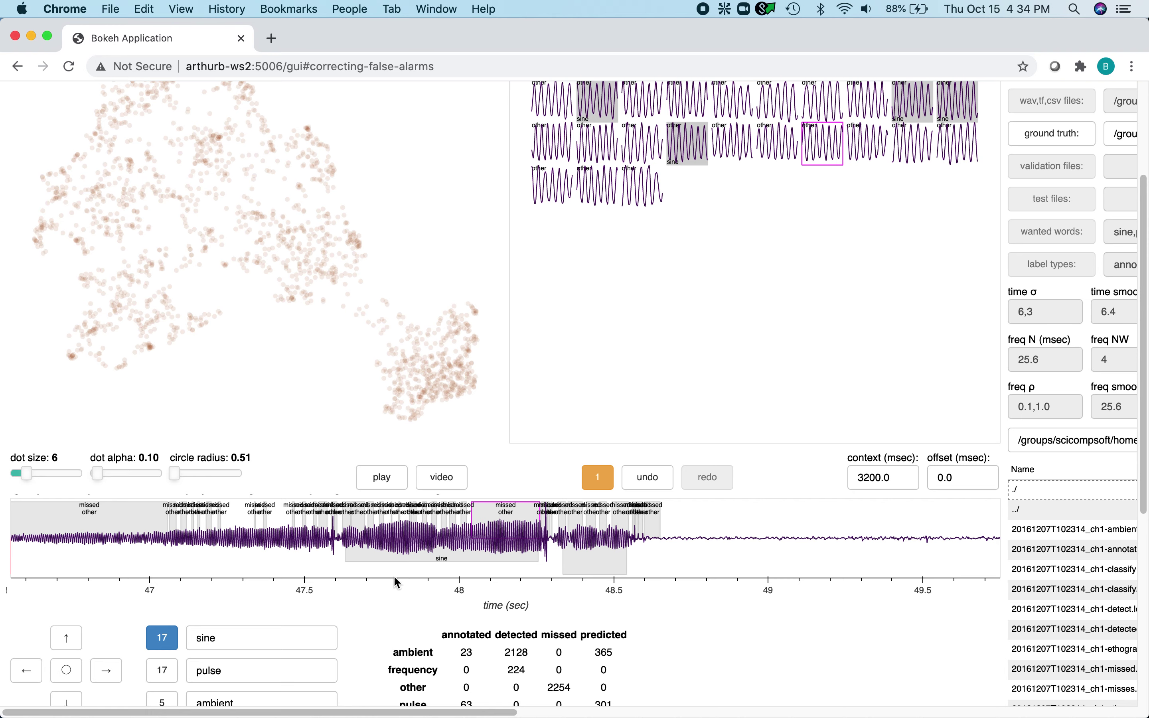
{"action": "left_click_drag", "start_coordinate": [327, 562], "coordinate": [22, 556]}
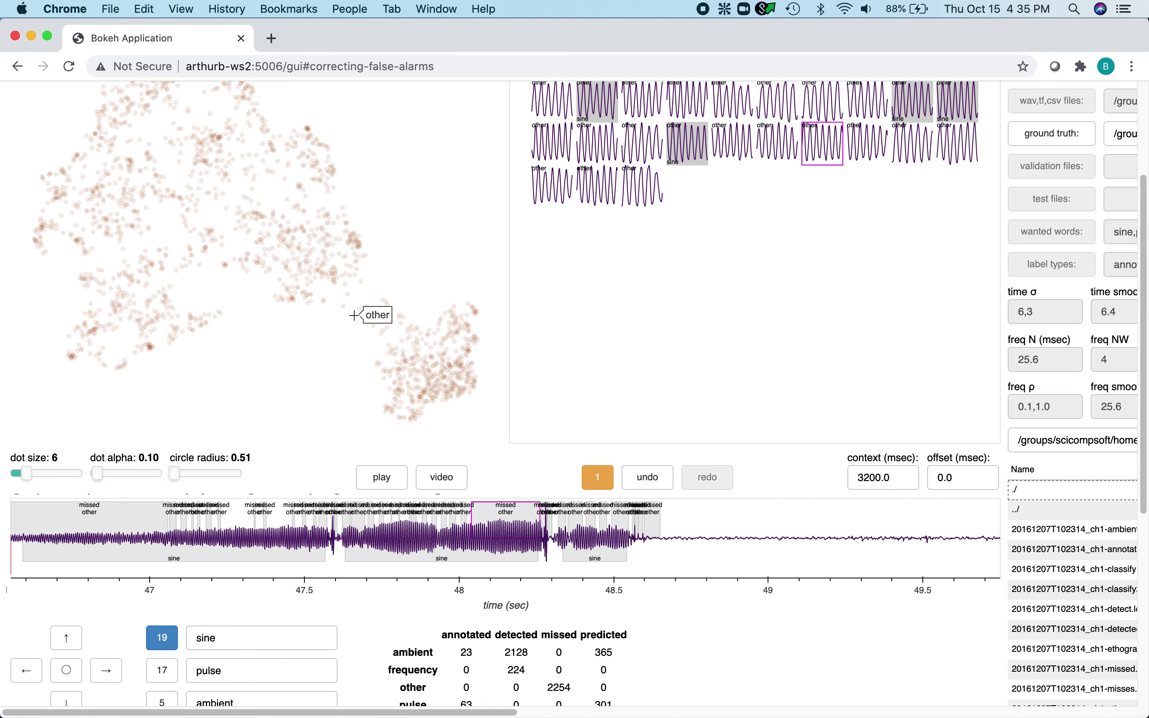
Select the upper left edge of the main cluster, show the snippet at about 122.47 s, and label about 122.07 to 123.07 s as sine
{"action": "scroll", "coordinate": [370, 314], "scroll_direction": "up", "scroll_amount": 3}
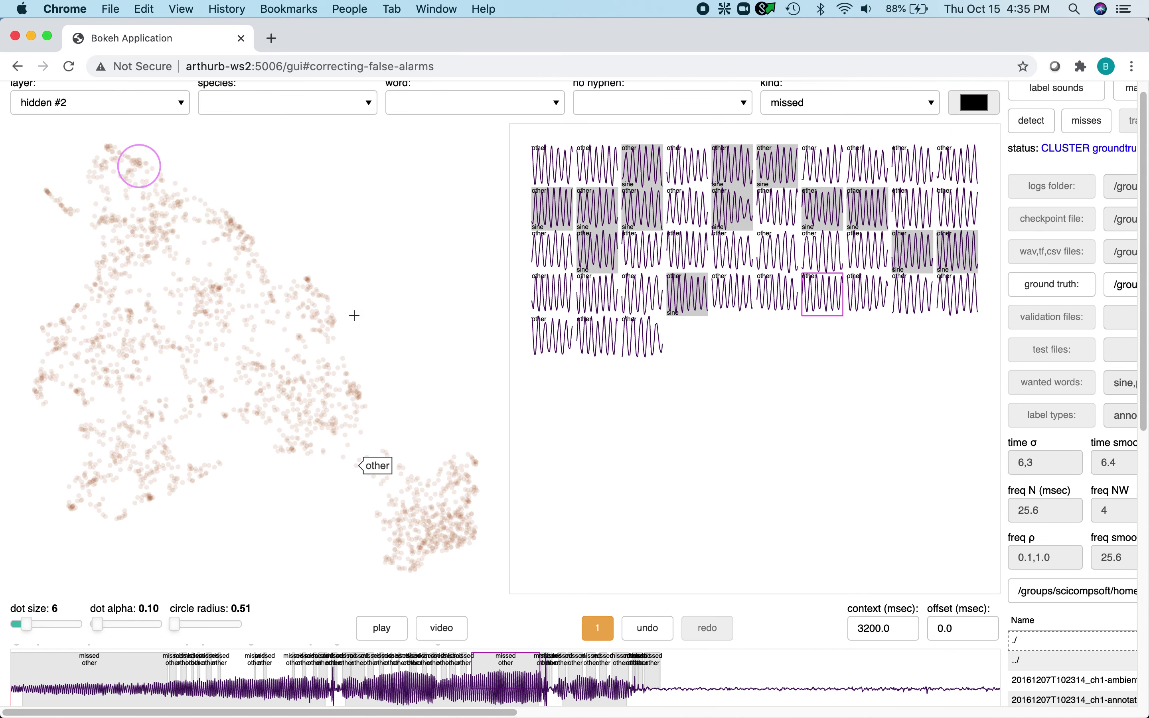
{"action": "left_click", "coordinate": [106, 220]}
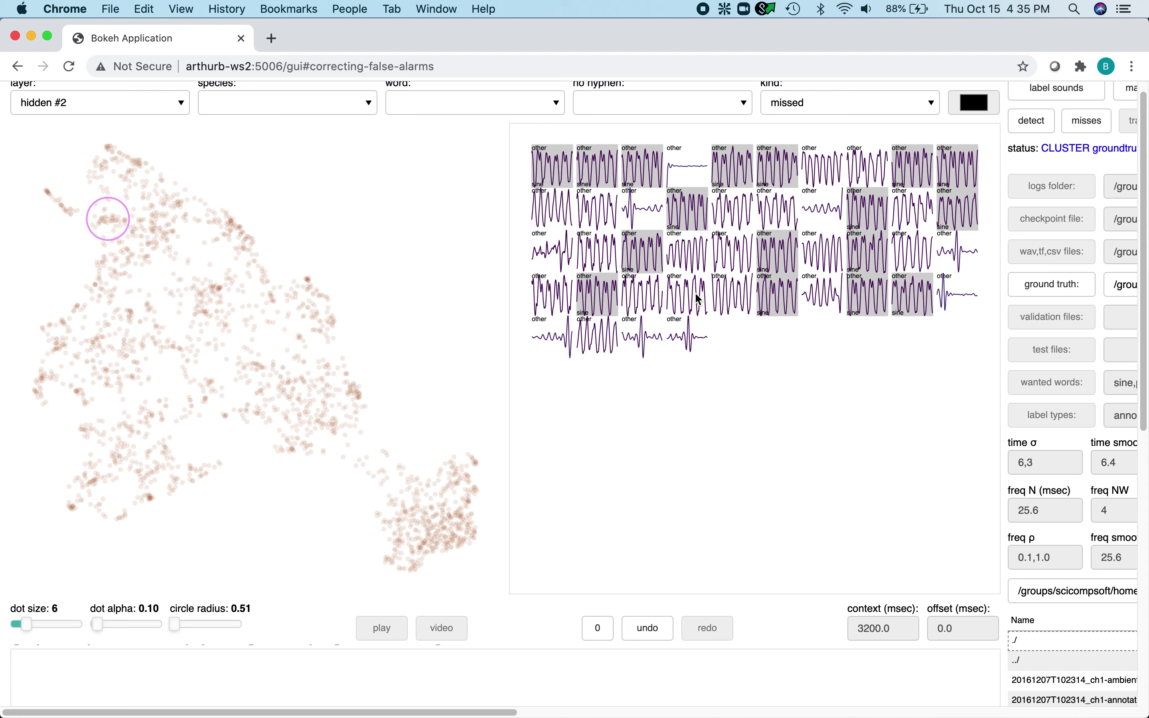
{"action": "scroll", "coordinate": [743, 394], "scroll_direction": "down", "scroll_amount": 4}
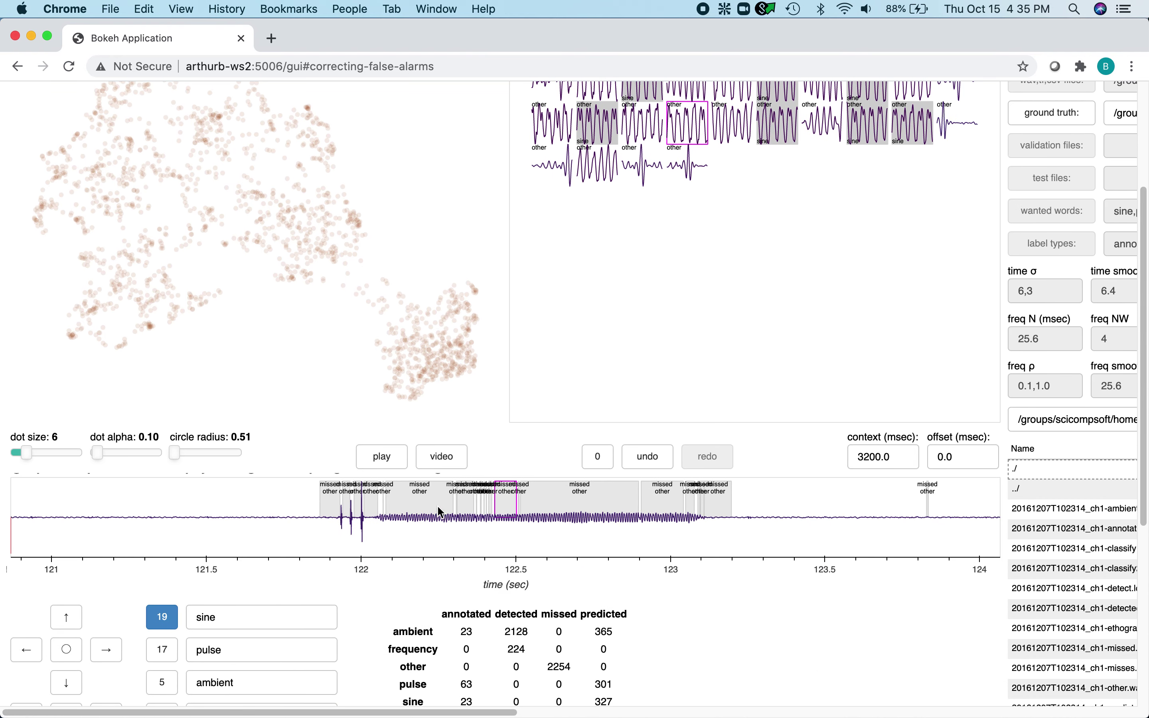
{"action": "left_click_drag", "start_coordinate": [386, 540], "coordinate": [692, 541]}
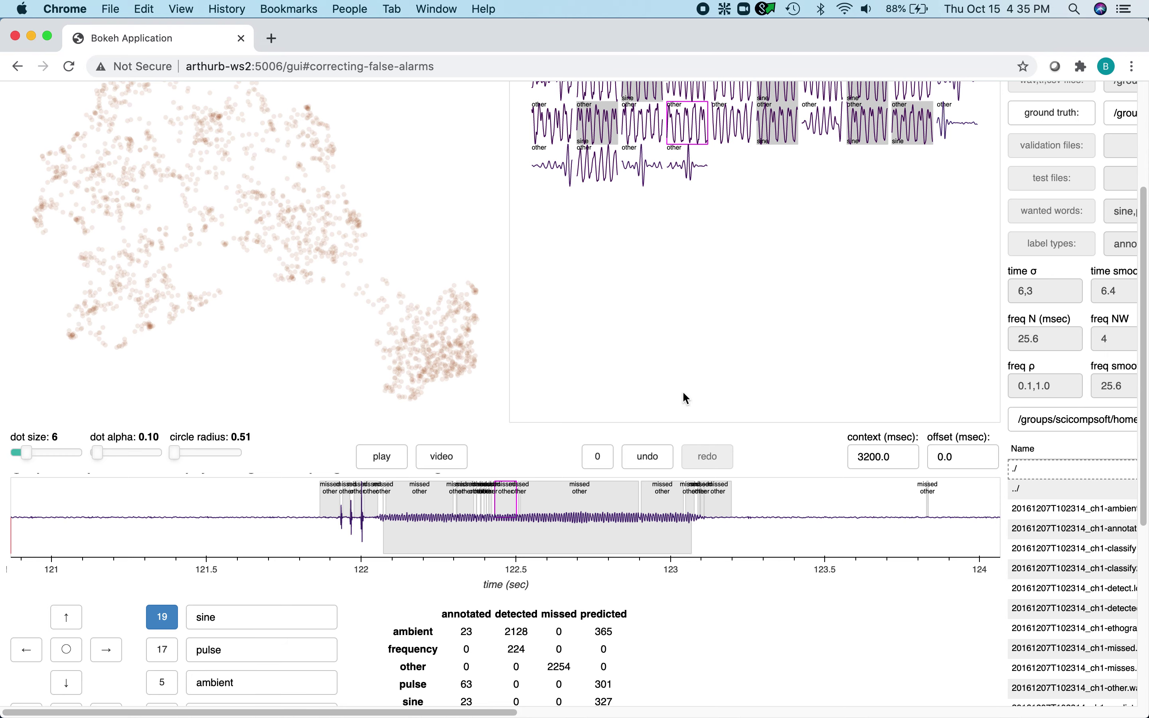
Select the small streak beside the main cluster and label the missed intervals at about 5.24–5.52, 5.86–6.26 and 6.46–7.14 s as sine
{"action": "scroll", "coordinate": [682, 375], "scroll_direction": "up", "scroll_amount": 3}
{"action": "left_click", "coordinate": [55, 167]}
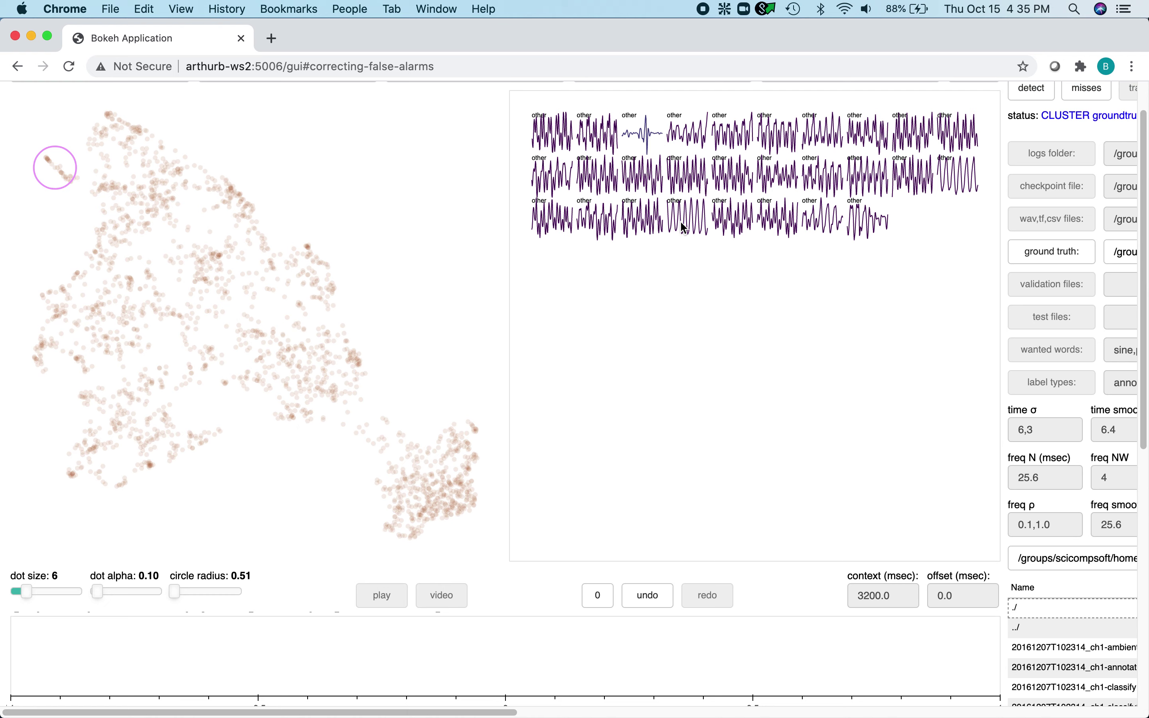
{"action": "left_click", "coordinate": [689, 229]}
{"action": "scroll", "coordinate": [727, 323], "scroll_direction": "down", "scroll_amount": 4}
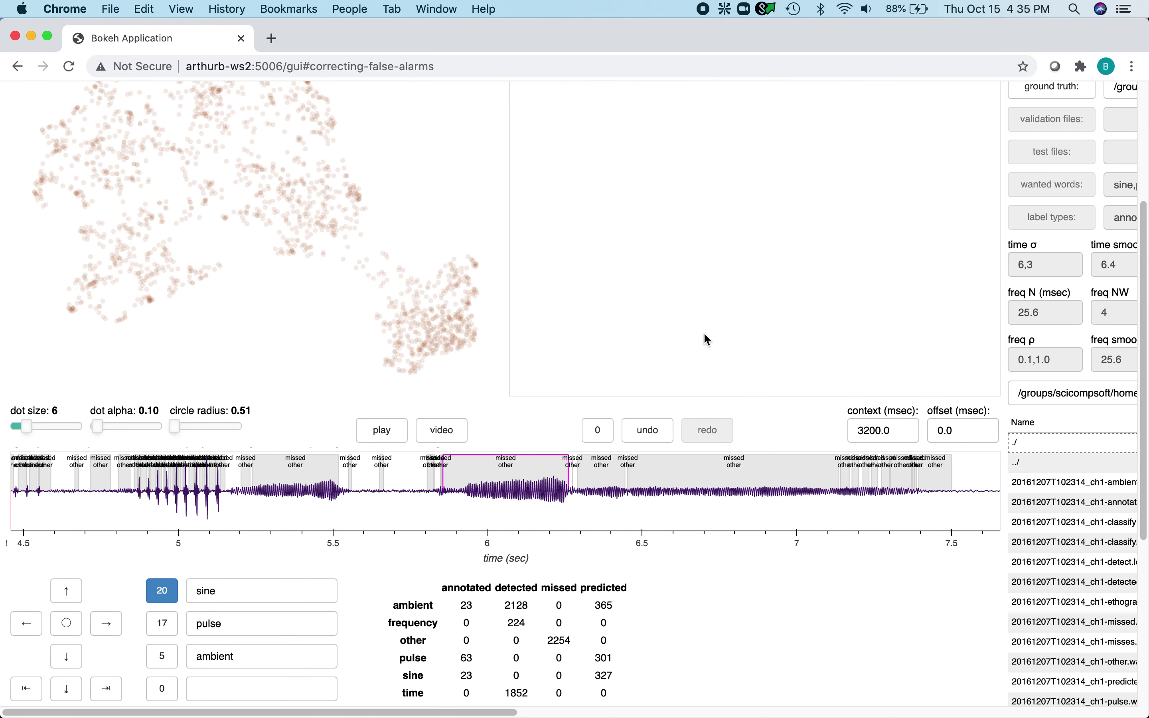
{"action": "double_click", "coordinate": [475, 470]}
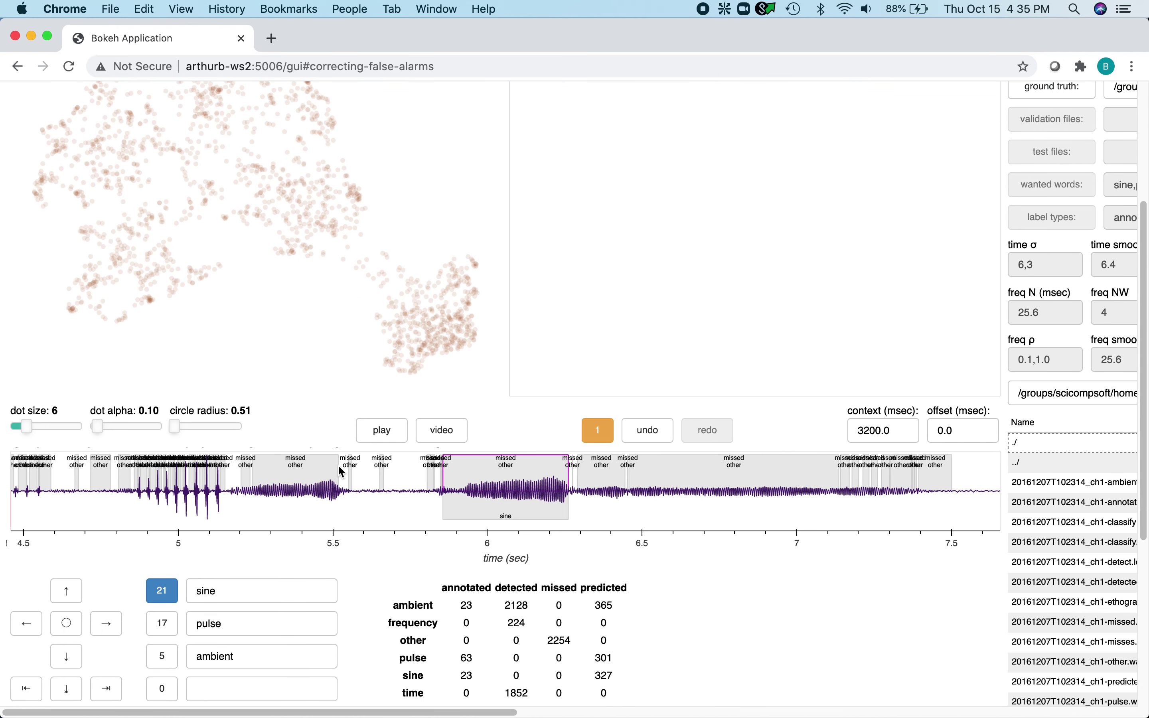
{"action": "double_click", "coordinate": [321, 473]}
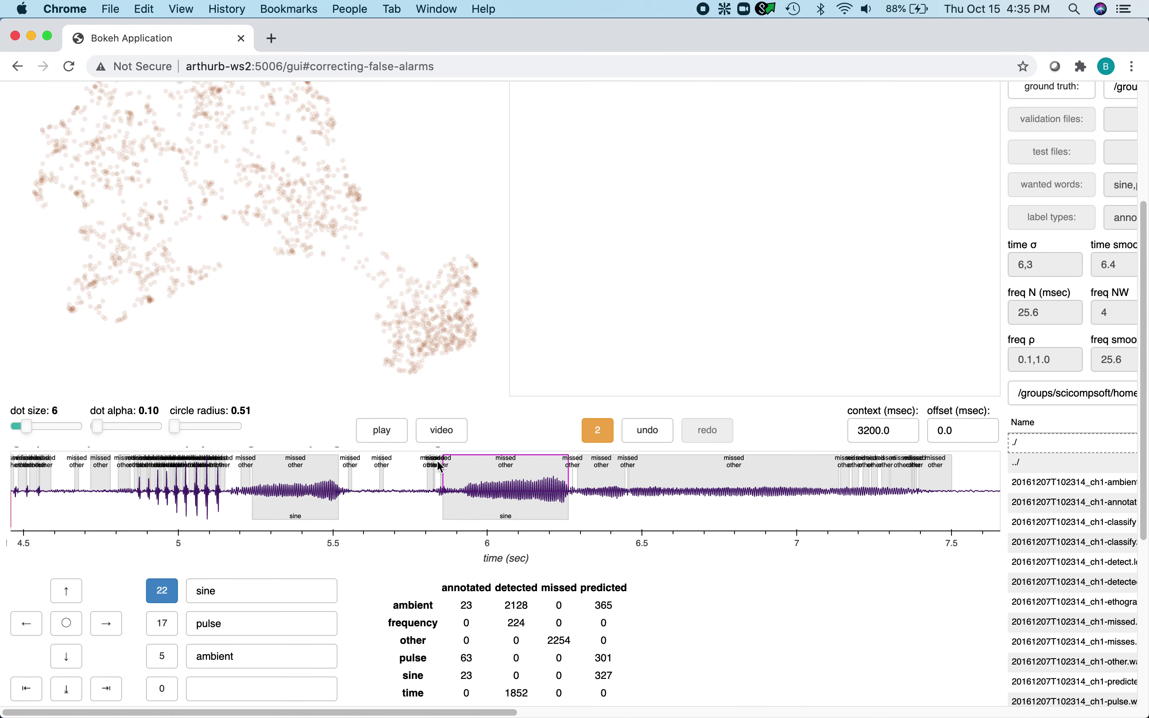
{"action": "double_click", "coordinate": [658, 468]}
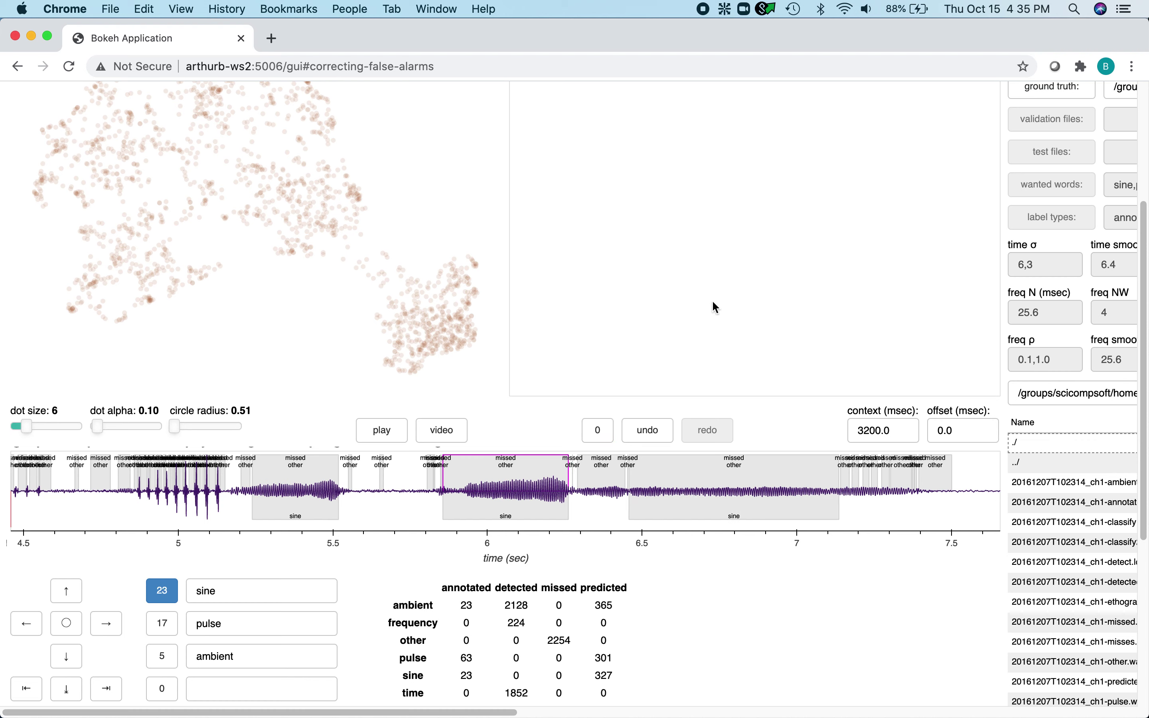
Narrow the waveform context to 400 ms around 5.26 s and label the peaks at about 5.09 and 5.13 s as pulse
{"action": "left_click", "coordinate": [67, 592]}
{"action": "left_click", "coordinate": [32, 626]}
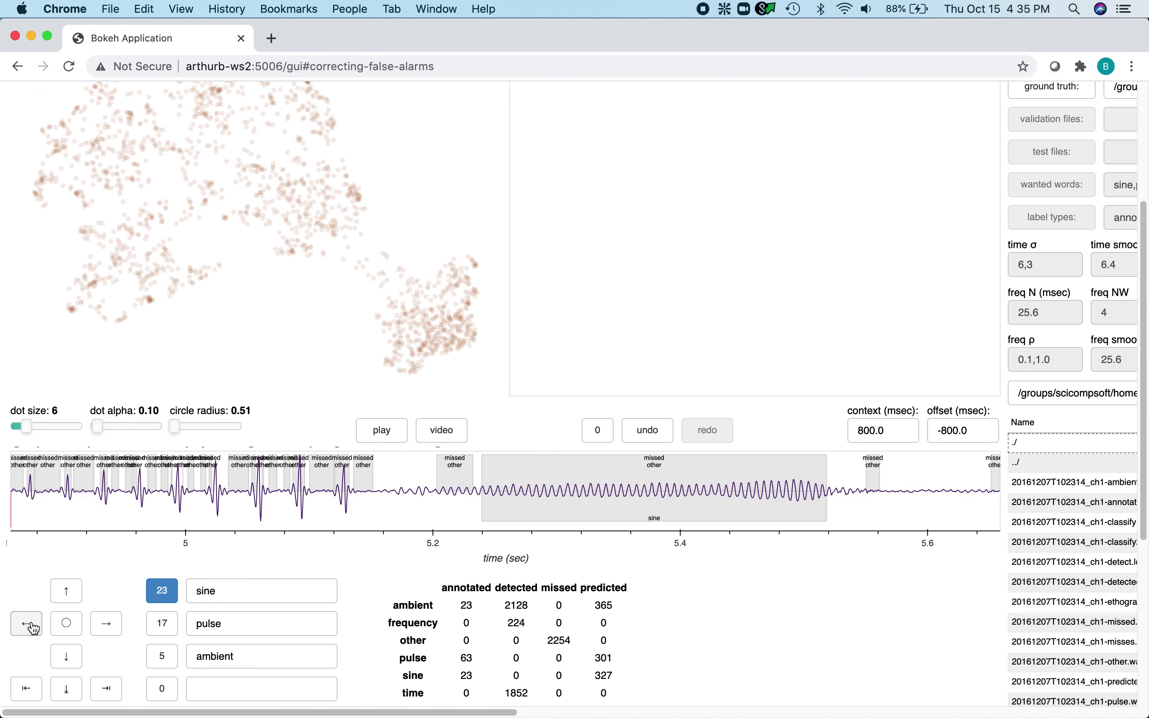
{"action": "left_click", "coordinate": [66, 603]}
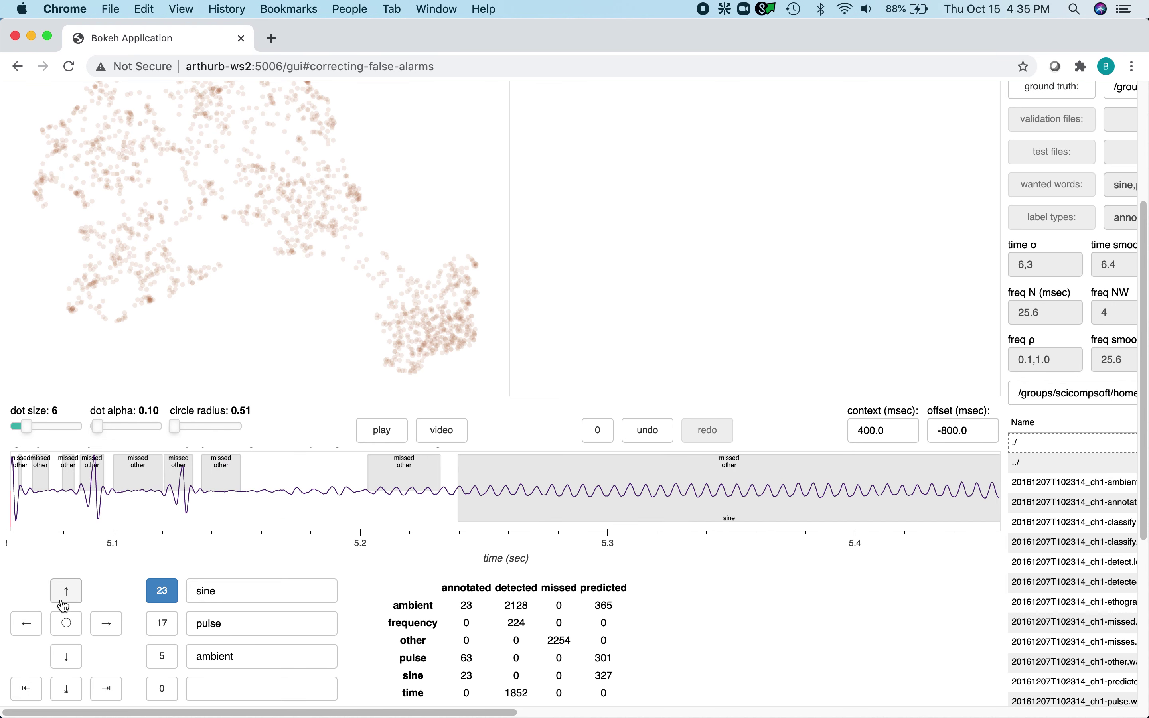
{"action": "left_click", "coordinate": [153, 626]}
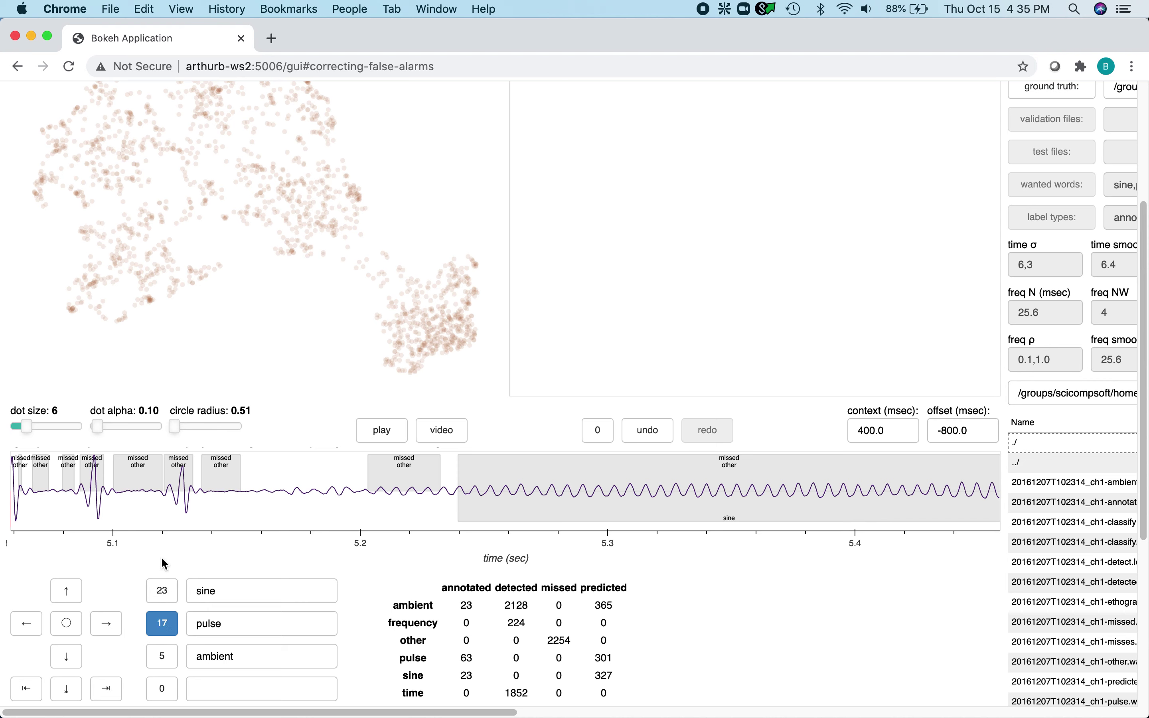
{"action": "double_click", "coordinate": [184, 502]}
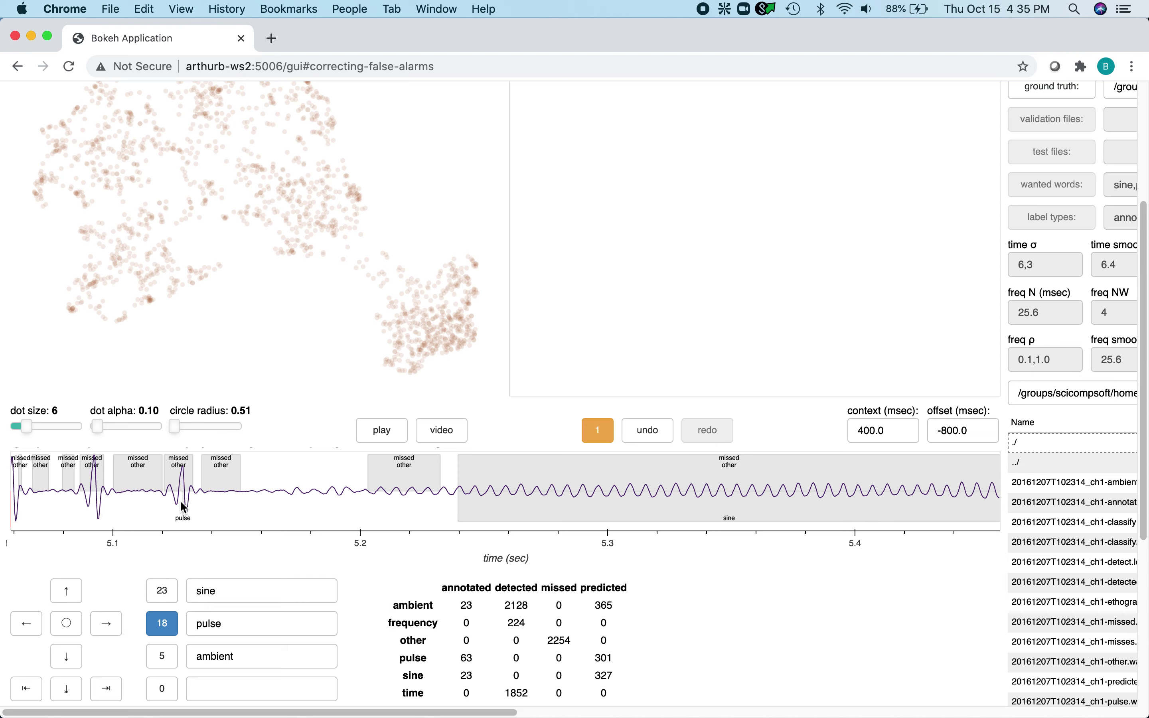
{"action": "double_click", "coordinate": [94, 508]}
Label the earlier peaks at about 4.87, 4.90 and 4.93 s as pulse
{"action": "left_click", "coordinate": [30, 624]}
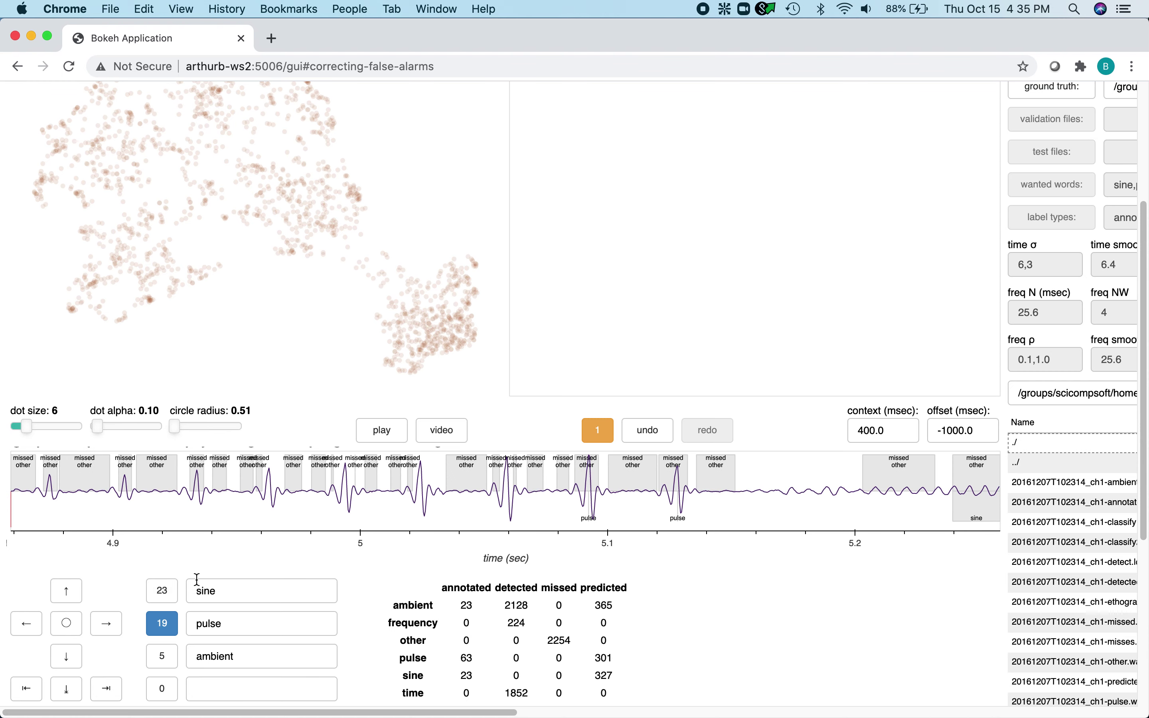
{"action": "double_click", "coordinate": [196, 507]}
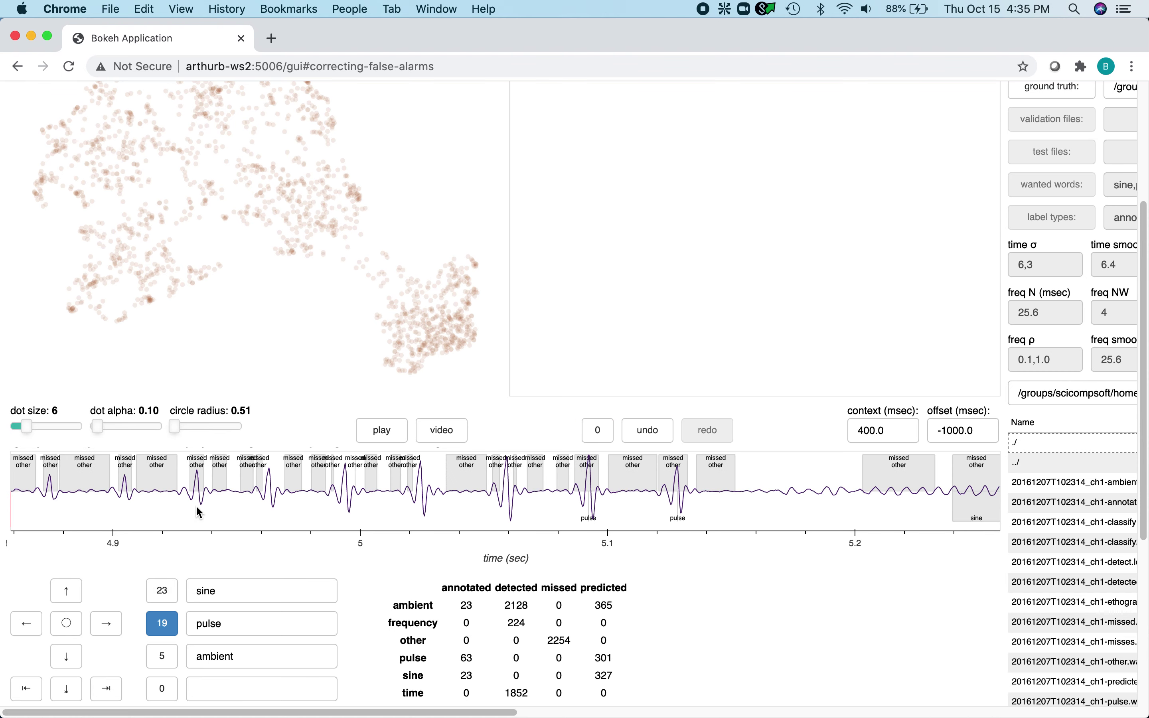
{"action": "double_click", "coordinate": [126, 506]}
{"action": "double_click", "coordinate": [54, 512]}
{"action": "left_click", "coordinate": [32, 626]}
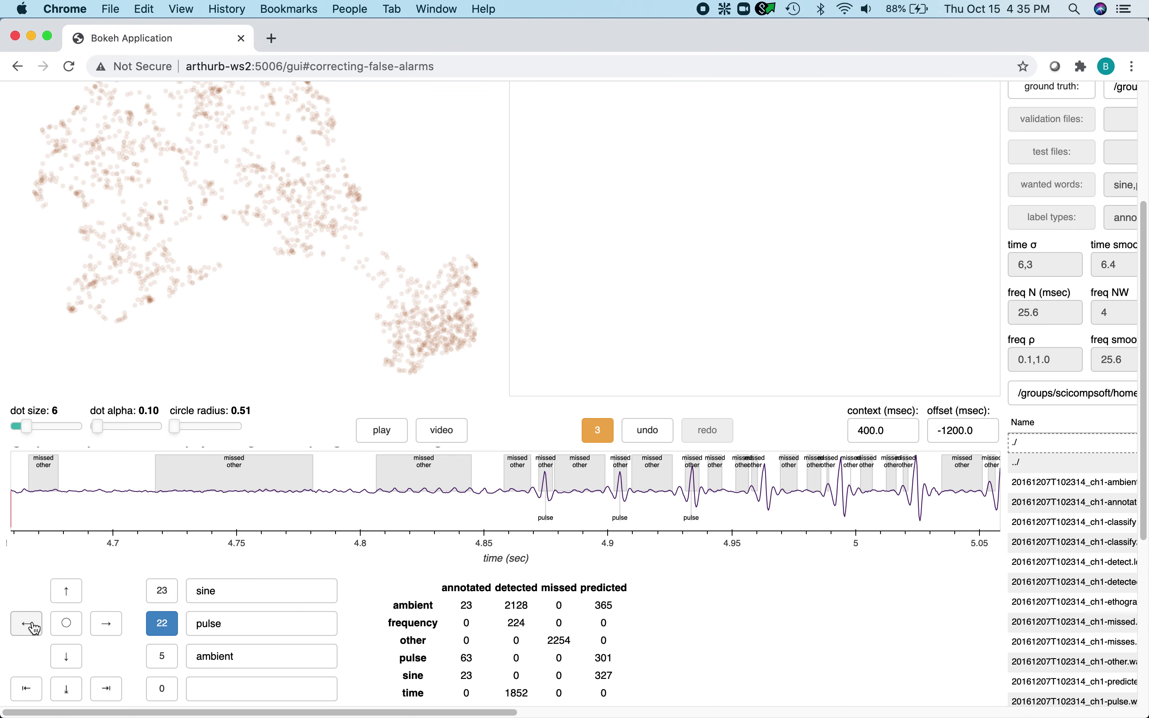
Select the dense spot at the main cluster's far left edge and label the peaks at about 72.43 and 72.55 s as pulse
{"action": "scroll", "coordinate": [495, 285], "scroll_direction": "up", "scroll_amount": 5}
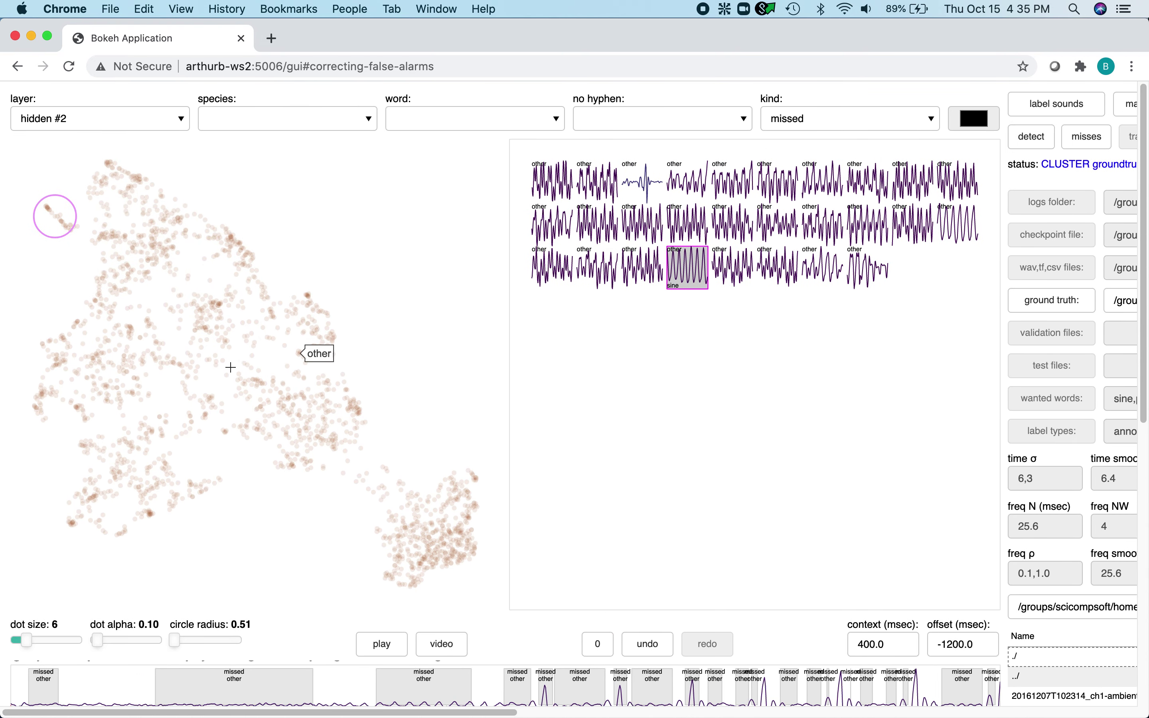
{"action": "scroll", "coordinate": [58, 360], "scroll_direction": "down", "scroll_amount": 5}
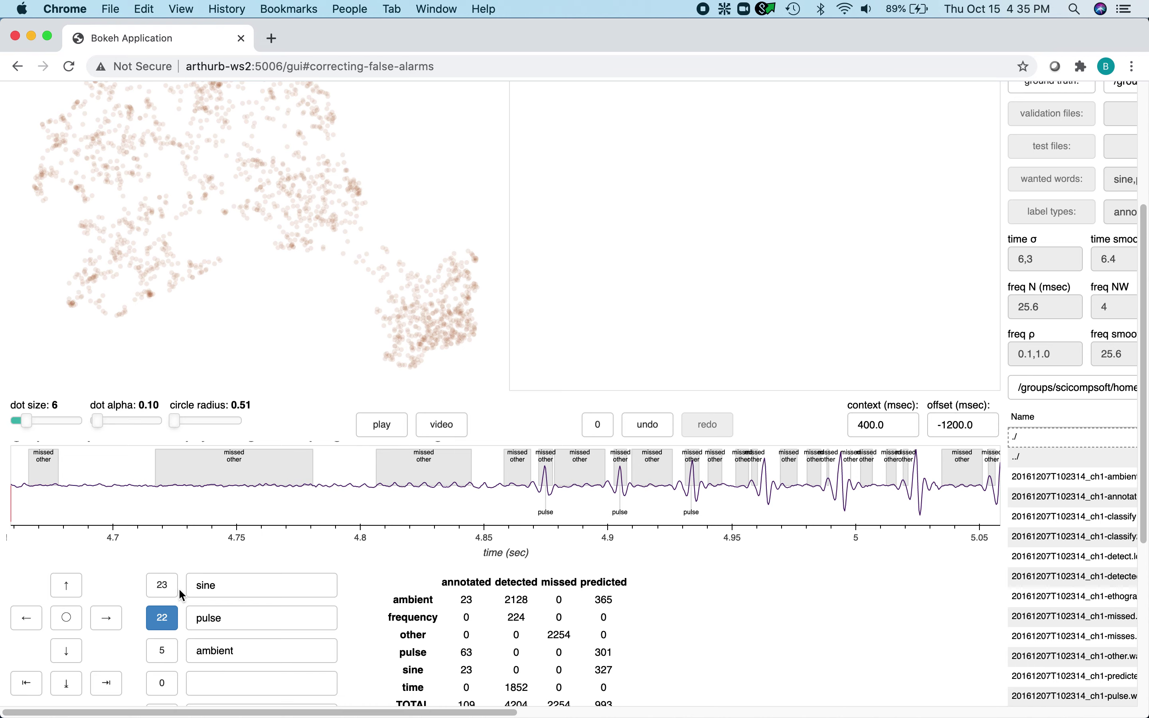
{"action": "scroll", "coordinate": [178, 589], "scroll_direction": "up", "scroll_amount": 3}
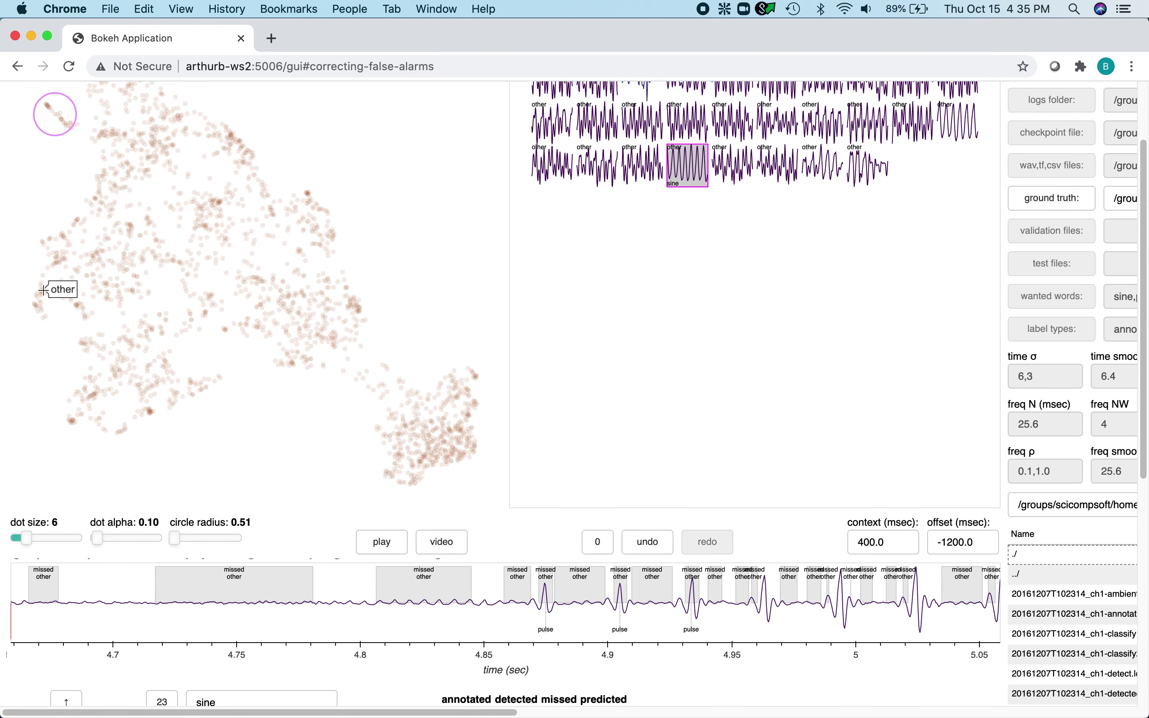
{"action": "left_click", "coordinate": [44, 291]}
{"action": "scroll", "coordinate": [615, 212], "scroll_direction": "up", "scroll_amount": 3}
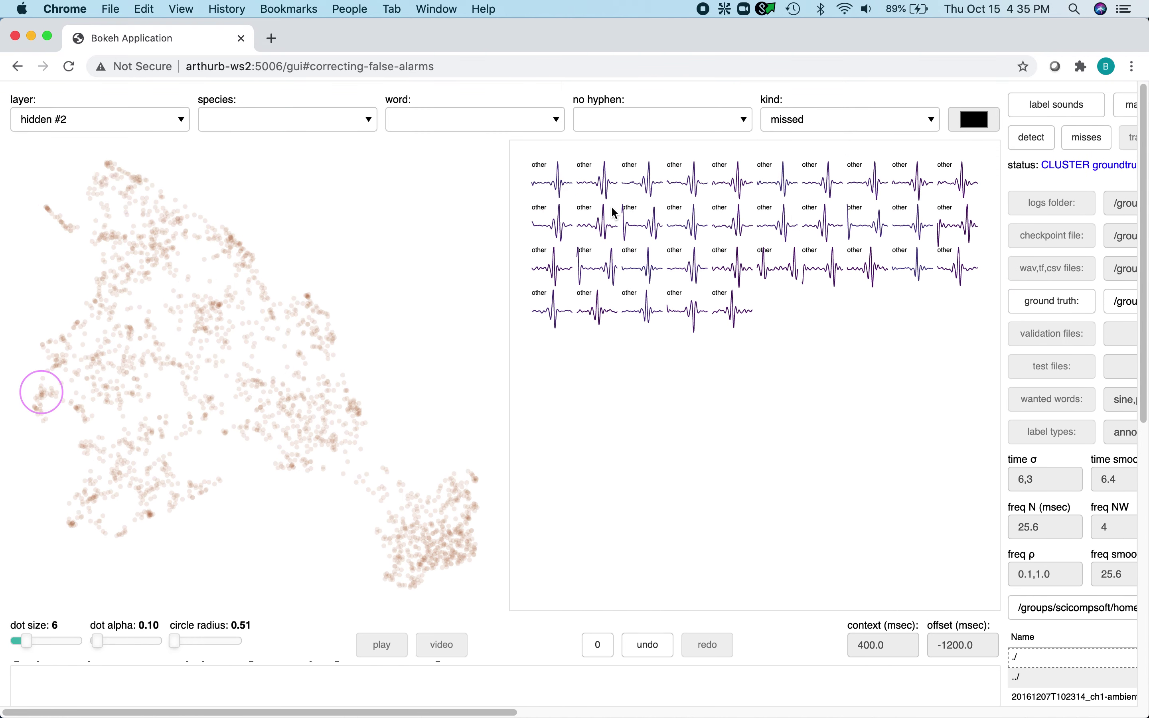
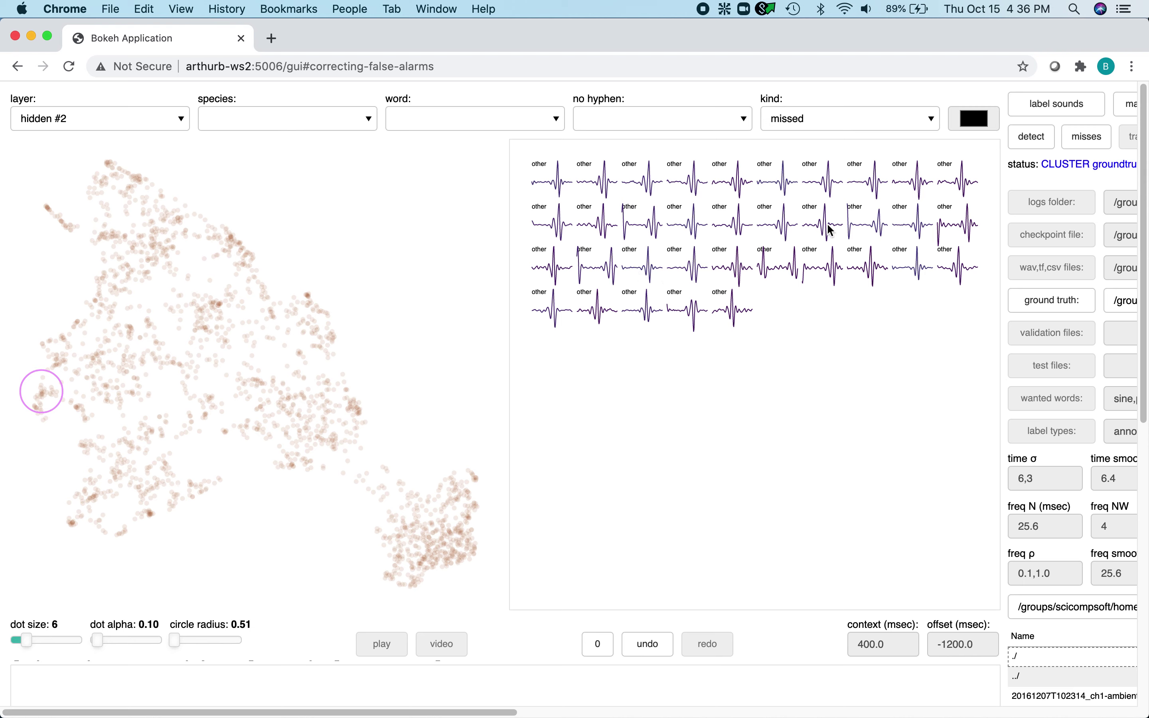
{"action": "scroll", "coordinate": [842, 374], "scroll_direction": "down", "scroll_amount": 5}
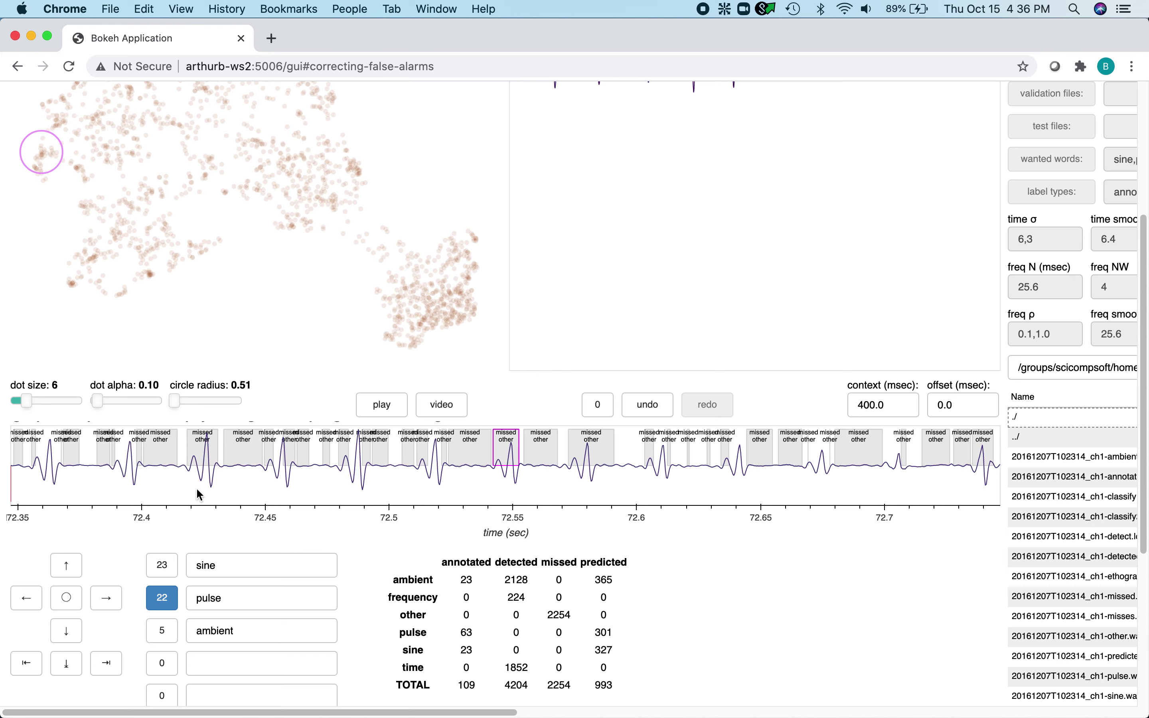
{"action": "left_click", "coordinate": [208, 482]}
{"action": "left_click", "coordinate": [510, 483]}
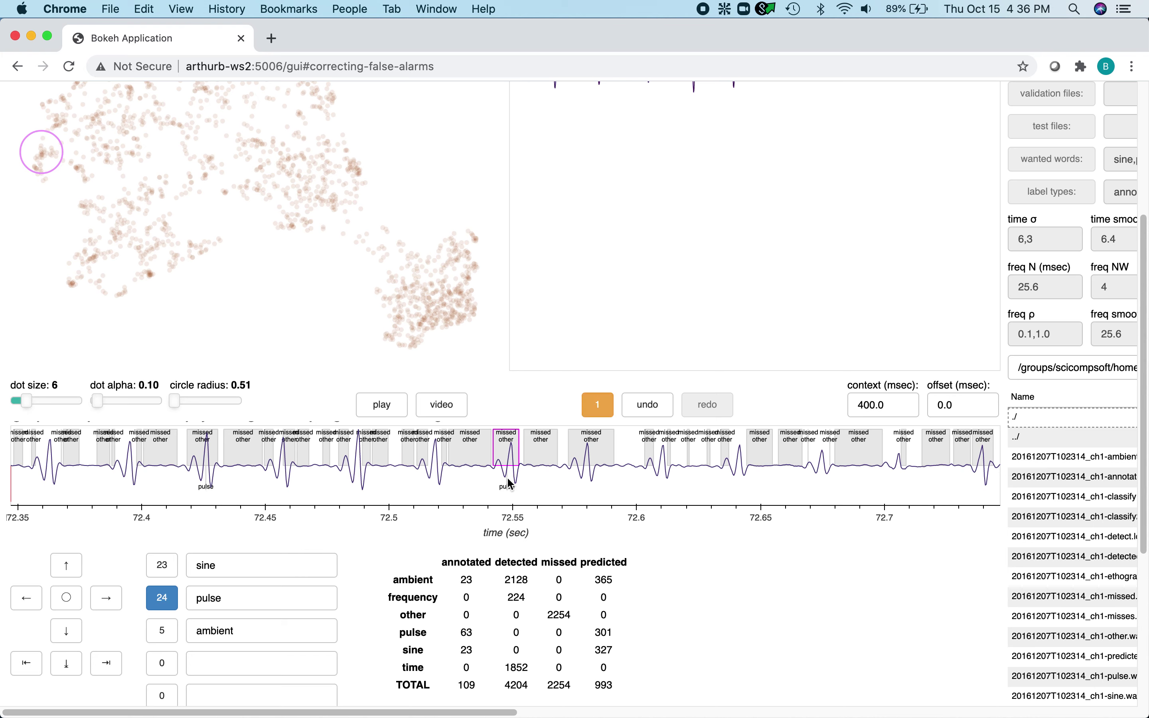
Label the peaks at about 72.74 and 72.78 s as pulse, and return the waveform to the stretch before 72.55 s
{"action": "left_click", "coordinate": [105, 598]}
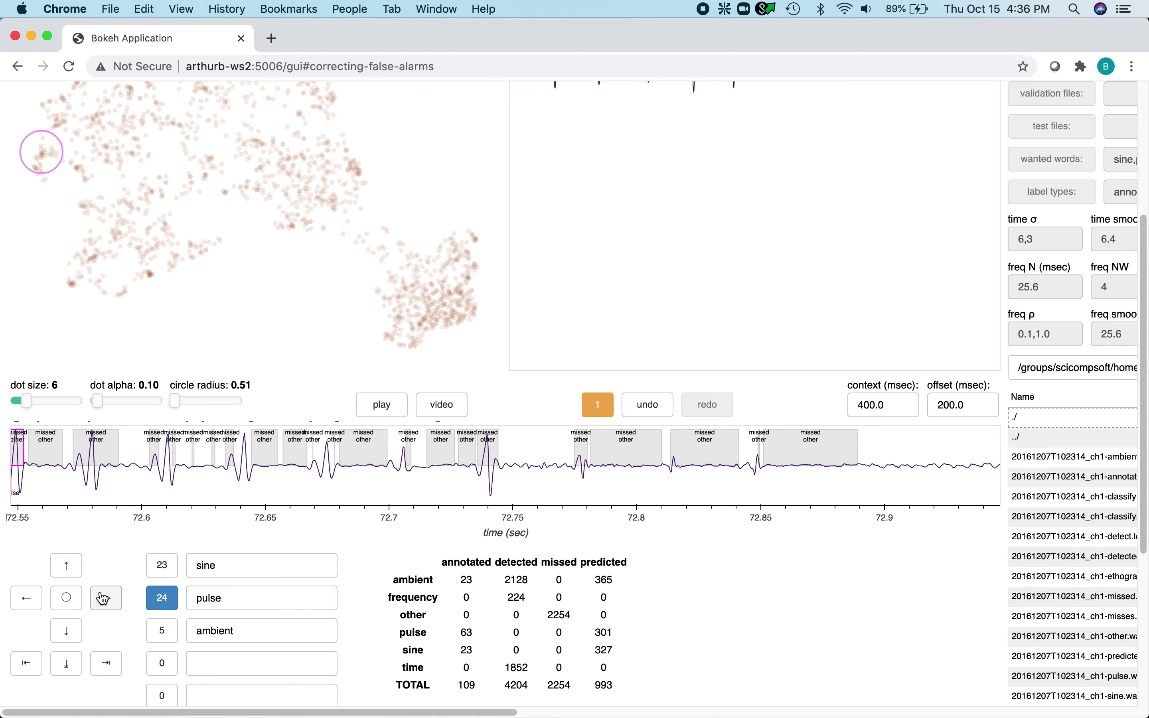
{"action": "left_click", "coordinate": [492, 481]}
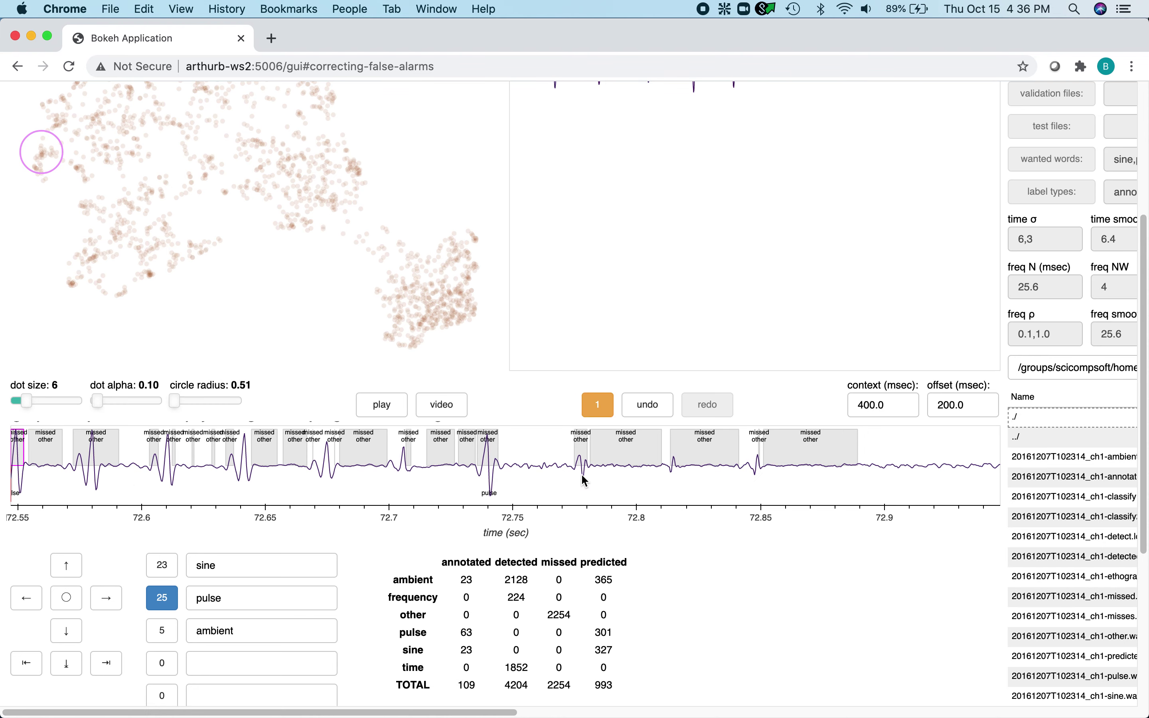
{"action": "left_click", "coordinate": [22, 599]}
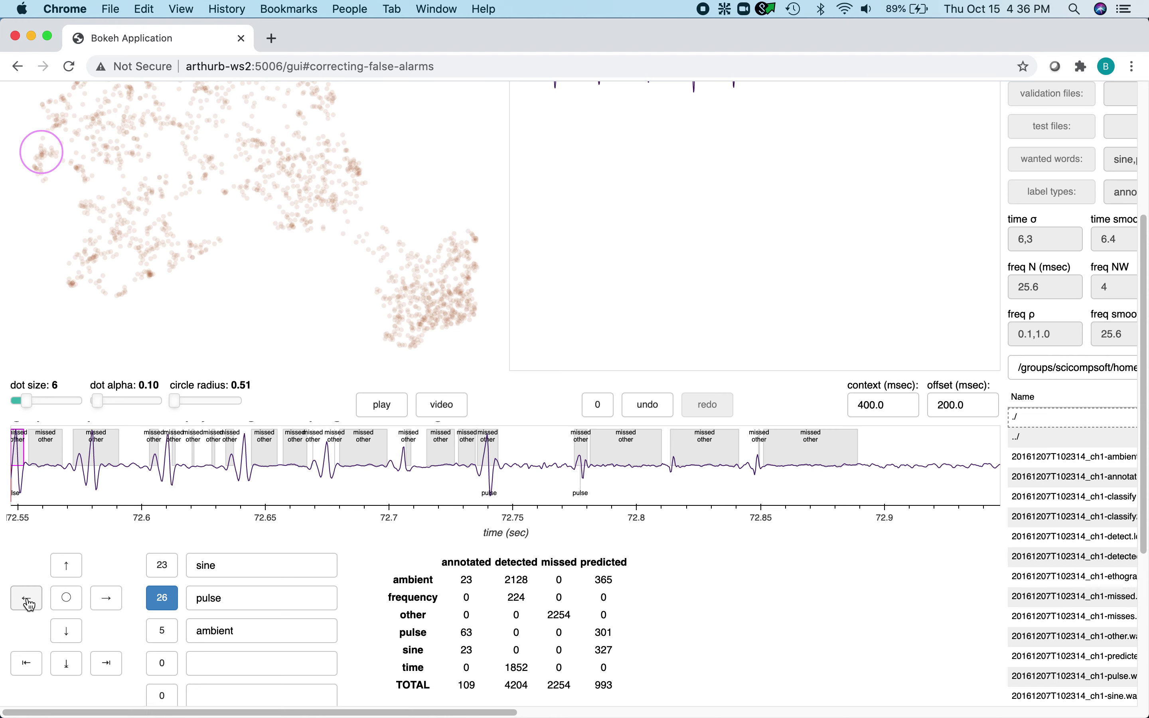
{"action": "left_click", "coordinate": [27, 602]}
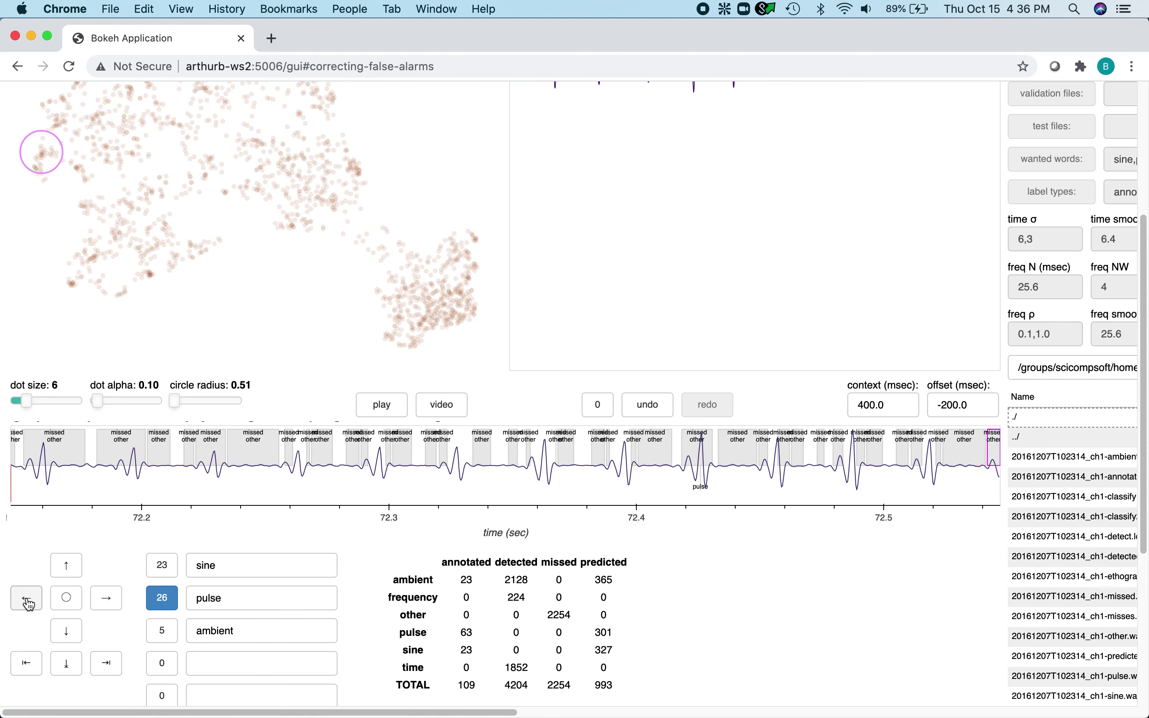
Label the peaks at about 72.16, 72.20 and 72.23 s as pulse
{"action": "left_click", "coordinate": [214, 489]}
{"action": "left_click", "coordinate": [131, 477]}
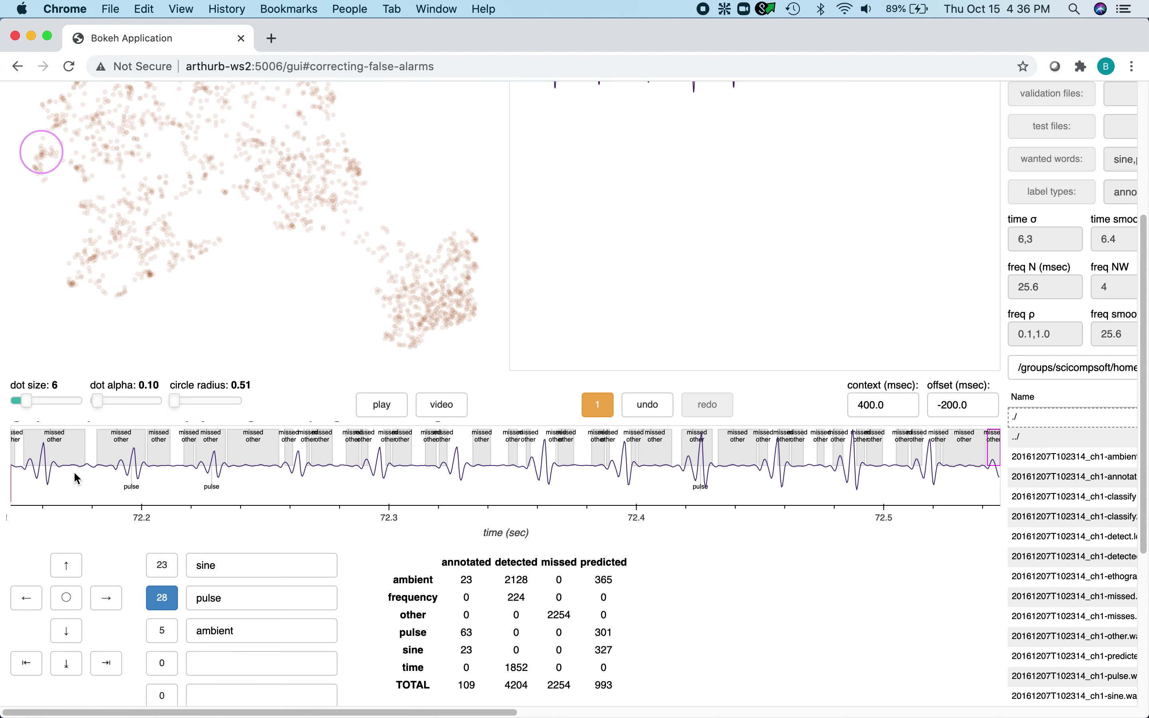
{"action": "left_click", "coordinate": [45, 482]}
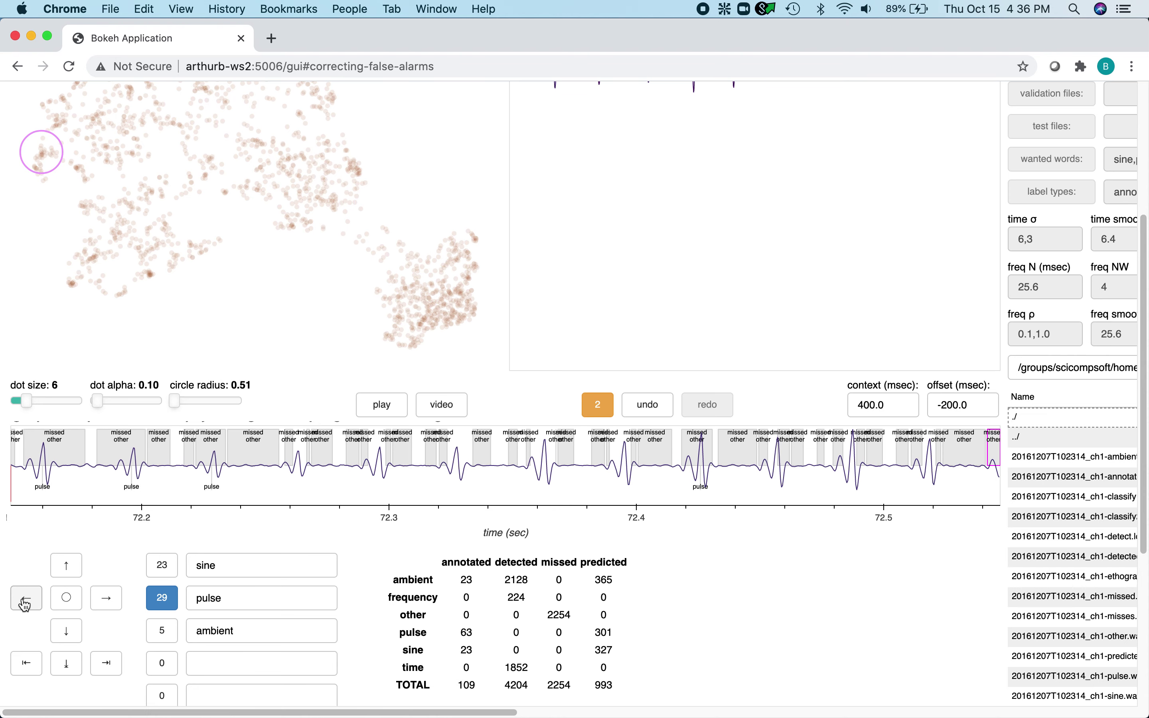
Shift the waveform back to the stretch before 72.15 s and label the peaks at about 72.05, 72.09 and 72.13 s as pulse
{"action": "left_click", "coordinate": [24, 603]}
{"action": "left_click", "coordinate": [25, 603]}
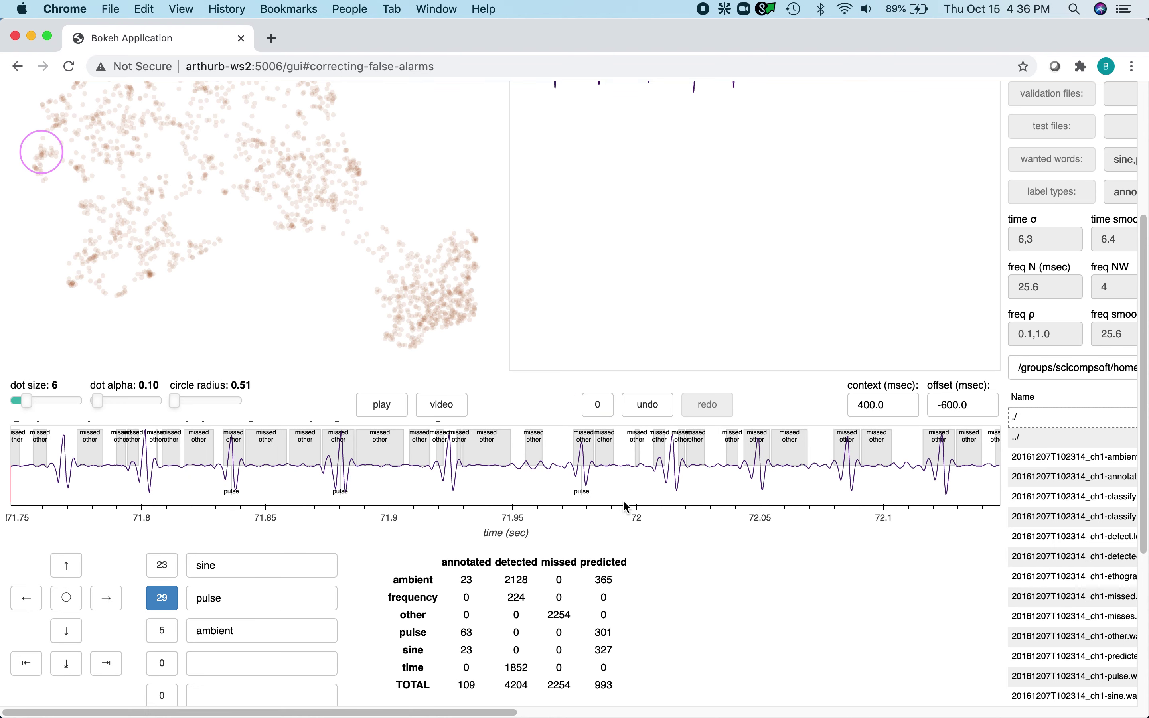
{"action": "left_click", "coordinate": [944, 486]}
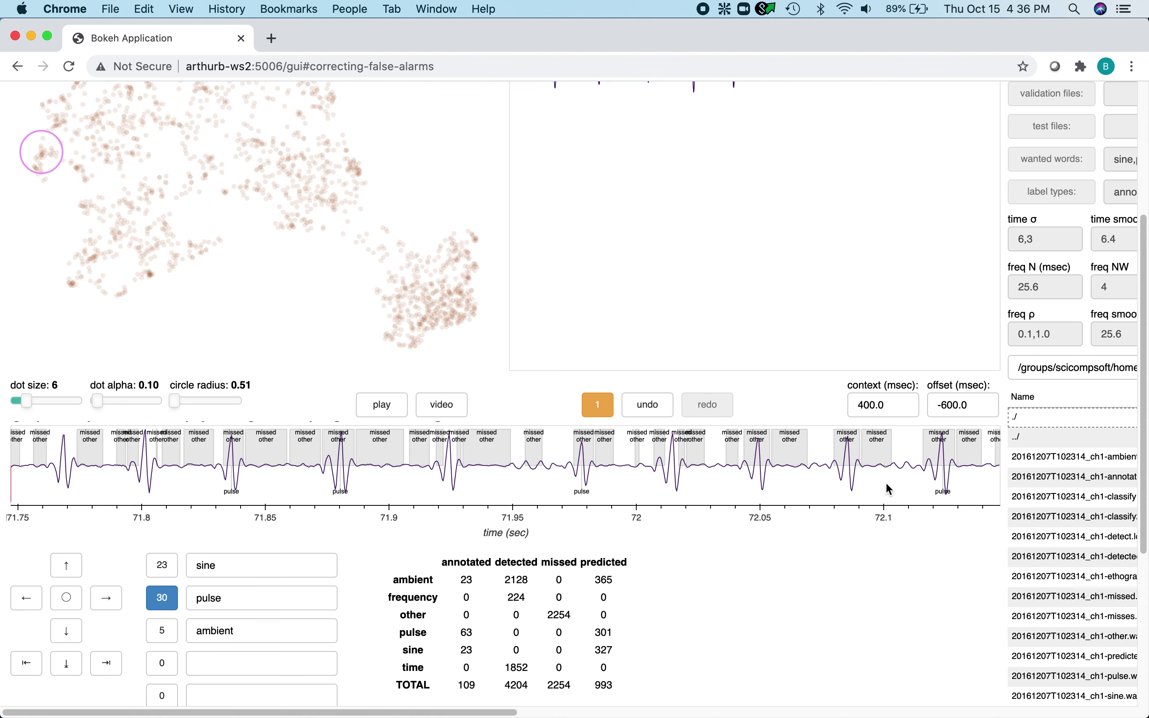
{"action": "left_click", "coordinate": [851, 489]}
{"action": "left_click", "coordinate": [760, 489]}
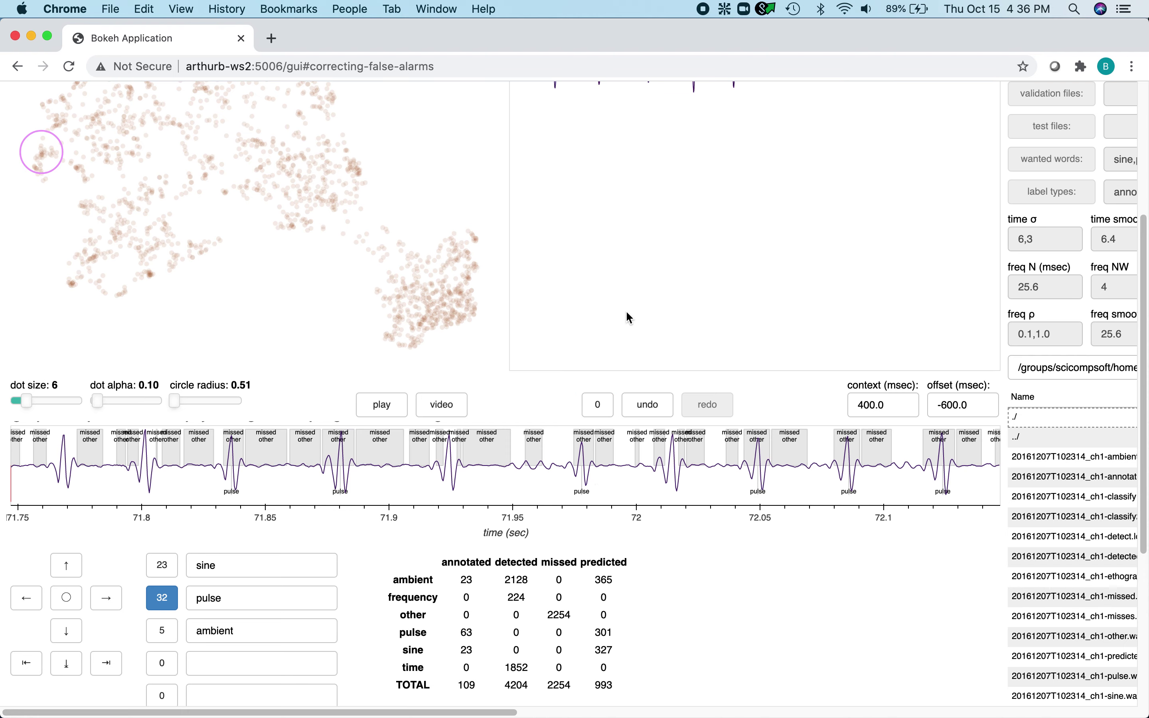
Open another sound from the selected spot's snippets and label the peak at about 198.91 s as pulse
{"action": "scroll", "coordinate": [629, 318], "scroll_direction": "up", "scroll_amount": 5}
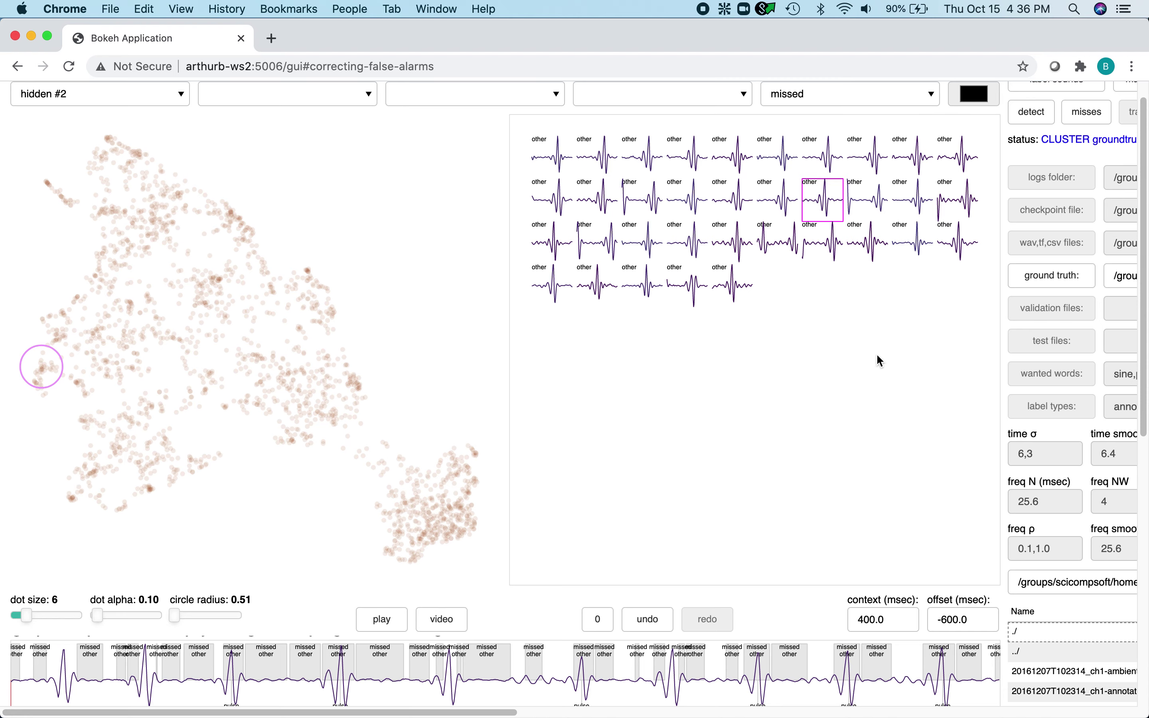
{"action": "scroll", "coordinate": [872, 358], "scroll_direction": "down", "scroll_amount": 5}
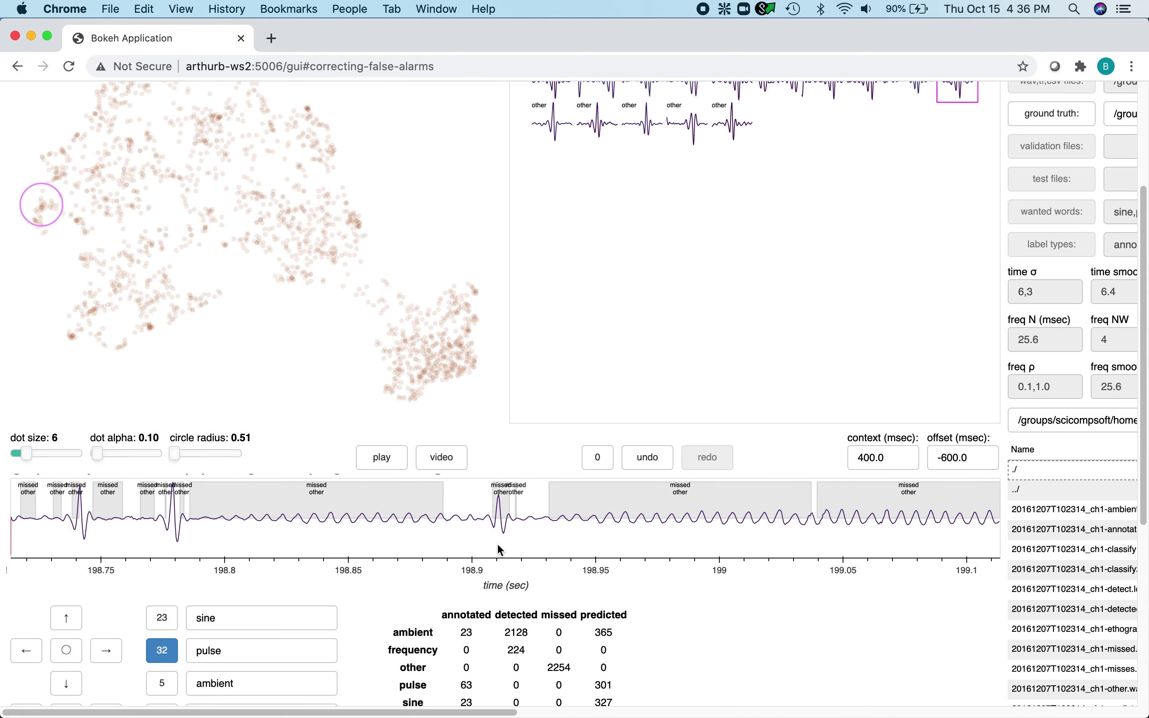
{"action": "left_click", "coordinate": [502, 546]}
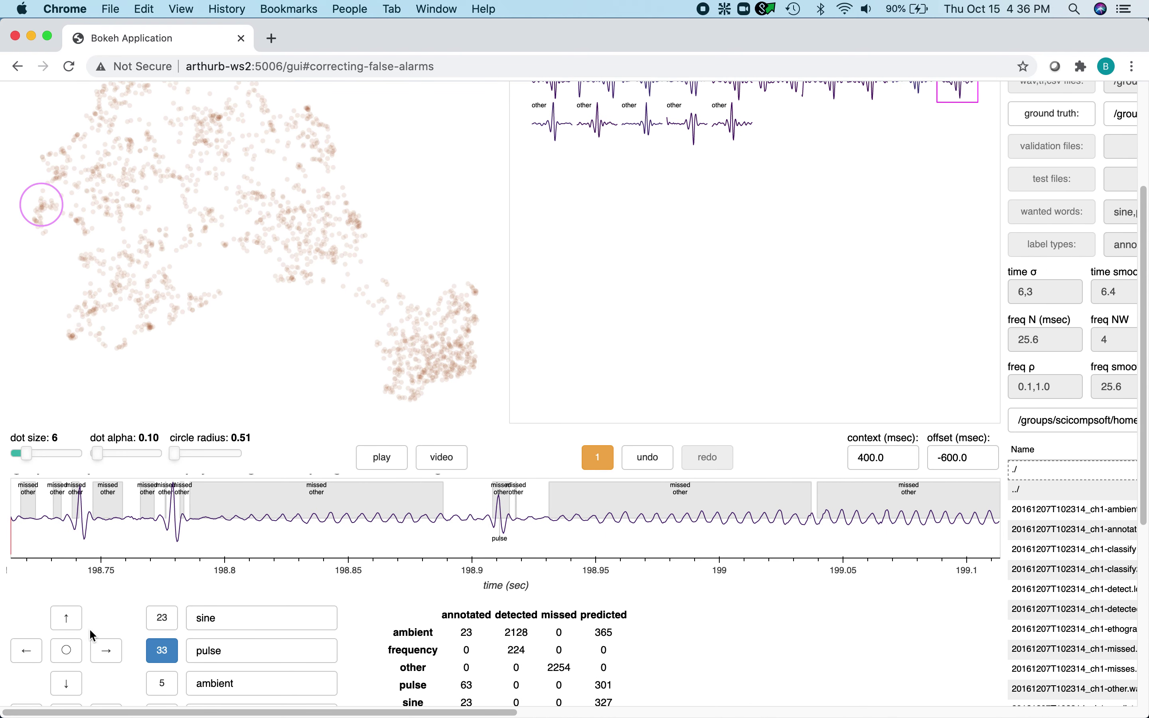
Recenter the waveform on the selected sound and label the peaks at about 199.51, 199.54, 199.57 and 199.60 s as pulse
{"action": "left_click", "coordinate": [67, 650]}
{"action": "double_click", "coordinate": [509, 539]}
{"action": "double_click", "coordinate": [576, 539]}
{"action": "double_click", "coordinate": [648, 538]}
{"action": "double_click", "coordinate": [724, 541]}
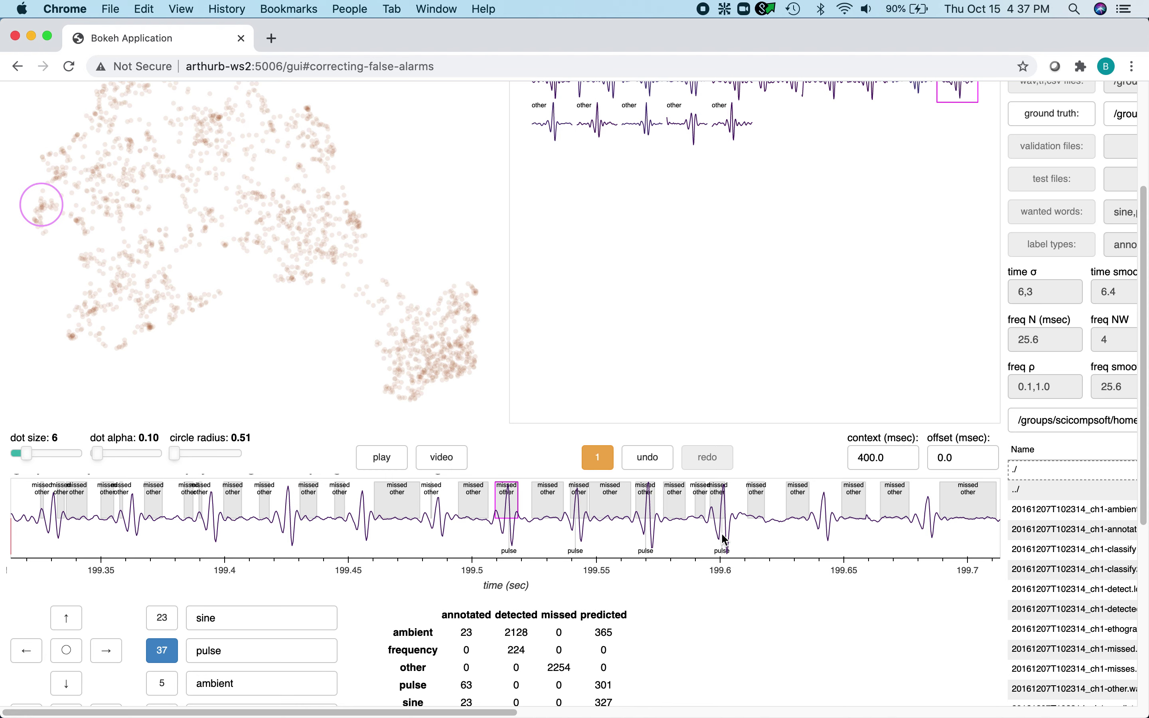
Select the spot just above on the main cluster's left edge, open one of its sounds, and label the peaks at about 131.49 and 131.52 s as pulse
{"action": "scroll", "coordinate": [692, 294], "scroll_direction": "up", "scroll_amount": 3}
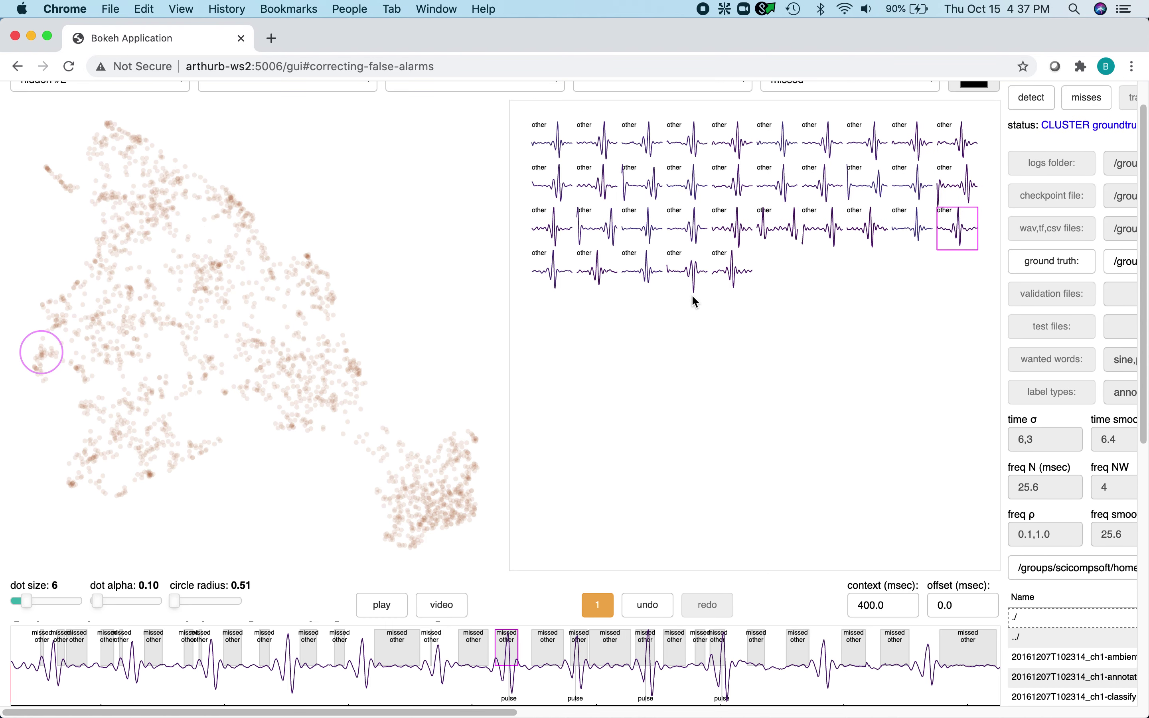
{"action": "left_click", "coordinate": [84, 377]}
{"action": "left_click", "coordinate": [60, 325]}
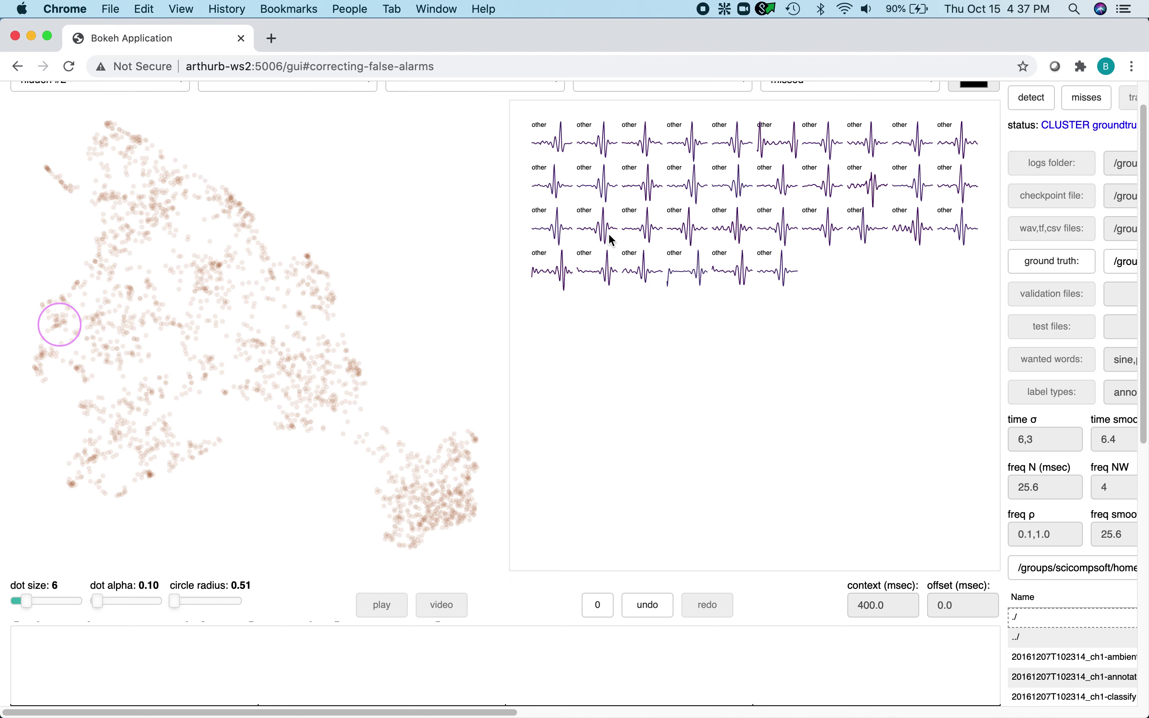
{"action": "left_click", "coordinate": [874, 141]}
{"action": "scroll", "coordinate": [840, 263], "scroll_direction": "down", "scroll_amount": 3}
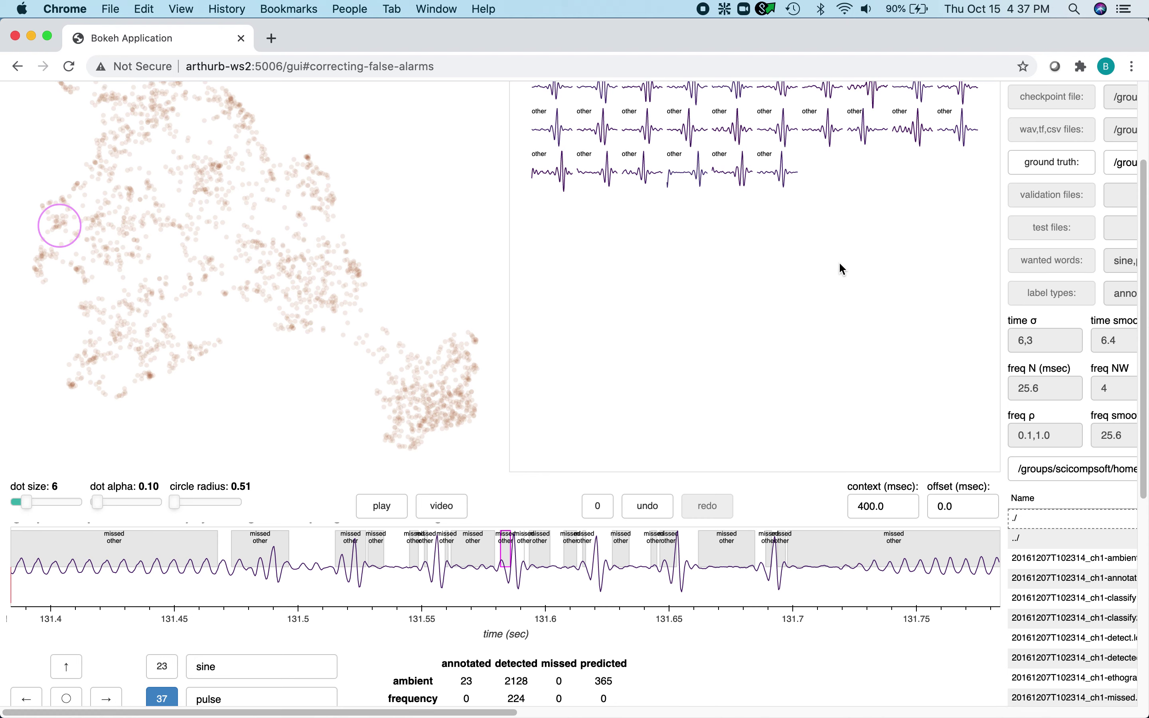
{"action": "scroll", "coordinate": [829, 268], "scroll_direction": "down", "scroll_amount": 2}
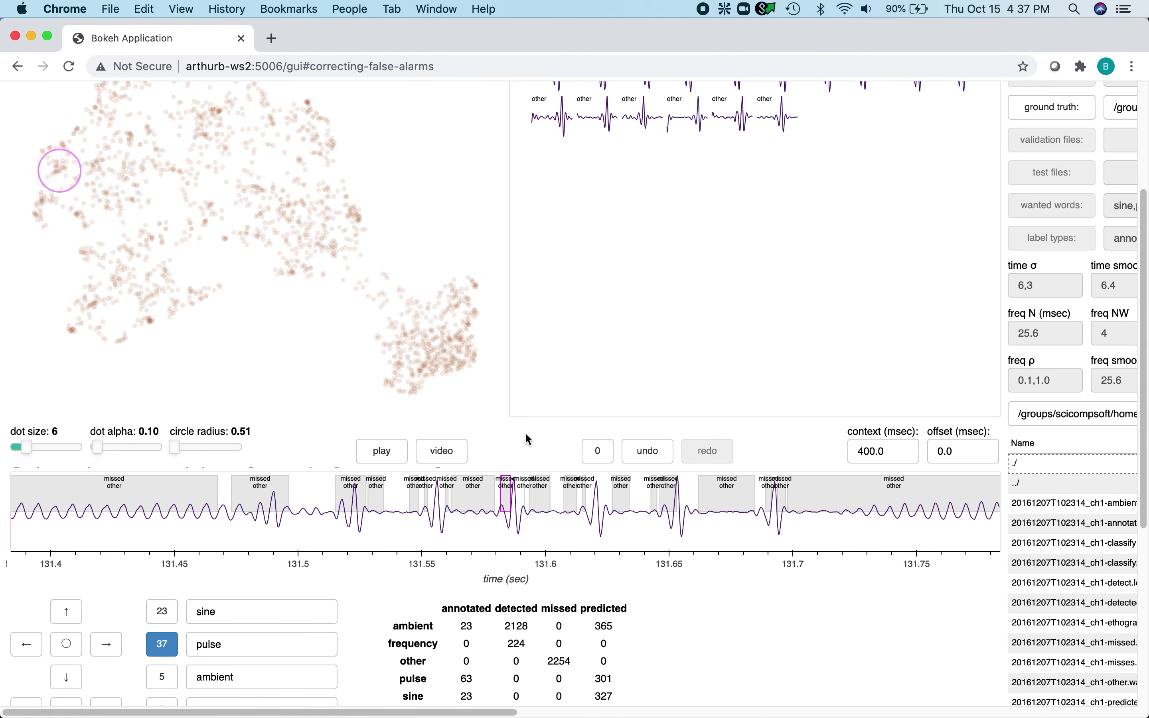
{"action": "left_click", "coordinate": [356, 529]}
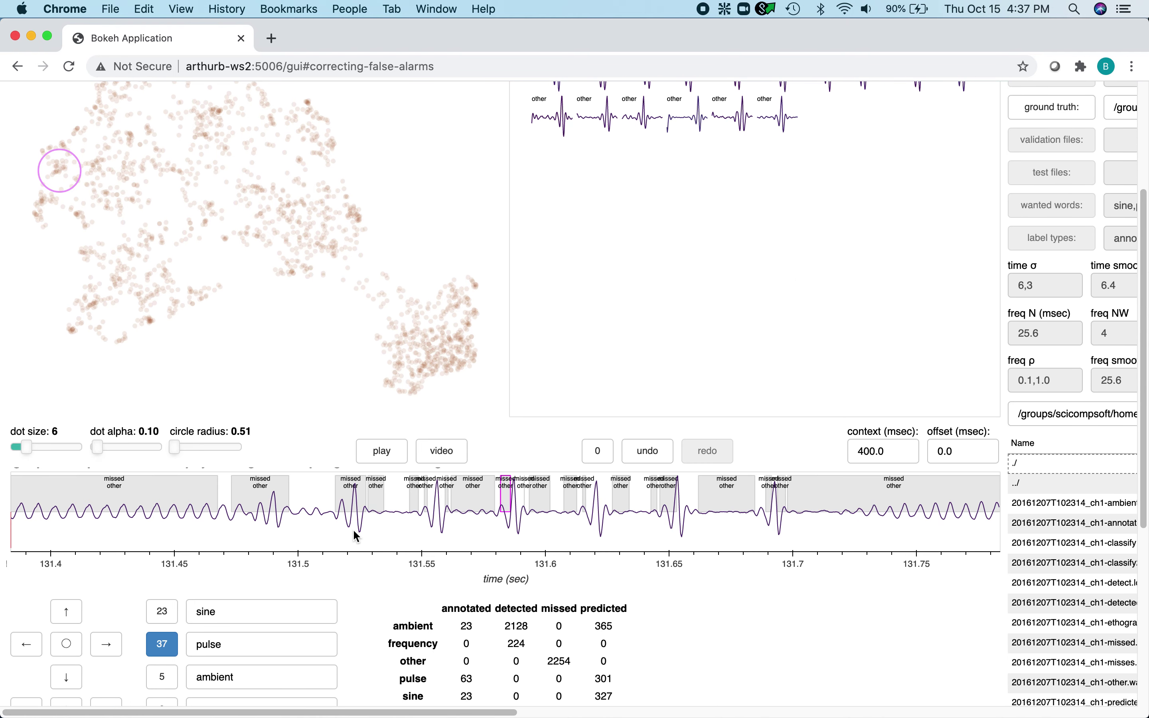
{"action": "left_click", "coordinate": [275, 531]}
Examine the missed sounds at several spots in the main cluster's lower half, viewing one from the lower-left lobe in its waveform context
{"action": "scroll", "coordinate": [274, 534], "scroll_direction": "up", "scroll_amount": 5}
{"action": "left_click", "coordinate": [110, 392]}
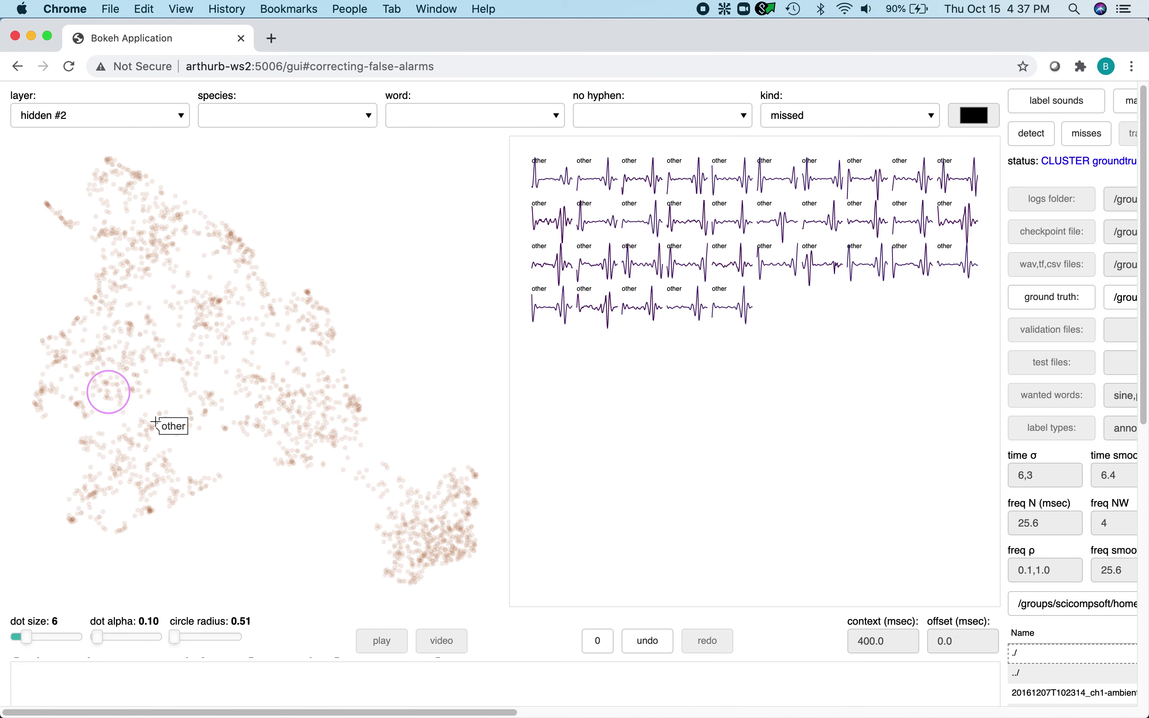
{"action": "left_click", "coordinate": [120, 468]}
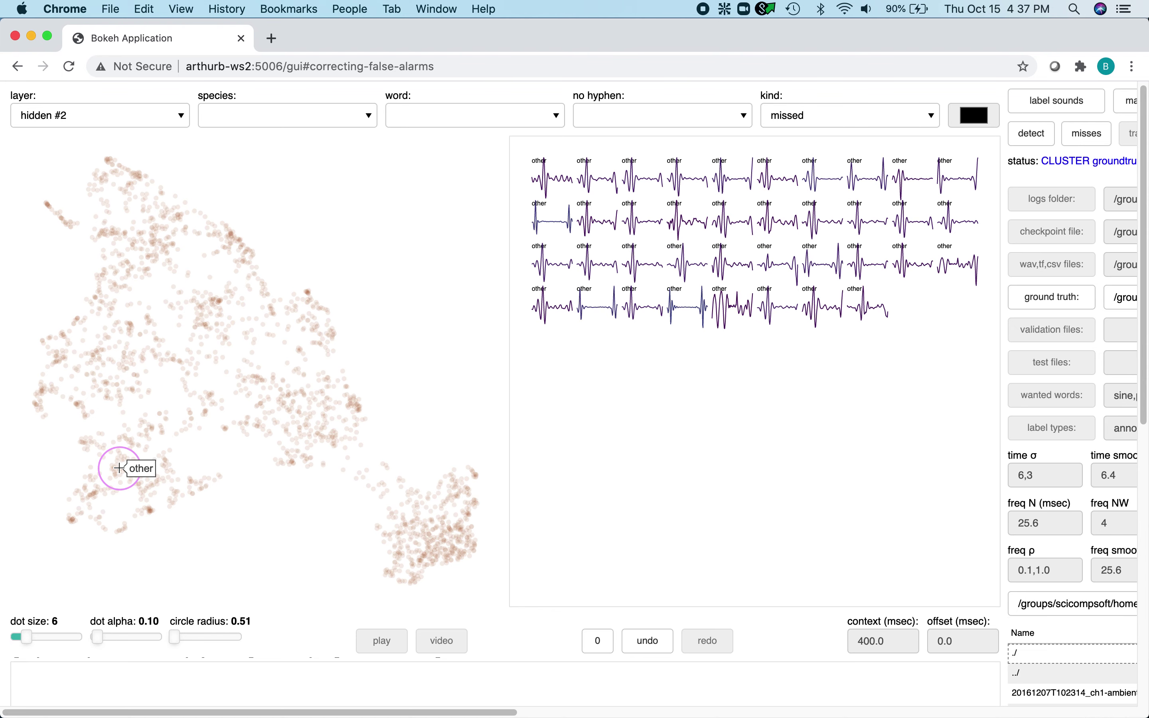
{"action": "left_click", "coordinate": [87, 498]}
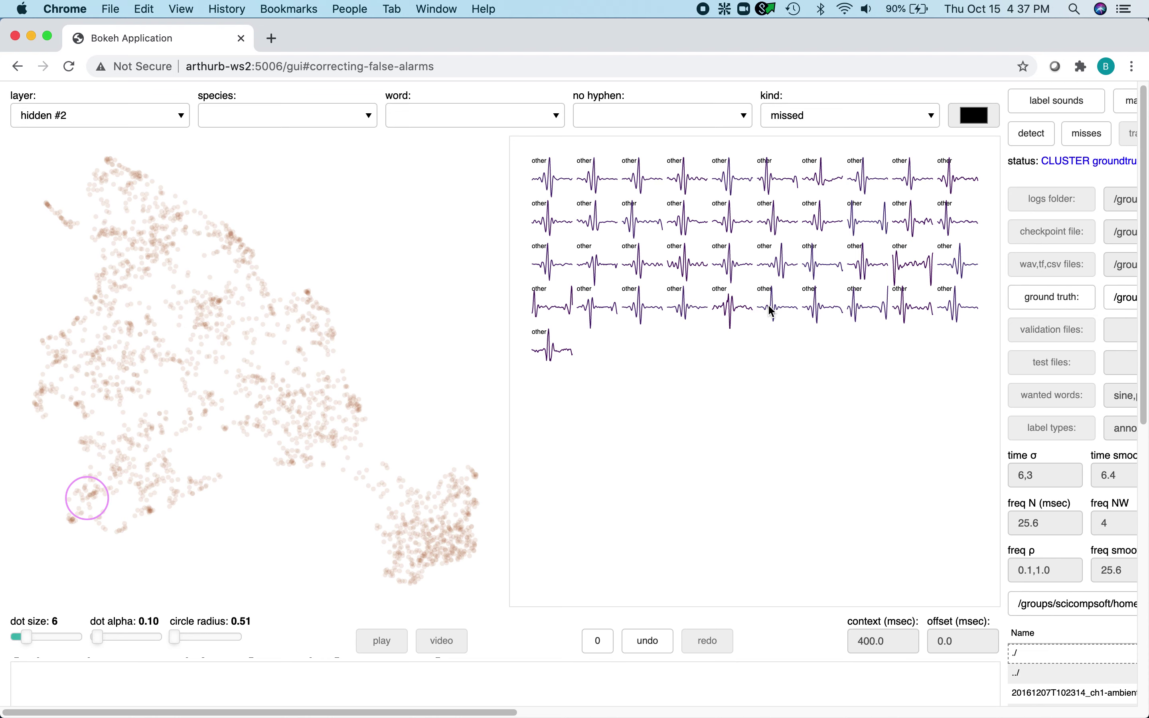
{"action": "left_click", "coordinate": [731, 267]}
{"action": "scroll", "coordinate": [751, 390], "scroll_direction": "down", "scroll_amount": 5}
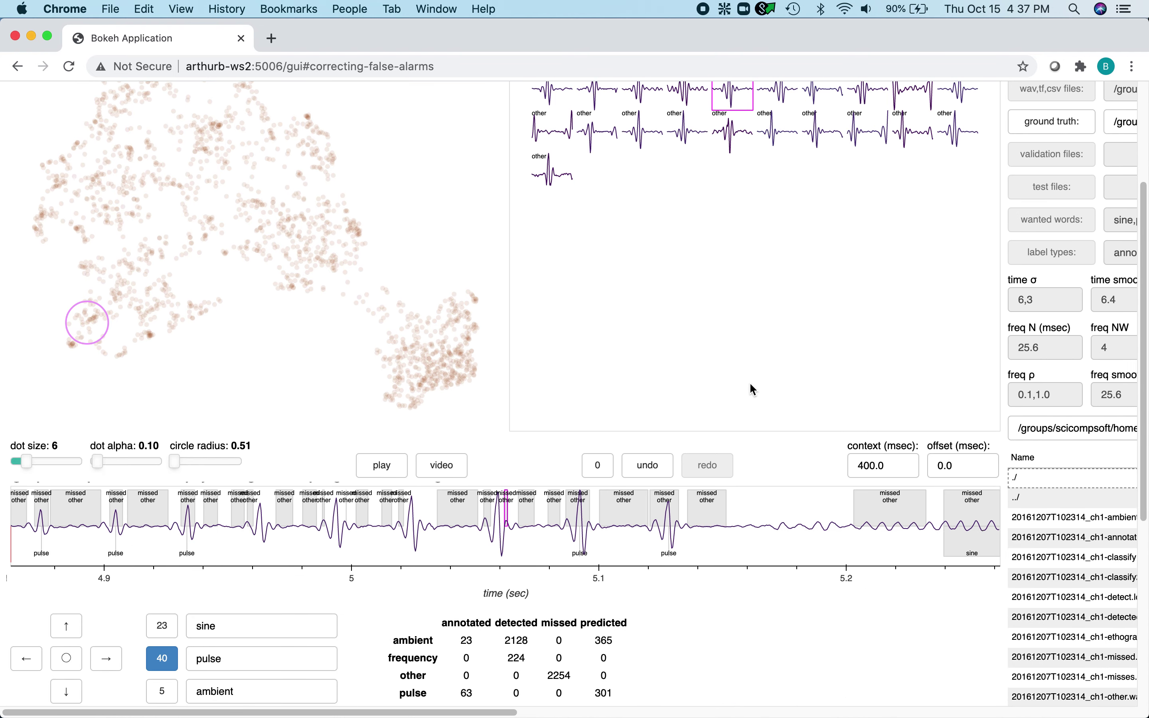
{"action": "scroll", "coordinate": [752, 389], "scroll_direction": "up", "scroll_amount": 3}
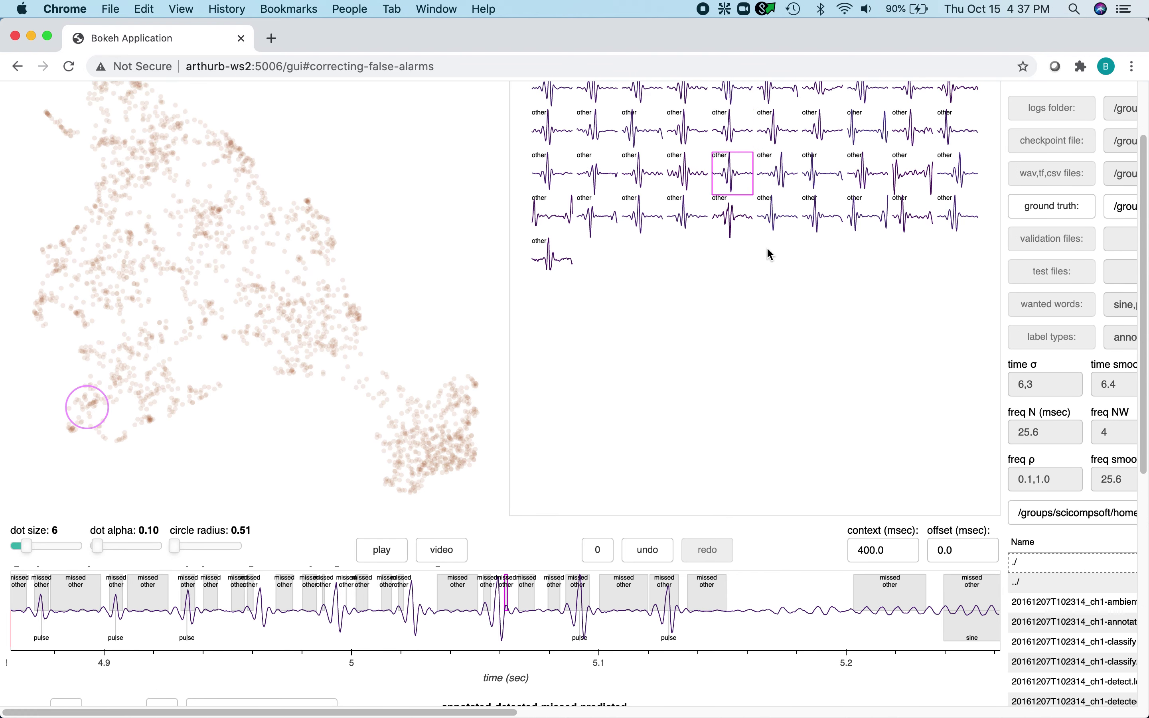
{"action": "scroll", "coordinate": [772, 243], "scroll_direction": "up", "scroll_amount": 3}
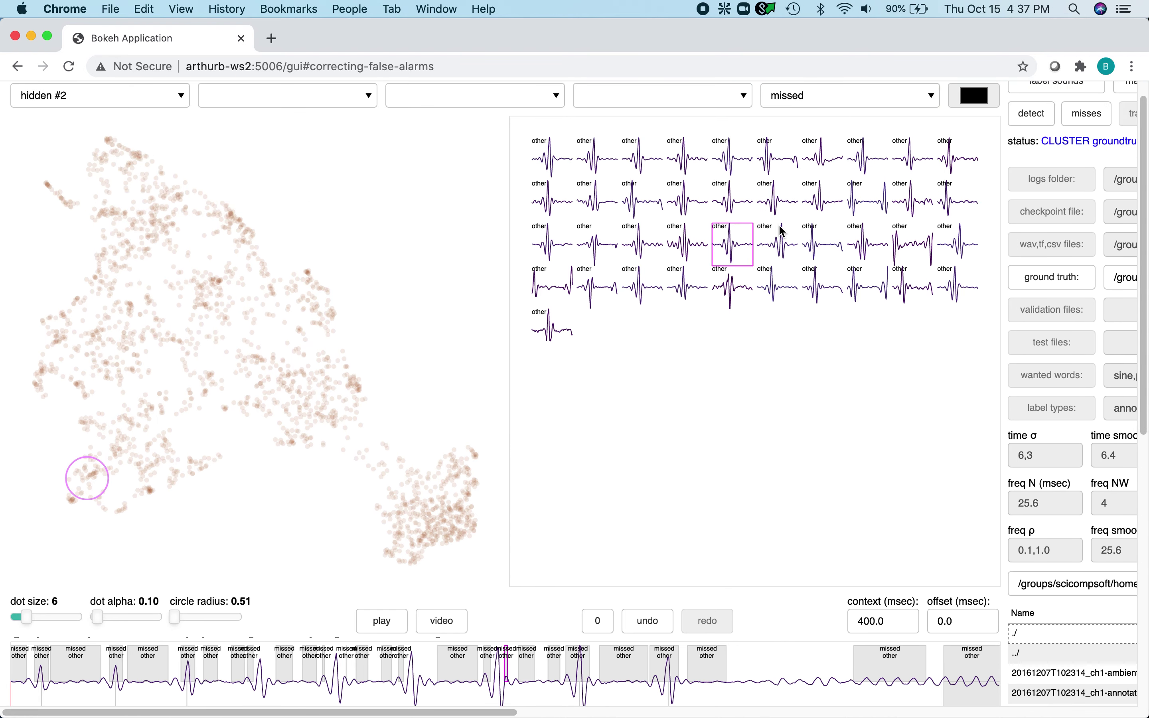
Open the lower-left lobe's sound at about 45.21 s and label the peaks at about 45.11, 45.24 and 45.28 s as pulse
{"action": "scroll", "coordinate": [872, 384], "scroll_direction": "down", "scroll_amount": 4}
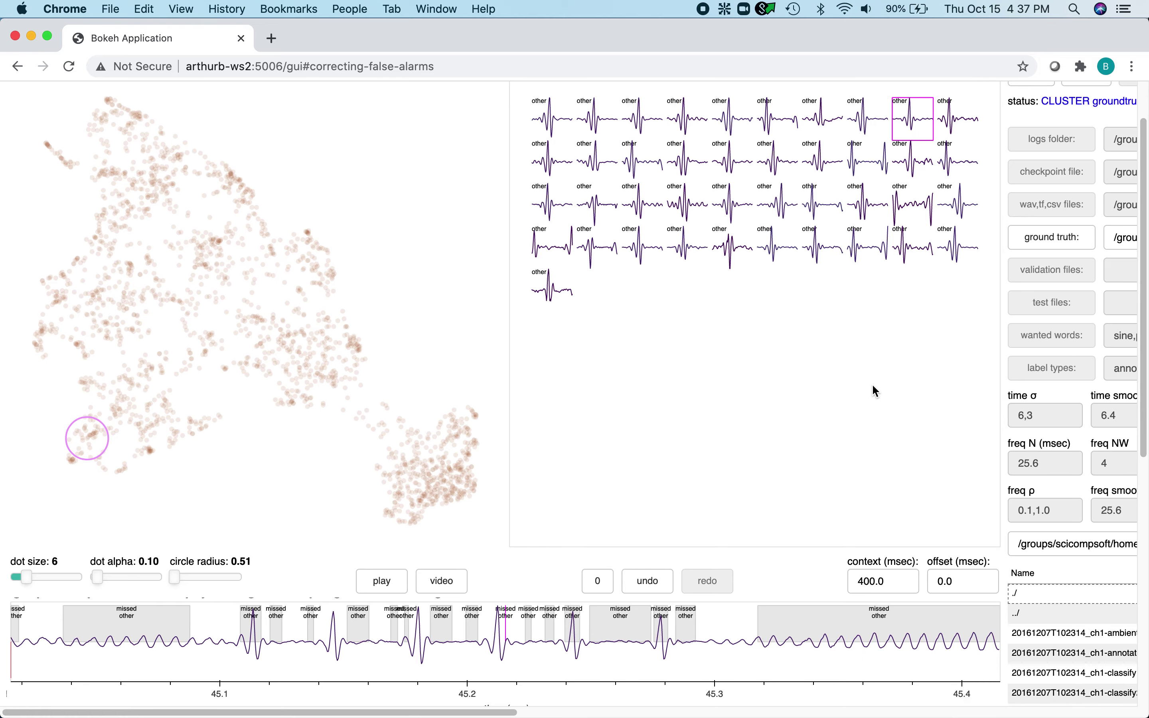
{"action": "scroll", "coordinate": [872, 383], "scroll_direction": "down", "scroll_amount": 2}
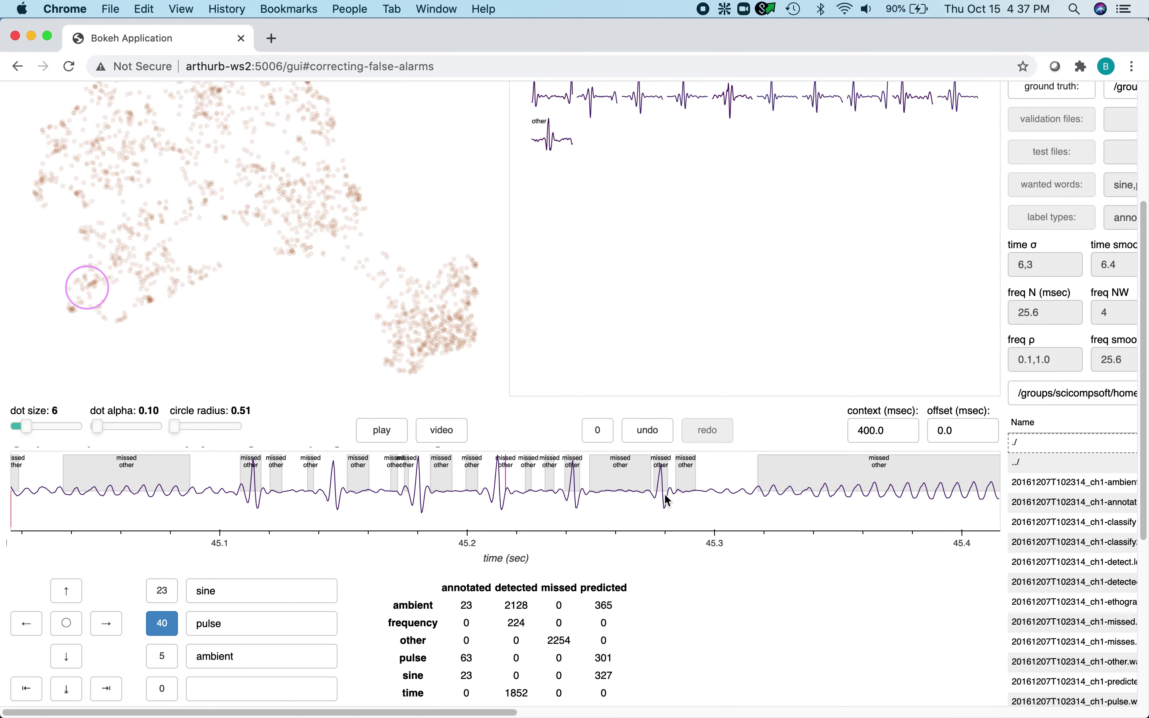
{"action": "double_click", "coordinate": [664, 512]}
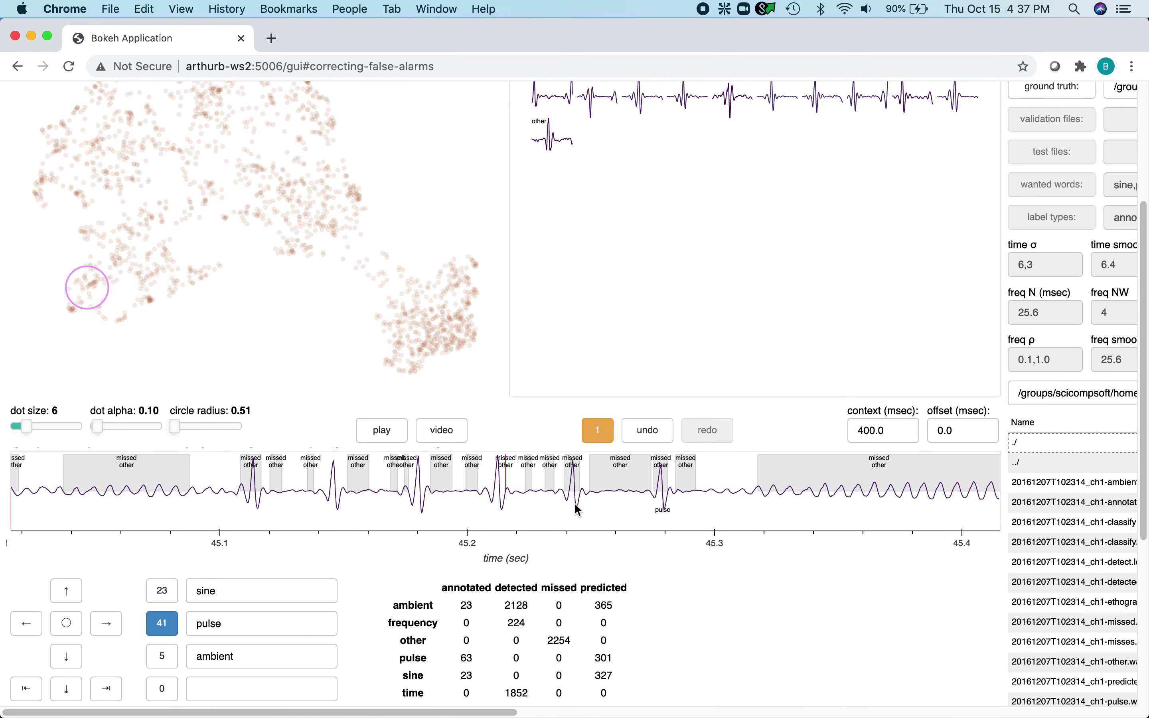
{"action": "double_click", "coordinate": [570, 506]}
{"action": "double_click", "coordinate": [255, 513]}
Widen the waveform context to 800 ms and label the missed segment from about 45.04 to 45.09 s as sine
{"action": "left_click", "coordinate": [68, 659]}
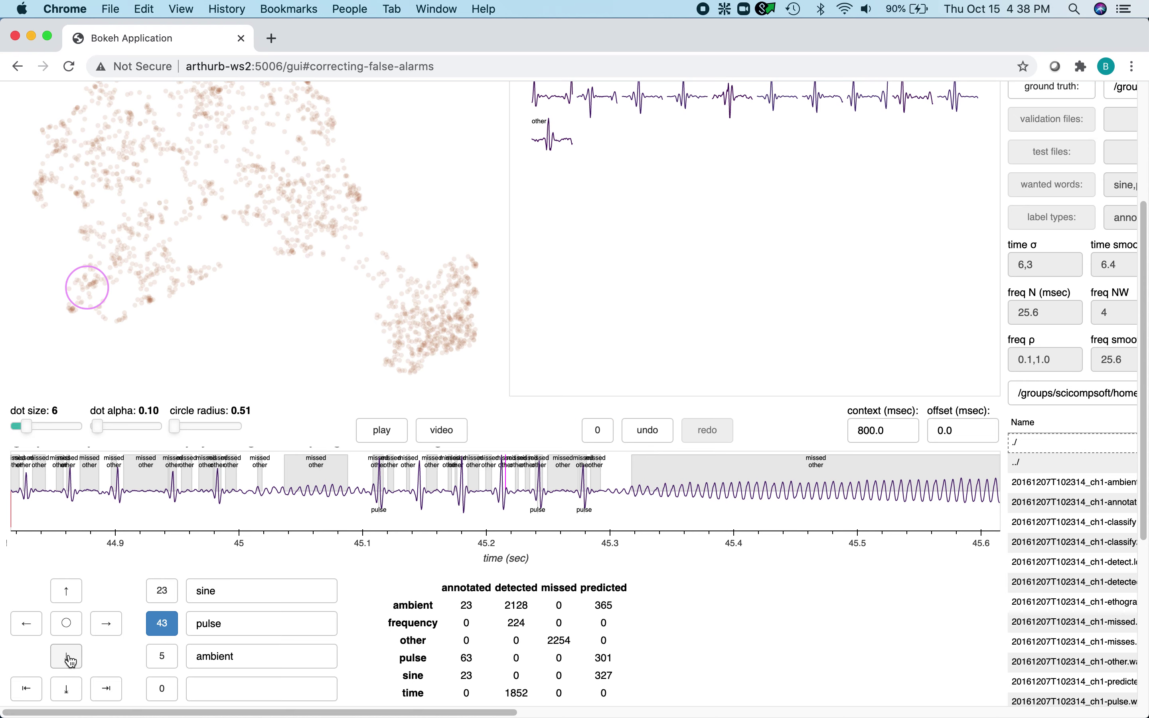
{"action": "left_click", "coordinate": [162, 594]}
{"action": "double_click", "coordinate": [297, 467]}
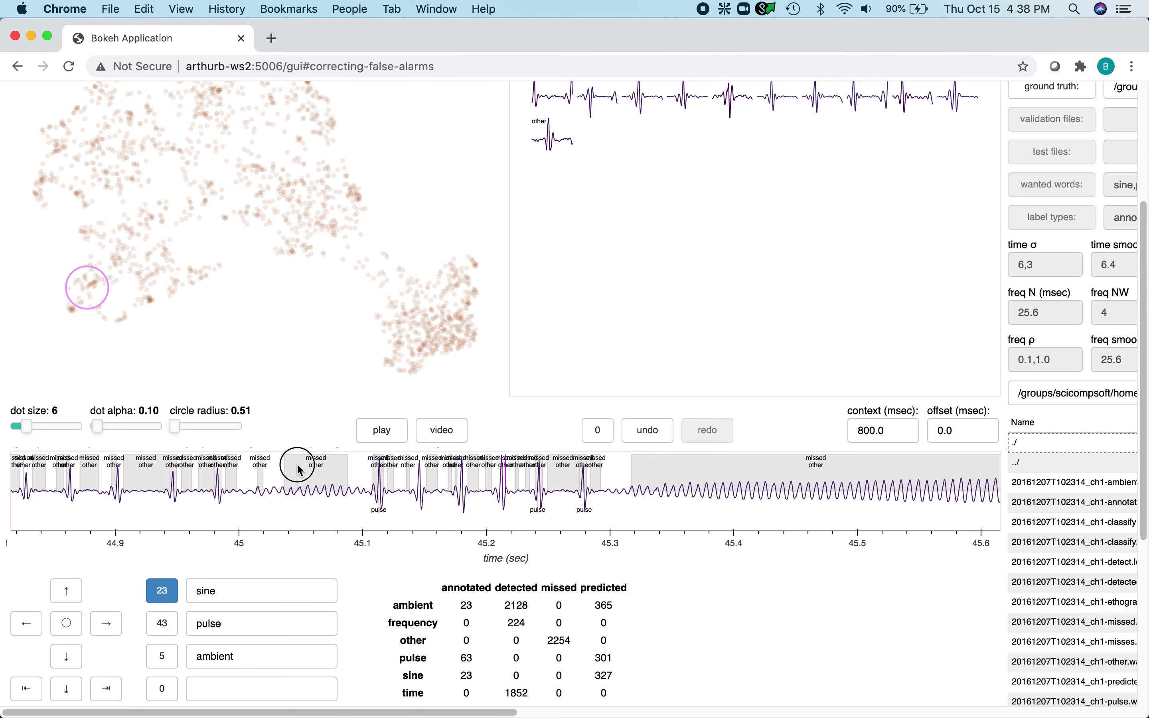
Mark the whole oscillation train from about 45.33 to 45.82 s as one sine annotation
{"action": "left_click", "coordinate": [107, 624]}
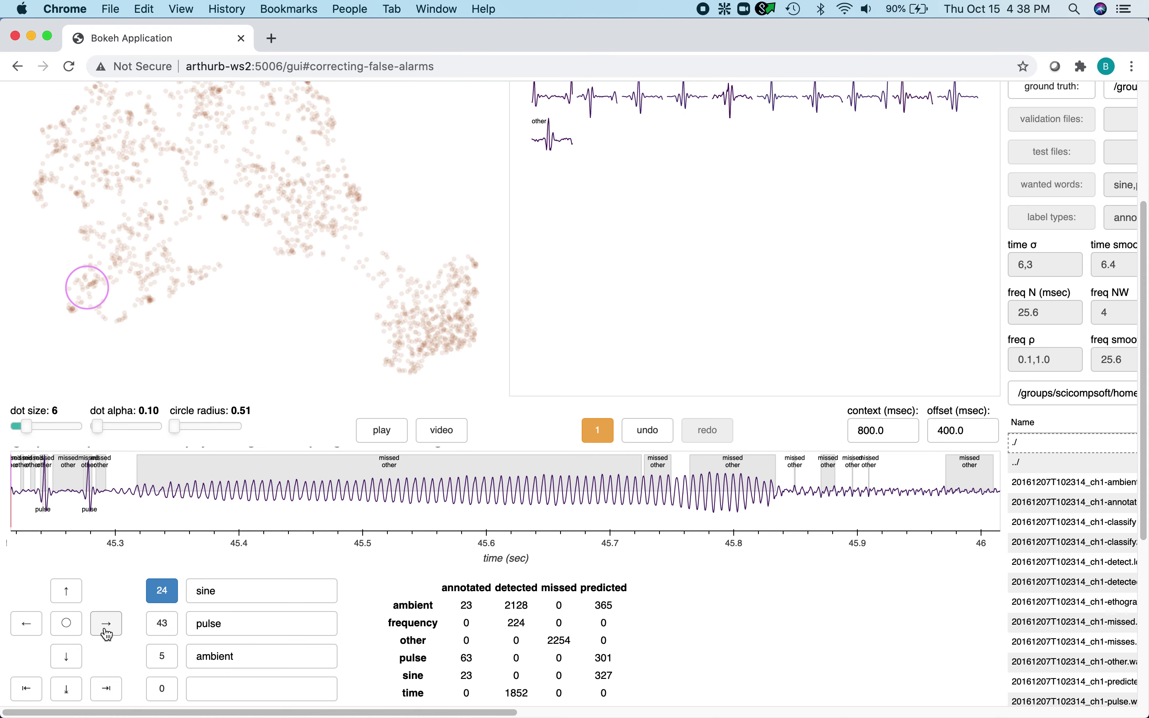
{"action": "double_click", "coordinate": [167, 468]}
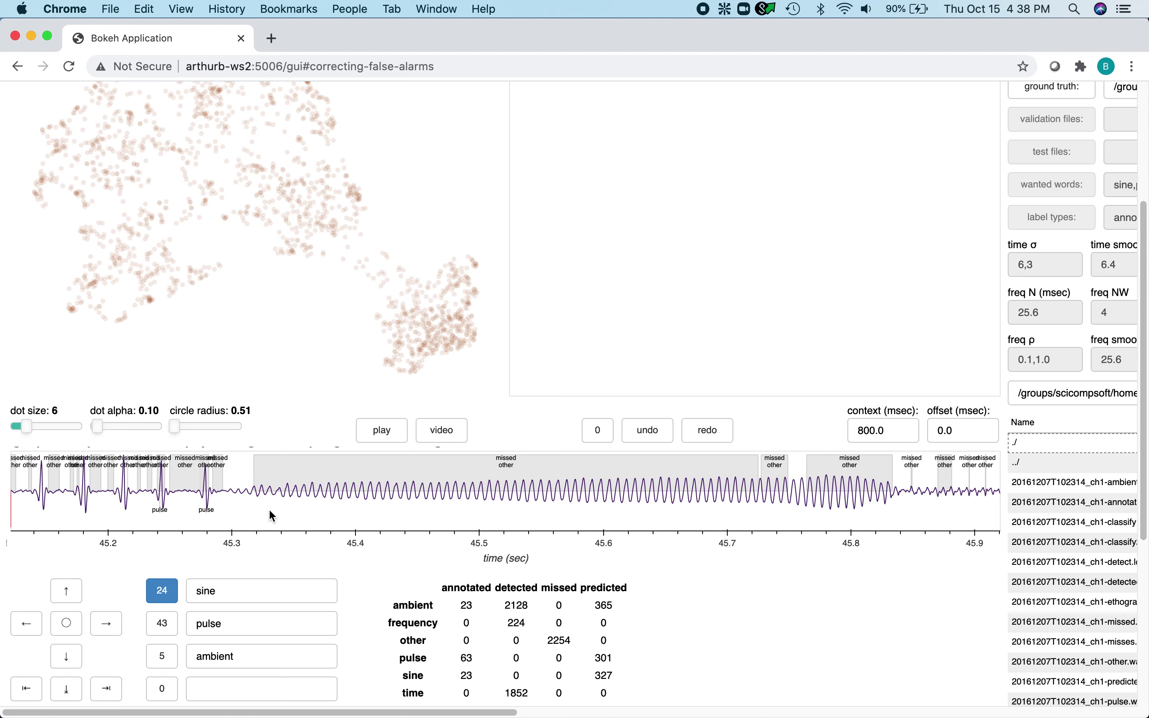
{"action": "left_click_drag", "start_coordinate": [272, 516], "coordinate": [877, 521]}
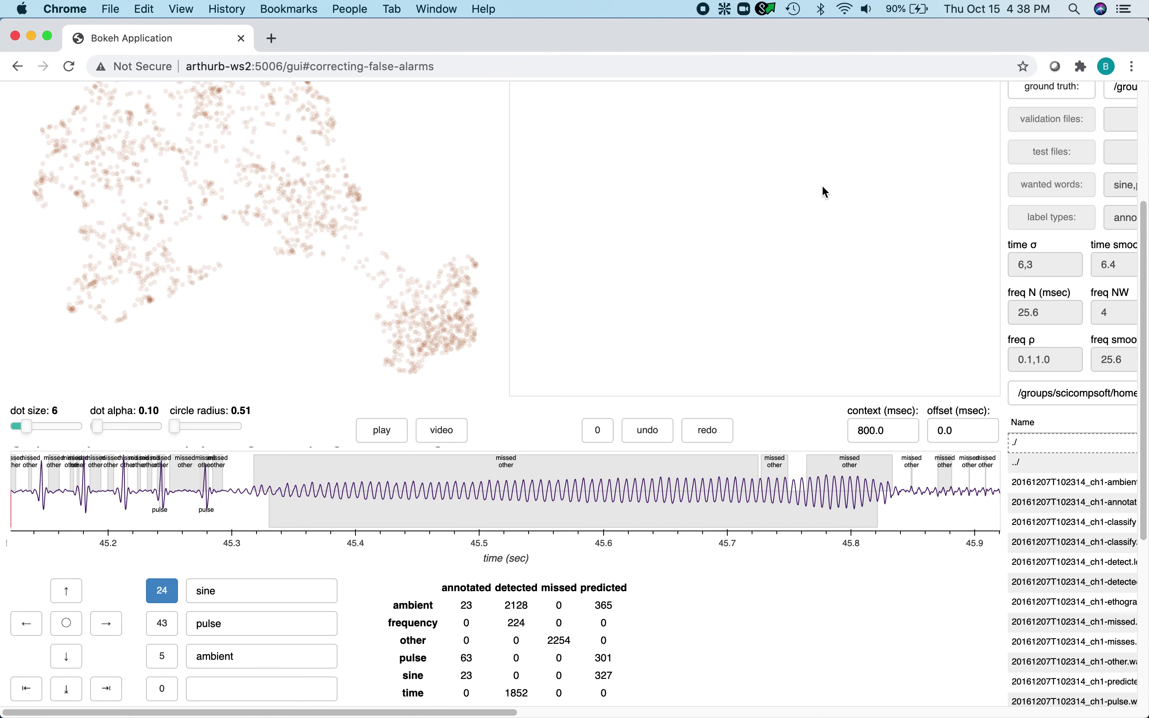
Check the dense spot at the lower lobe's bottom edge, and open the sound at about 142.65 s from the spot to its left
{"action": "scroll", "coordinate": [820, 165], "scroll_direction": "up", "scroll_amount": 3}
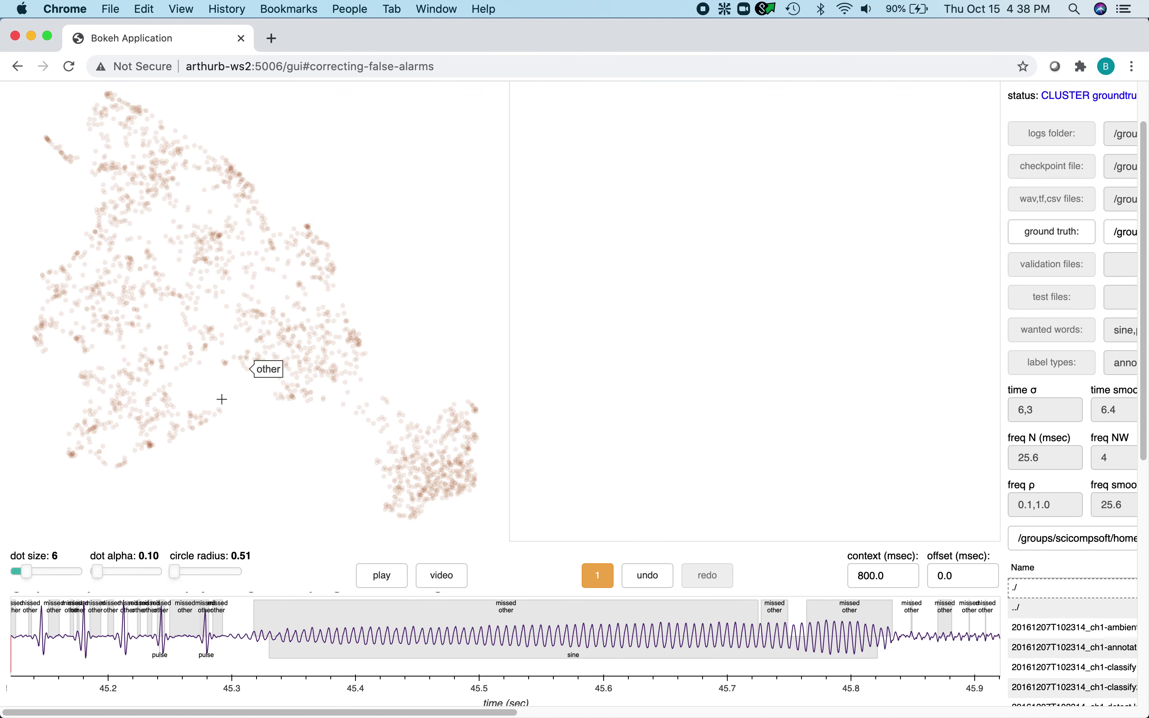
{"action": "left_click", "coordinate": [153, 448]}
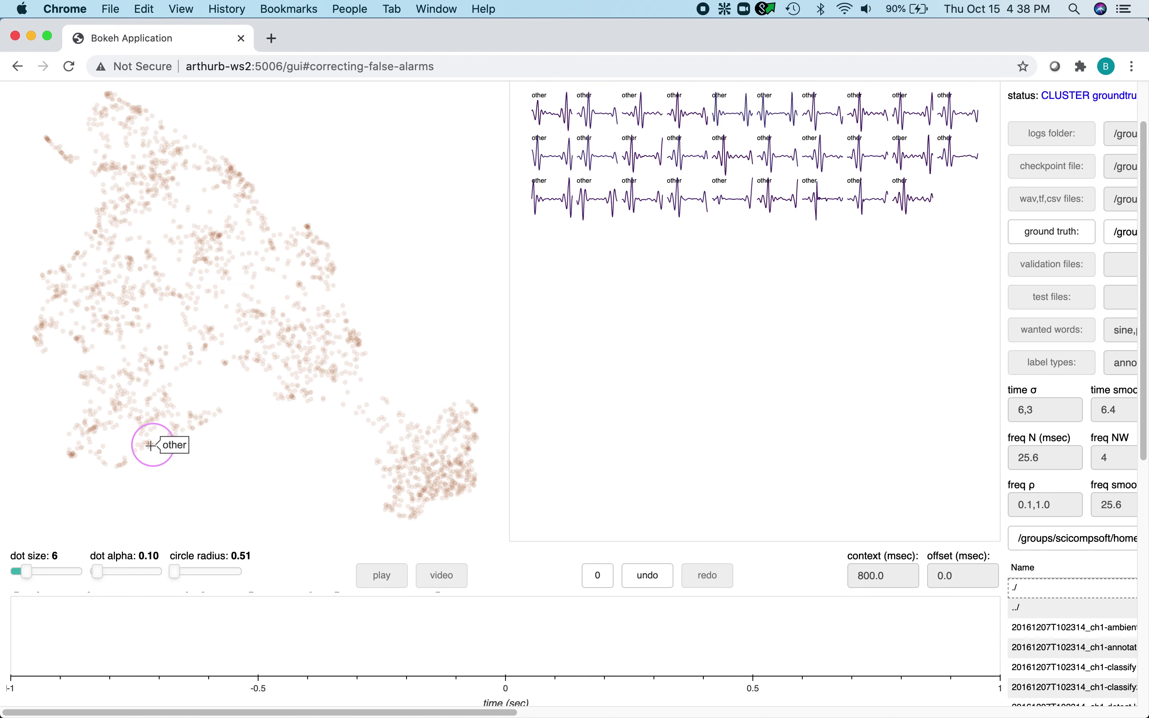
{"action": "scroll", "coordinate": [634, 319], "scroll_direction": "up", "scroll_amount": 1}
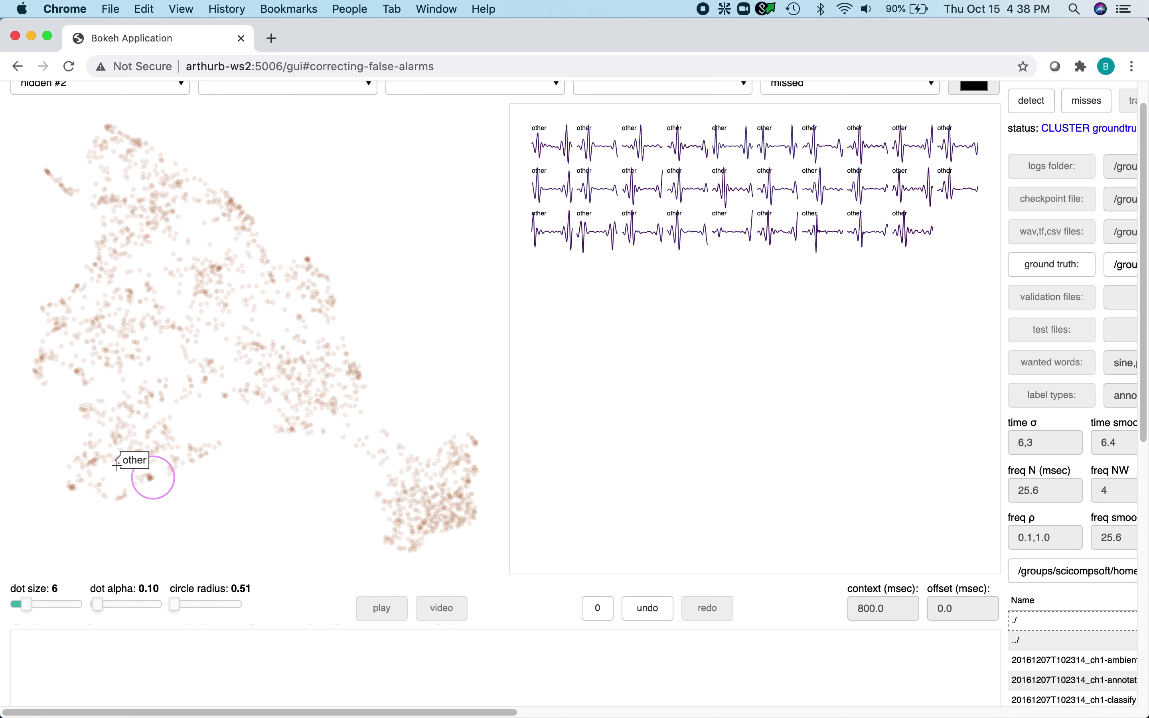
{"action": "left_click", "coordinate": [93, 460]}
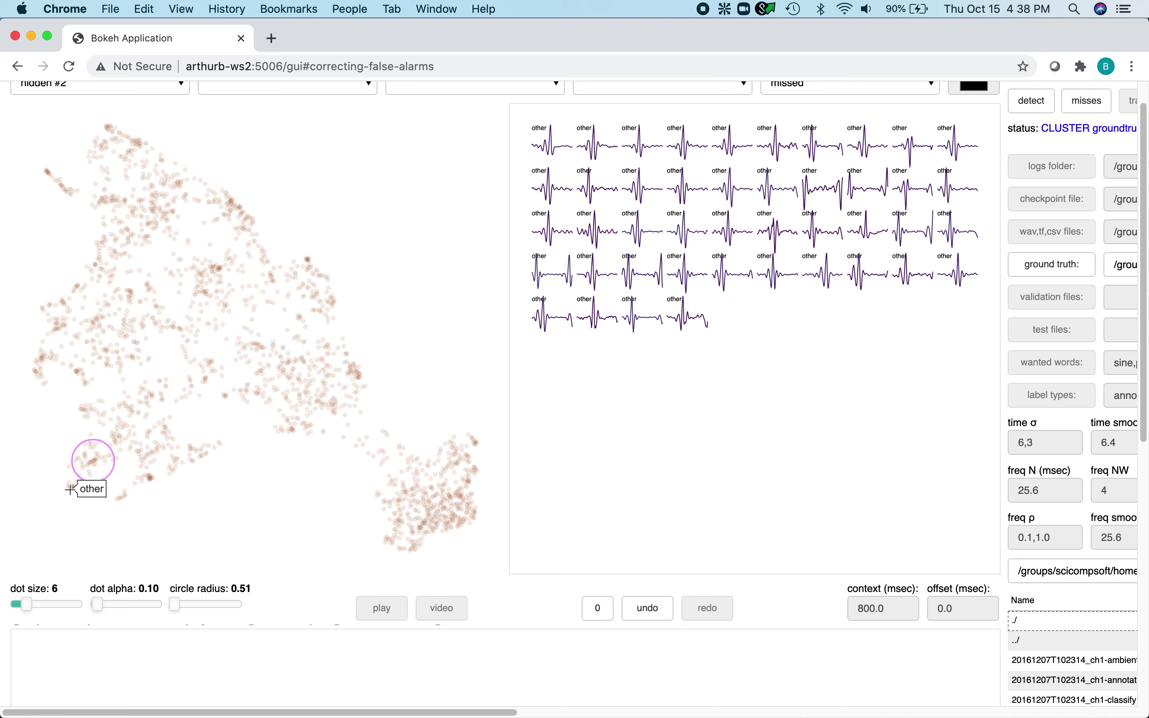
{"action": "left_click", "coordinate": [825, 287]}
{"action": "scroll", "coordinate": [821, 353], "scroll_direction": "down", "scroll_amount": 5}
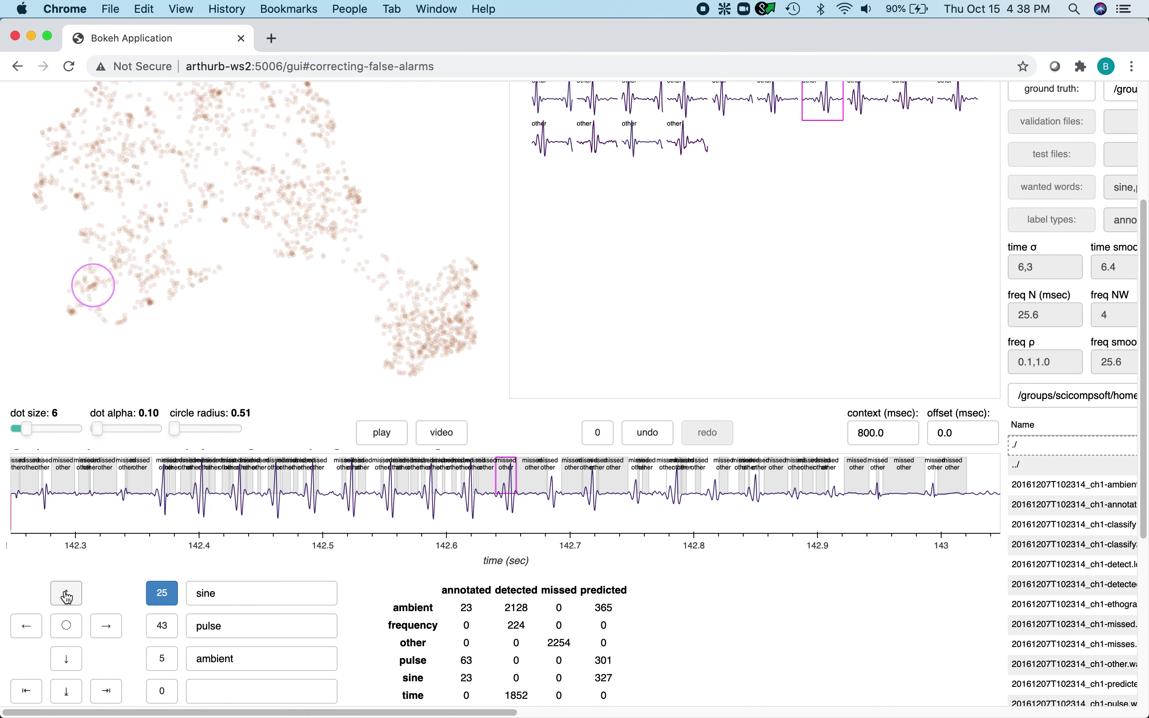
Narrow the waveform context to 400 ms and label the peak at about 142.65 s as pulse
{"action": "left_click", "coordinate": [69, 595]}
{"action": "left_click", "coordinate": [162, 626]}
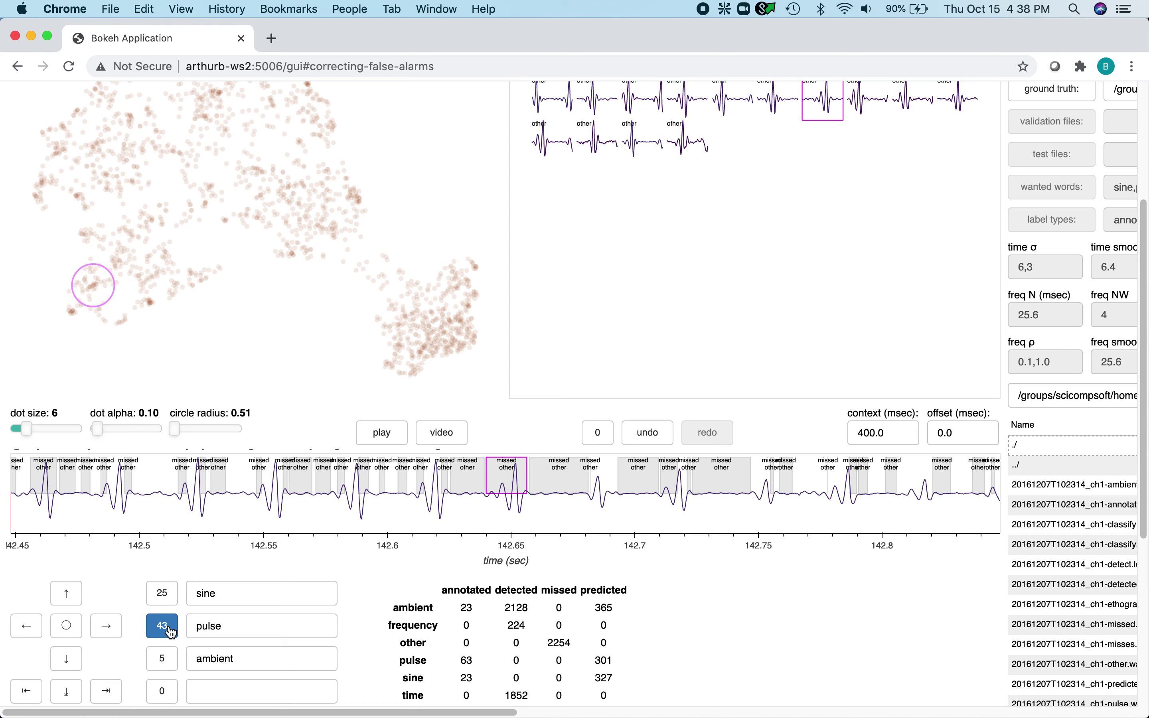
{"action": "left_click", "coordinate": [511, 508]}
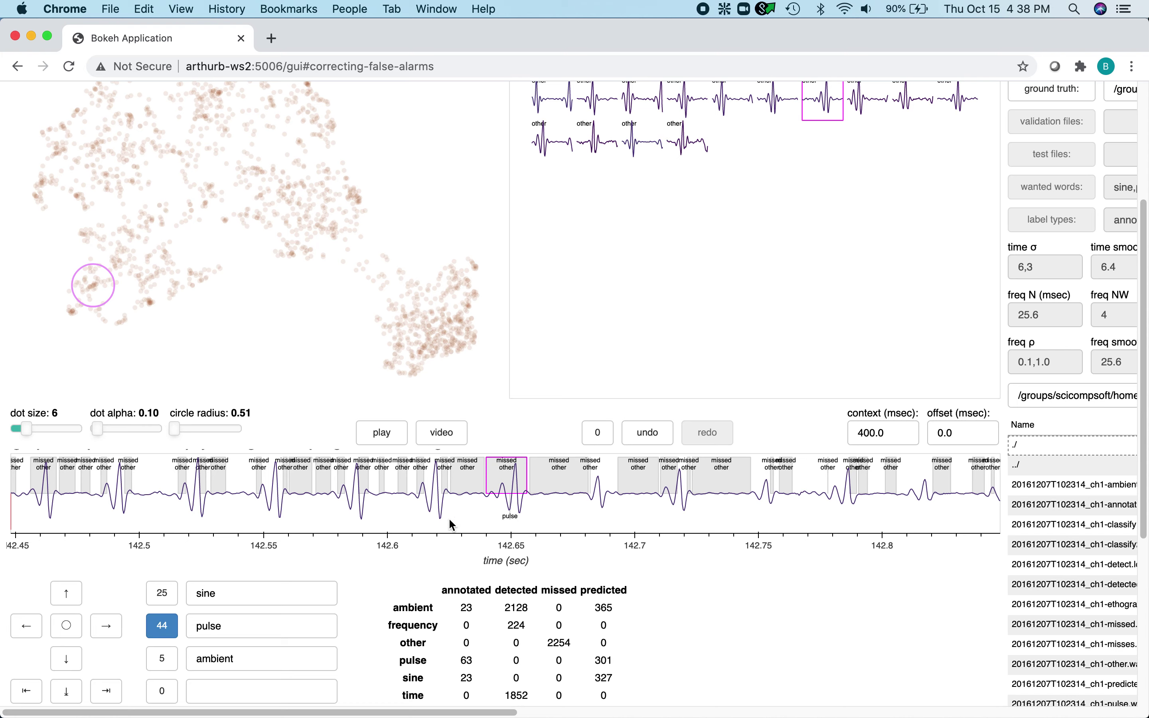
Label the missed peaks at about 142.46 and 142.95 s as pulse, and recentre the waveform on the selected sound
{"action": "left_click", "coordinate": [47, 513]}
{"action": "left_click", "coordinate": [27, 629]}
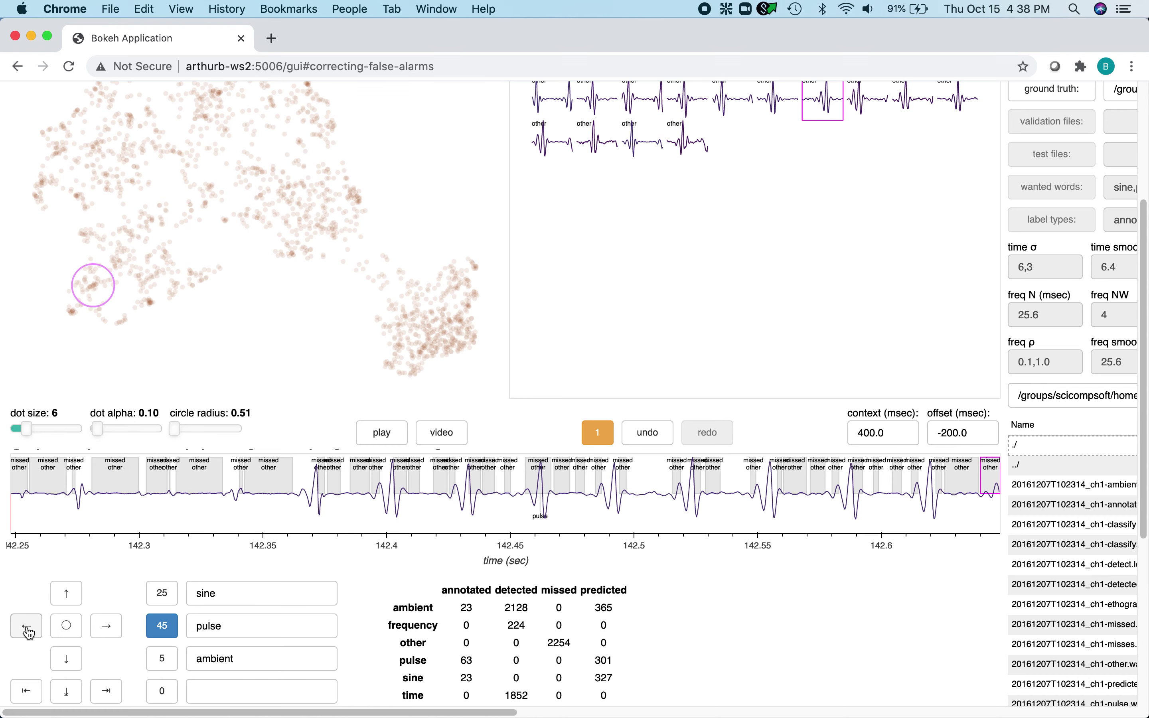
{"action": "left_click", "coordinate": [28, 629]}
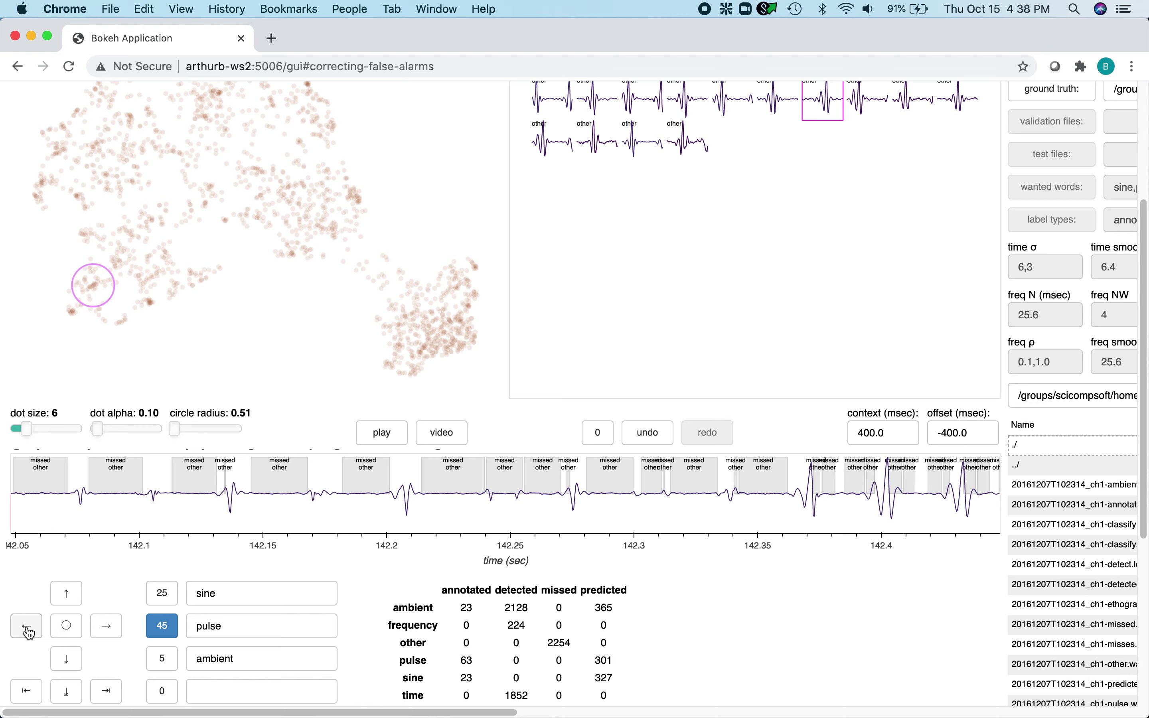
{"action": "left_click", "coordinate": [107, 628]}
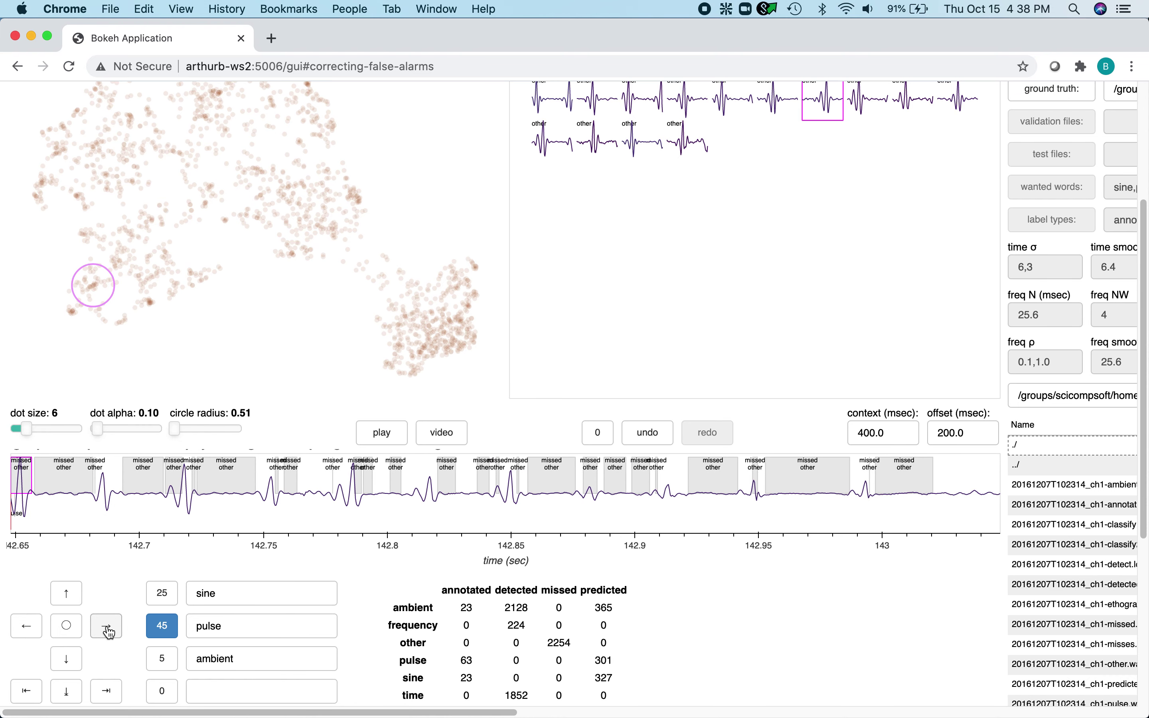
{"action": "left_click", "coordinate": [754, 505]}
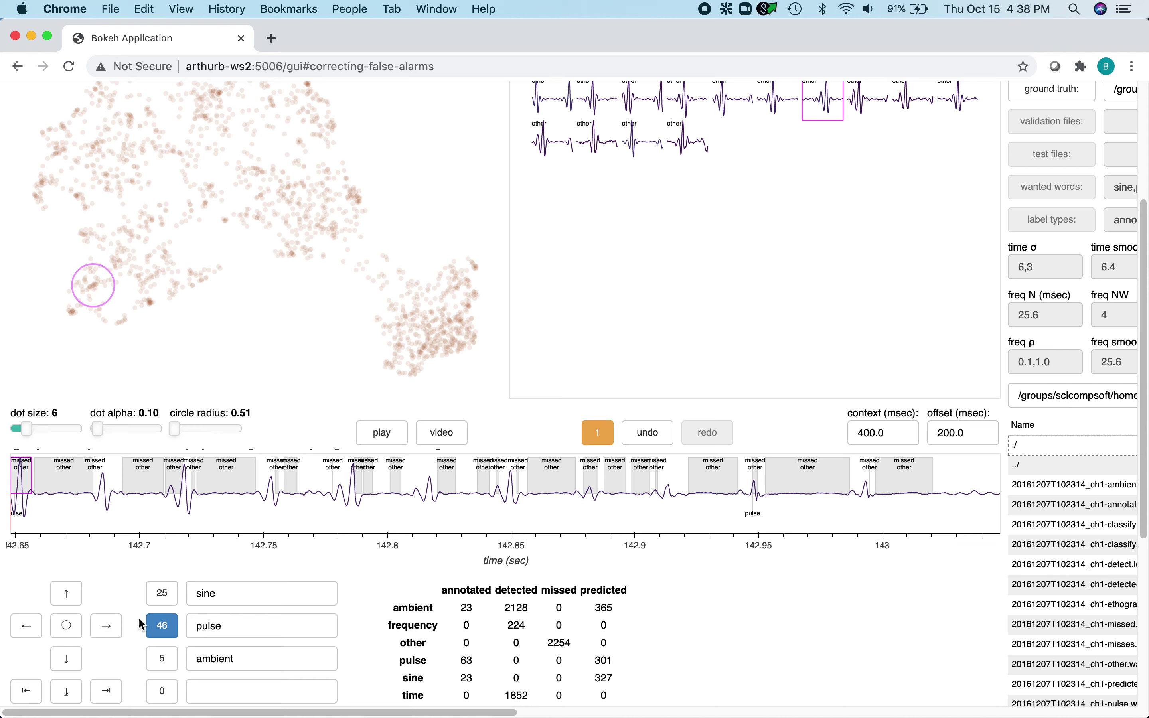
{"action": "left_click", "coordinate": [101, 632]}
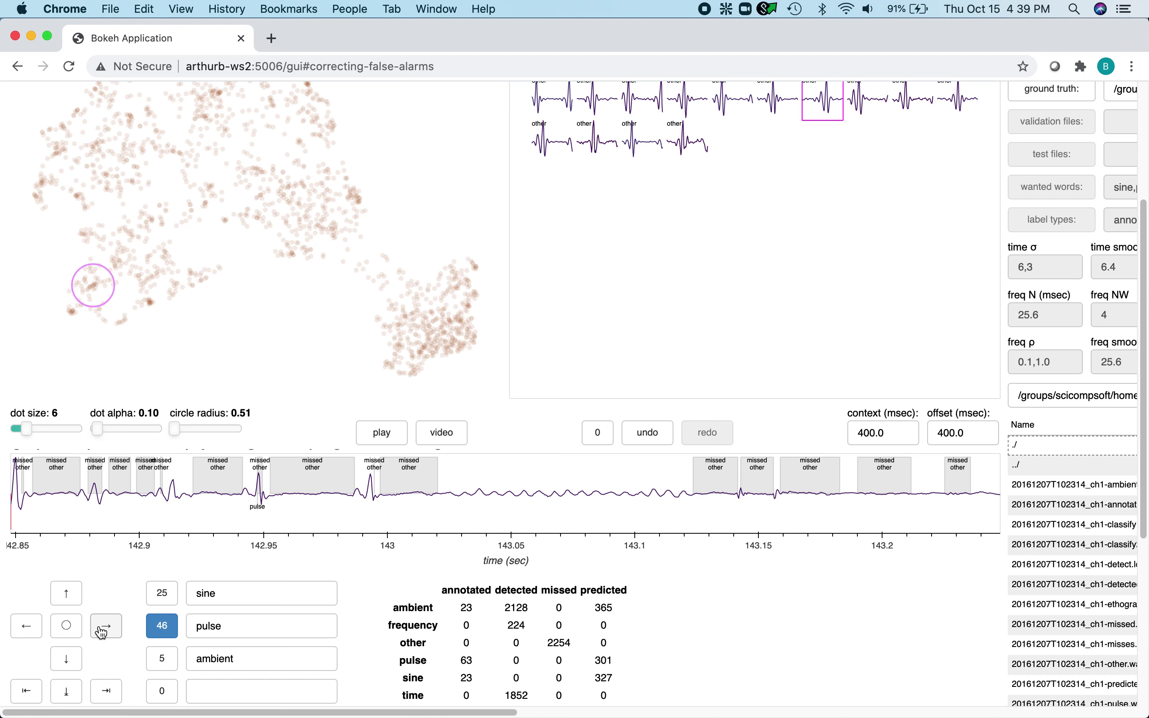
{"action": "left_click", "coordinate": [102, 632]}
{"action": "left_click", "coordinate": [65, 626]}
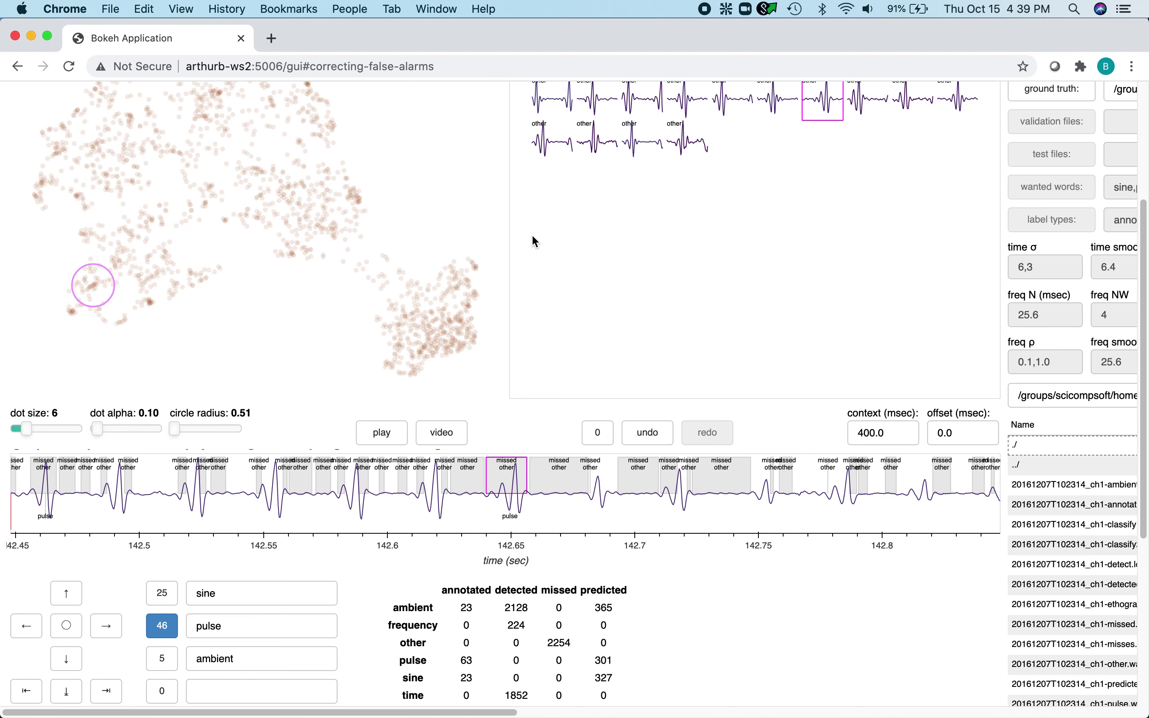
Check two sparse spots above the lower lobe, and open the sound at about 44.86 s from the spot in the middle of the cluster plot
{"action": "scroll", "coordinate": [532, 234], "scroll_direction": "up", "scroll_amount": 5}
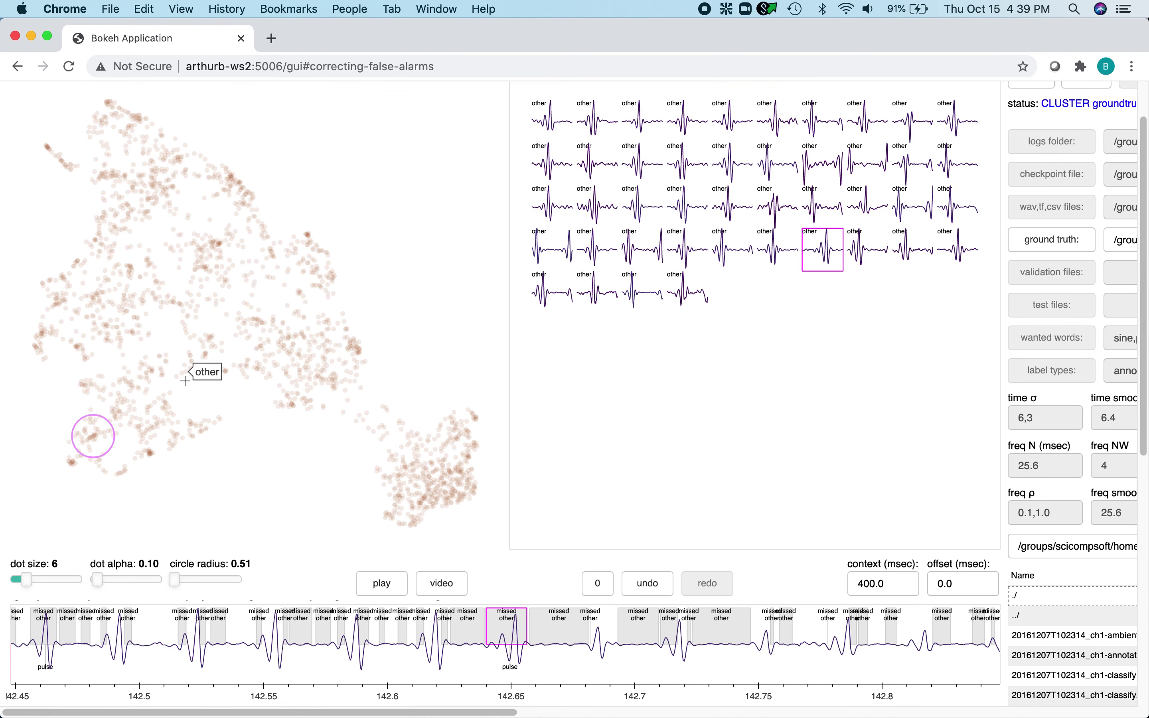
{"action": "left_click", "coordinate": [150, 370]}
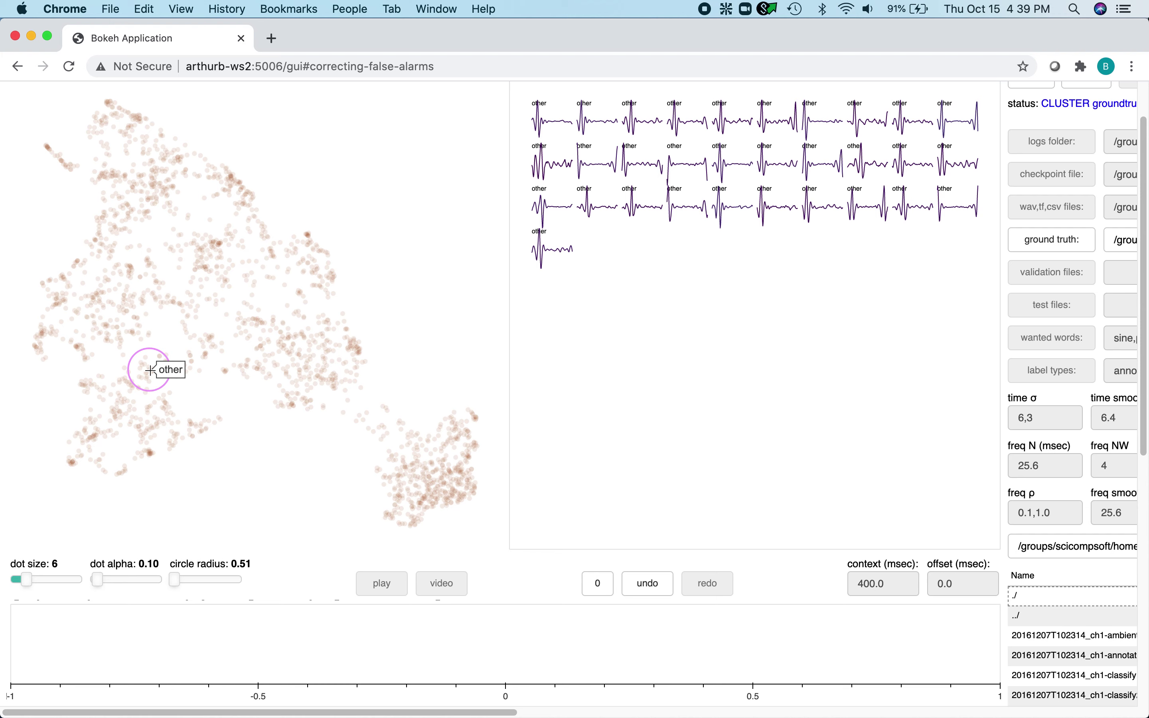
{"action": "left_click", "coordinate": [212, 344]}
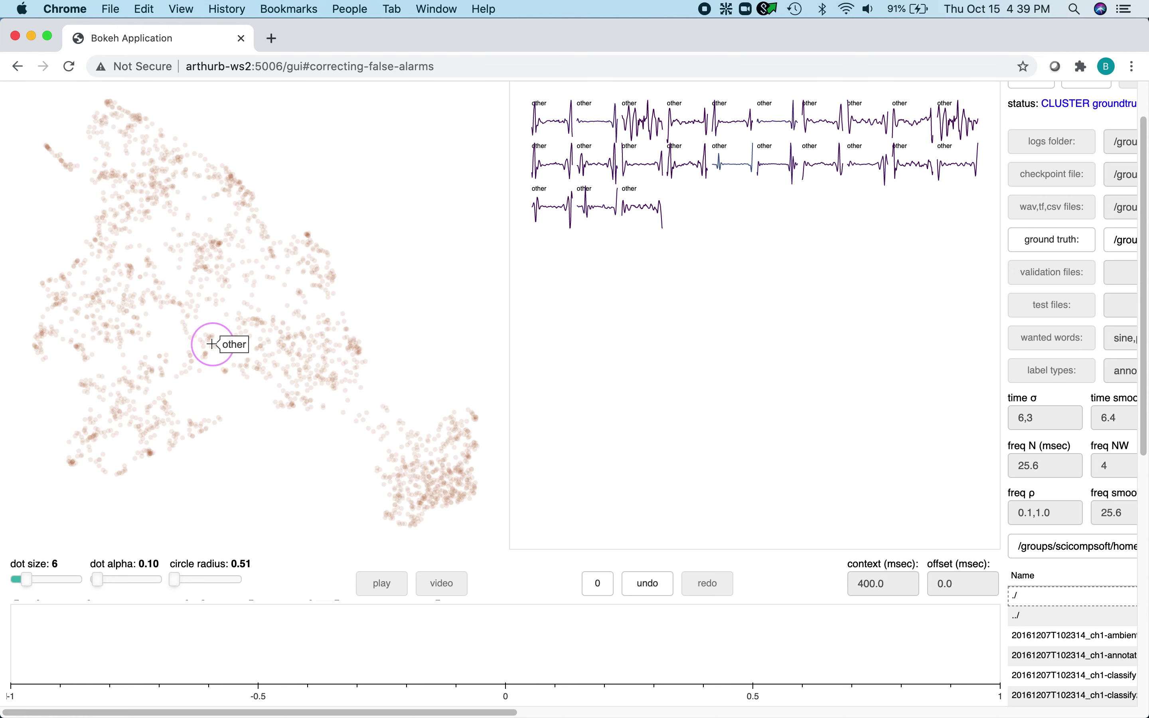
{"action": "left_click", "coordinate": [252, 326]}
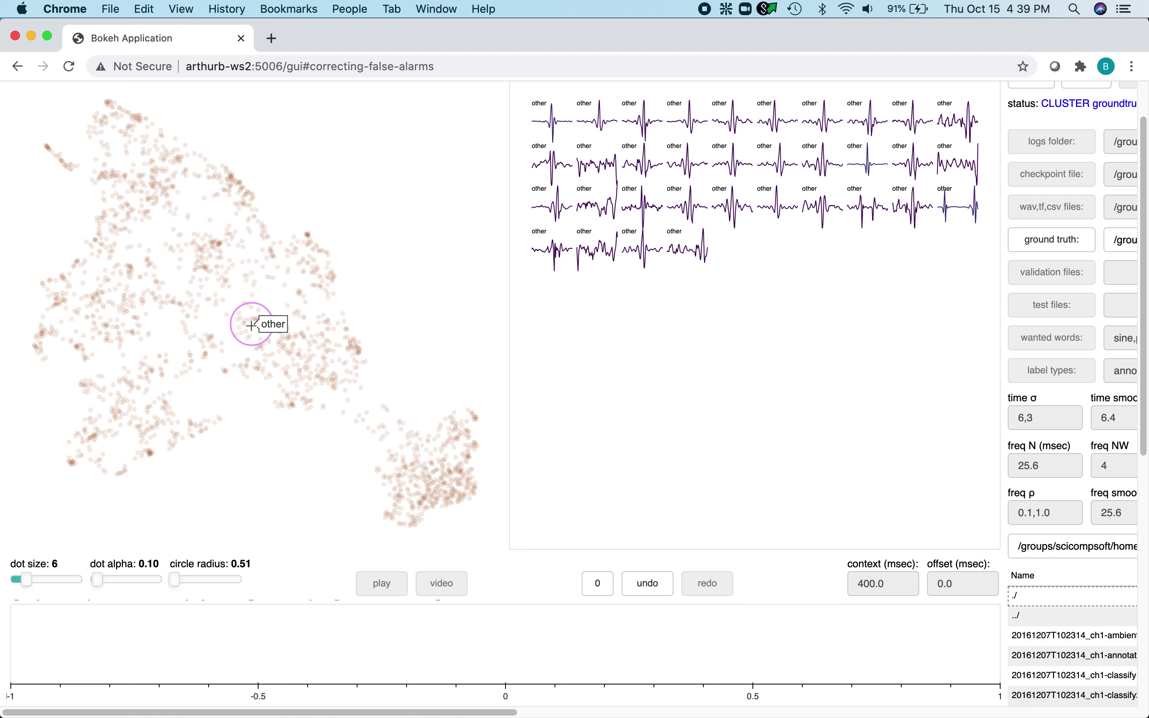
{"action": "left_click", "coordinate": [597, 122]}
Label the peaks at about 44.80, 44.86, 44.90, 44.95 and 44.98 s as pulse
{"action": "scroll", "coordinate": [651, 270], "scroll_direction": "down", "scroll_amount": 5}
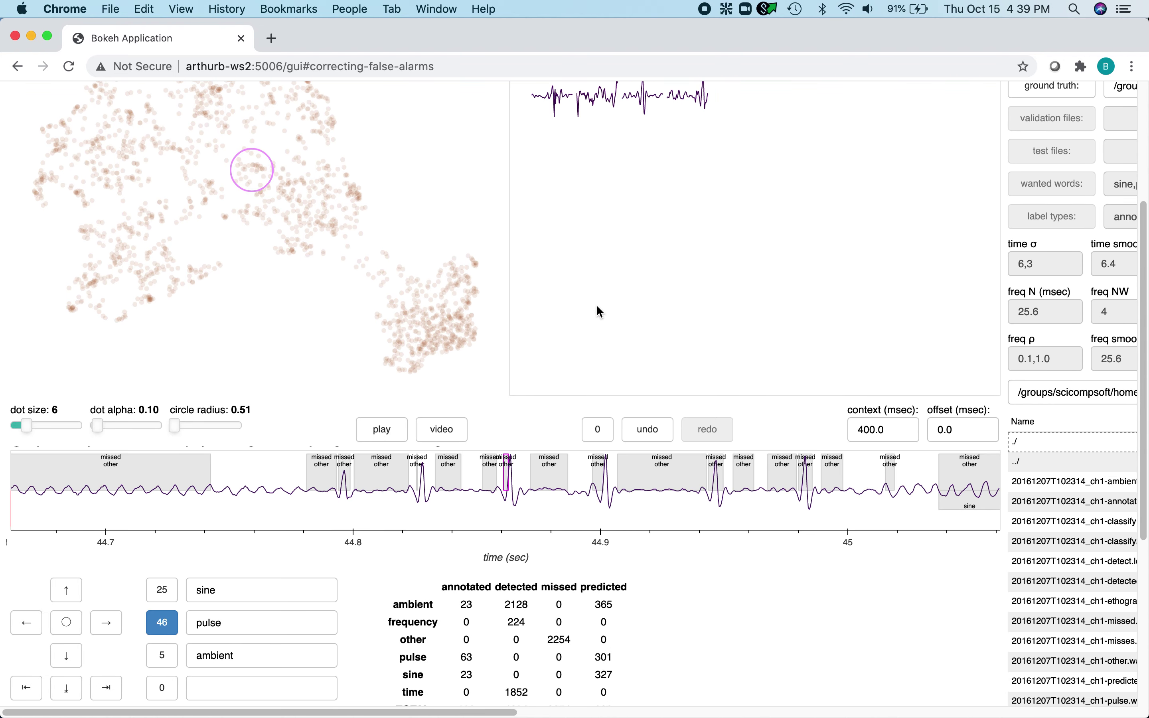
{"action": "left_click", "coordinate": [347, 510]}
{"action": "left_click", "coordinate": [608, 507]}
{"action": "left_click", "coordinate": [715, 507]}
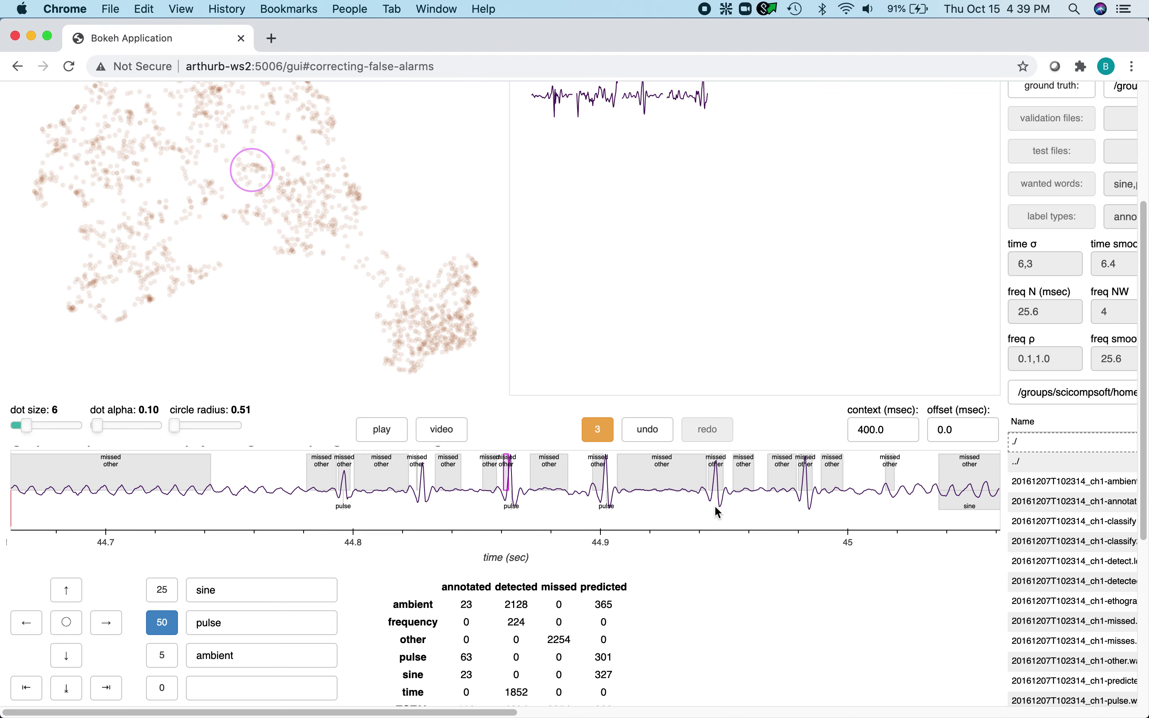
{"action": "left_click", "coordinate": [812, 508]}
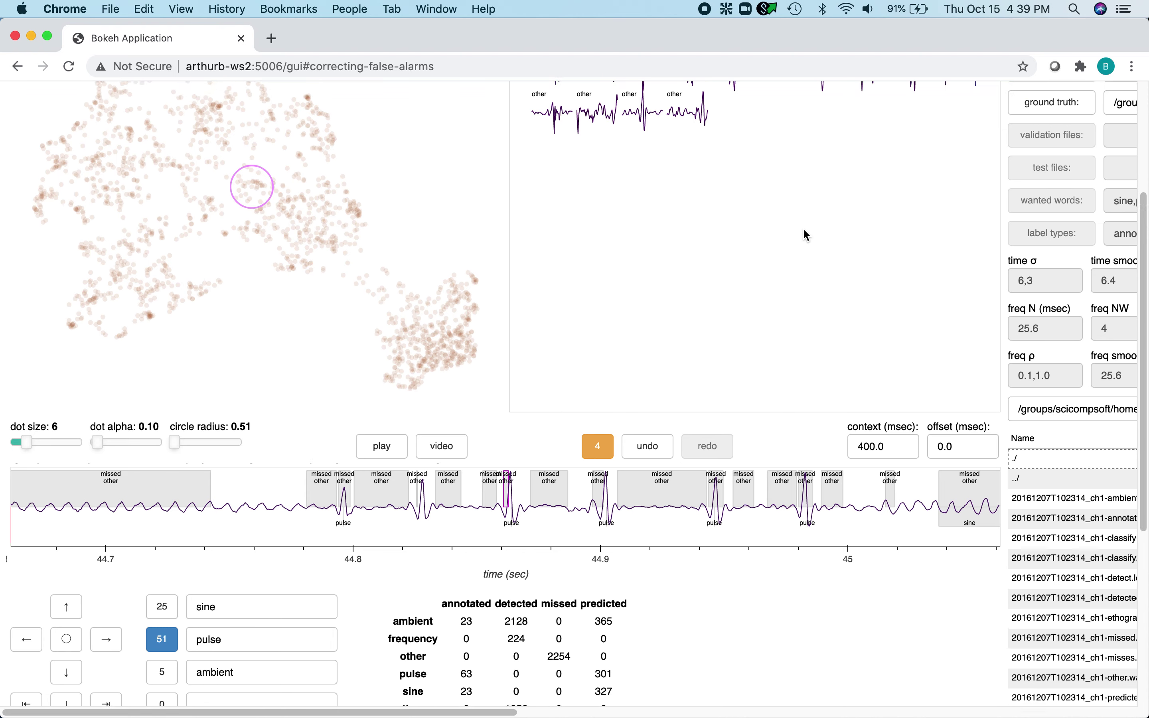
Open the sound at about 175.20 s from the same spot, and label the peaks at about 175.12, 175.16, 175.20 and 175.23 s as pulse
{"action": "scroll", "coordinate": [803, 227], "scroll_direction": "up", "scroll_amount": 3}
{"action": "left_click", "coordinate": [647, 209]}
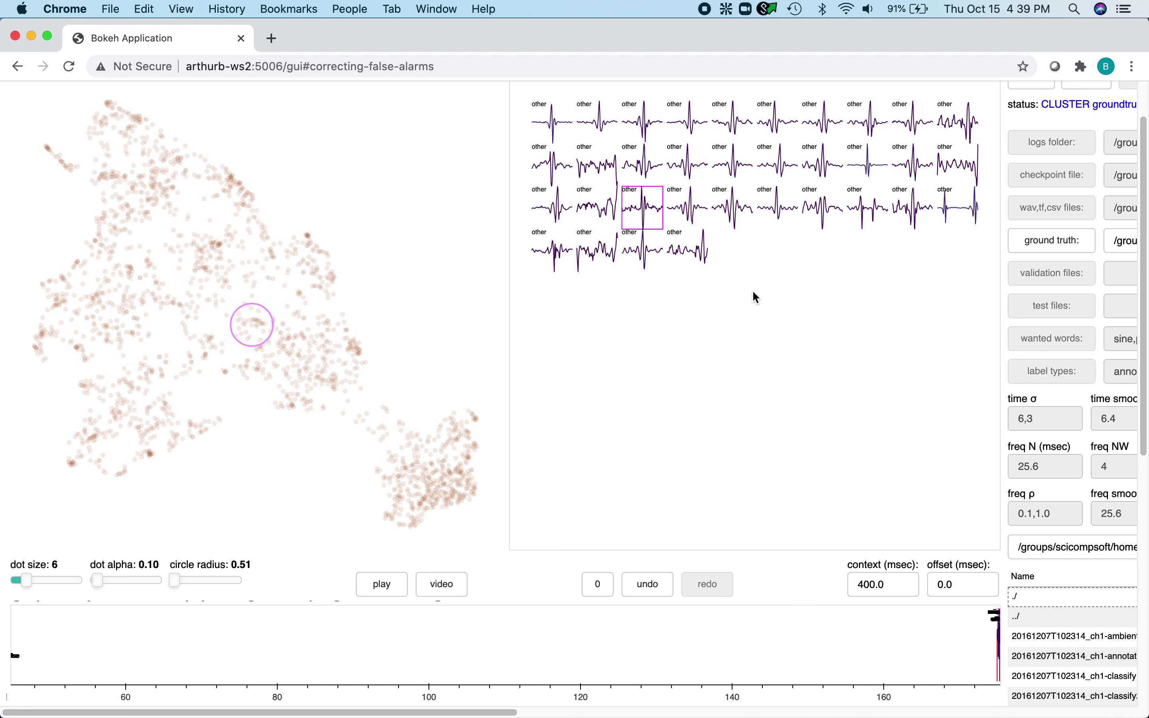
{"action": "scroll", "coordinate": [754, 293], "scroll_direction": "down", "scroll_amount": 3}
{"action": "scroll", "coordinate": [752, 290], "scroll_direction": "down", "scroll_amount": 1}
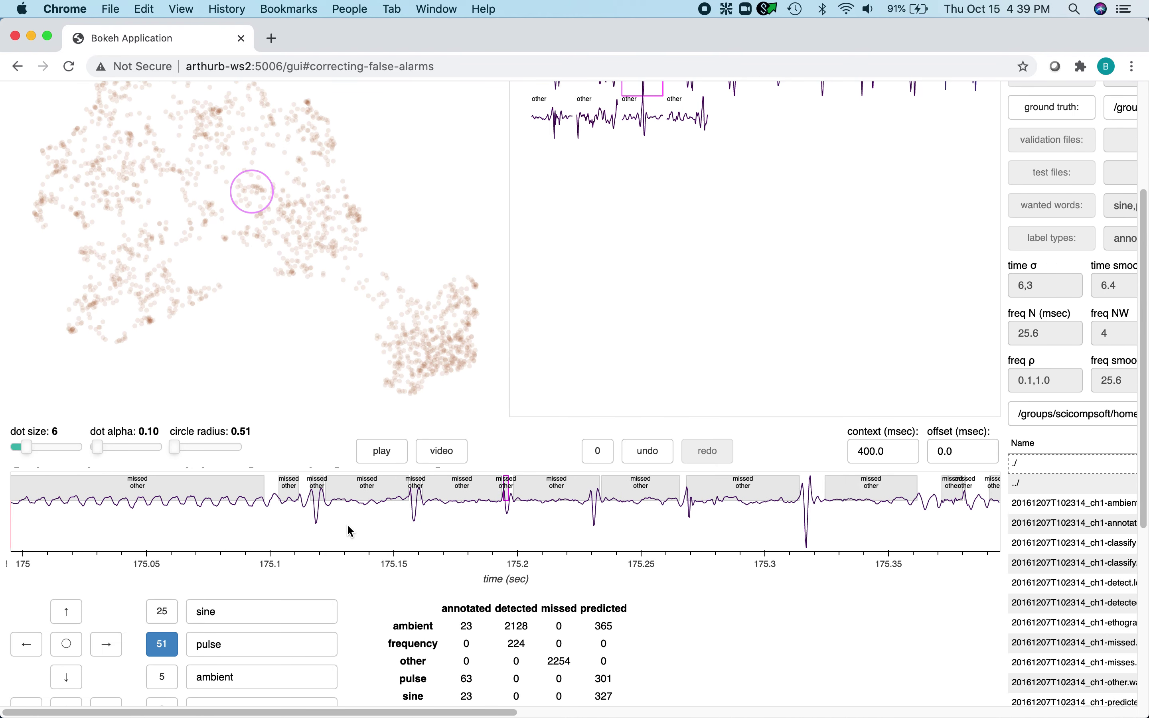
{"action": "left_click", "coordinate": [317, 521]}
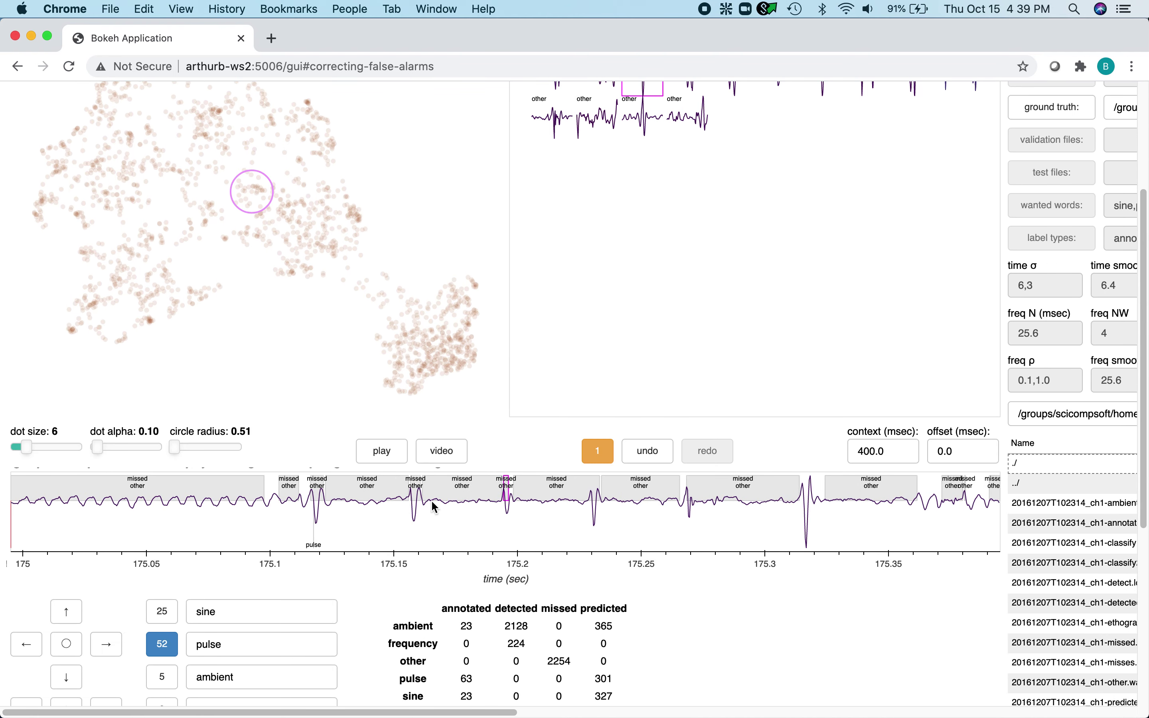
{"action": "left_click", "coordinate": [415, 520]}
{"action": "left_click", "coordinate": [596, 531]}
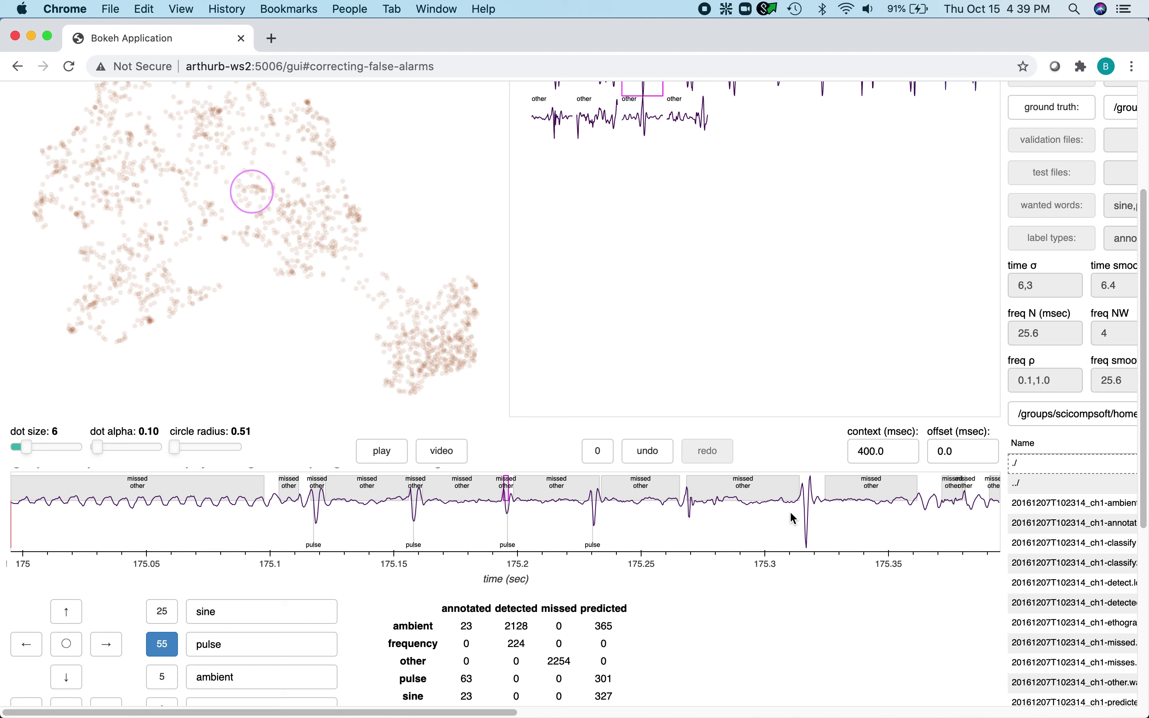
Open the sound at about 105.97 s and label the peaks at about 105.80, 105.84, 105.88, 105.91 and 105.95 s as pulse
{"action": "scroll", "coordinate": [743, 341], "scroll_direction": "up", "scroll_amount": 2}
{"action": "scroll", "coordinate": [741, 334], "scroll_direction": "up", "scroll_amount": 4}
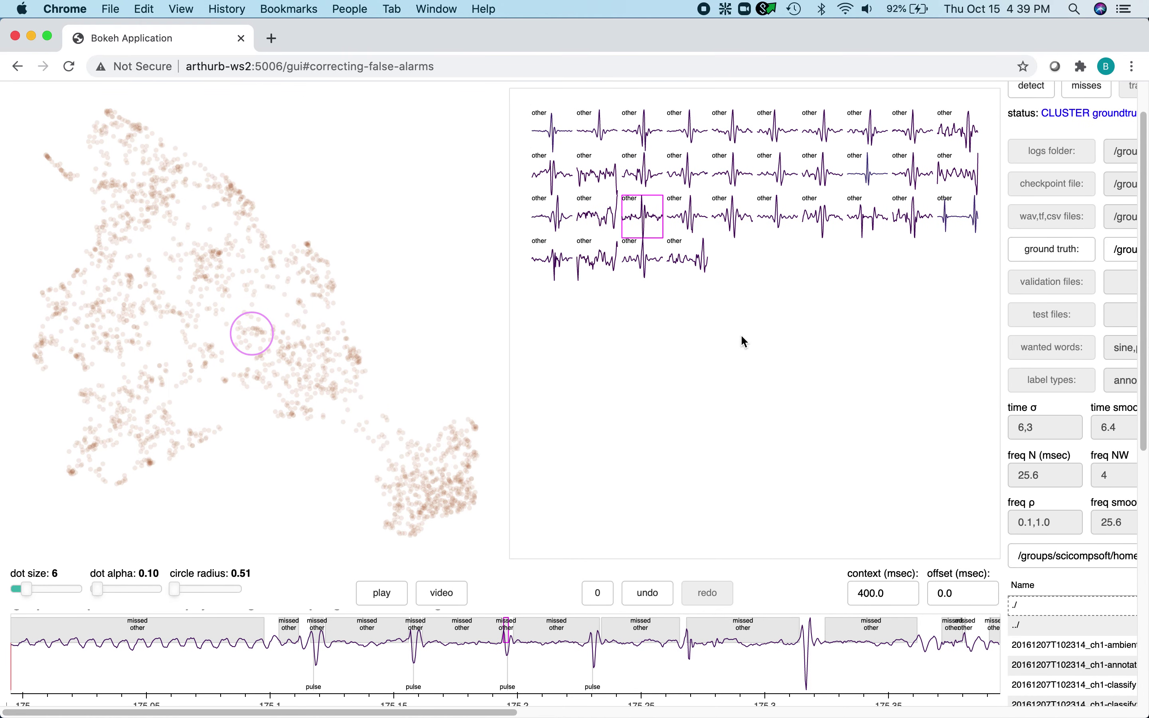
{"action": "left_click", "coordinate": [692, 219]}
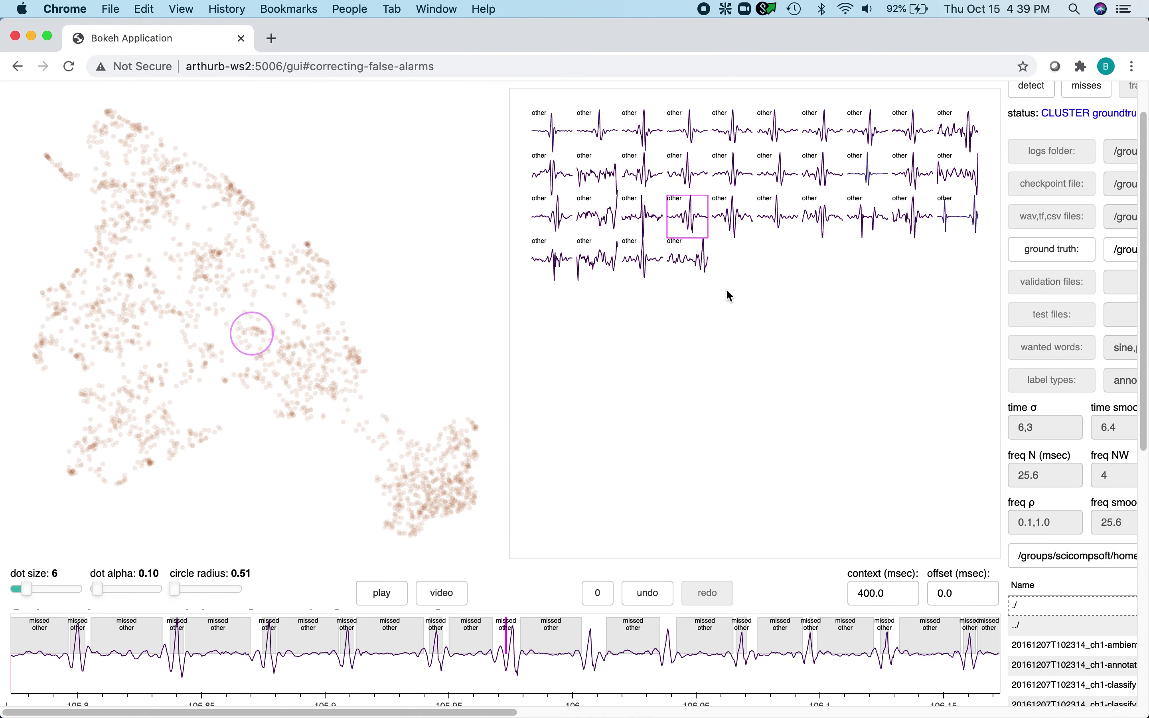
{"action": "scroll", "coordinate": [727, 291], "scroll_direction": "down", "scroll_amount": 6}
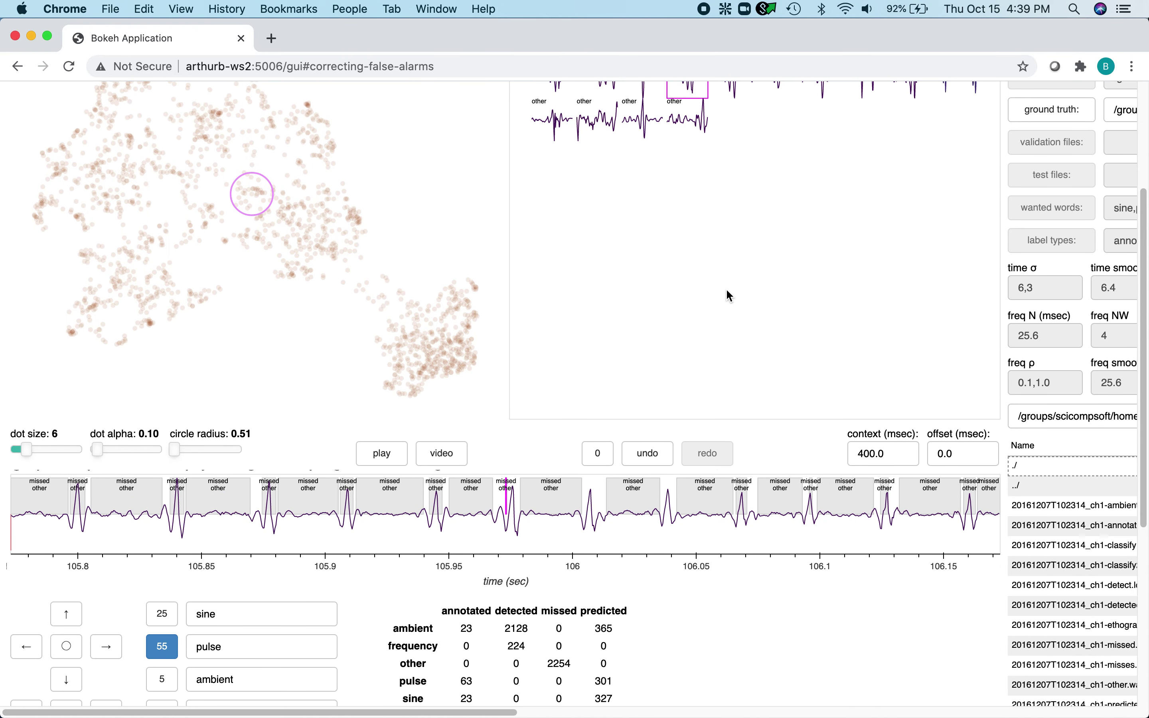
{"action": "double_click", "coordinate": [272, 541]}
{"action": "double_click", "coordinate": [179, 529]}
{"action": "double_click", "coordinate": [78, 536]}
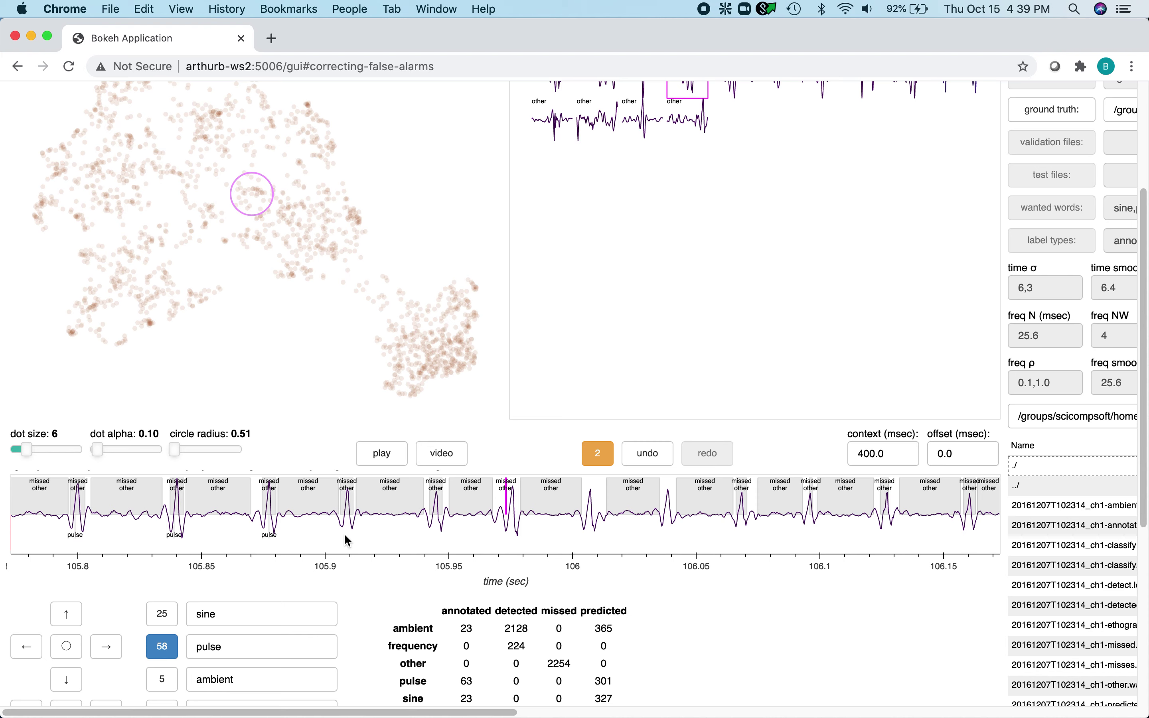
{"action": "double_click", "coordinate": [357, 537]}
{"action": "double_click", "coordinate": [439, 537]}
Label the peaks at about 106.07, 106.10, 106.13 and 106.16 s in the same waveform as pulse
{"action": "double_click", "coordinate": [746, 534]}
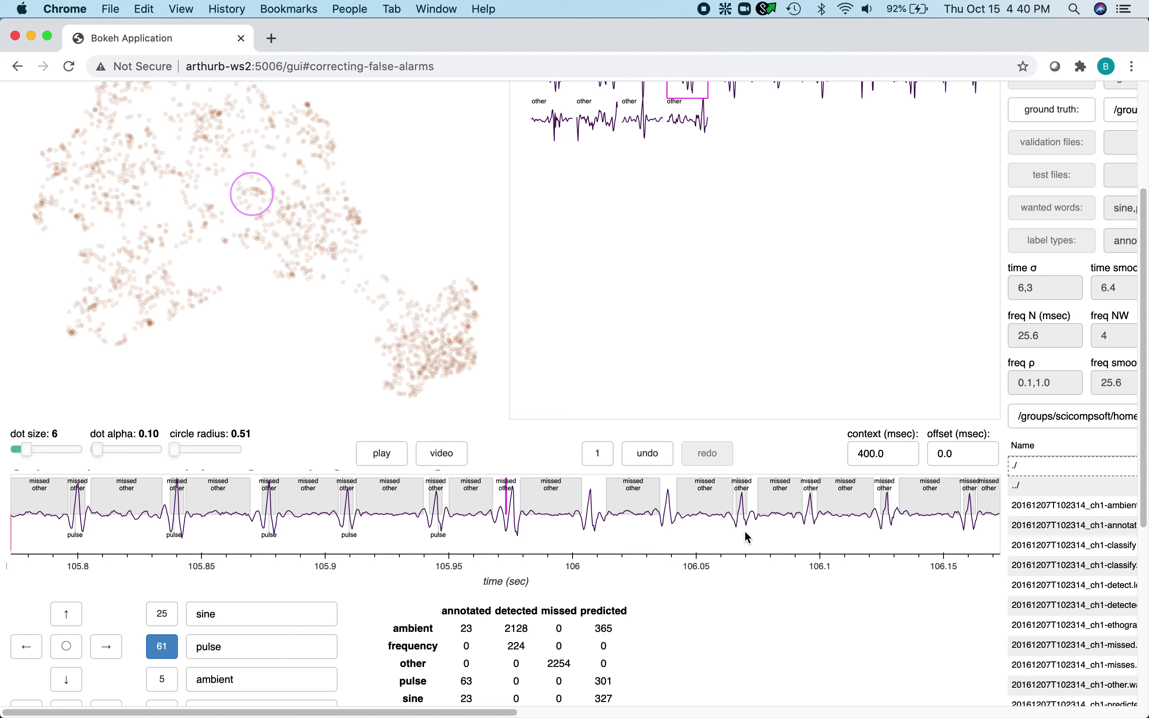
{"action": "double_click", "coordinate": [891, 537]}
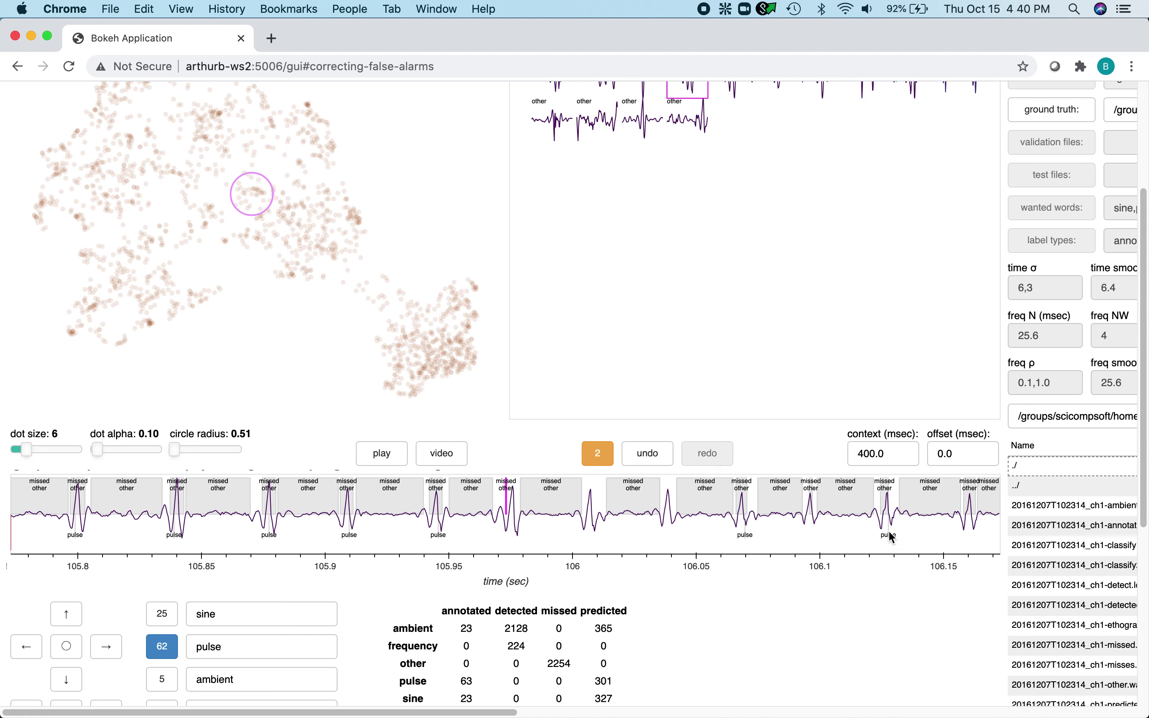
{"action": "double_click", "coordinate": [811, 541]}
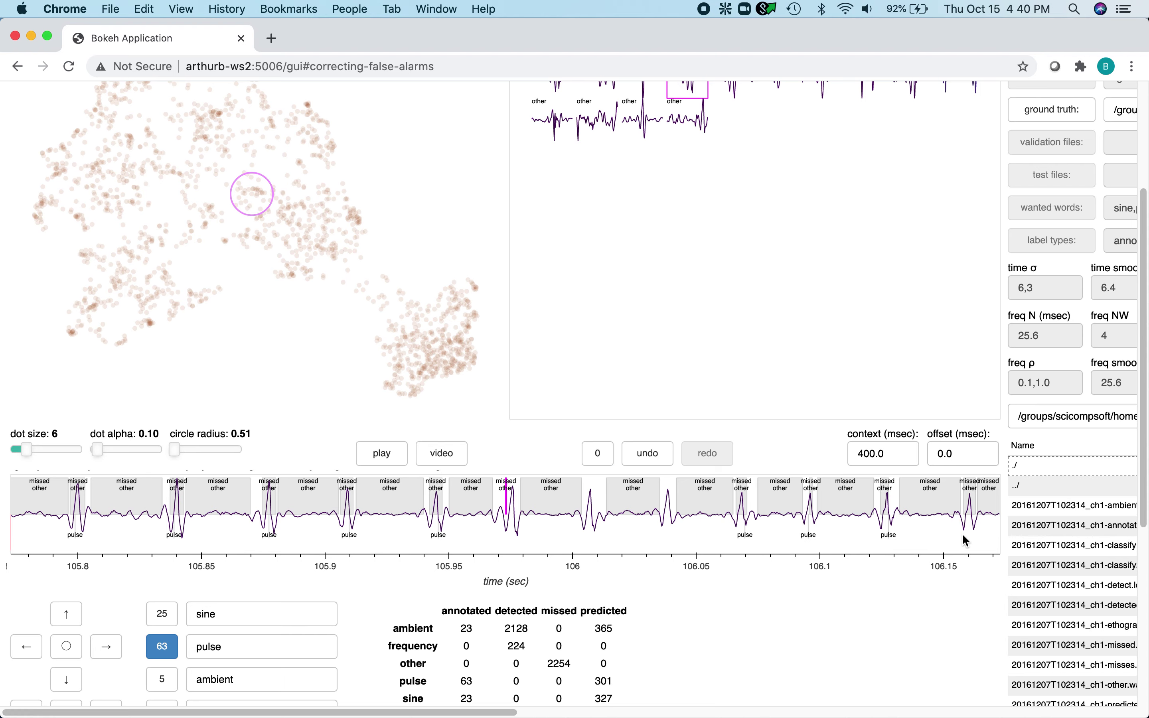
{"action": "double_click", "coordinate": [969, 539]}
Open the sound at about 105.72 s and label the peaks at about 105.55, 105.59, 105.63, 105.67, 105.72 and 105.76 s as pulse
{"action": "scroll", "coordinate": [890, 290], "scroll_direction": "up", "scroll_amount": 1}
{"action": "scroll", "coordinate": [890, 290], "scroll_direction": "up", "scroll_amount": 3}
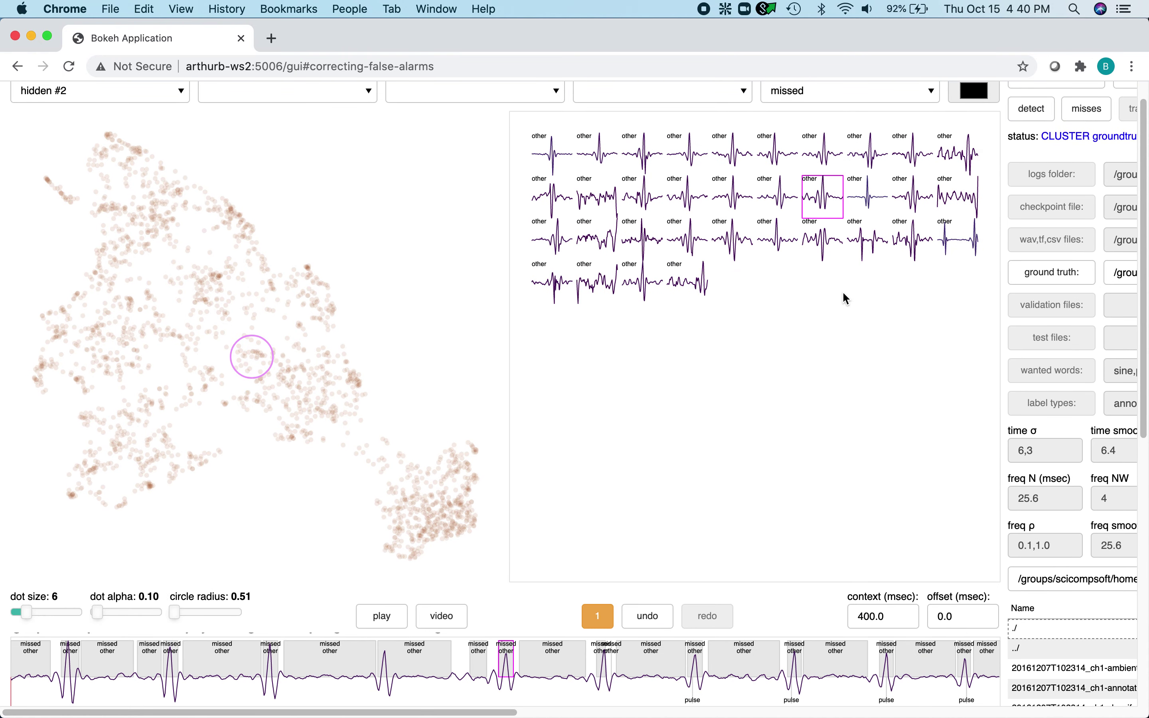
{"action": "scroll", "coordinate": [845, 298], "scroll_direction": "down", "scroll_amount": 3}
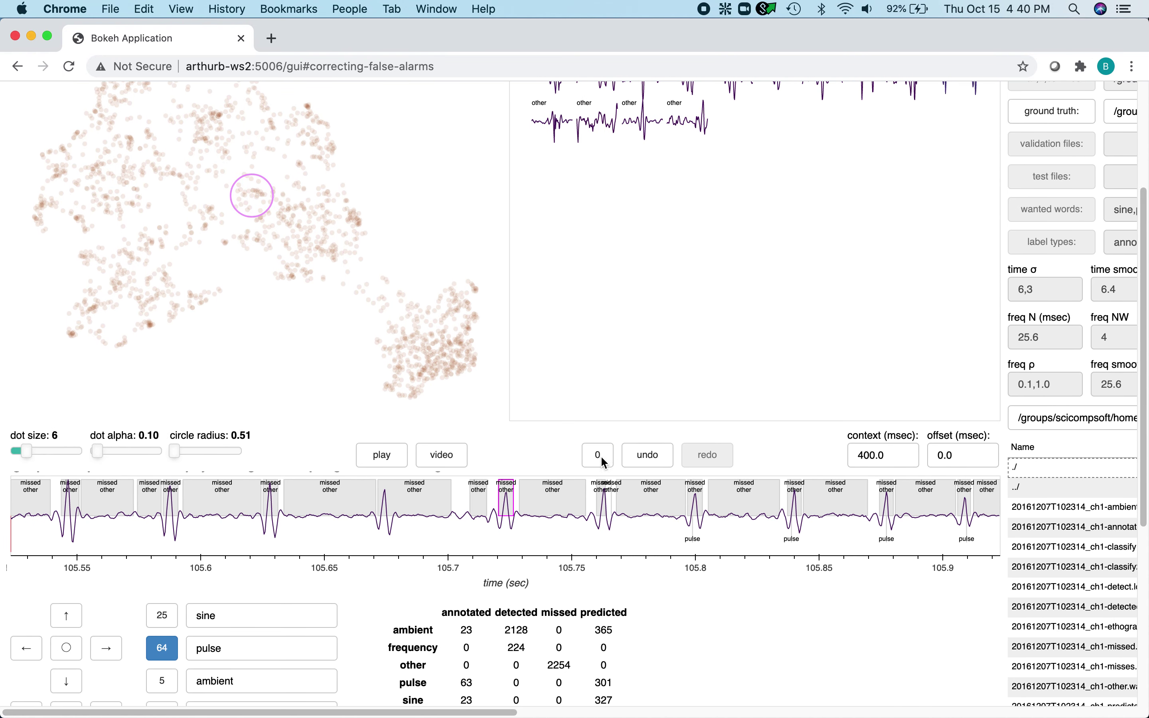
{"action": "double_click", "coordinate": [605, 535]}
{"action": "double_click", "coordinate": [507, 536]}
{"action": "left_click", "coordinate": [272, 536]}
{"action": "left_click", "coordinate": [174, 541]}
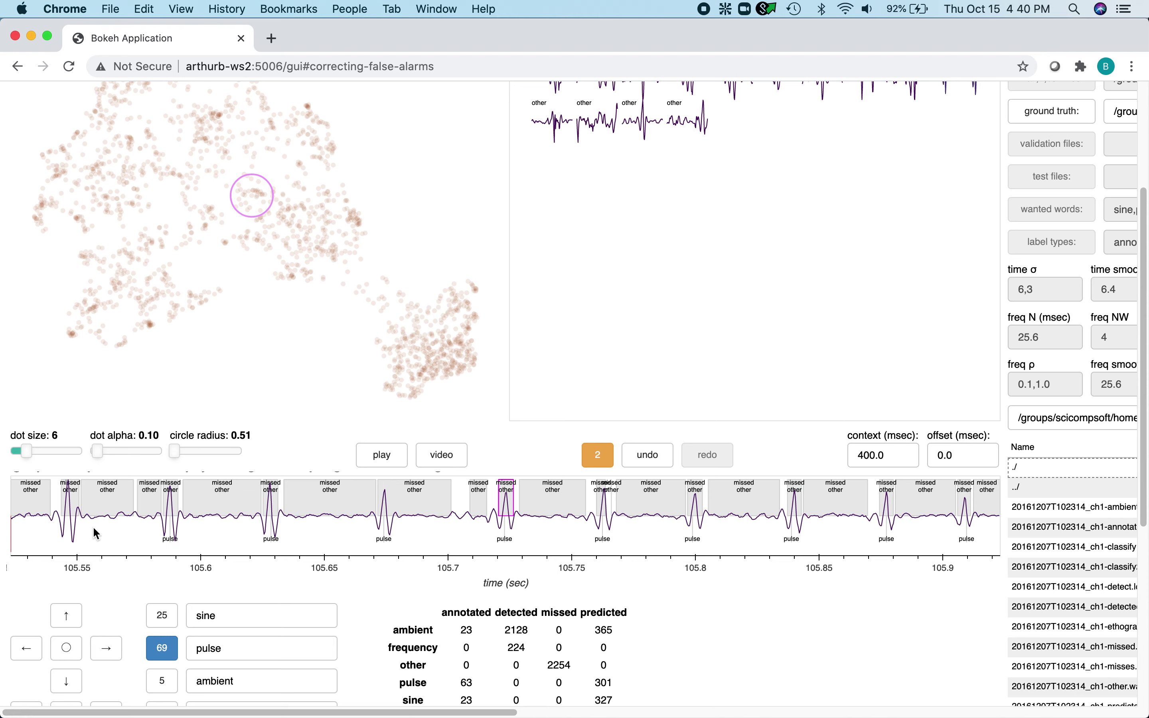
{"action": "left_click", "coordinate": [73, 536]}
Switch to the make predictions workflow, choose train as the operation, and change the logs folder's last directory to trained-classifier2/
{"action": "scroll", "coordinate": [155, 501], "scroll_direction": "down", "scroll_amount": 3}
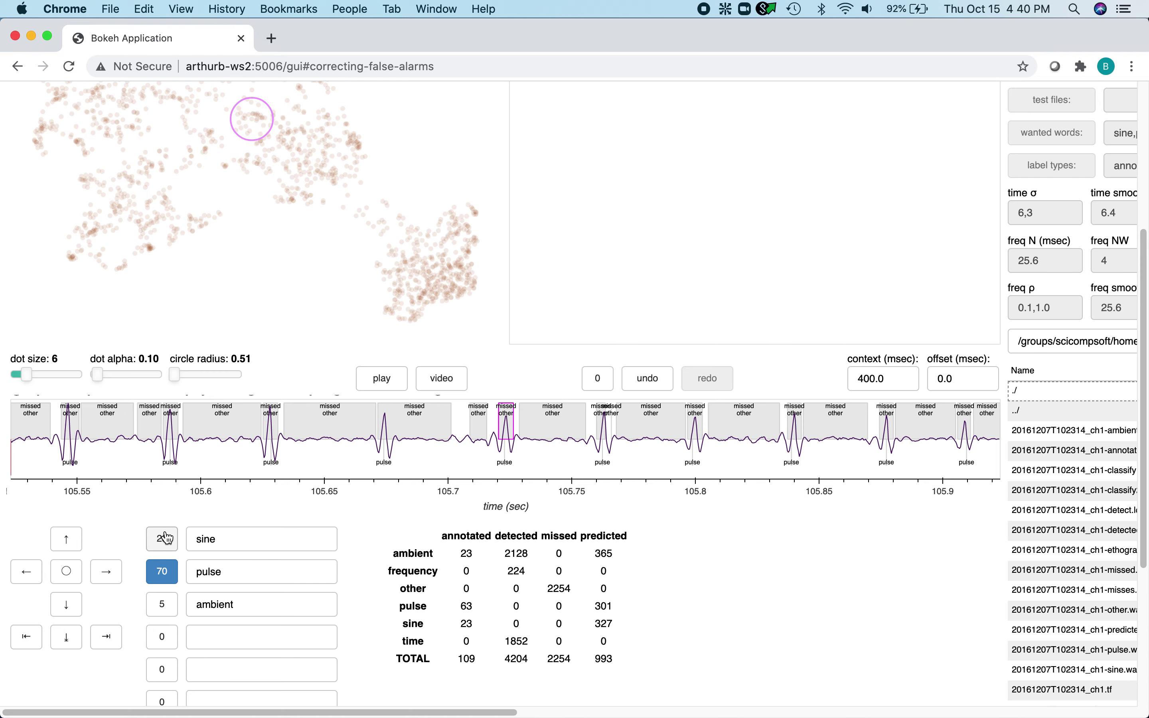
{"action": "scroll", "coordinate": [301, 354], "scroll_direction": "up", "scroll_amount": 5}
{"action": "scroll", "coordinate": [302, 354], "scroll_direction": "right", "scroll_amount": 12}
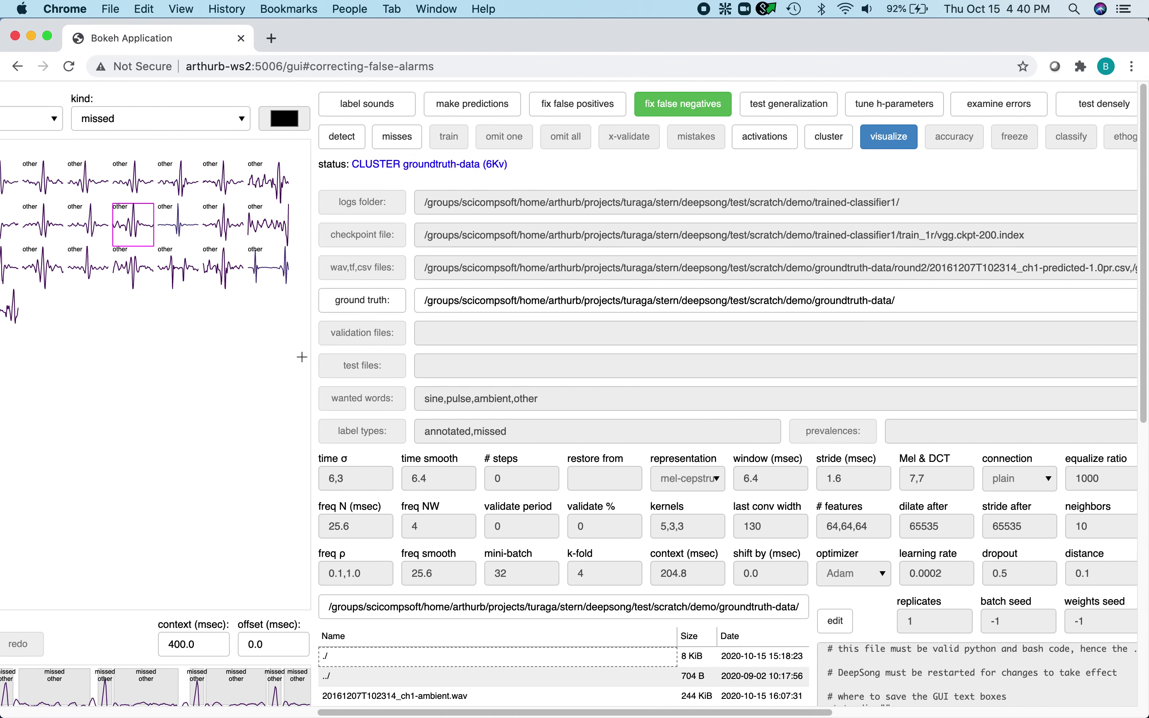
{"action": "scroll", "coordinate": [302, 357], "scroll_direction": "right", "scroll_amount": 5}
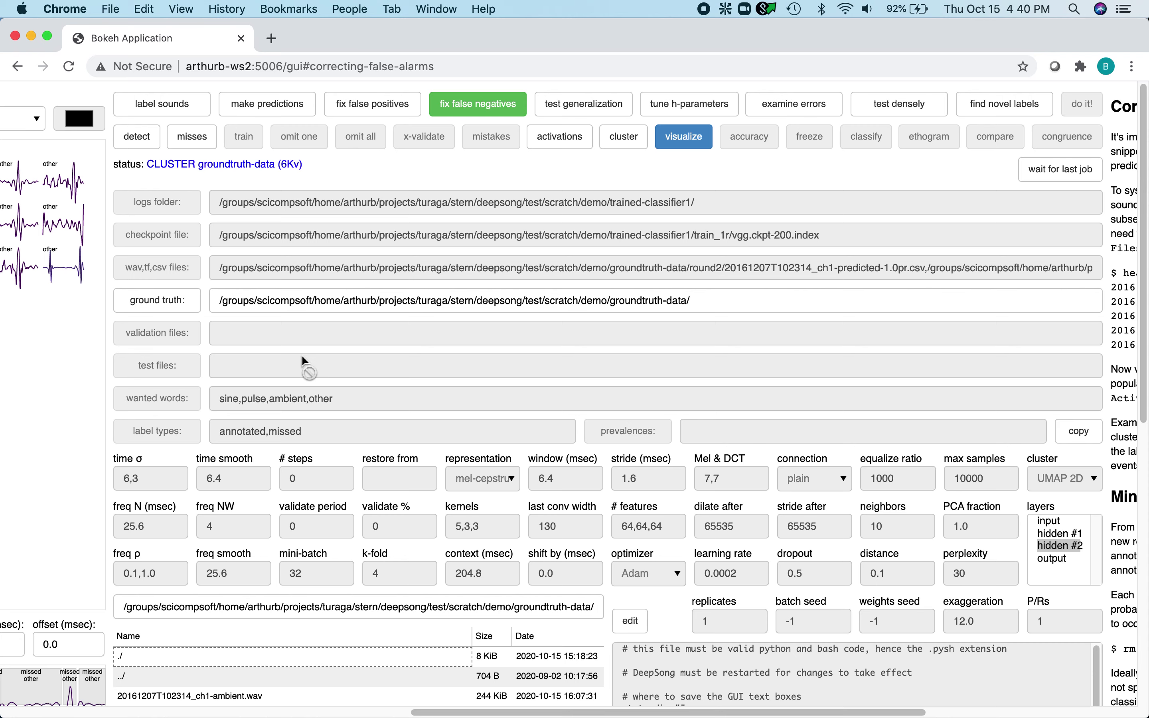
{"action": "left_click", "coordinate": [278, 111]}
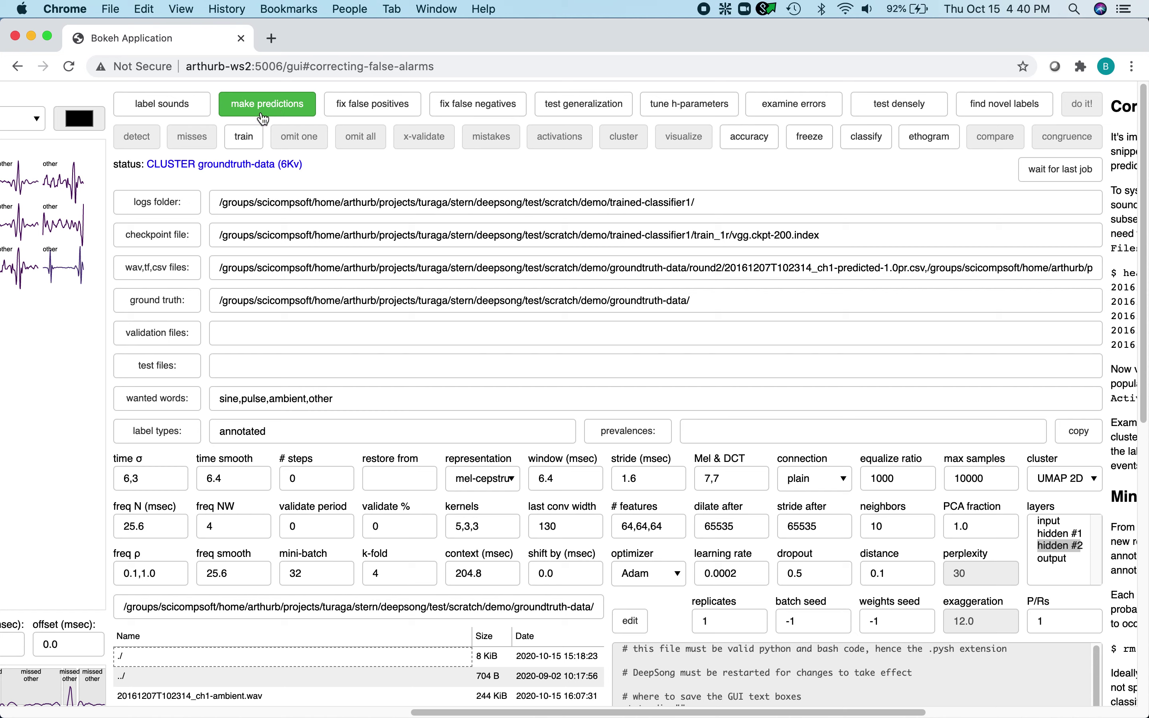
{"action": "left_click", "coordinate": [244, 138]}
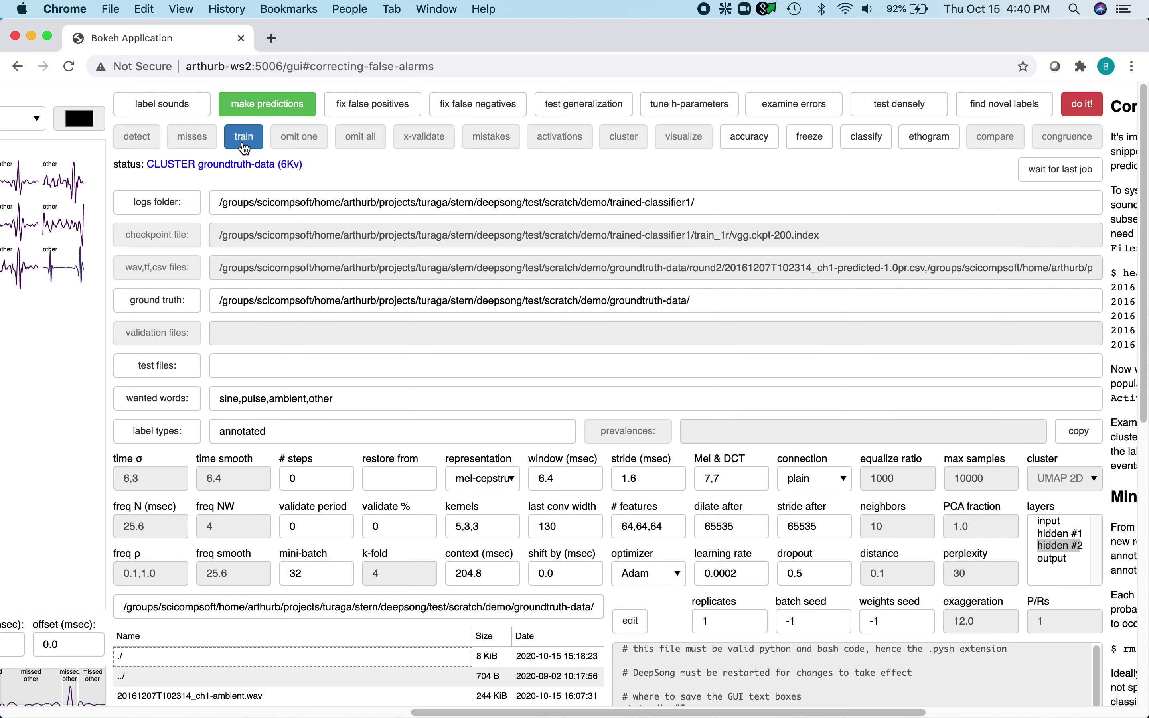
{"action": "left_click", "coordinate": [693, 202]}
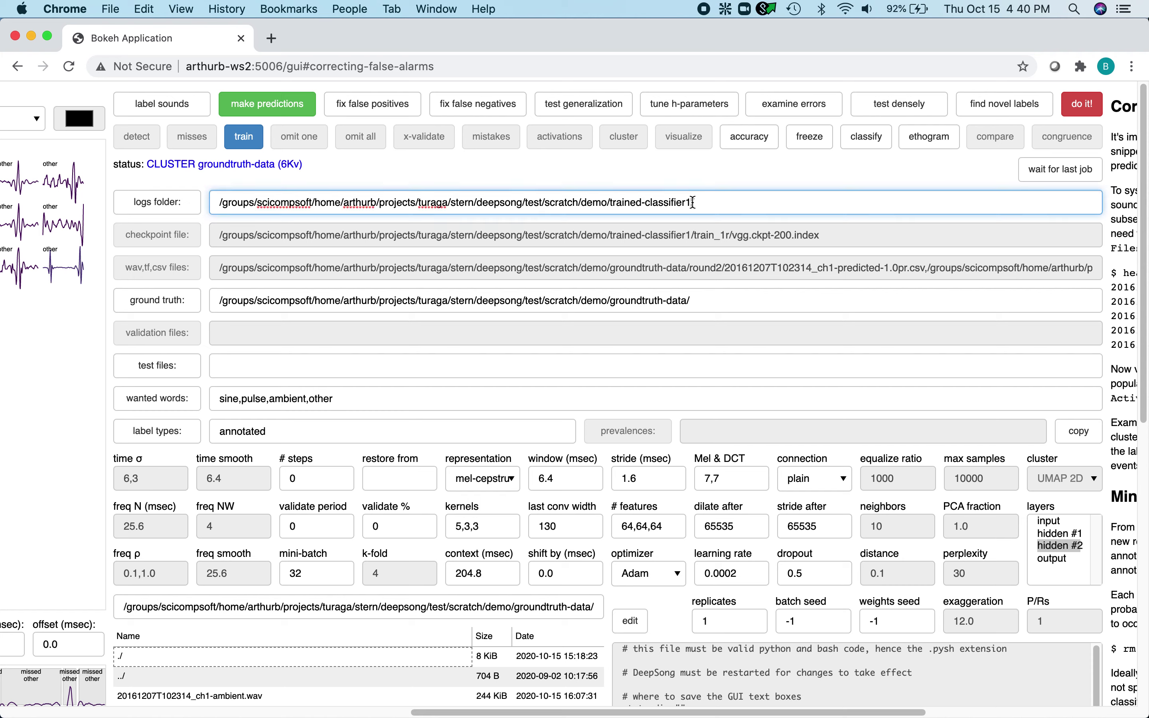
{"action": "key", "text": "BackSpace"}
{"action": "type", "text": "2/"}
Set the training to 200 steps with a validate period of 20 and 20% validation, and start the training job
{"action": "double_click", "coordinate": [292, 478]}
{"action": "type", "text": "200"}
{"action": "double_click", "coordinate": [304, 526]}
{"action": "type", "text": "20"}
{"action": "double_click", "coordinate": [387, 526]}
{"action": "type", "text": "20"}
{"action": "left_click", "coordinate": [1082, 104]}
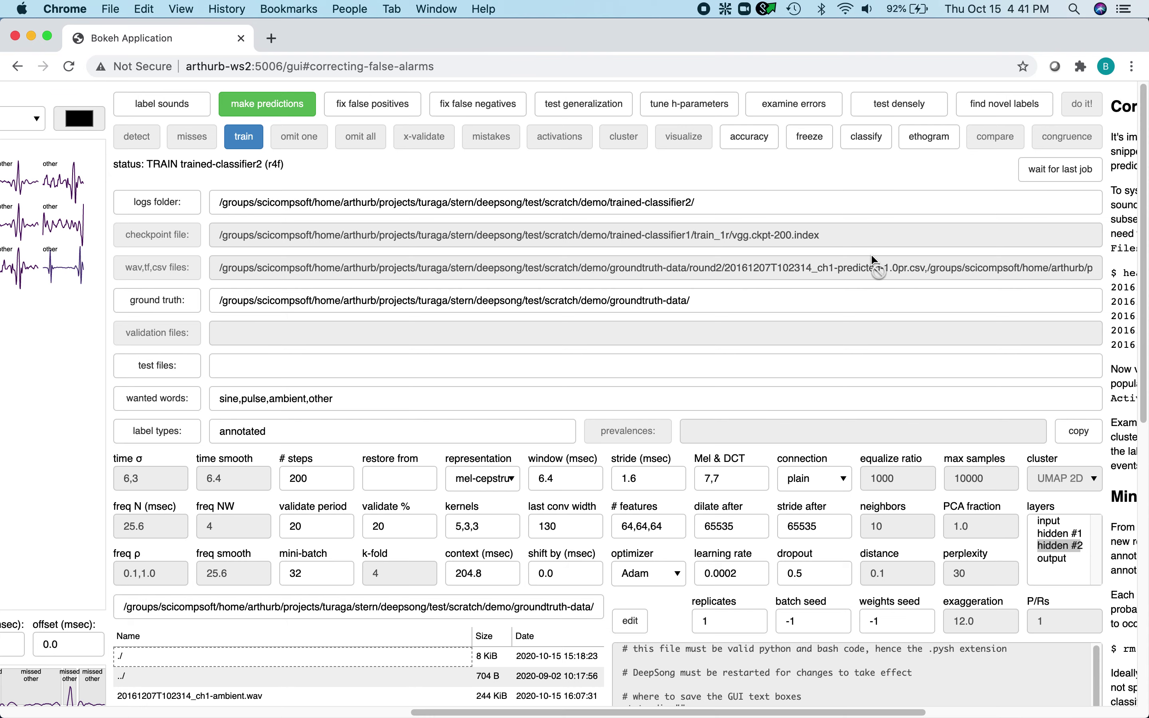
{"action": "scroll", "coordinate": [871, 254], "scroll_direction": "down", "scroll_amount": 5}
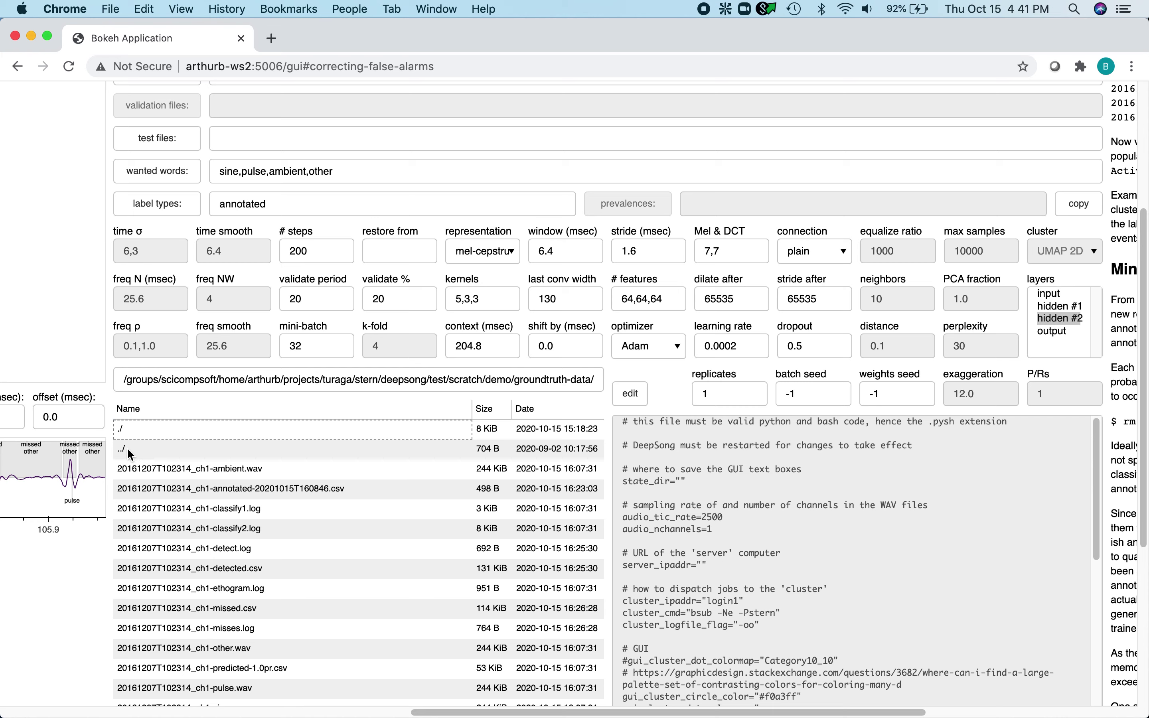
Open the trained-classifier2 folder in the file browser and examine the label counts, accuracies and confusion matrix in train_1r.log
{"action": "double_click", "coordinate": [130, 452]}
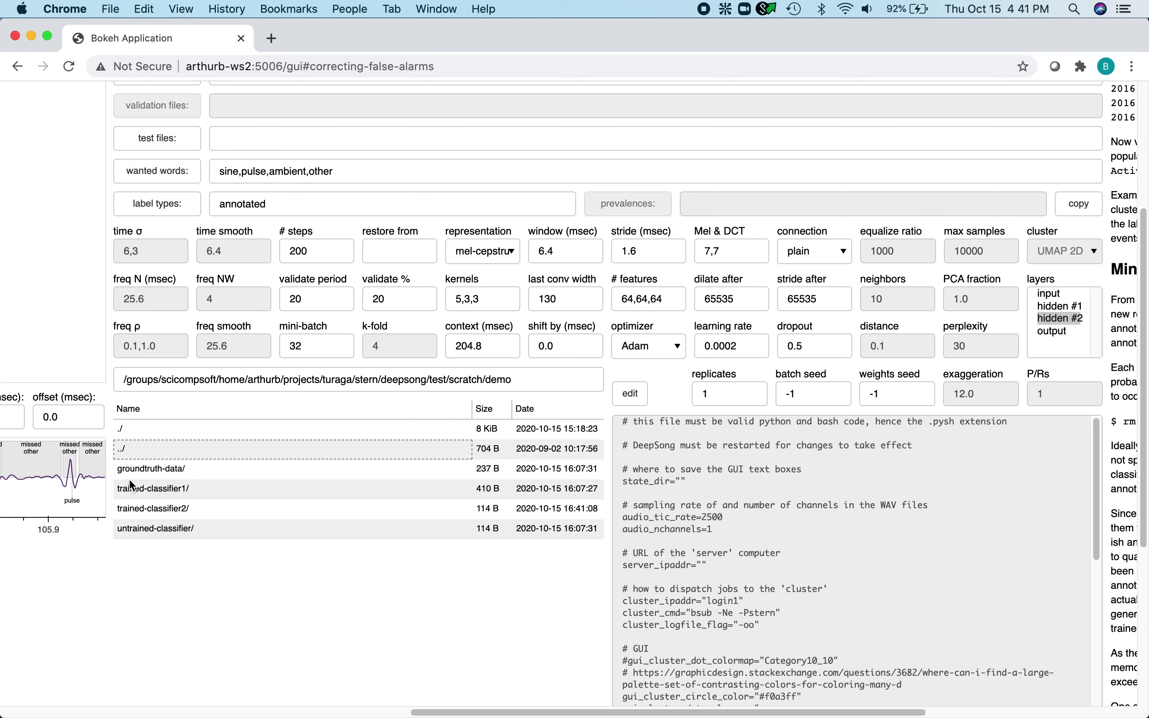
{"action": "double_click", "coordinate": [180, 508]}
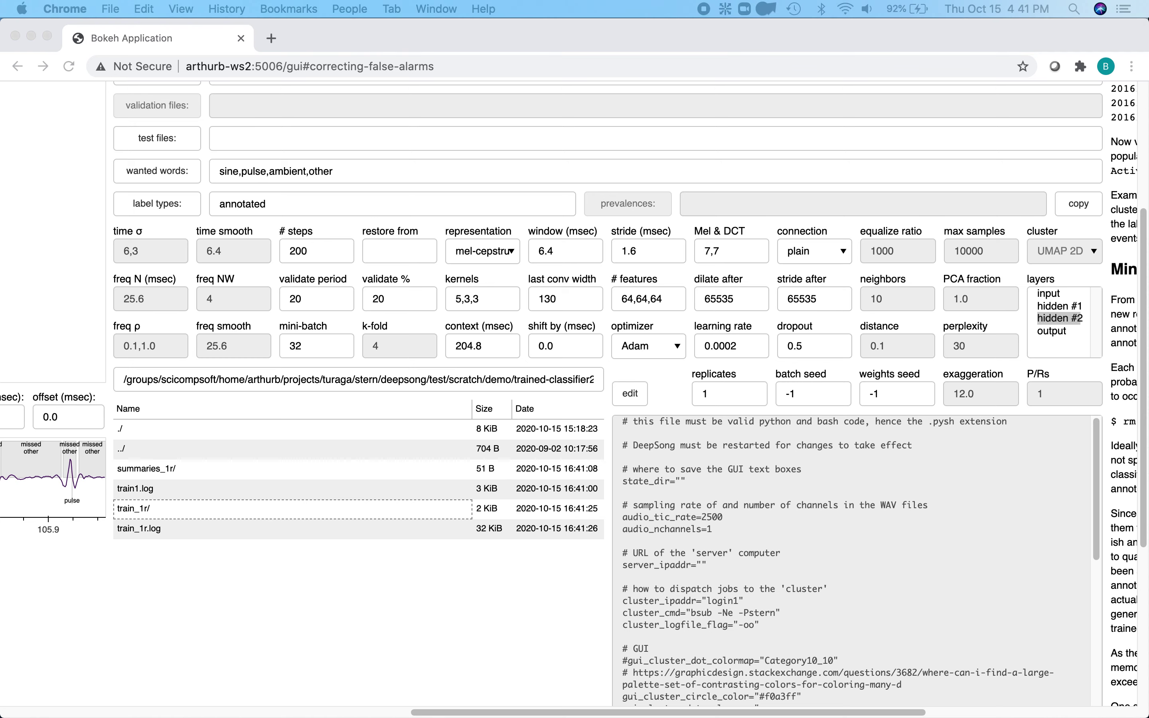
{"action": "key", "text": "space"}
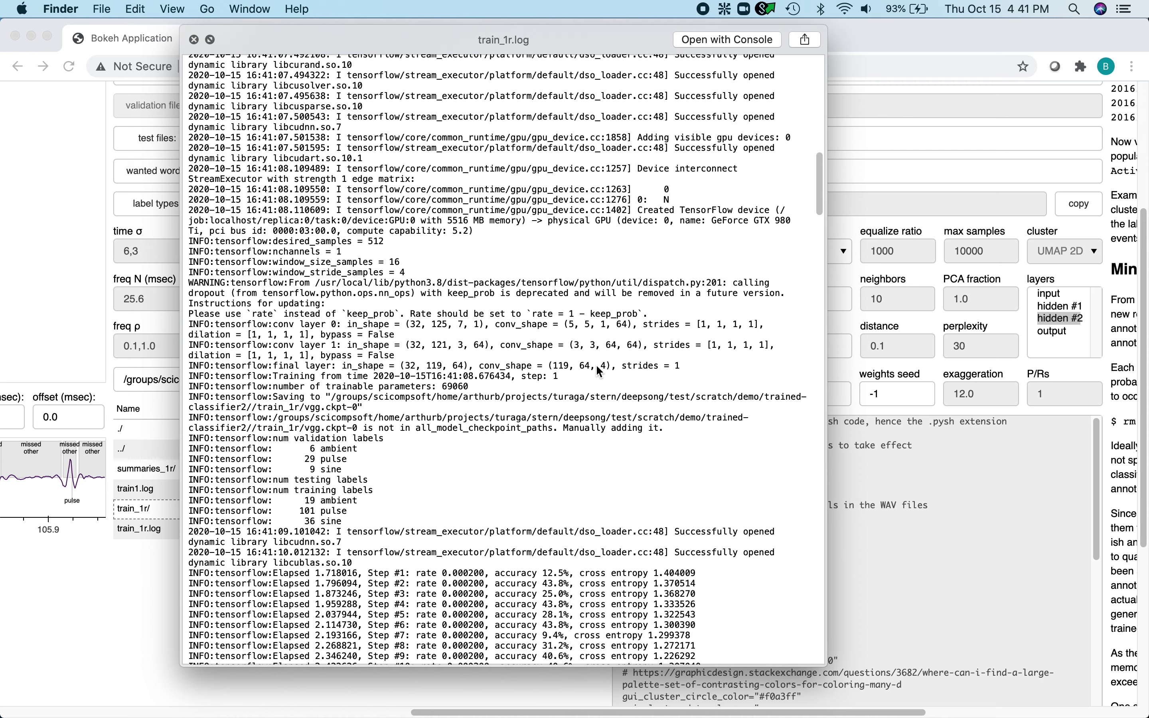
{"action": "scroll", "coordinate": [599, 371], "scroll_direction": "down", "scroll_amount": 5}
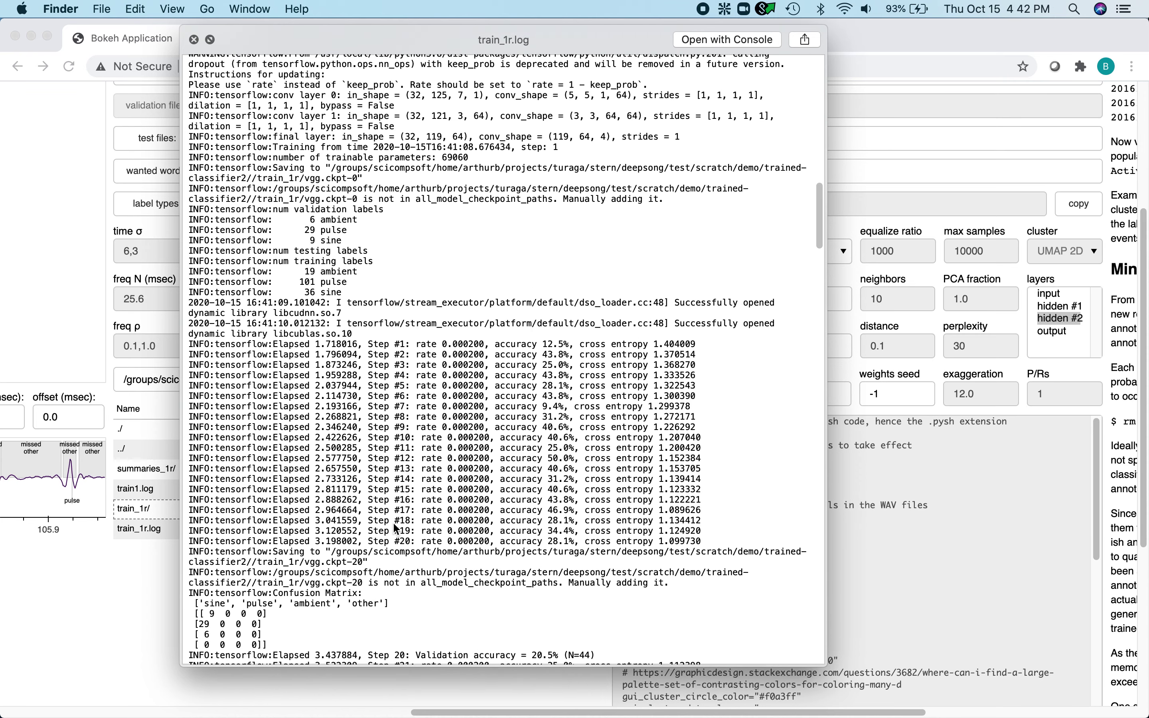
{"action": "scroll", "coordinate": [395, 527], "scroll_direction": "down", "scroll_amount": 2}
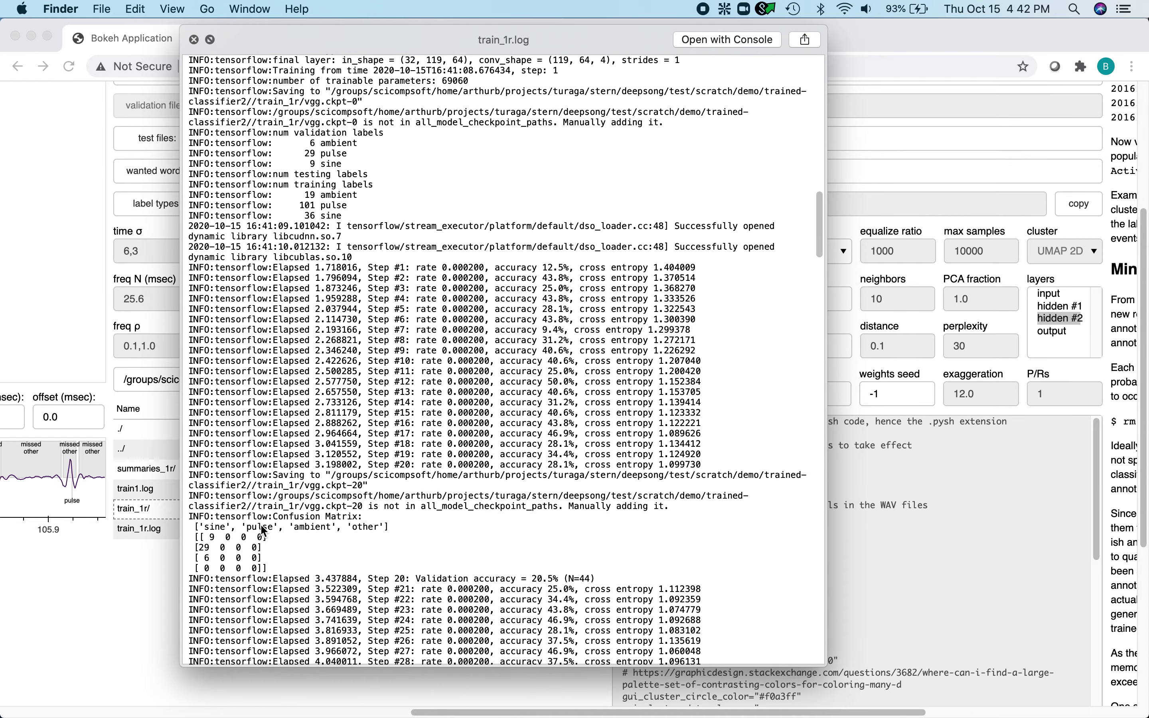
{"action": "key", "text": "space"}
Choose accuracy as the operation and start the job for the trained-classifier2 logs folder
{"action": "scroll", "coordinate": [261, 527], "scroll_direction": "up", "scroll_amount": 5}
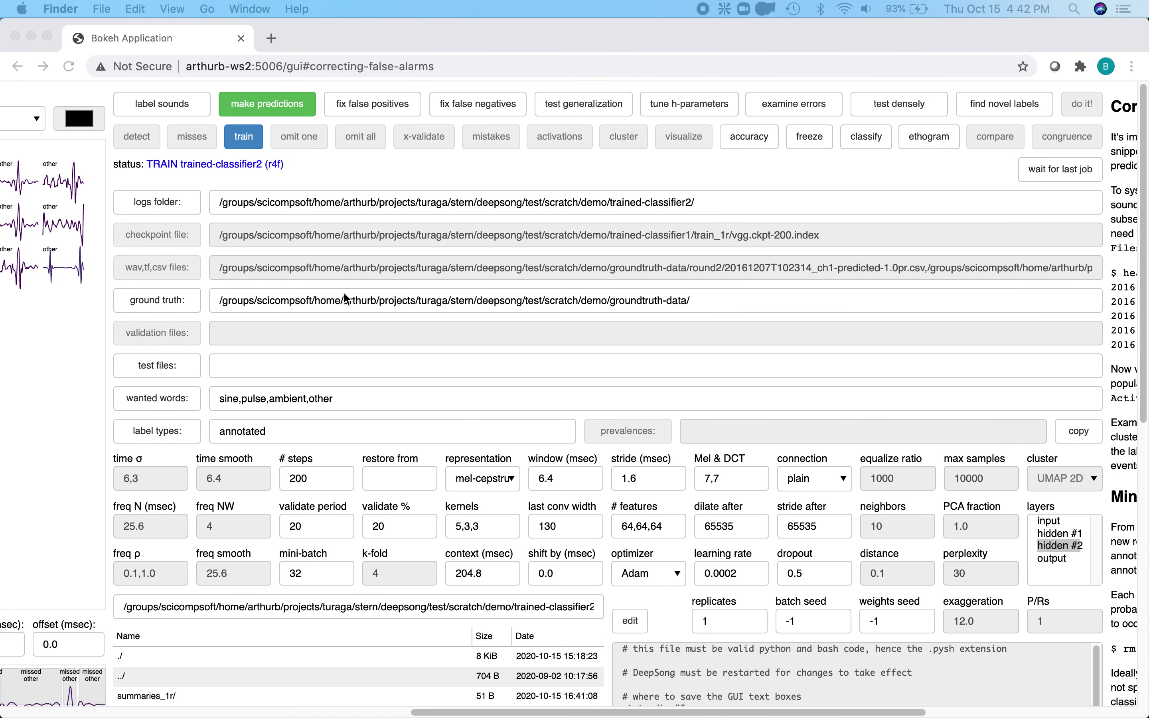
{"action": "left_click", "coordinate": [760, 134]}
{"action": "left_click", "coordinate": [760, 134]}
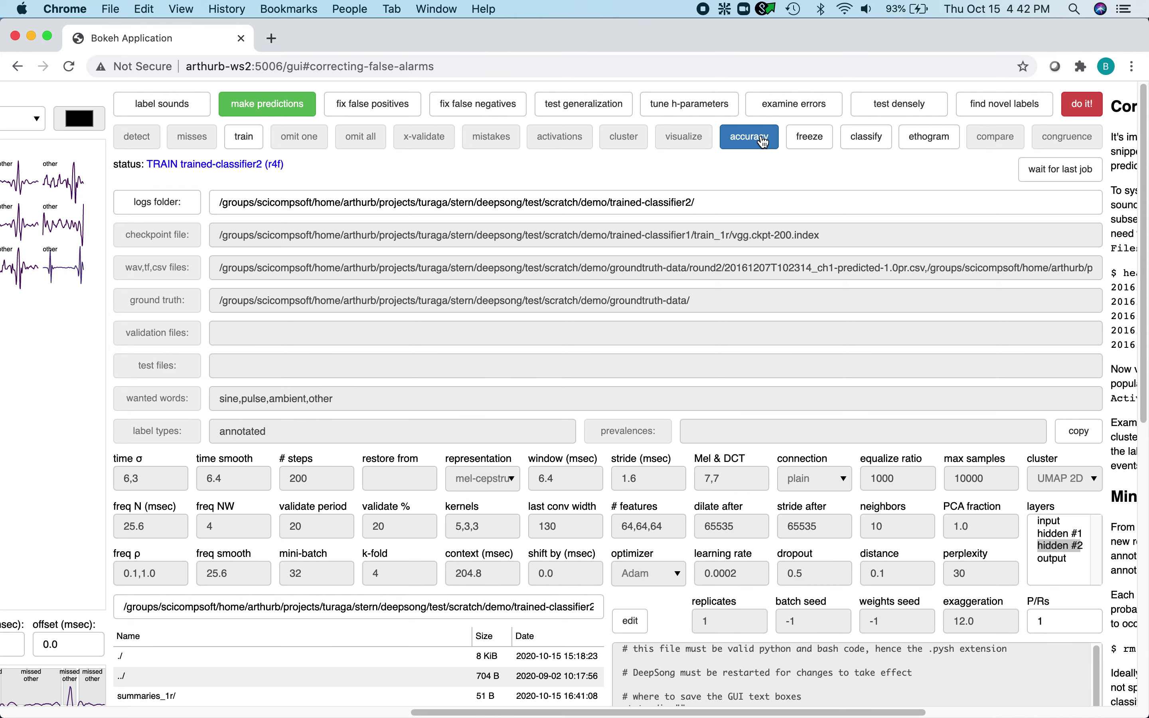
{"action": "left_click", "coordinate": [1076, 105]}
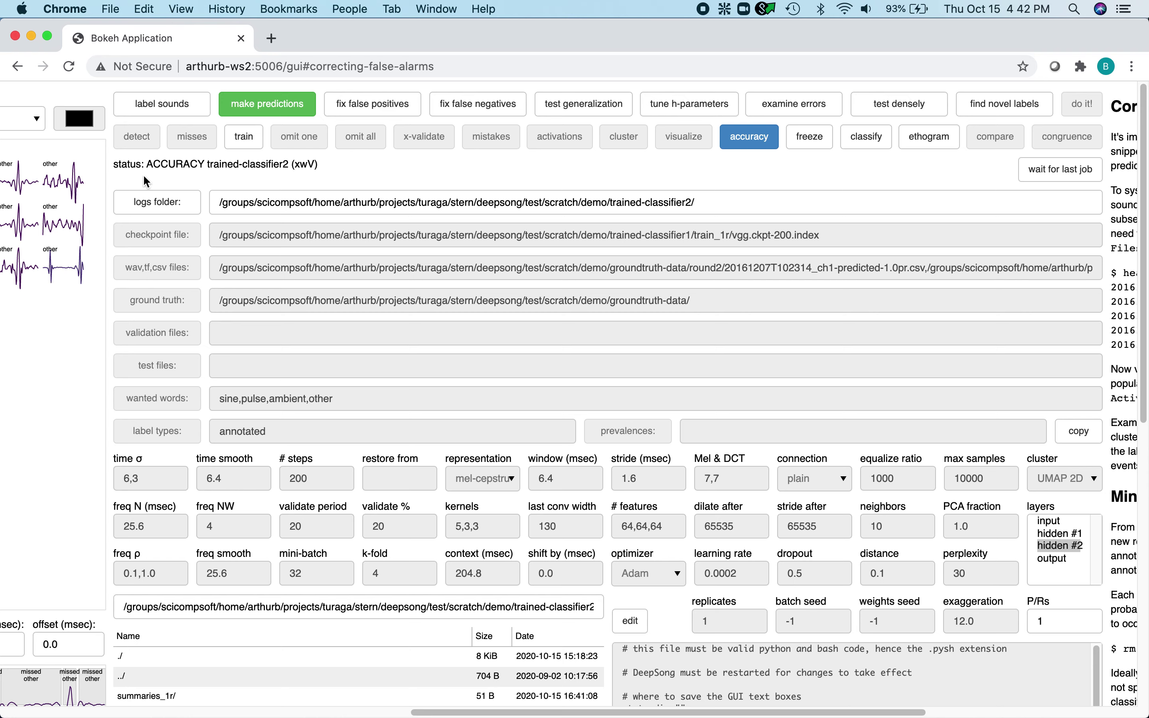
Refresh the trained-classifier2 file list and examine the loss and validation accuracy curves in train-loss.pdf
{"action": "scroll", "coordinate": [144, 177], "scroll_direction": "down", "scroll_amount": 5}
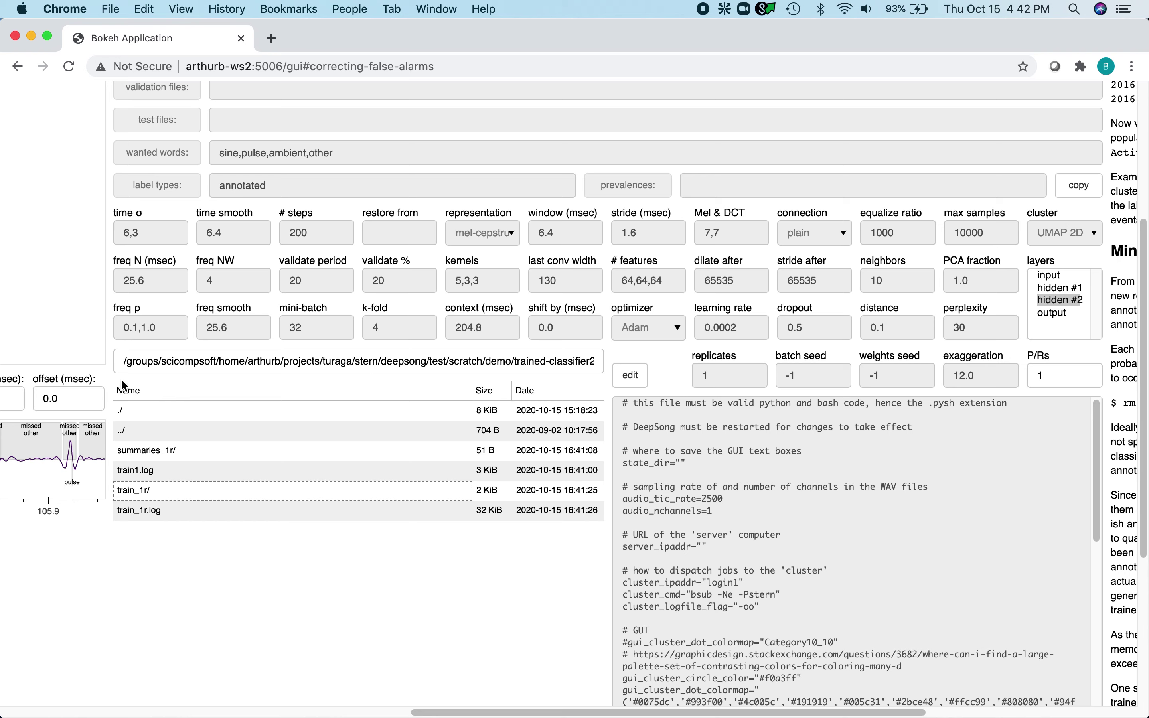
{"action": "left_click", "coordinate": [123, 412]}
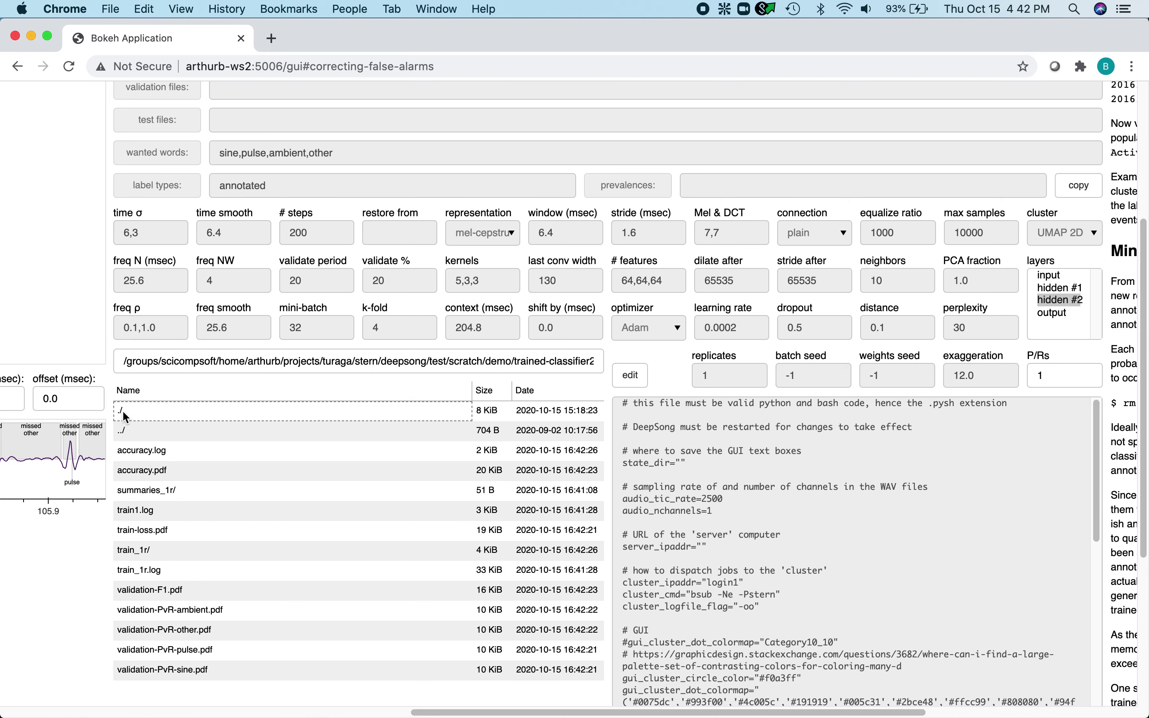
{"action": "scroll", "coordinate": [124, 416], "scroll_direction": "down", "scroll_amount": 2}
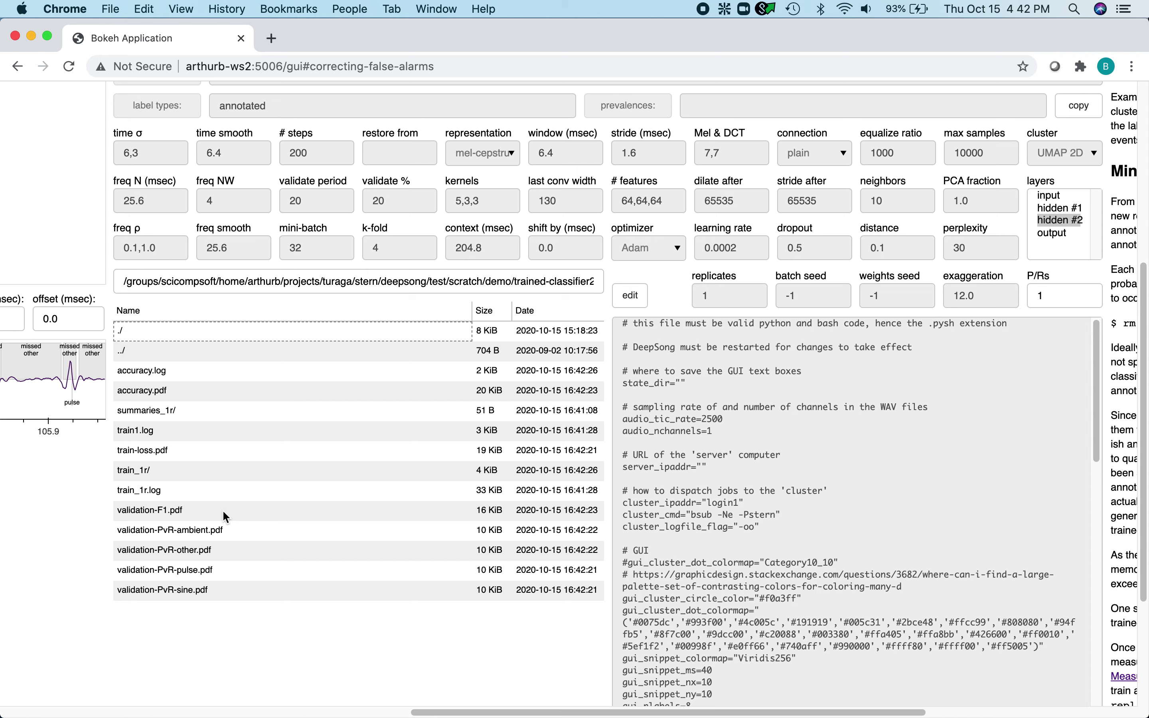
{"action": "scroll", "coordinate": [148, 496], "scroll_direction": "up", "scroll_amount": 8}
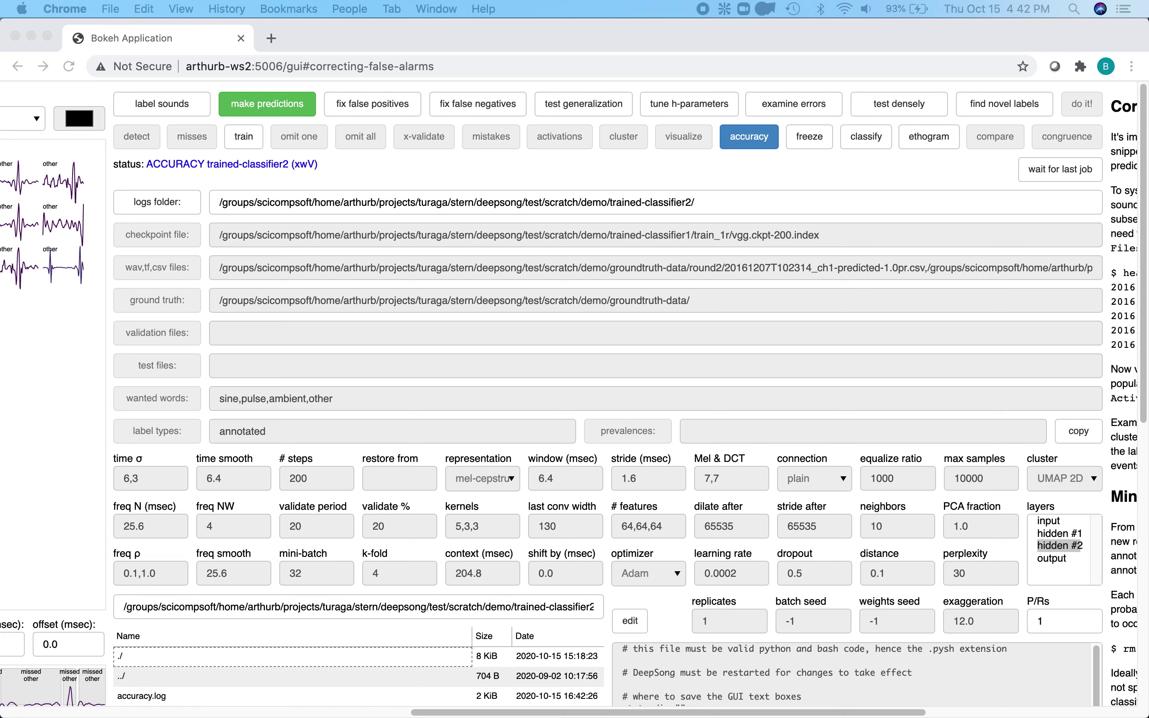
{"action": "key", "text": "space"}
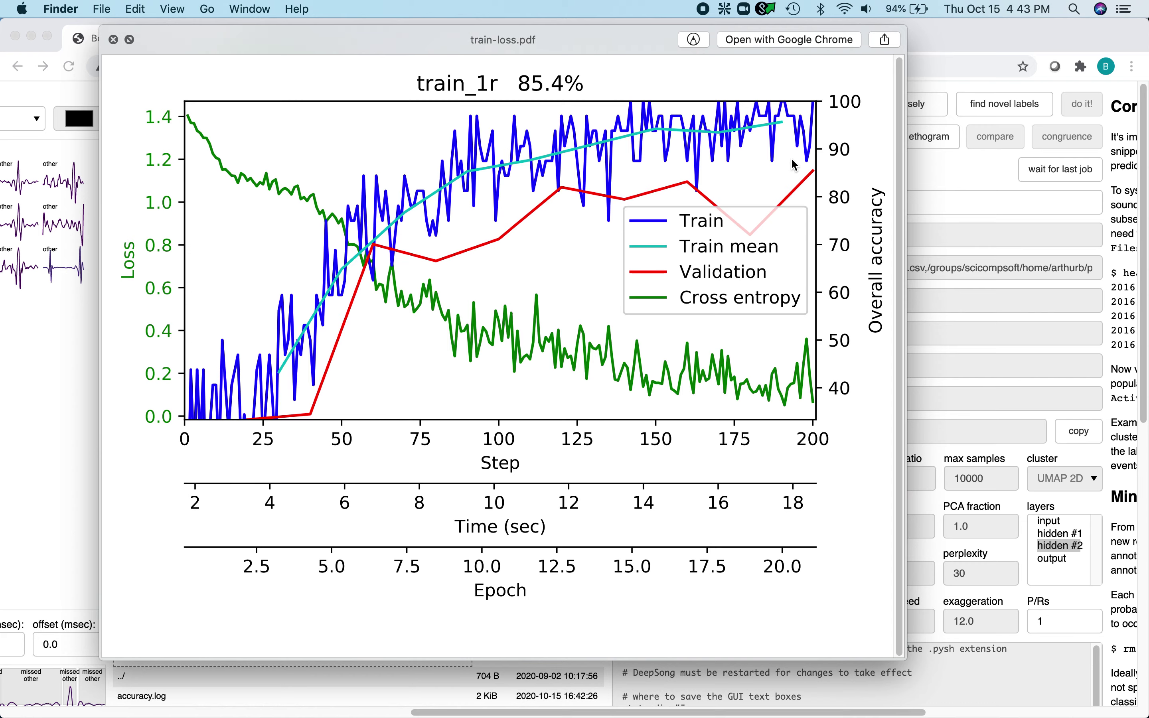
{"action": "key", "text": "space"}
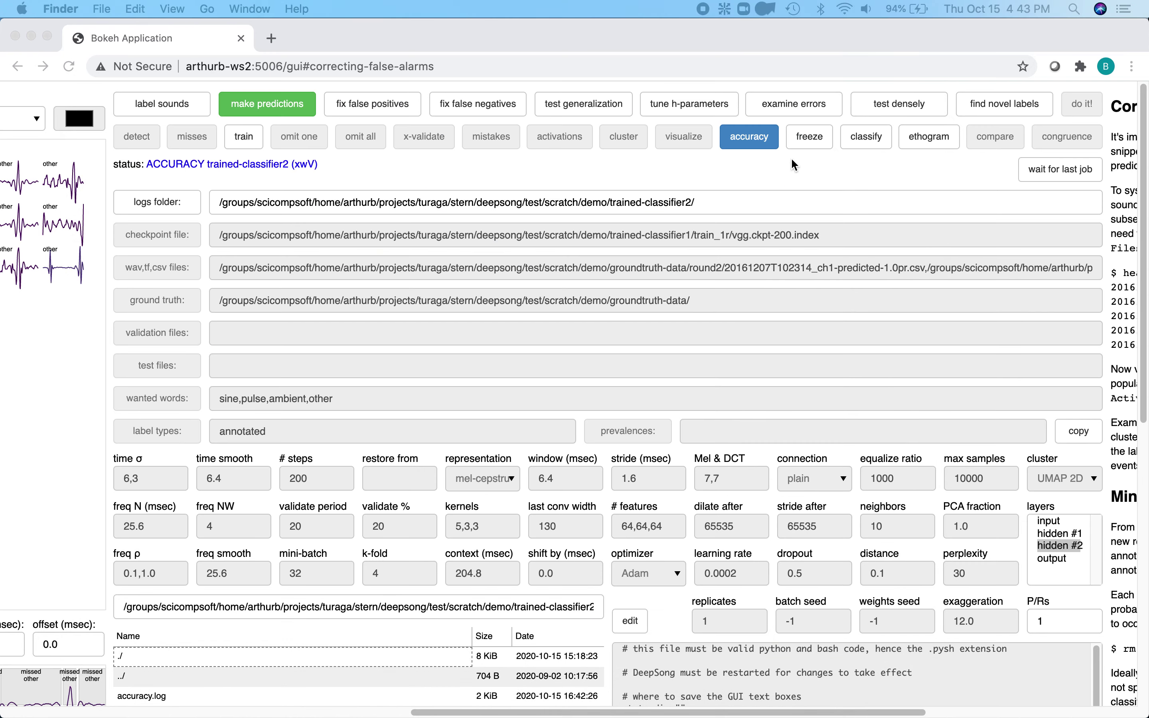
Choose freeze as the operation, change the checkpoint file's classifier folder to trained-classifier2, and start freezing vgg.ckpt-200.index
{"action": "left_click", "coordinate": [810, 146]}
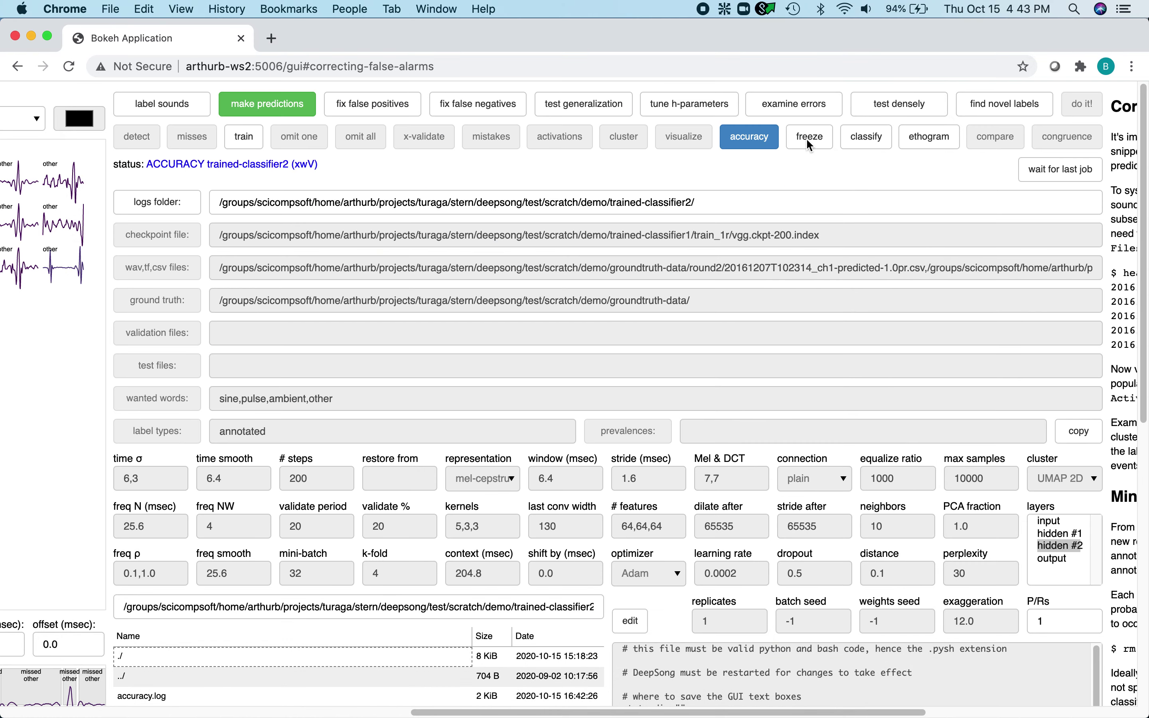
{"action": "left_click", "coordinate": [1087, 108]}
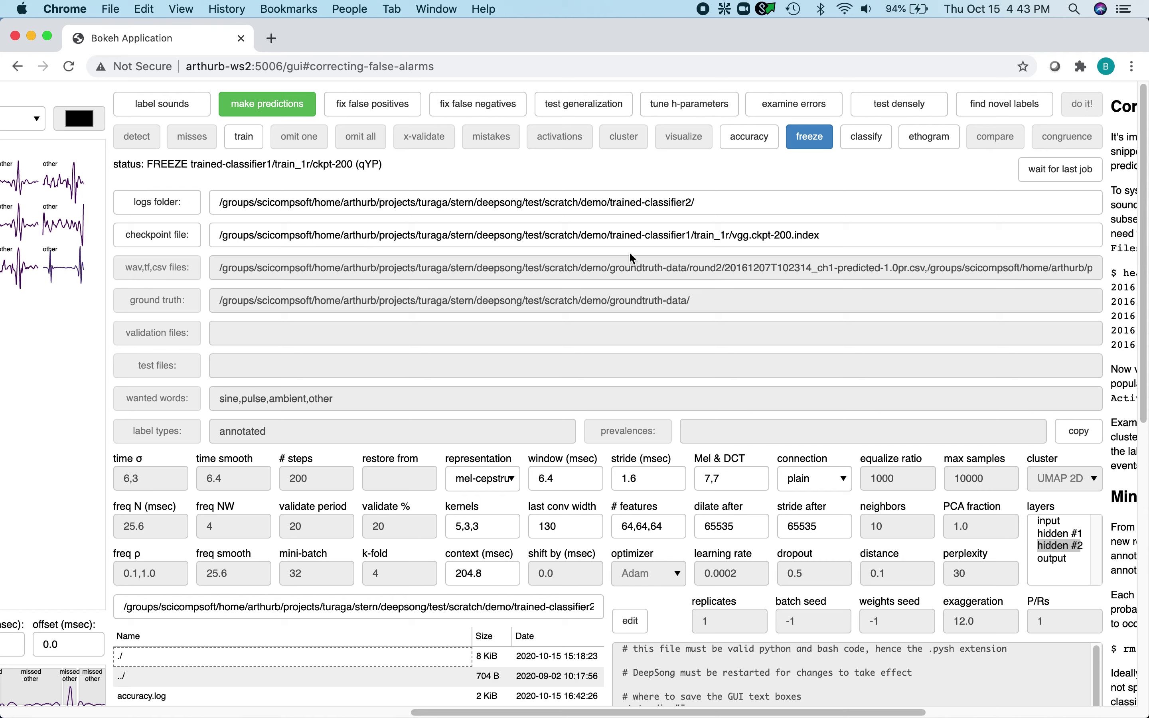
{"action": "left_click", "coordinate": [692, 236]}
{"action": "key", "text": "BackSpace"}
{"action": "type", "text": "2"}
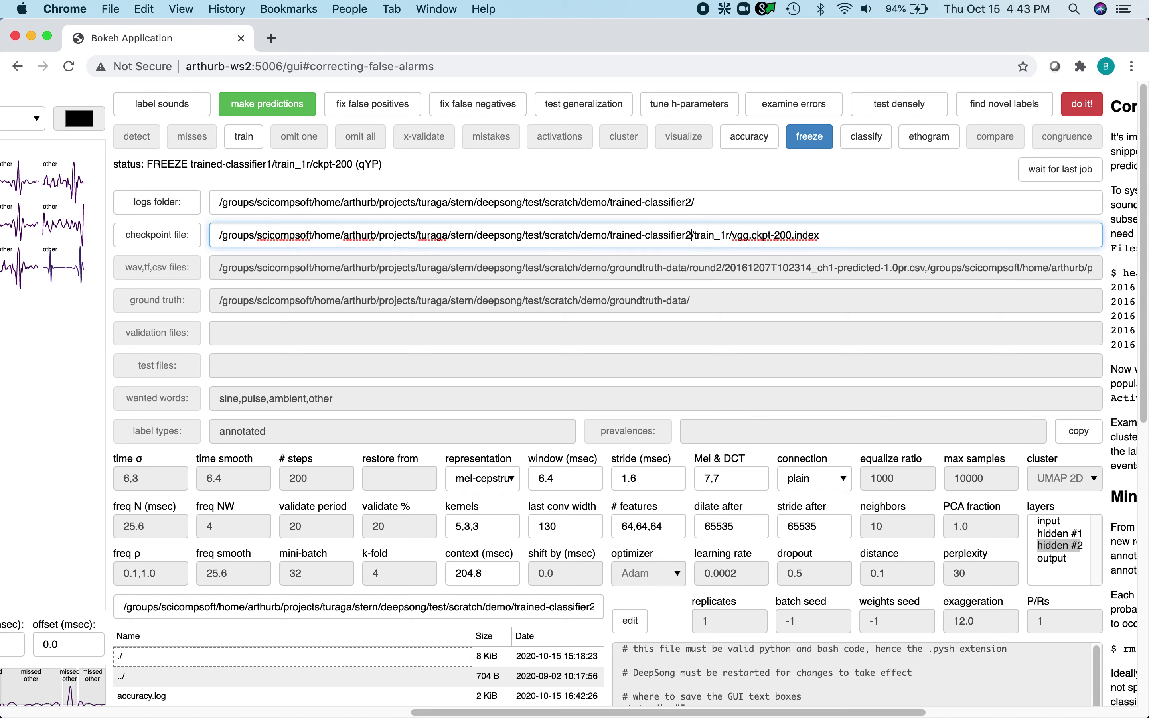
{"action": "left_click", "coordinate": [1082, 104]}
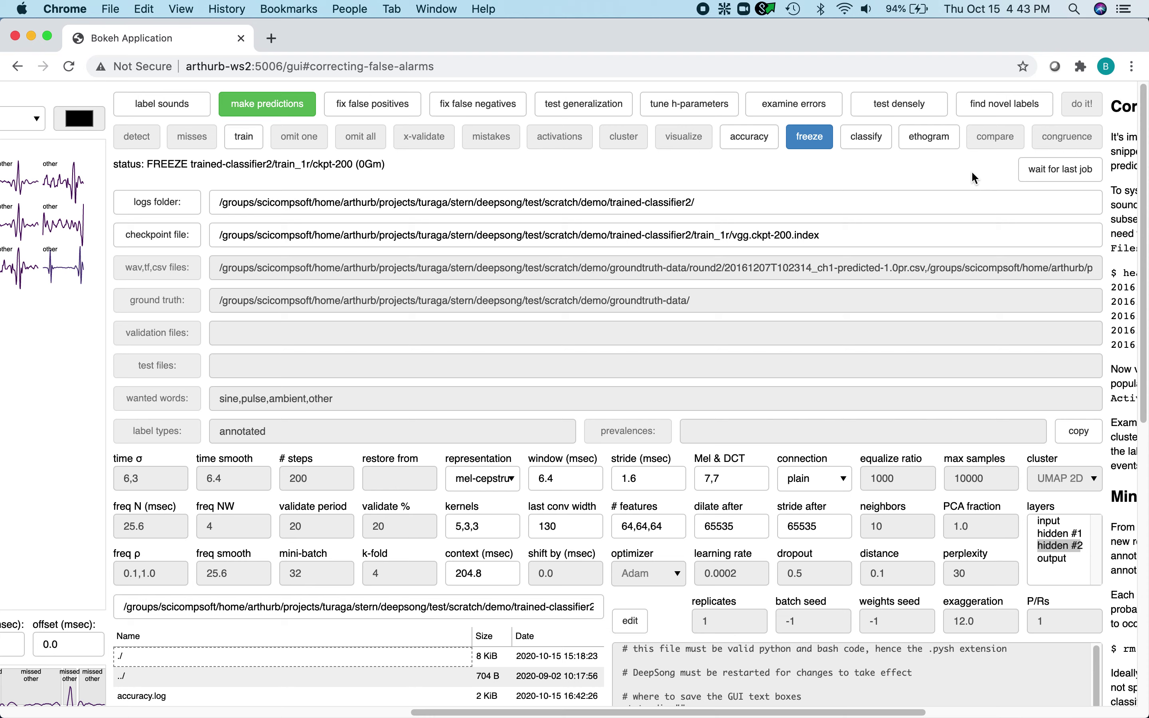
{"action": "left_click", "coordinate": [879, 139]}
{"action": "scroll", "coordinate": [873, 187], "scroll_direction": "down", "scroll_amount": 5}
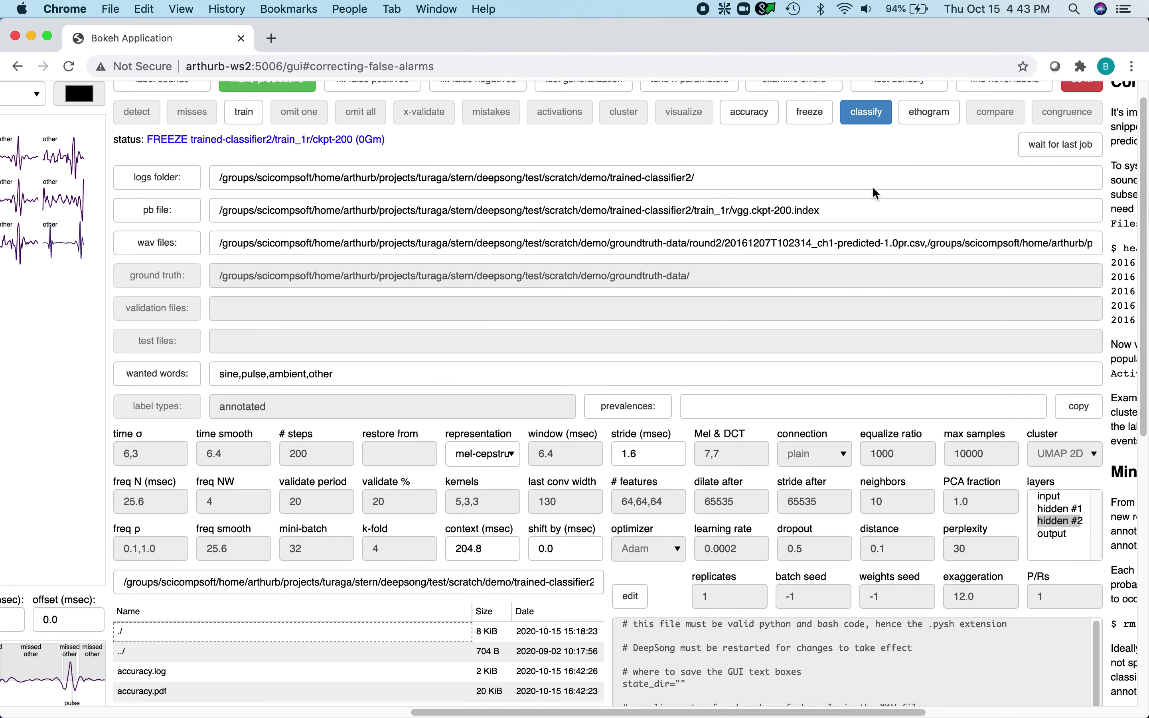
{"action": "scroll", "coordinate": [872, 185], "scroll_direction": "down", "scroll_amount": 3}
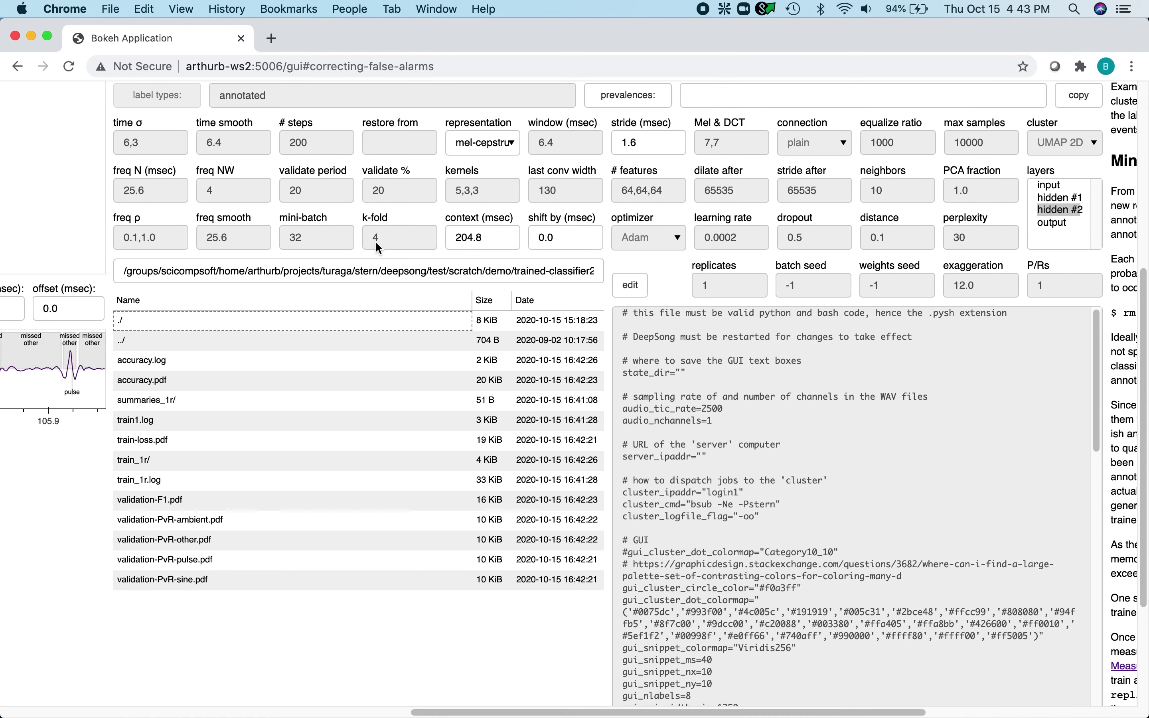
{"action": "double_click", "coordinate": [125, 339]}
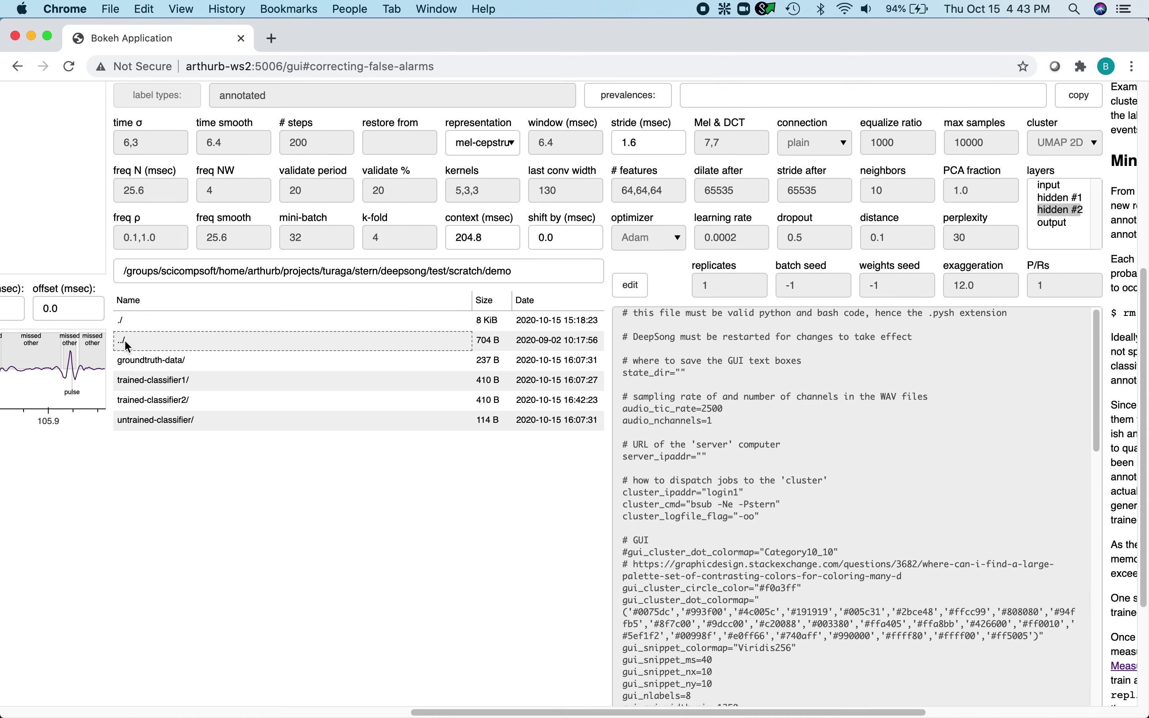
{"action": "double_click", "coordinate": [133, 360]}
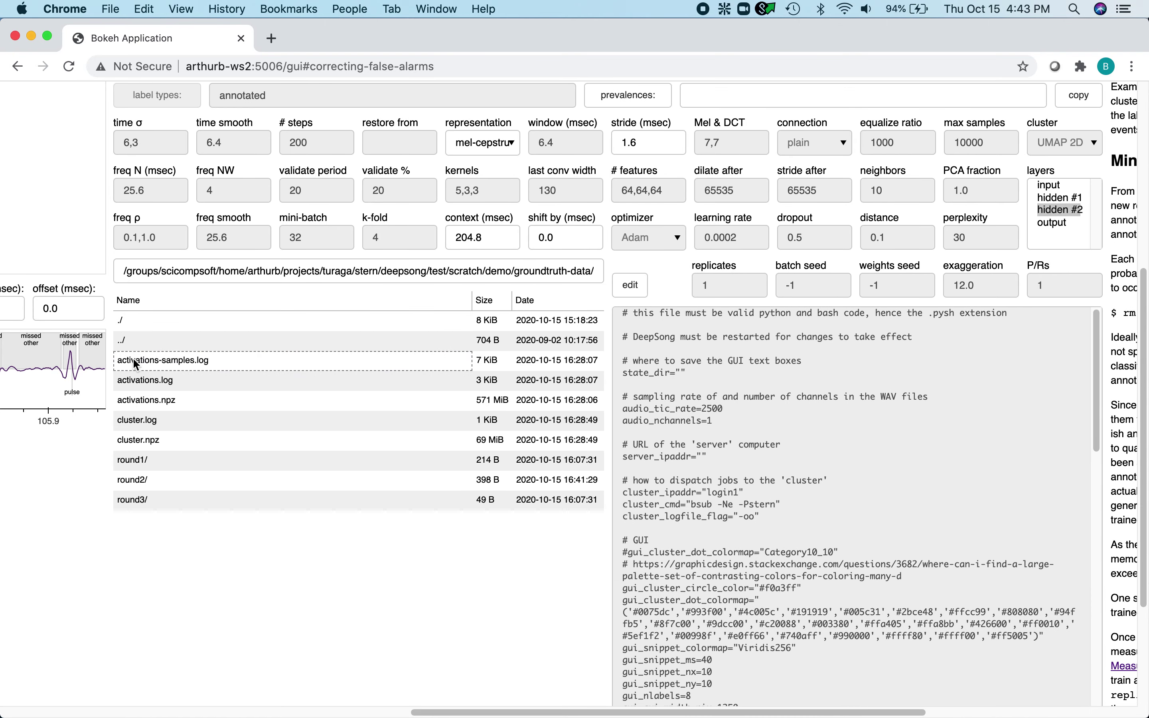
{"action": "double_click", "coordinate": [130, 498]}
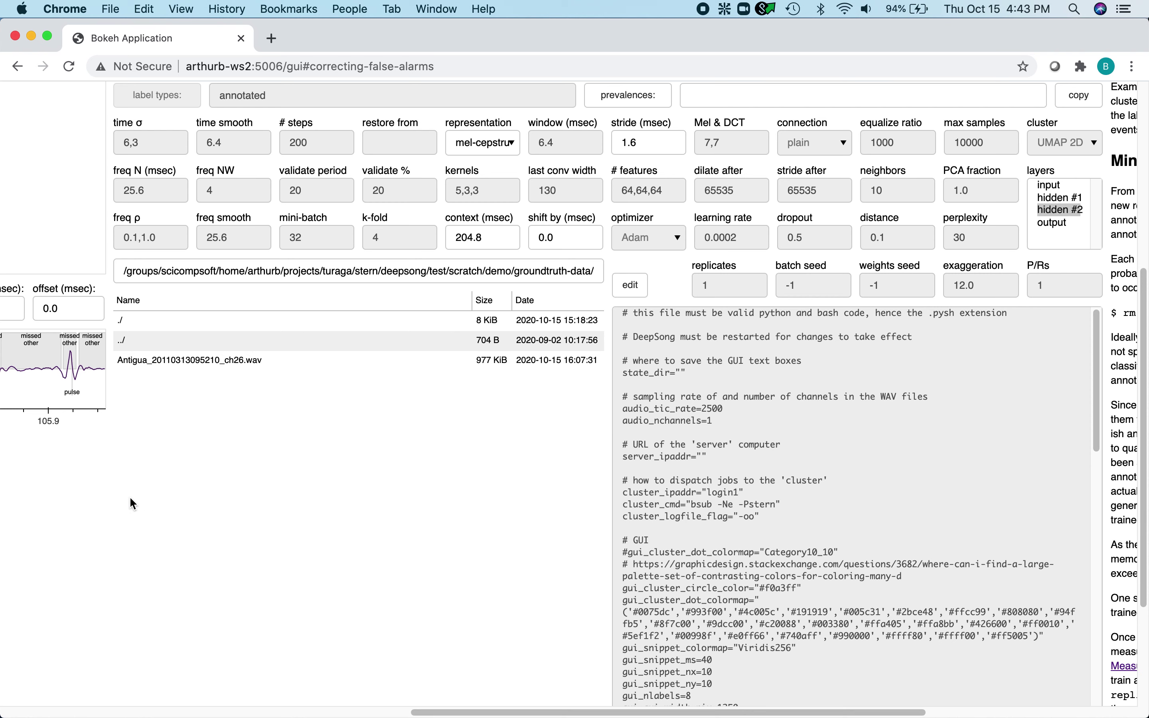
{"action": "left_click", "coordinate": [139, 360]}
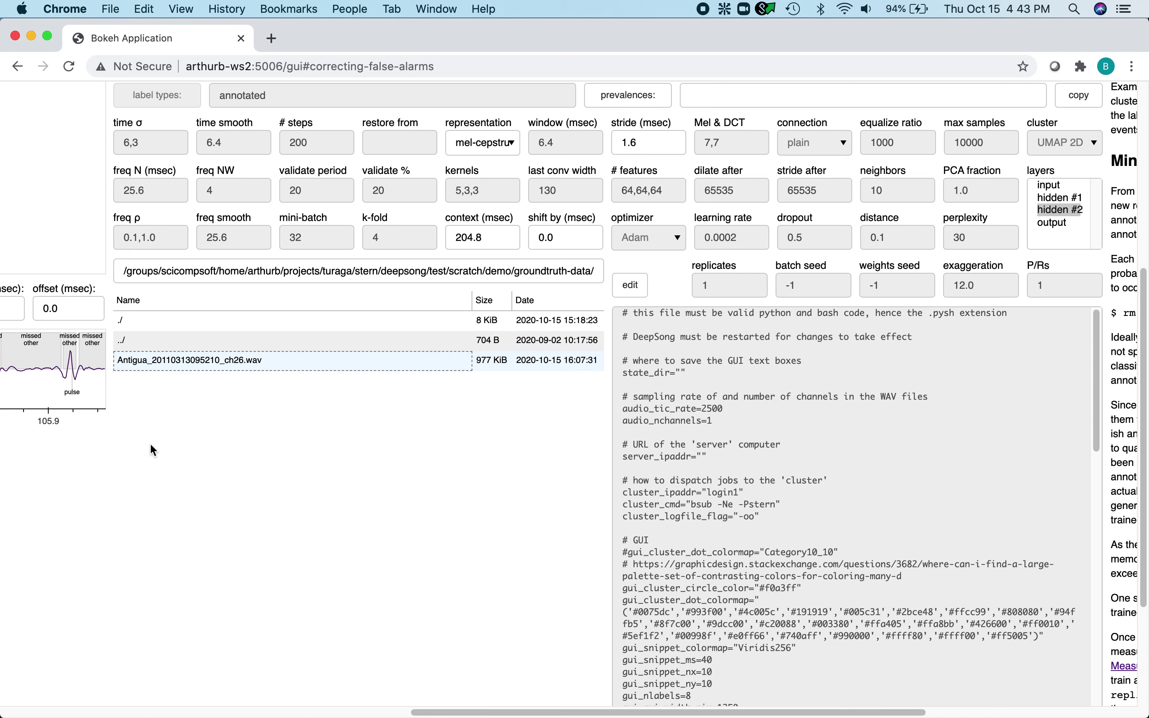
{"action": "scroll", "coordinate": [150, 443], "scroll_direction": "up", "scroll_amount": 7}
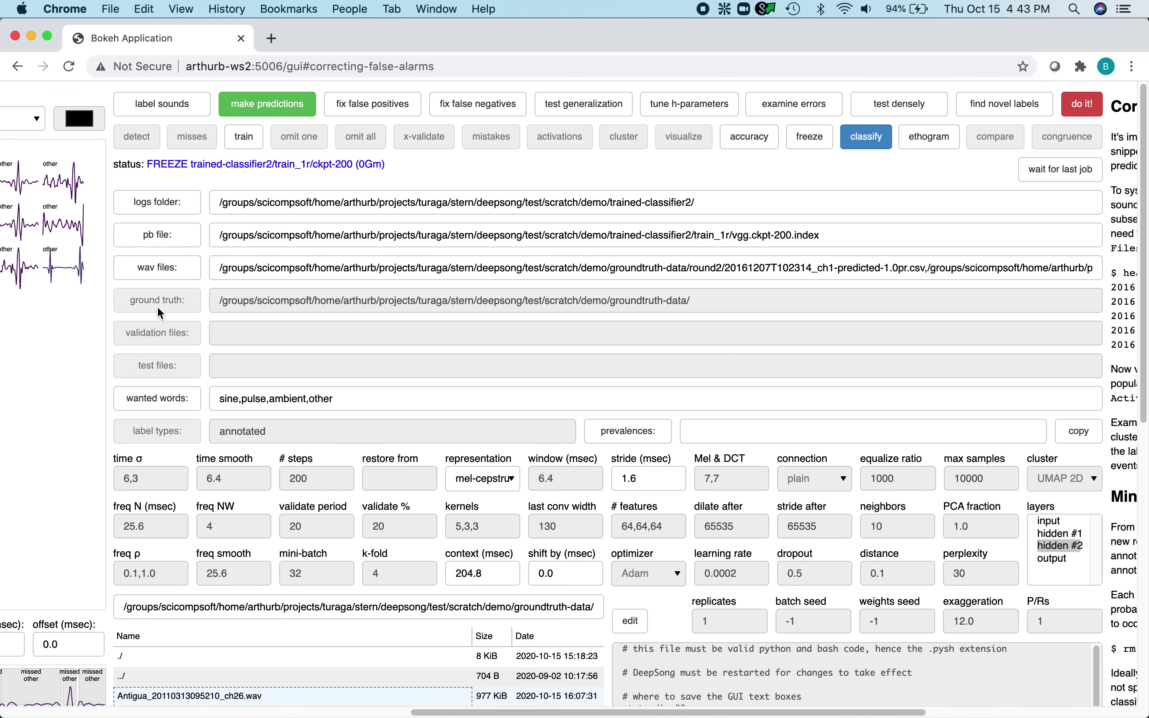
{"action": "left_click", "coordinate": [167, 275]}
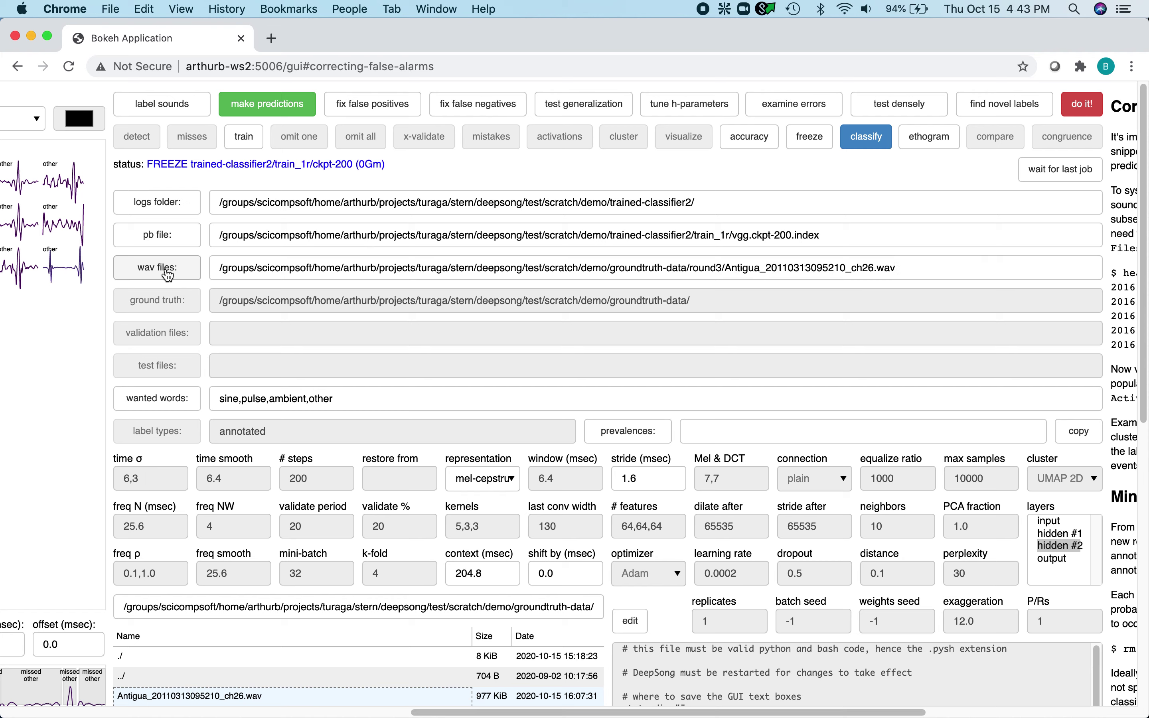
{"action": "left_click", "coordinate": [1082, 107]}
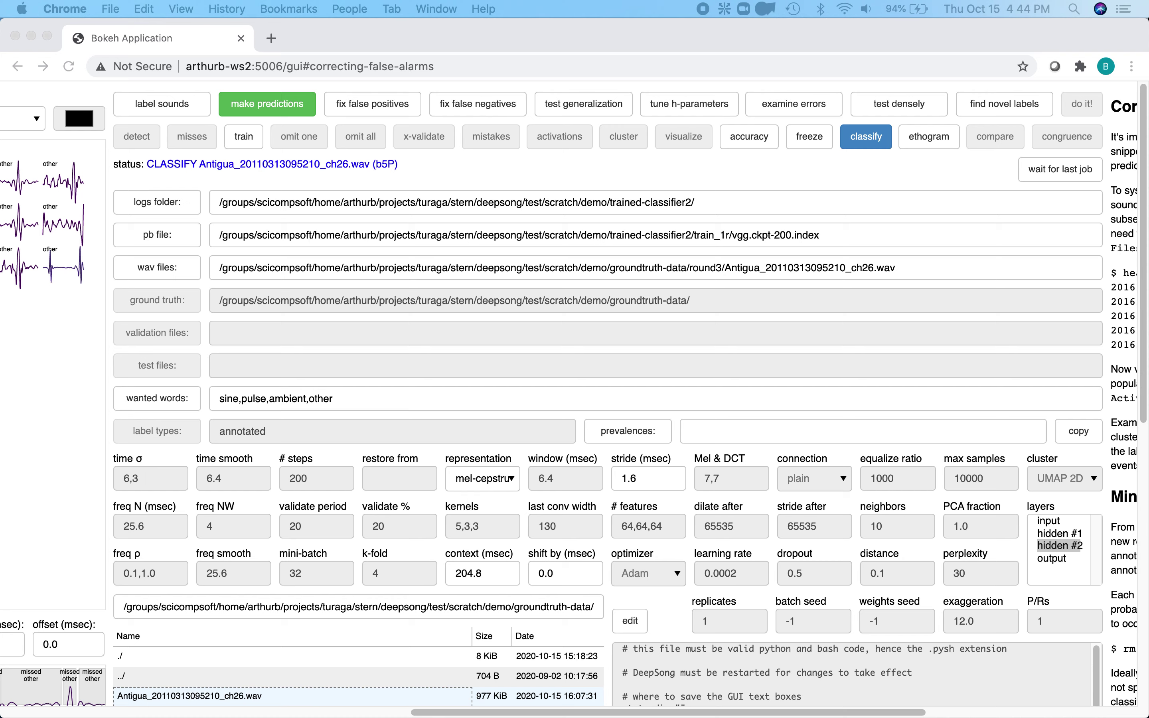
Refresh the round3 file list and examine the log, tf and per-word wav files from the classification
{"action": "left_click", "coordinate": [569, 25]}
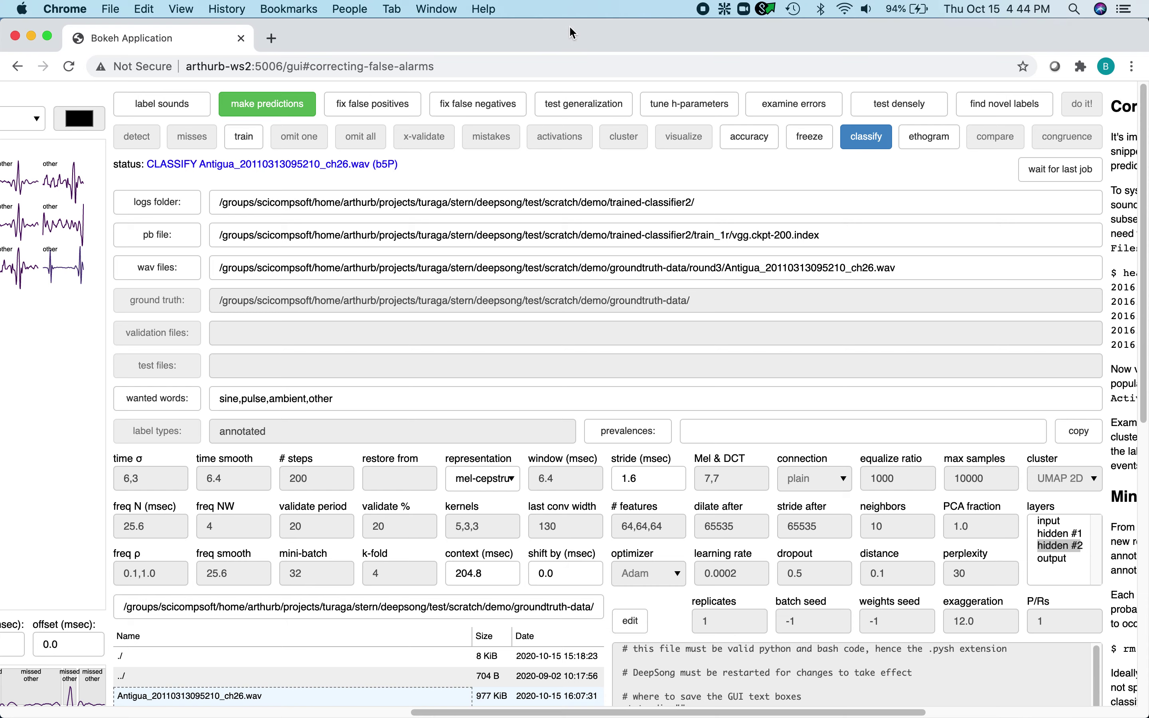
{"action": "scroll", "coordinate": [563, 307], "scroll_direction": "down", "scroll_amount": 10}
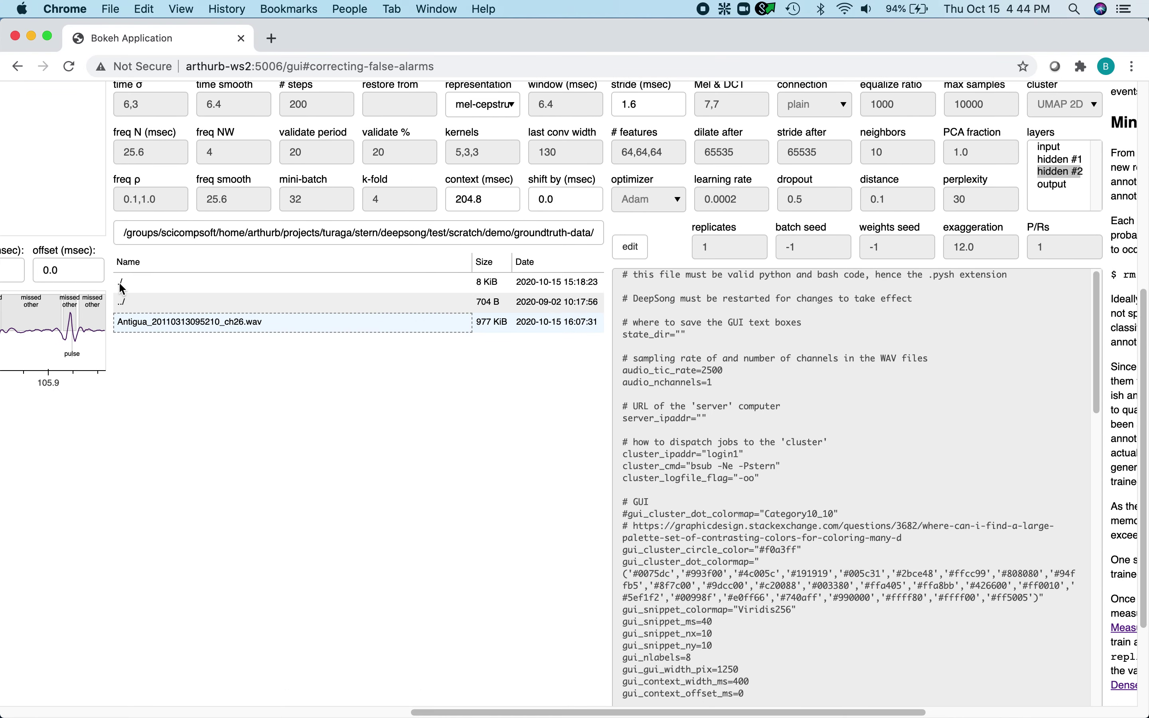
{"action": "double_click", "coordinate": [125, 284]}
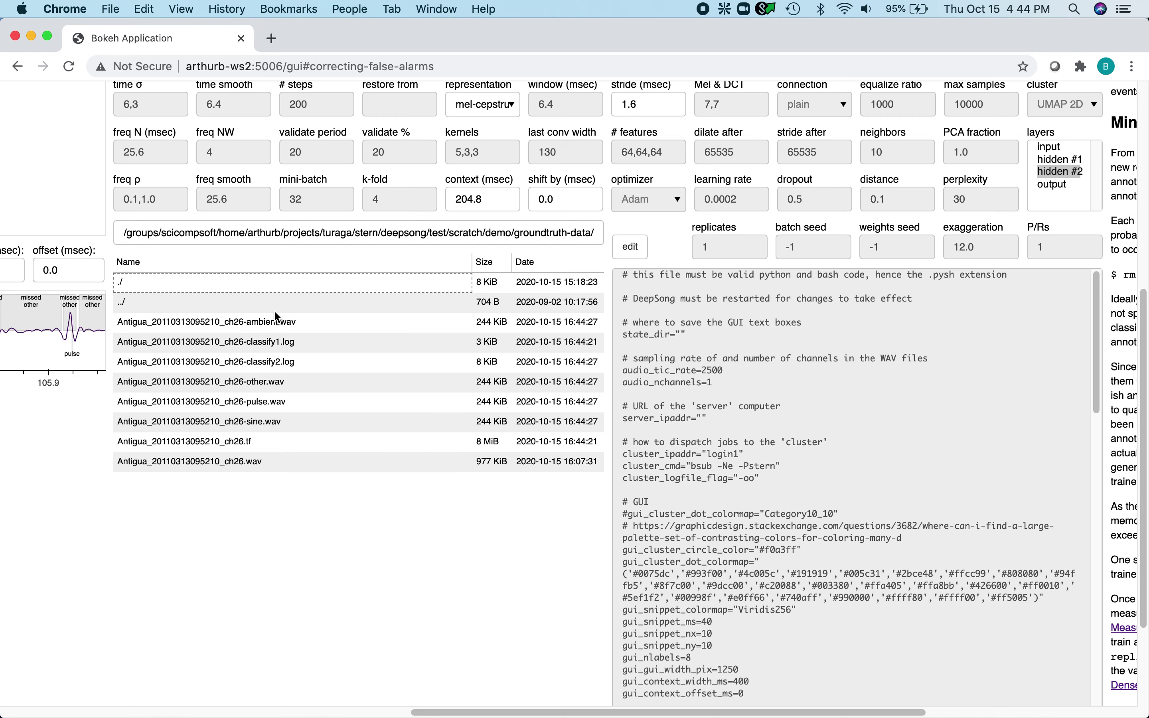
{"action": "scroll", "coordinate": [275, 314], "scroll_direction": "up", "scroll_amount": 4}
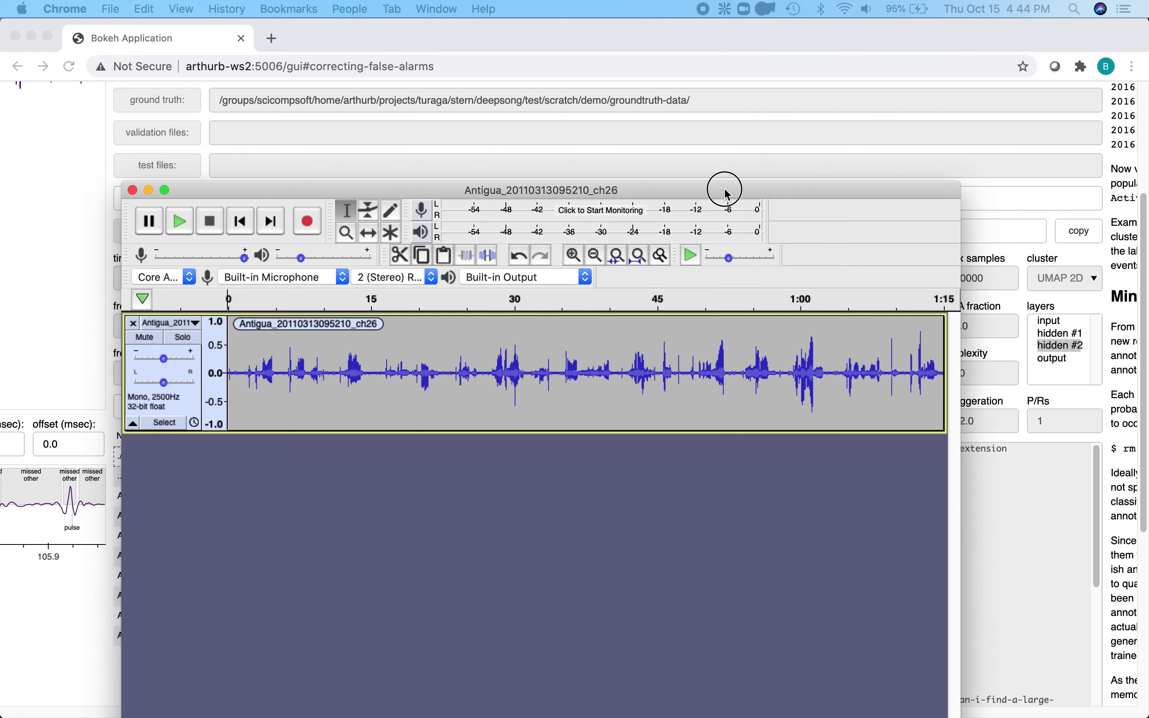
{"action": "left_click_drag", "start_coordinate": [726, 185], "coordinate": [739, 164]}
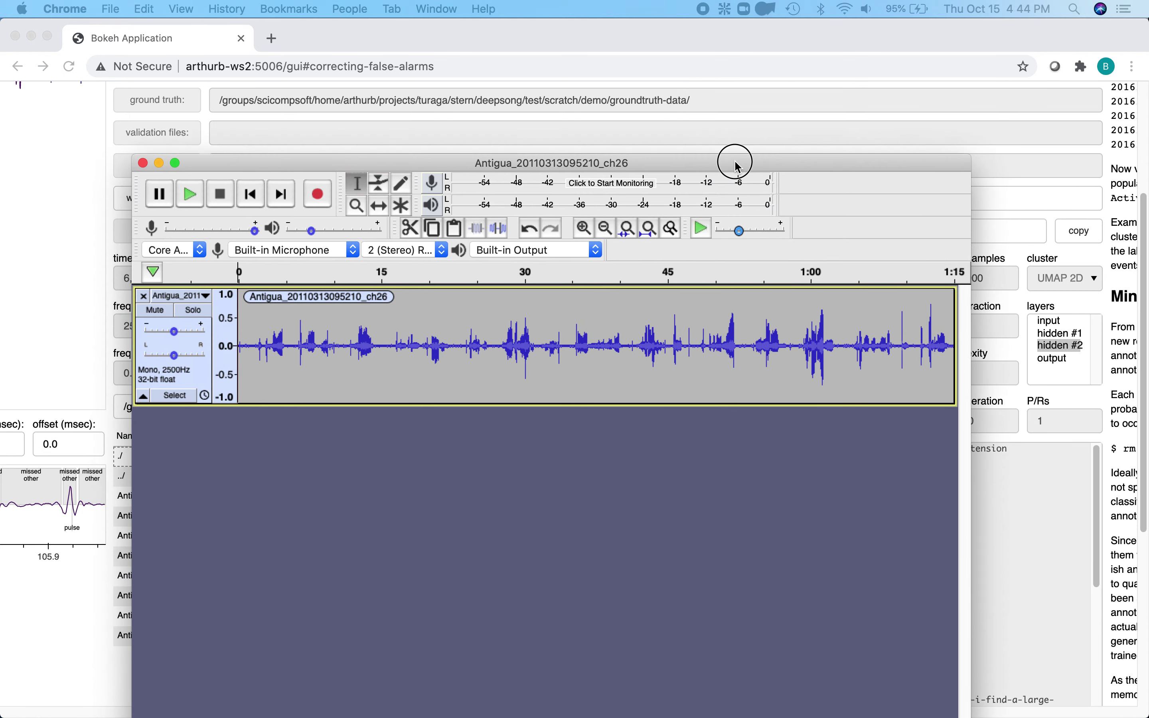
{"action": "double_click", "coordinate": [762, 162]}
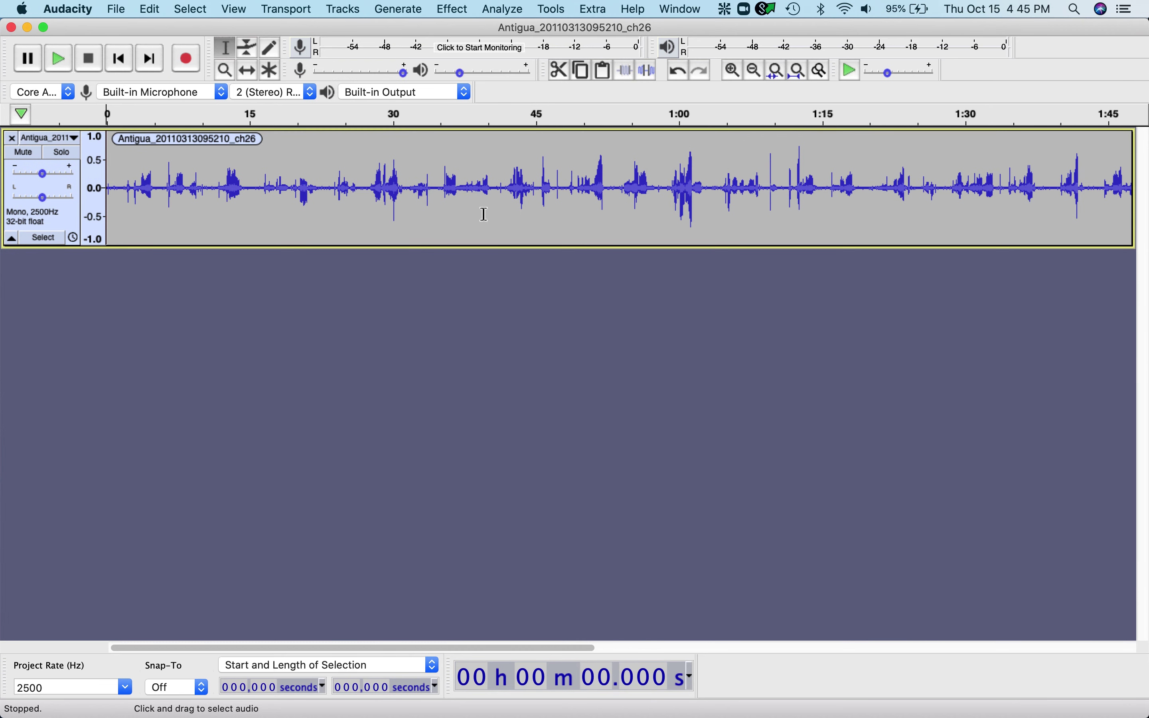
{"action": "left_click", "coordinate": [116, 9]}
{"action": "mouse_move", "coordinate": [148, 139]}
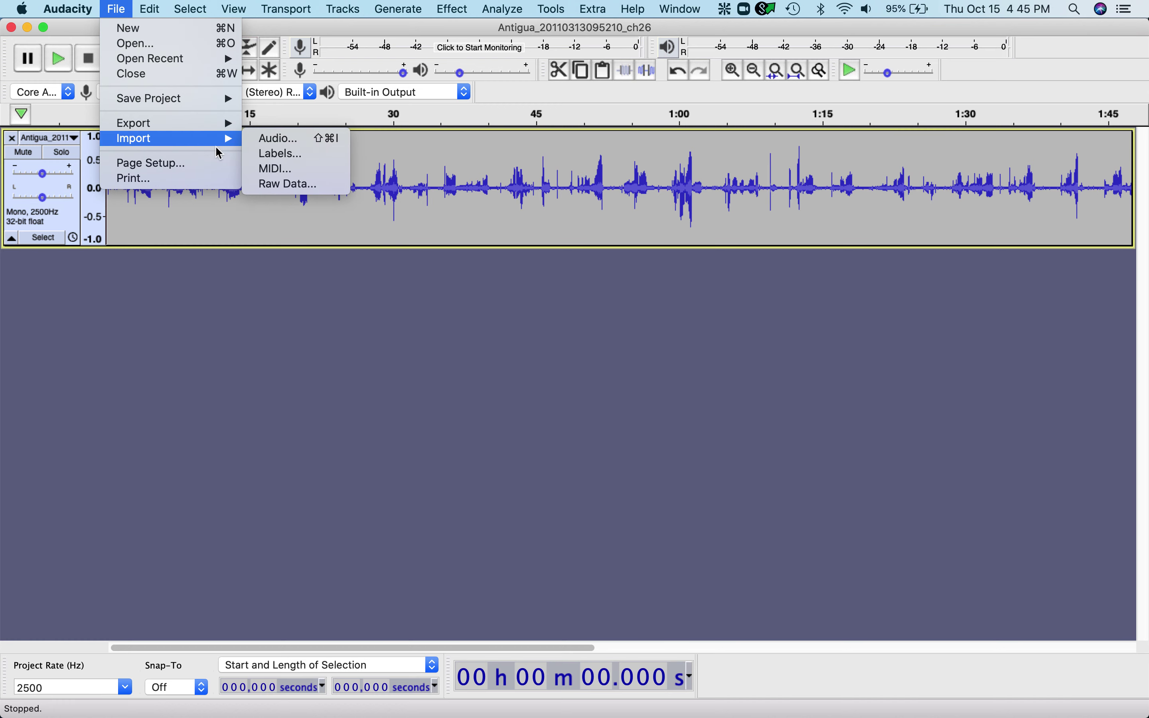
{"action": "left_click", "coordinate": [276, 139]}
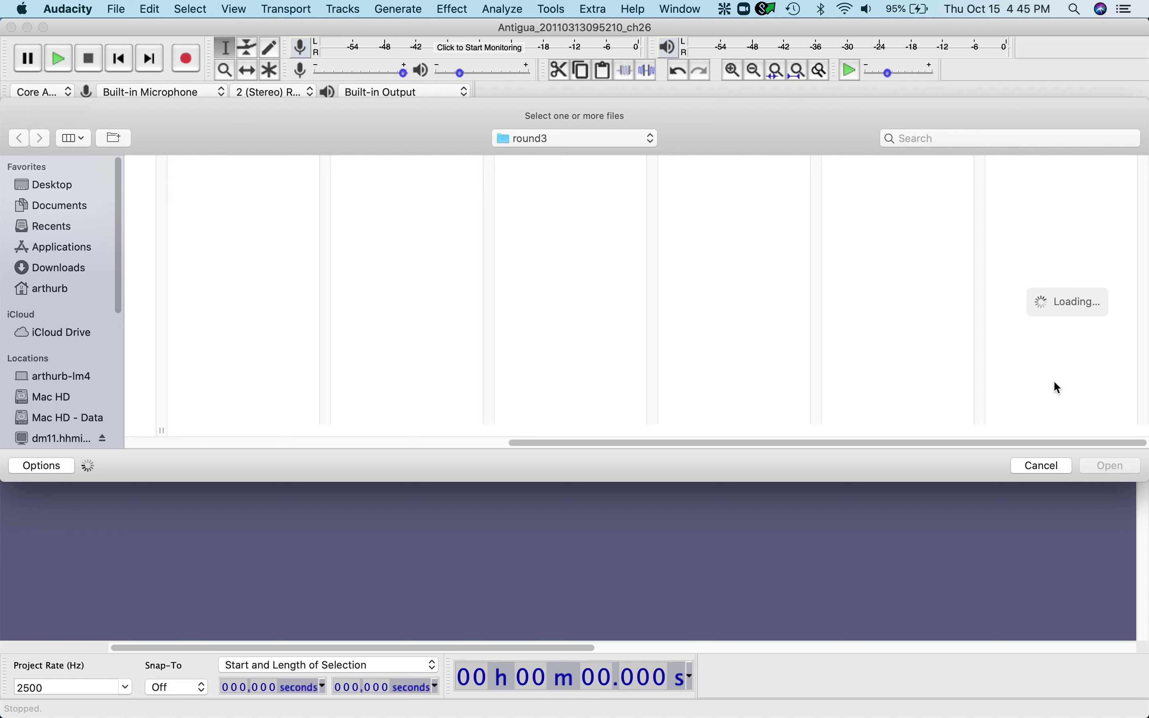
{"action": "double_click", "coordinate": [1140, 429]}
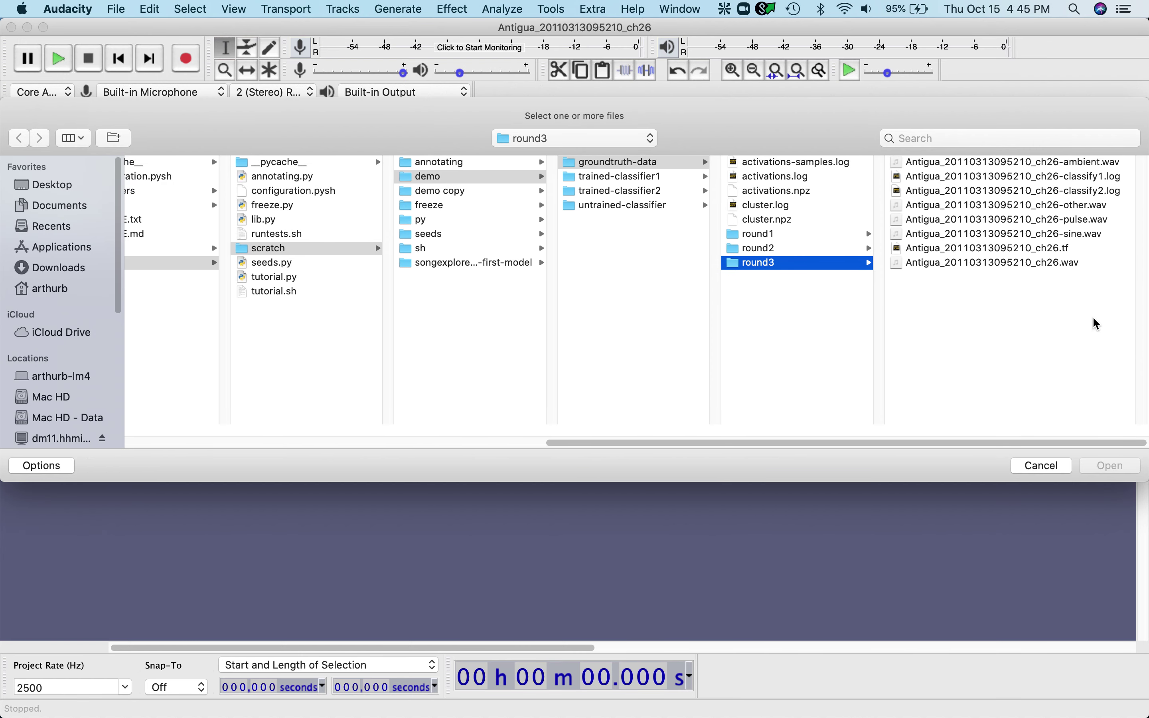
{"action": "left_click", "coordinate": [1082, 232]}
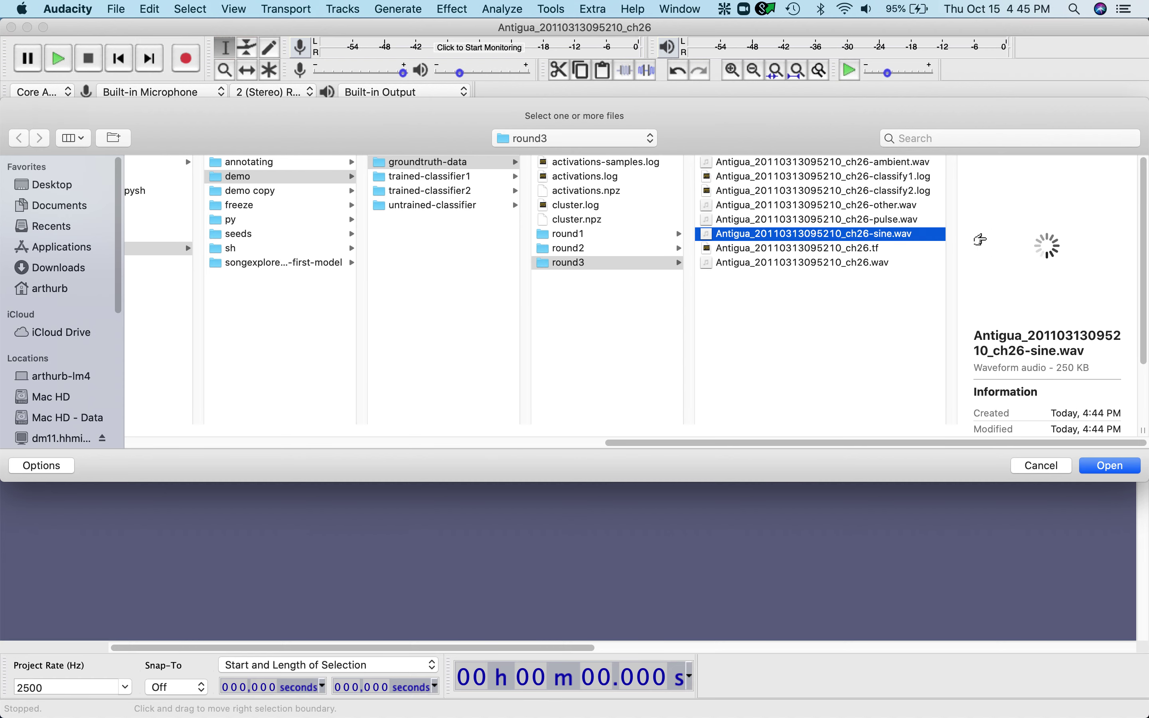
{"action": "left_click", "coordinate": [917, 220], "text": "shift"}
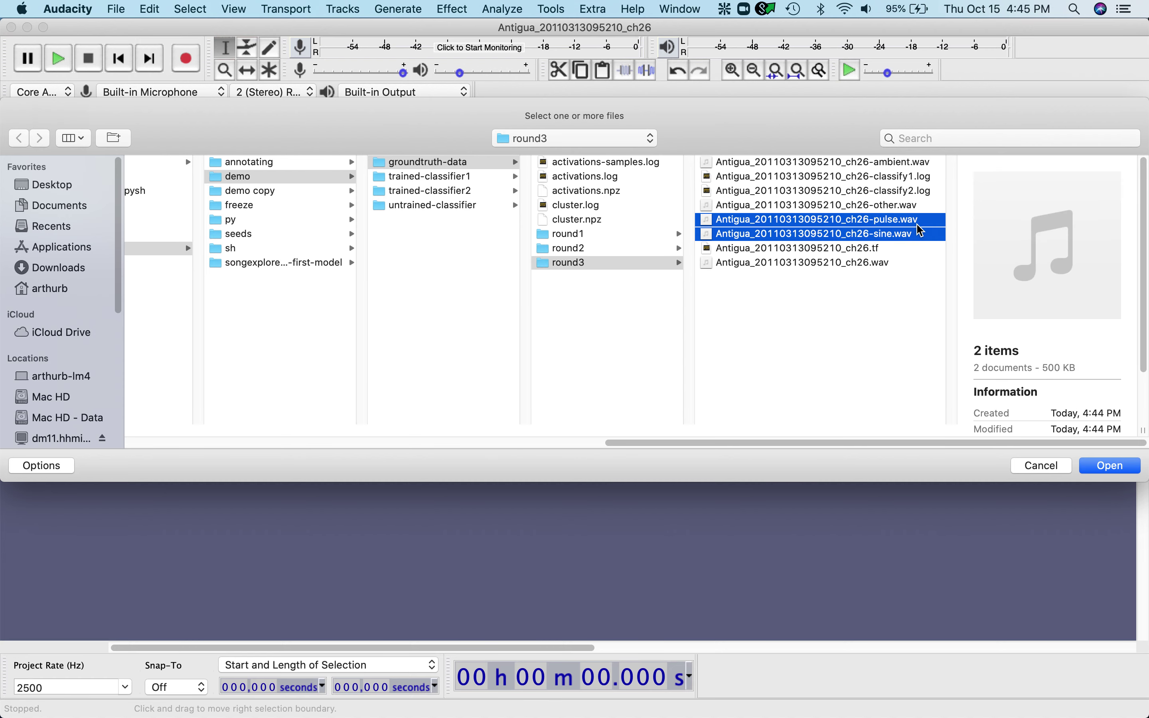
{"action": "left_click", "coordinate": [911, 162], "text": "super"}
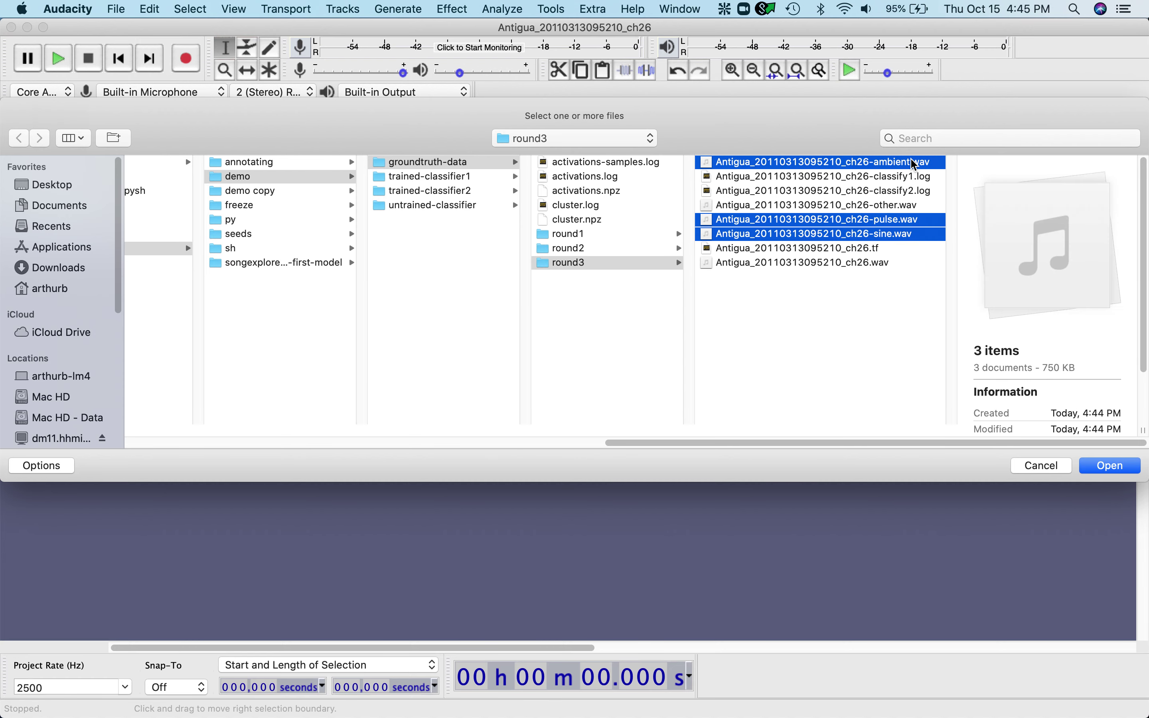
{"action": "left_click", "coordinate": [1102, 462]}
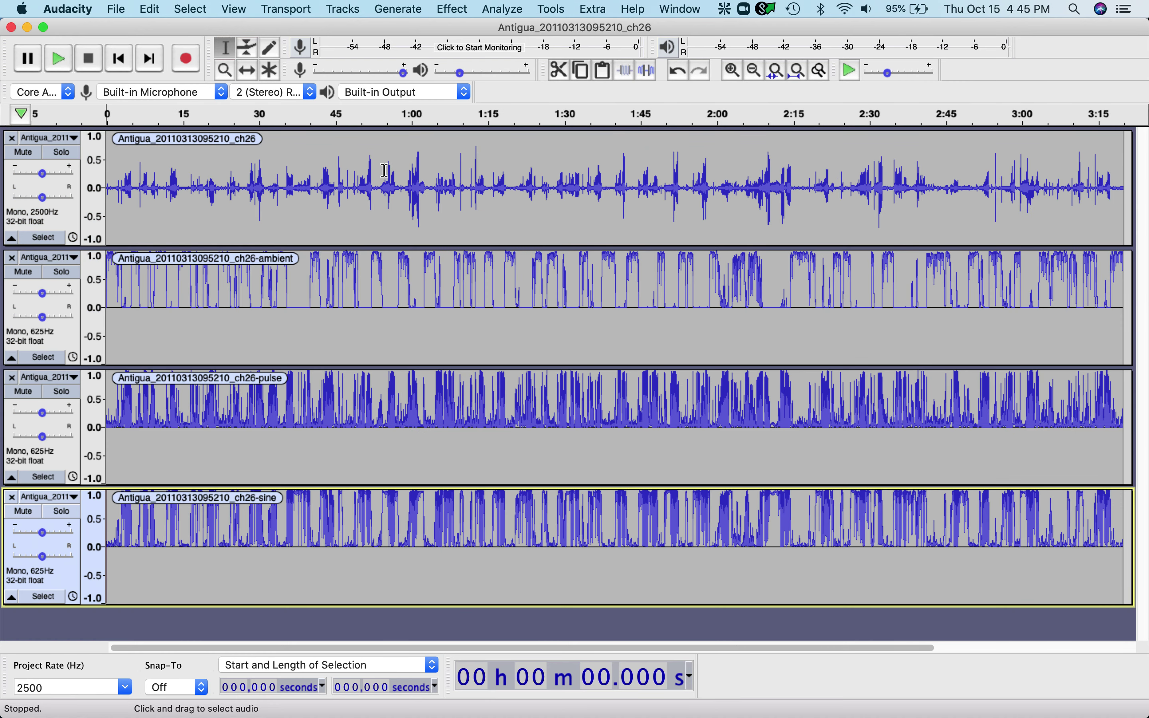
Examine the recording around 1:00 closely, comparing its waveform with the ambient, pulse and sine probability tracks
{"action": "left_click", "coordinate": [415, 186]}
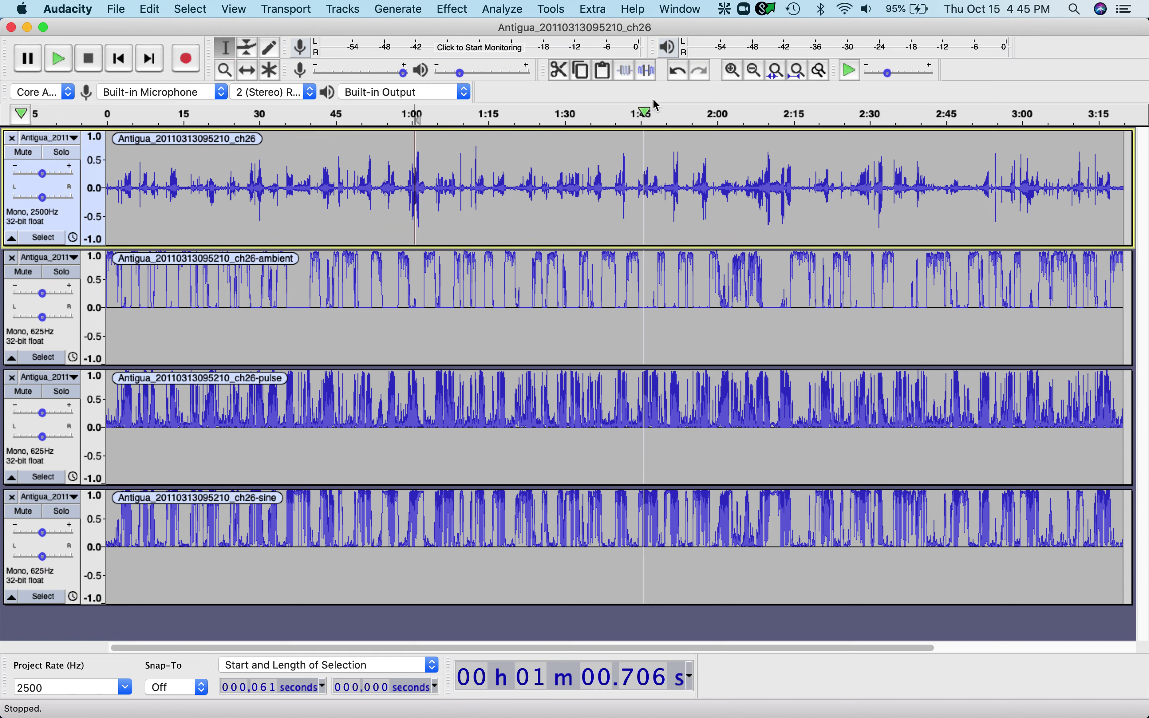
{"action": "left_click", "coordinate": [734, 71]}
{"action": "left_click", "coordinate": [734, 70]}
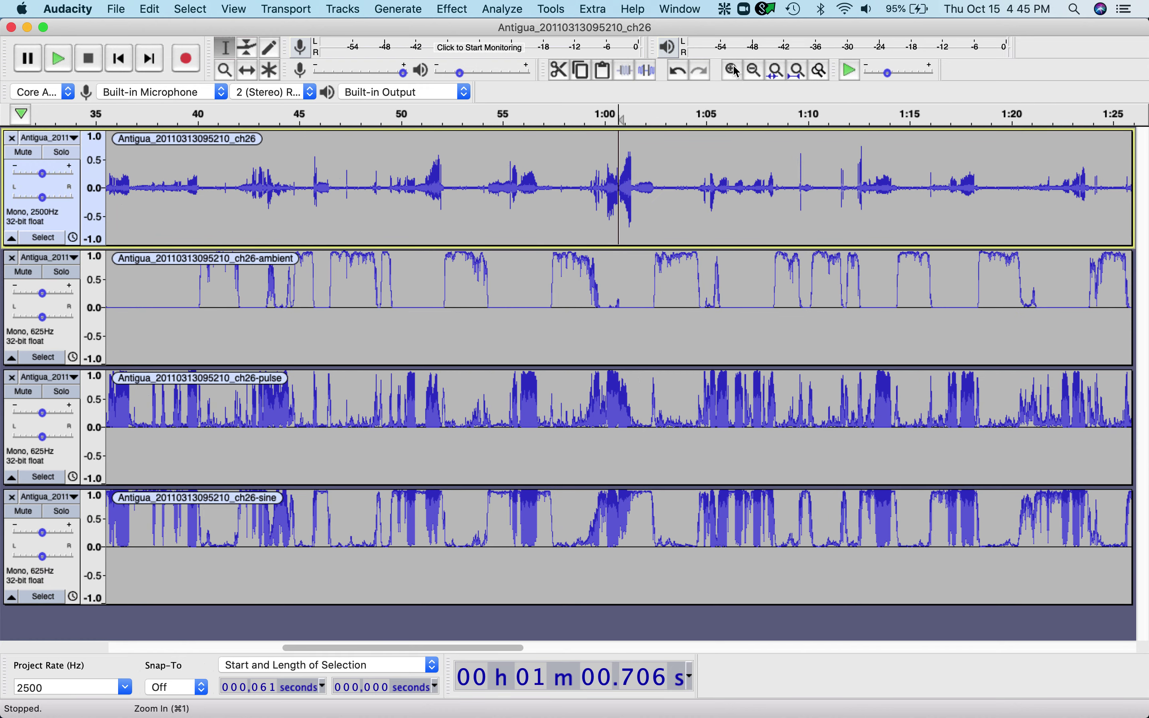
{"action": "left_click", "coordinate": [734, 71]}
{"action": "left_click", "coordinate": [734, 71]}
{"action": "left_click", "coordinate": [734, 70]}
{"action": "left_click", "coordinate": [734, 71]}
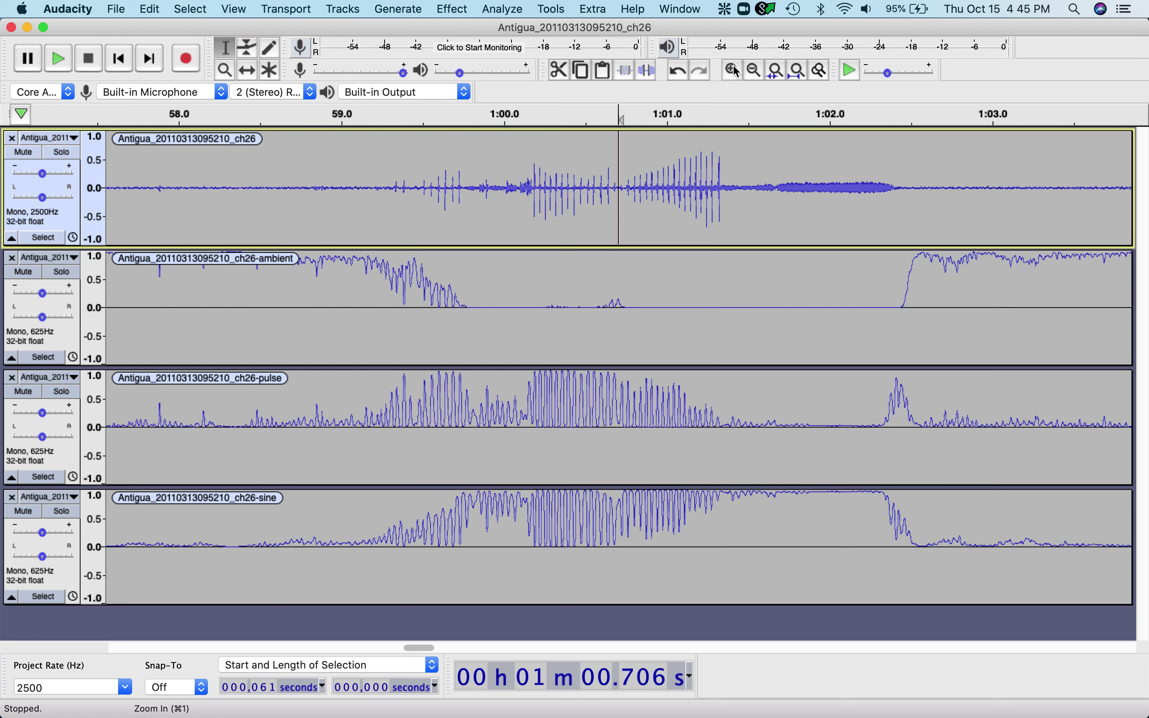
{"action": "left_click", "coordinate": [734, 70]}
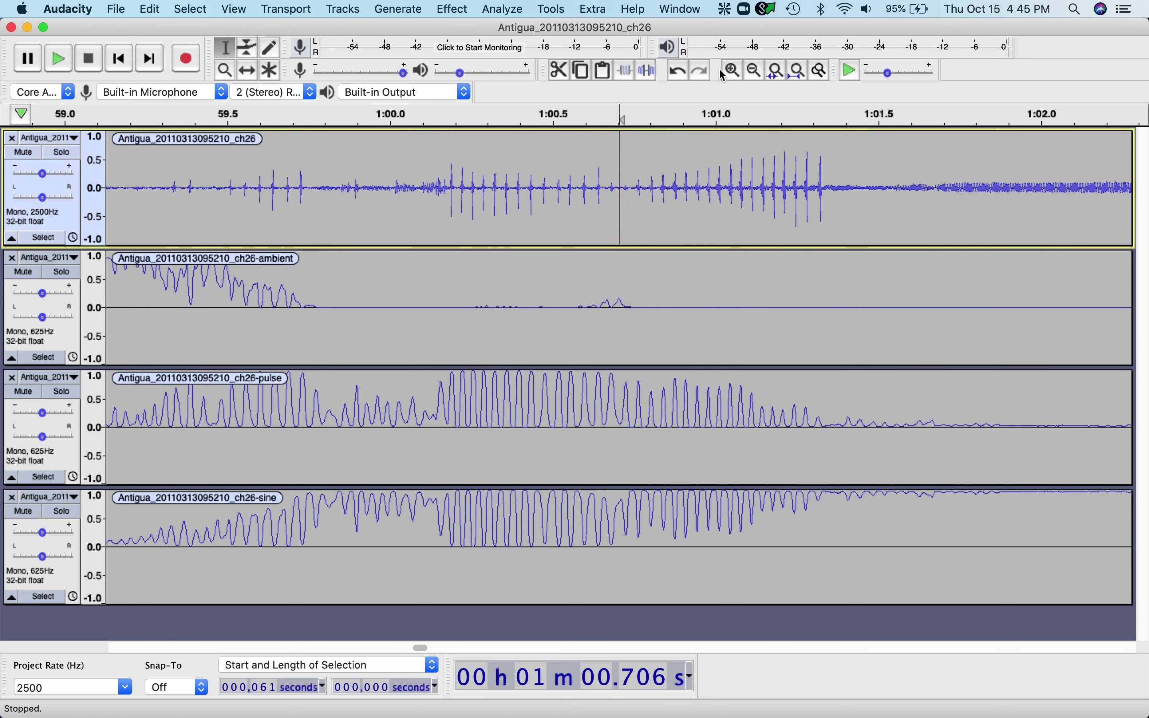
{"action": "left_click", "coordinate": [755, 72]}
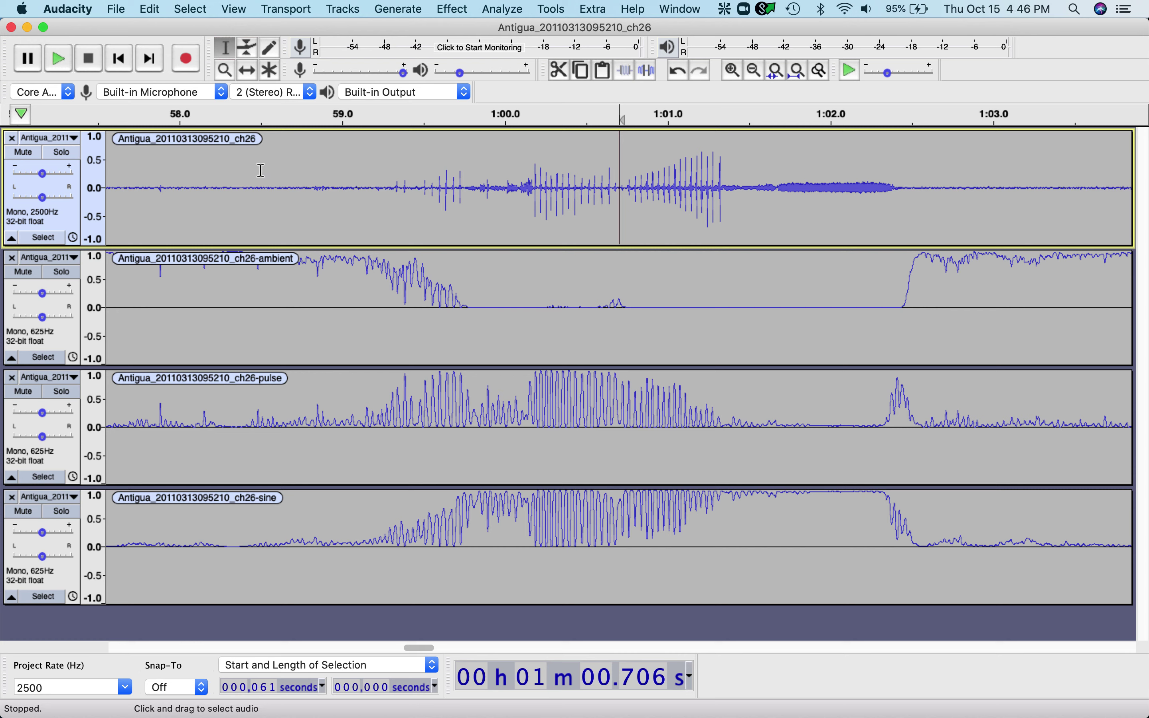
Switch from Audacity back to the Bokeh application in Chrome and choose ethogram as the operation
{"action": "left_click", "coordinate": [432, 31]}
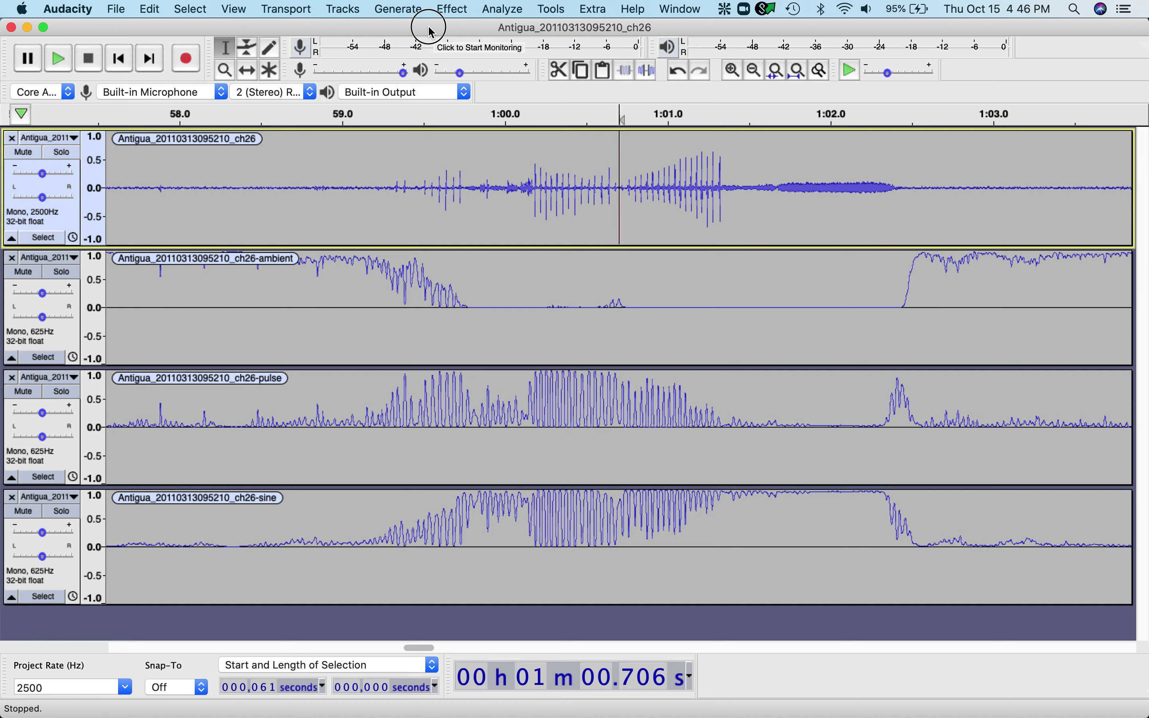
{"action": "double_click", "coordinate": [431, 32]}
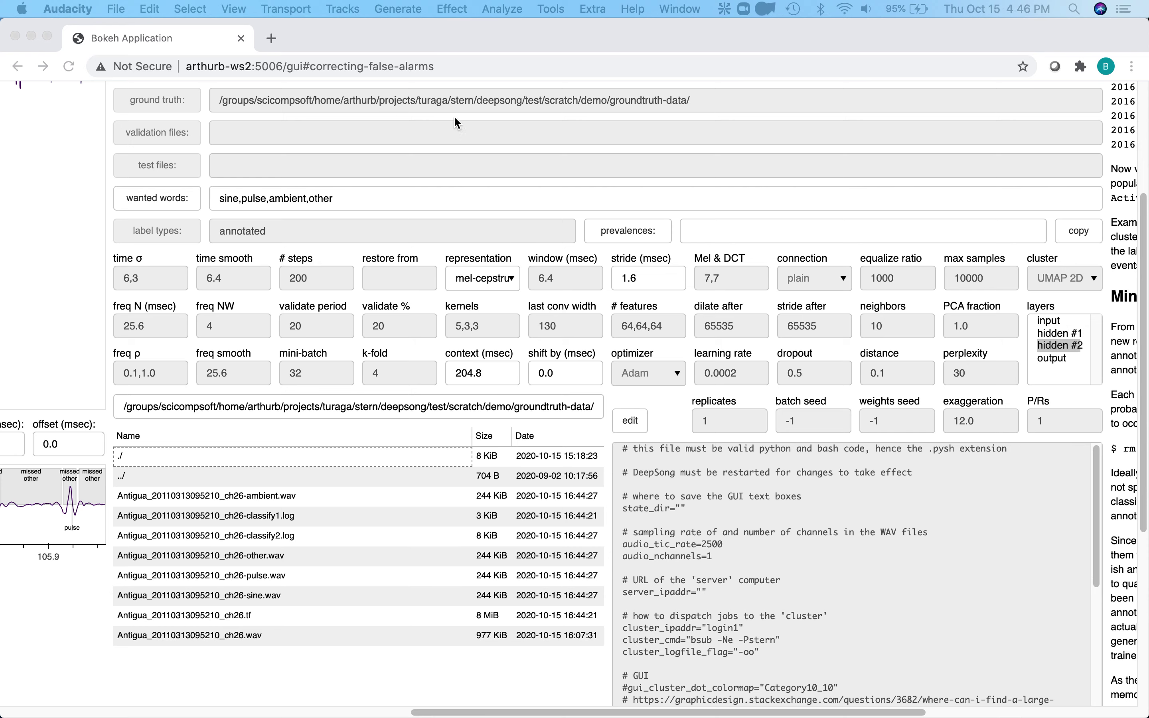
{"action": "left_click", "coordinate": [519, 35]}
{"action": "scroll", "coordinate": [605, 151], "scroll_direction": "up", "scroll_amount": 5}
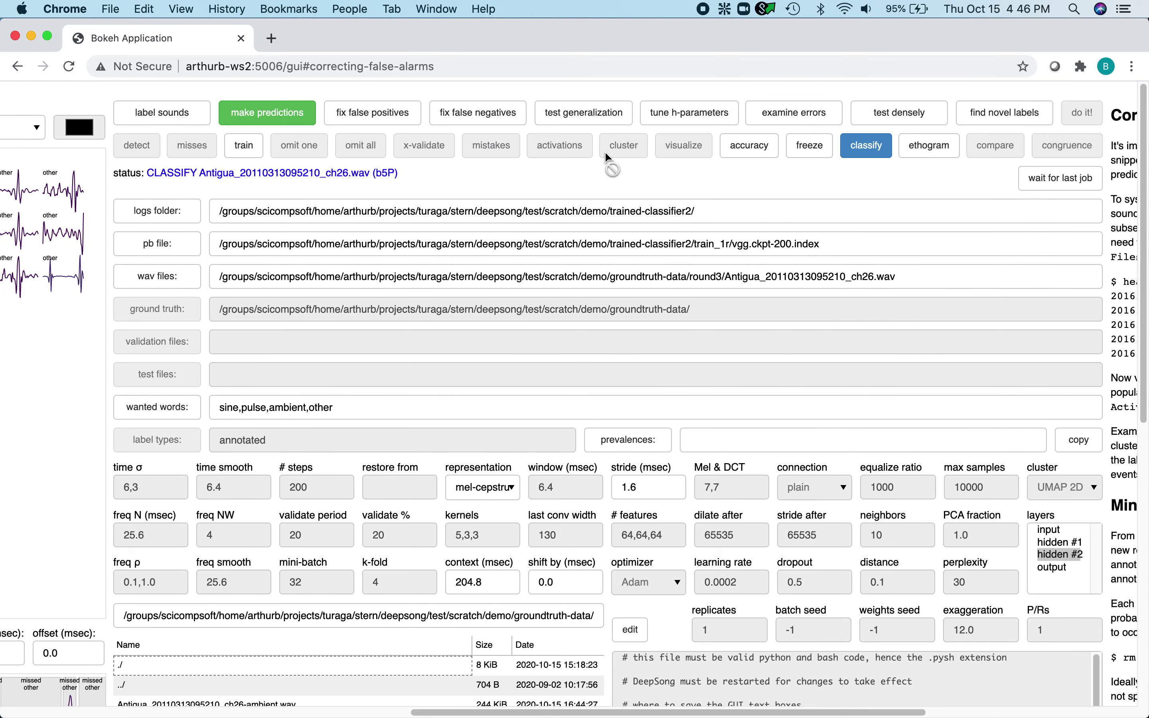
{"action": "left_click", "coordinate": [924, 148]}
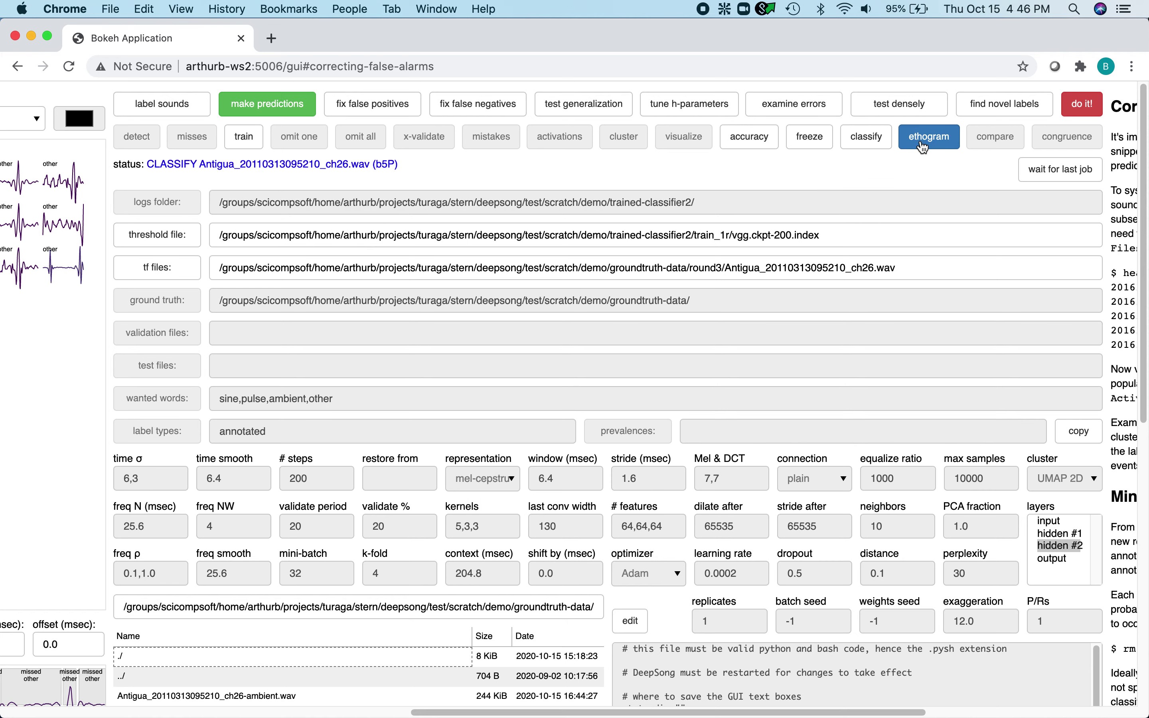
Browse to the trained-classifier2/train_1r folder and examine the per-word probability thresholds in a thresholds.ckpt csv file
{"action": "scroll", "coordinate": [920, 187], "scroll_direction": "down", "scroll_amount": 5}
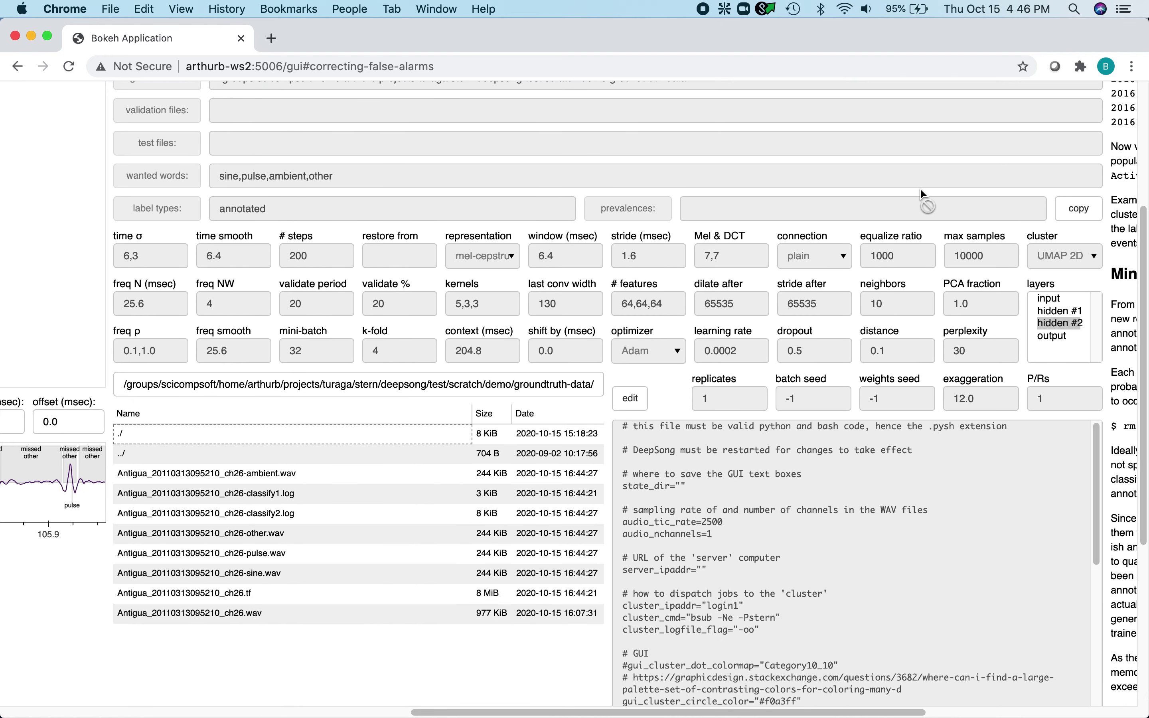
{"action": "left_click", "coordinate": [122, 456]}
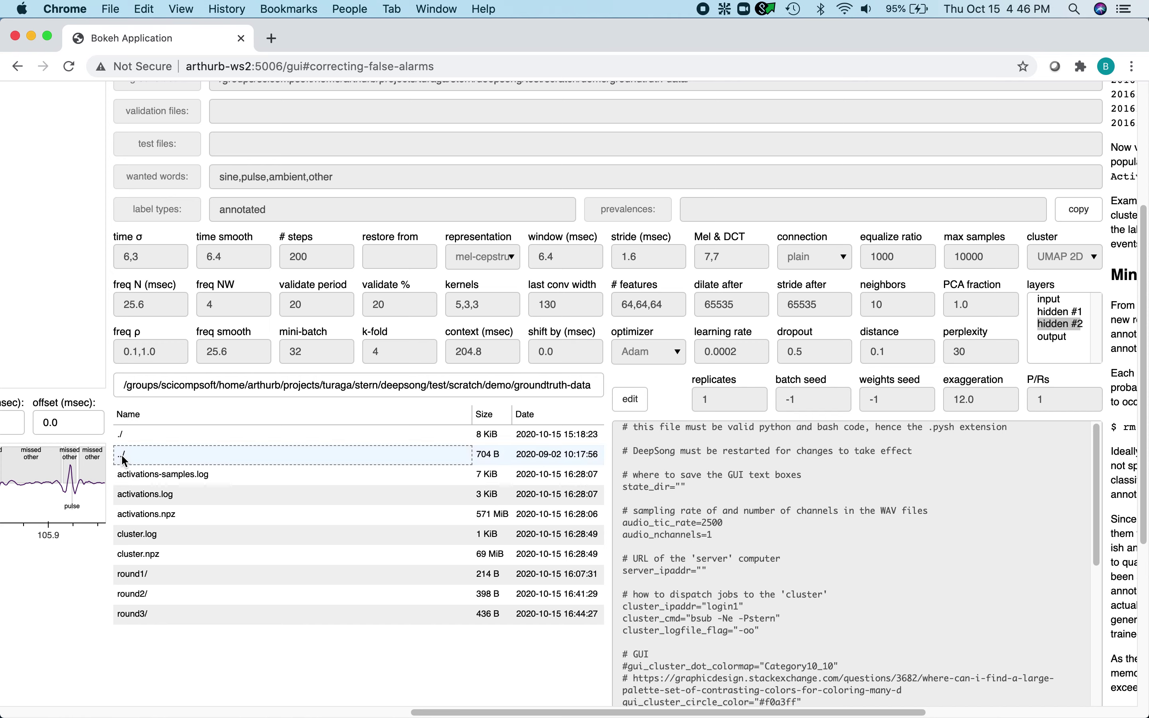
{"action": "left_click", "coordinate": [121, 455]}
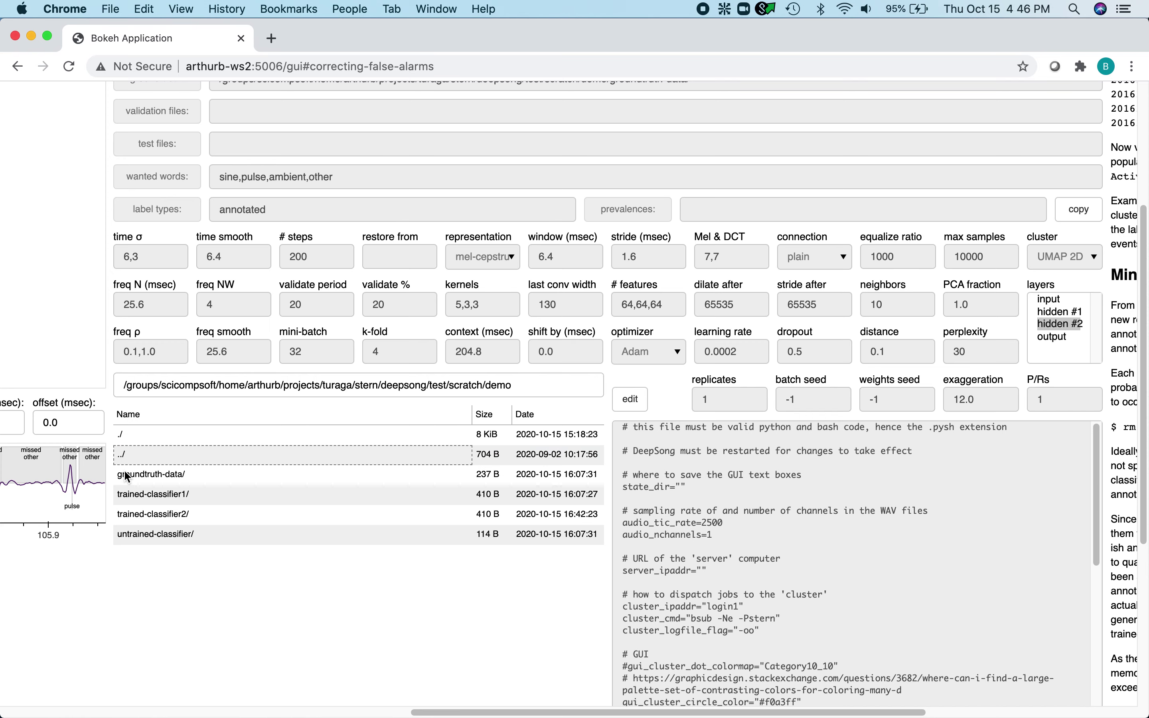
{"action": "double_click", "coordinate": [137, 513]}
{"action": "scroll", "coordinate": [137, 512], "scroll_direction": "down", "scroll_amount": 2}
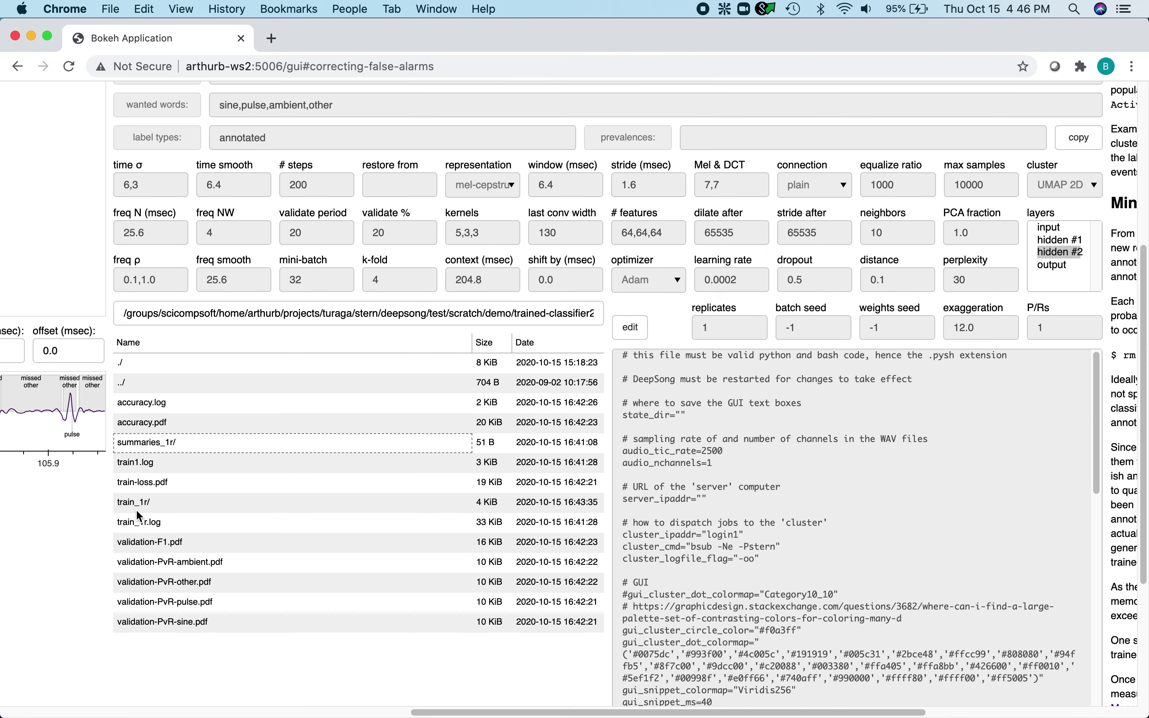
{"action": "scroll", "coordinate": [275, 576], "scroll_direction": "down", "scroll_amount": 10}
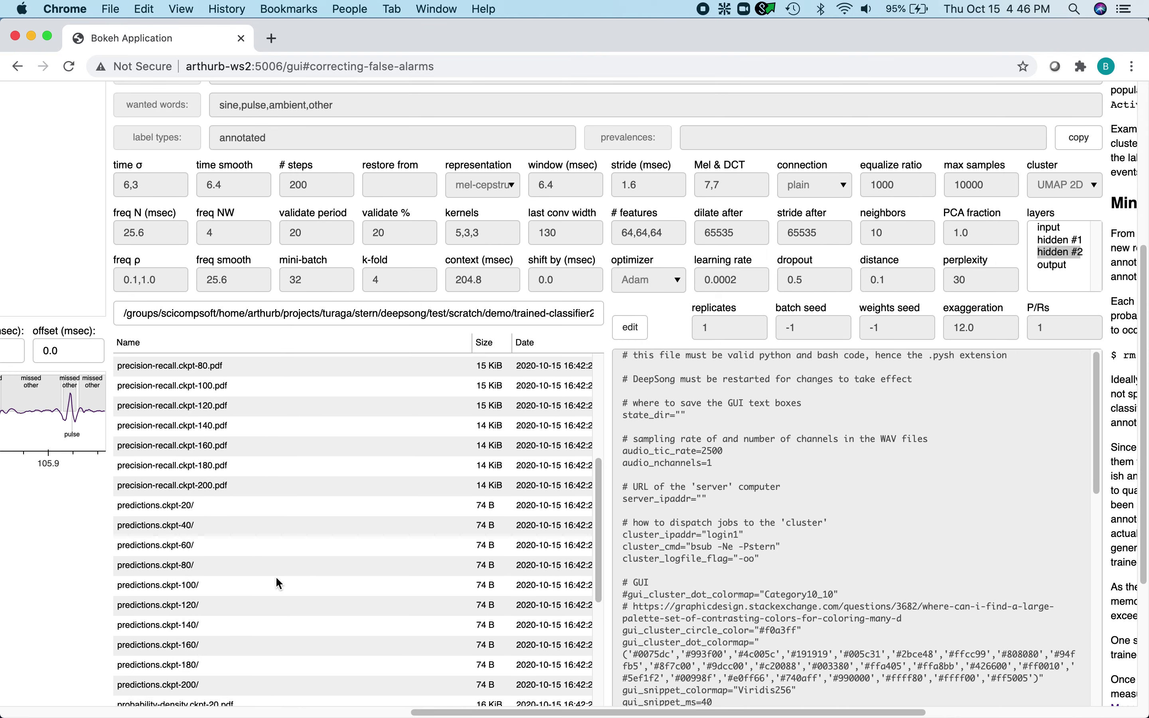
{"action": "scroll", "coordinate": [277, 578], "scroll_direction": "down", "scroll_amount": 15}
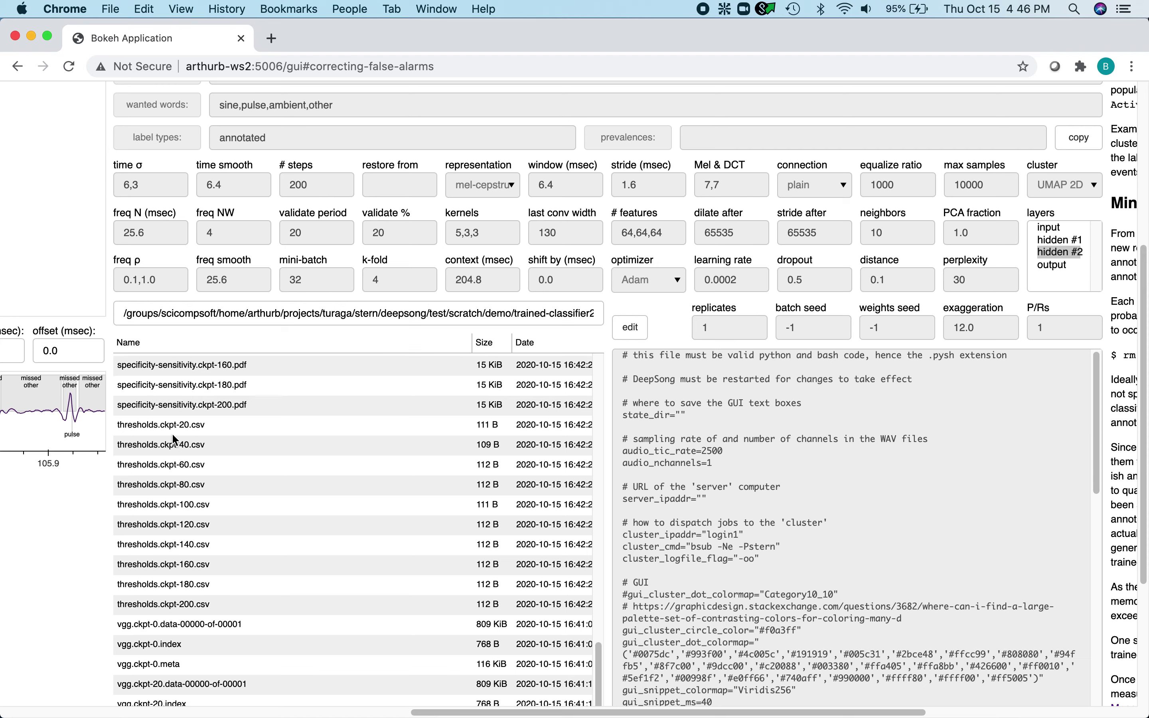
{"action": "scroll", "coordinate": [72, 555], "scroll_direction": "up", "scroll_amount": 10}
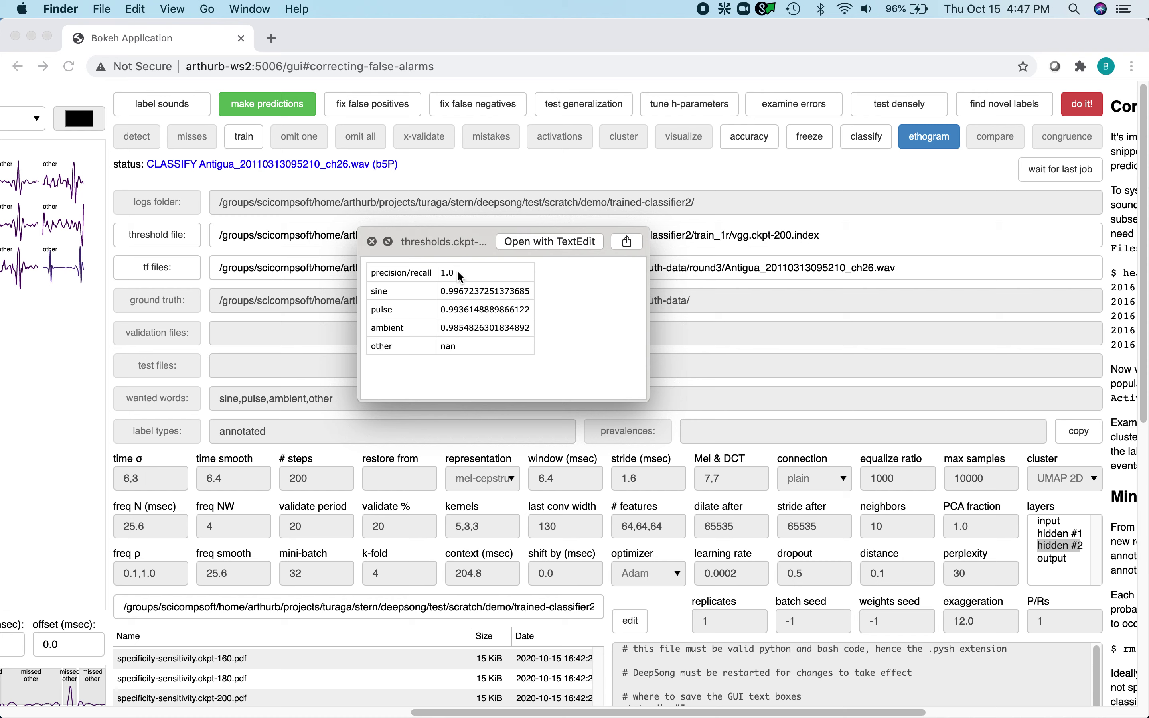
Start the ethogram job for the round3 Antigua recording and list the files in groundtruth-data/round3
{"action": "left_click", "coordinate": [1083, 105]}
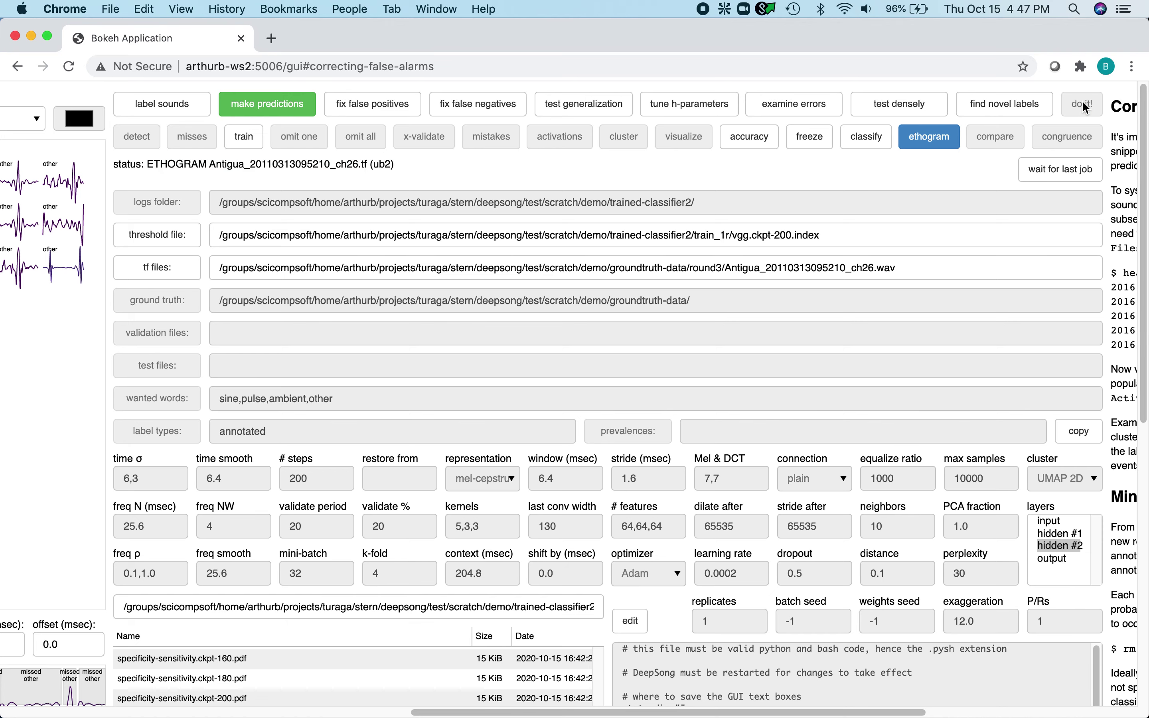
{"action": "scroll", "coordinate": [755, 321], "scroll_direction": "down", "scroll_amount": 5}
{"action": "scroll", "coordinate": [751, 314], "scroll_direction": "down", "scroll_amount": 2}
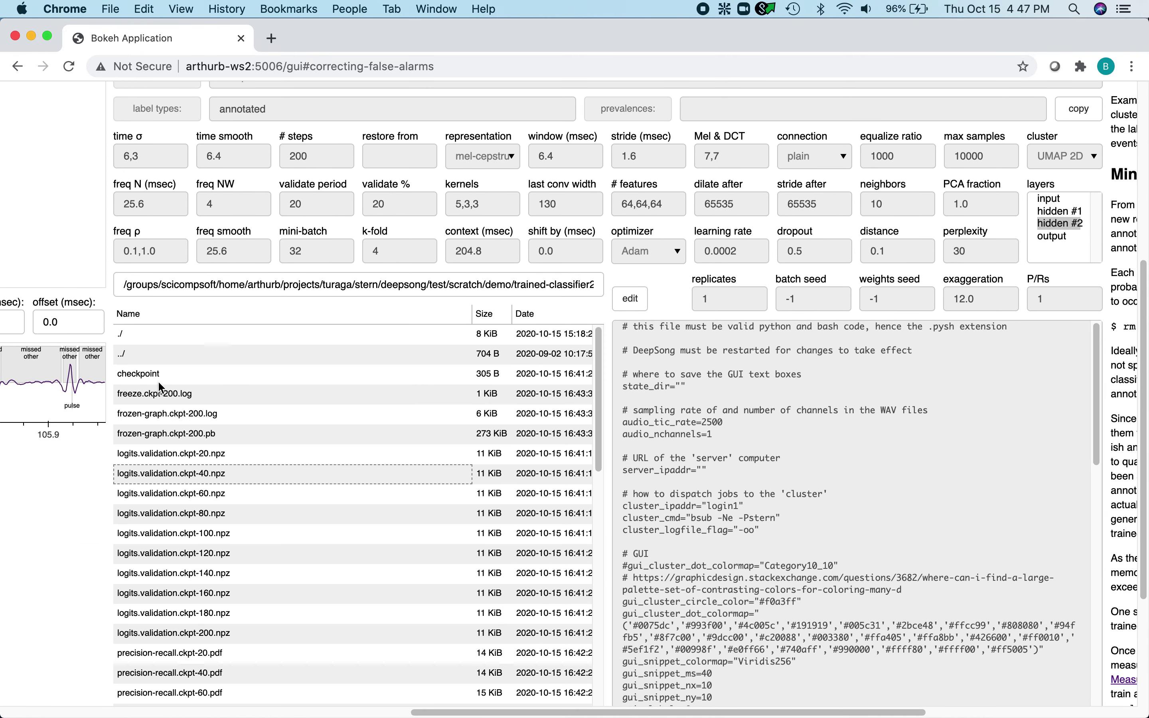
{"action": "left_click", "coordinate": [126, 352]}
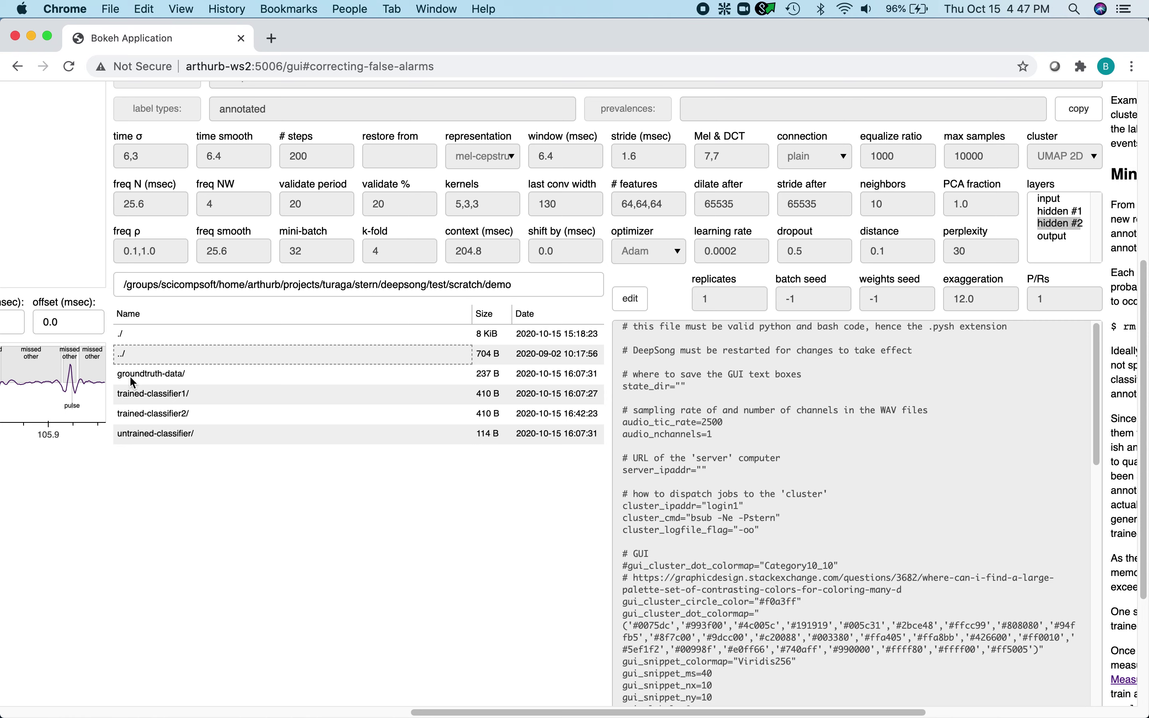
{"action": "left_click", "coordinate": [131, 377]}
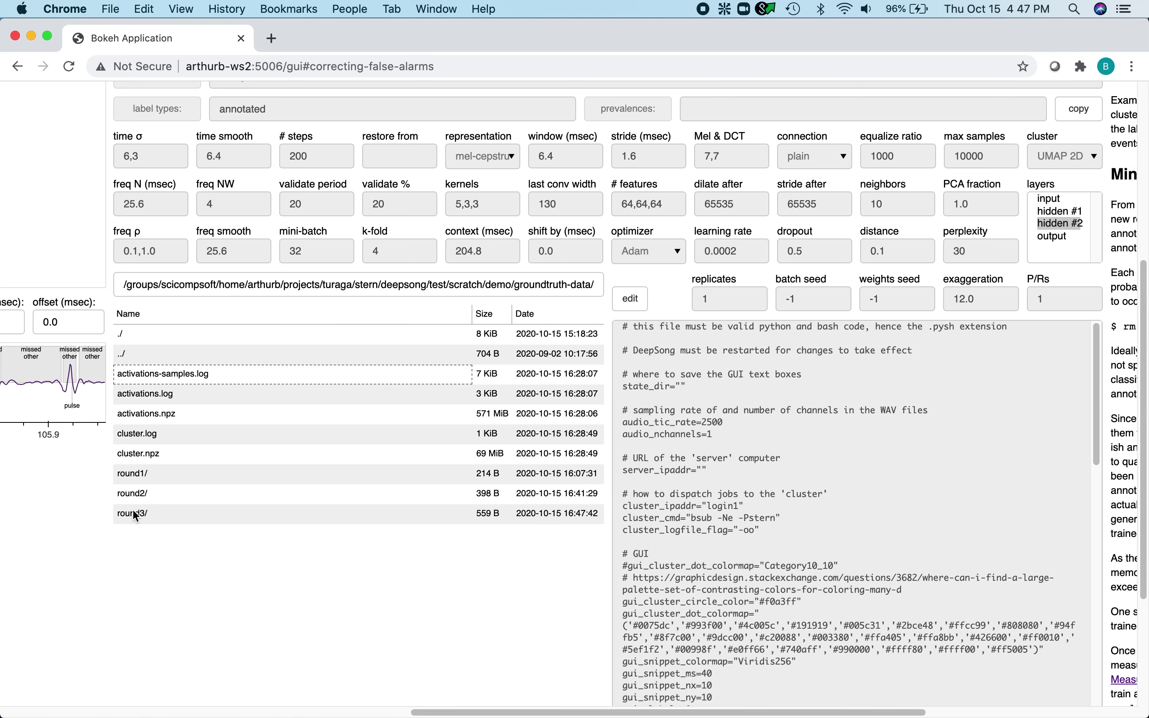
{"action": "left_click", "coordinate": [134, 512]}
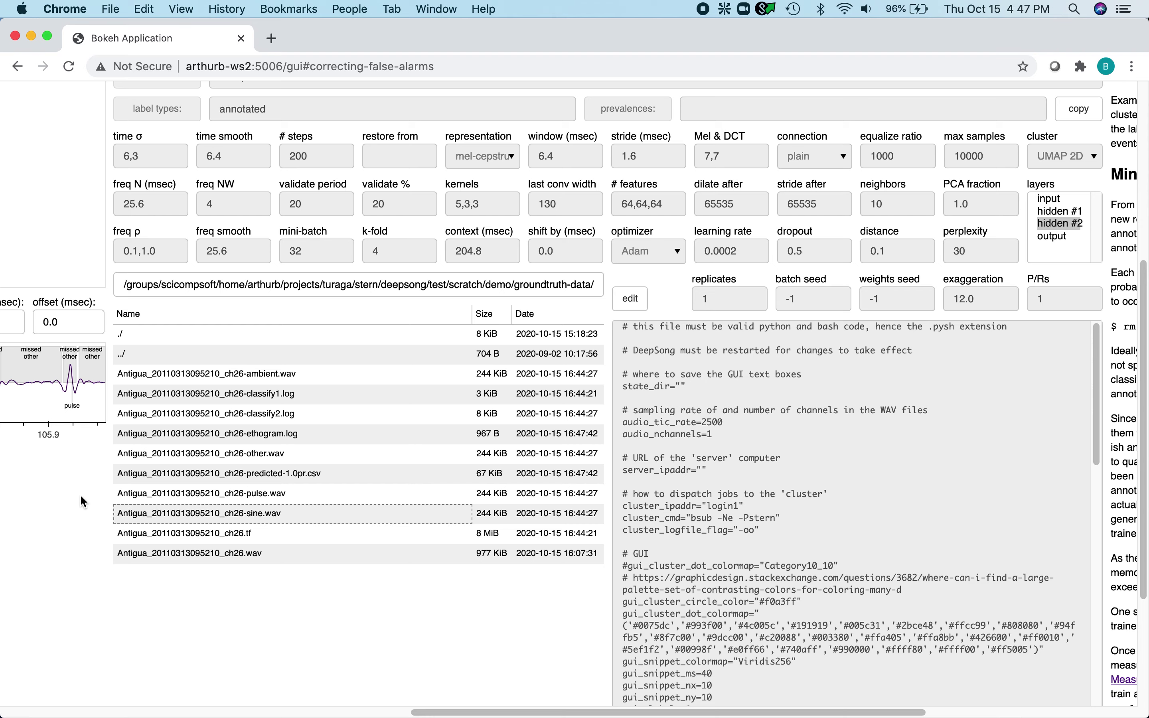
{"action": "scroll", "coordinate": [74, 493], "scroll_direction": "up", "scroll_amount": 10}
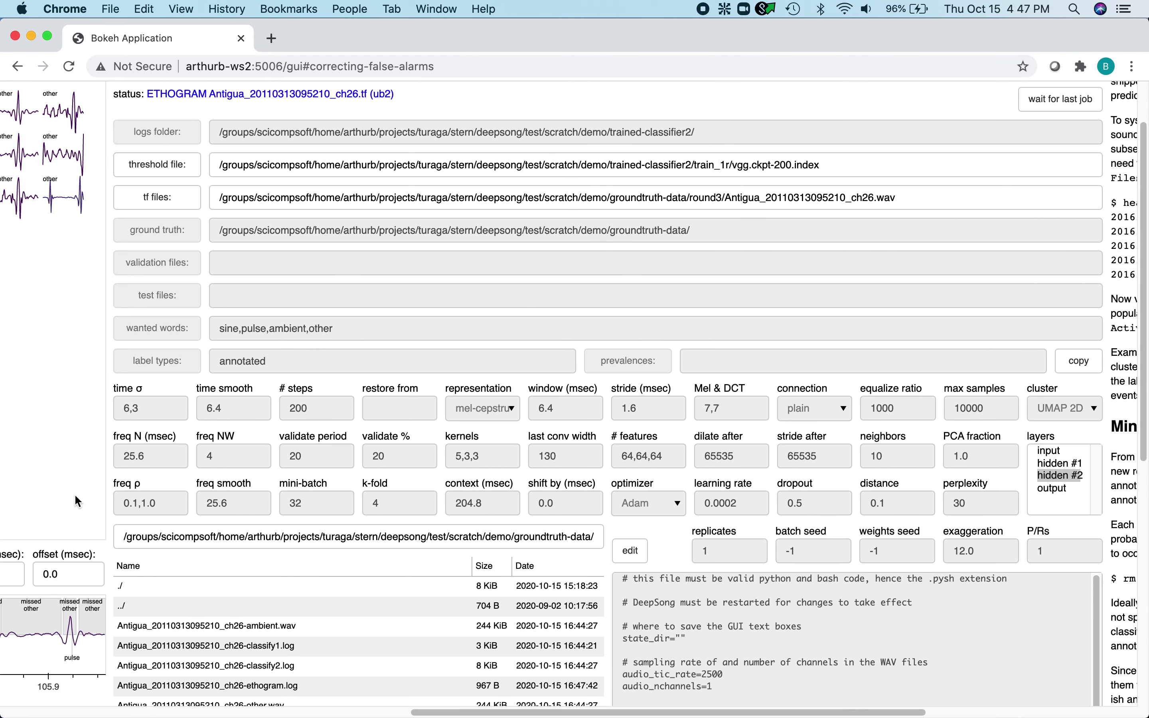
{"action": "scroll", "coordinate": [75, 494], "scroll_direction": "up", "scroll_amount": 3}
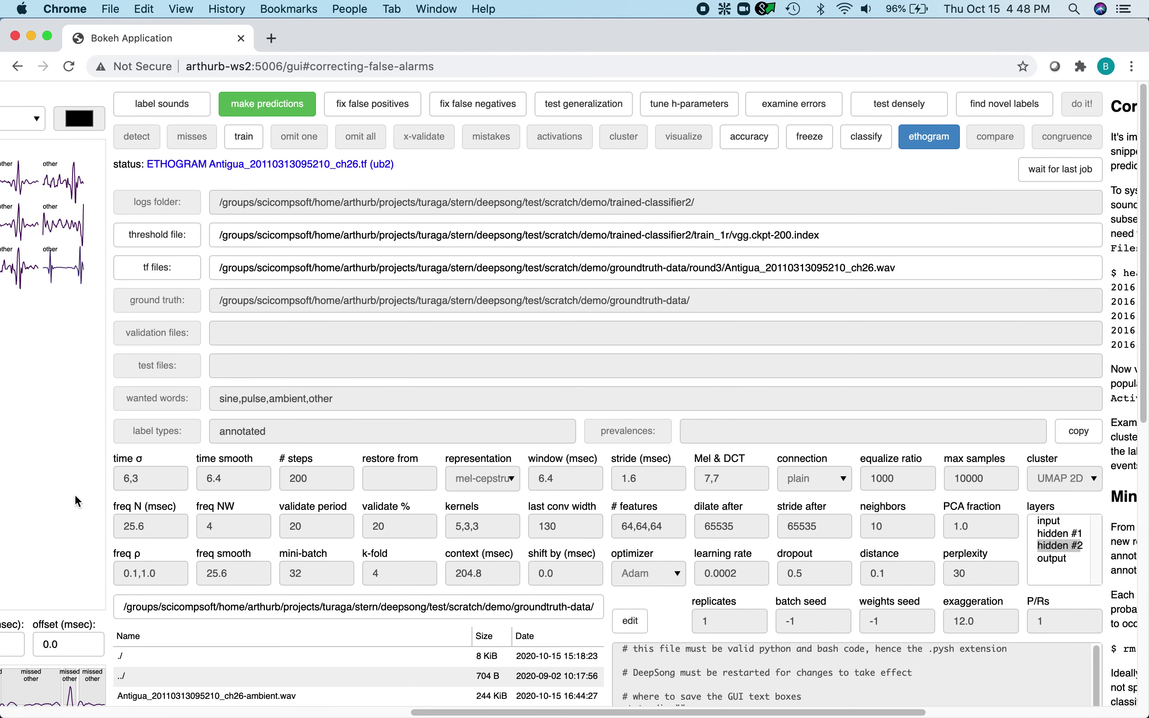
{"action": "scroll", "coordinate": [74, 494], "scroll_direction": "down", "scroll_amount": 10}
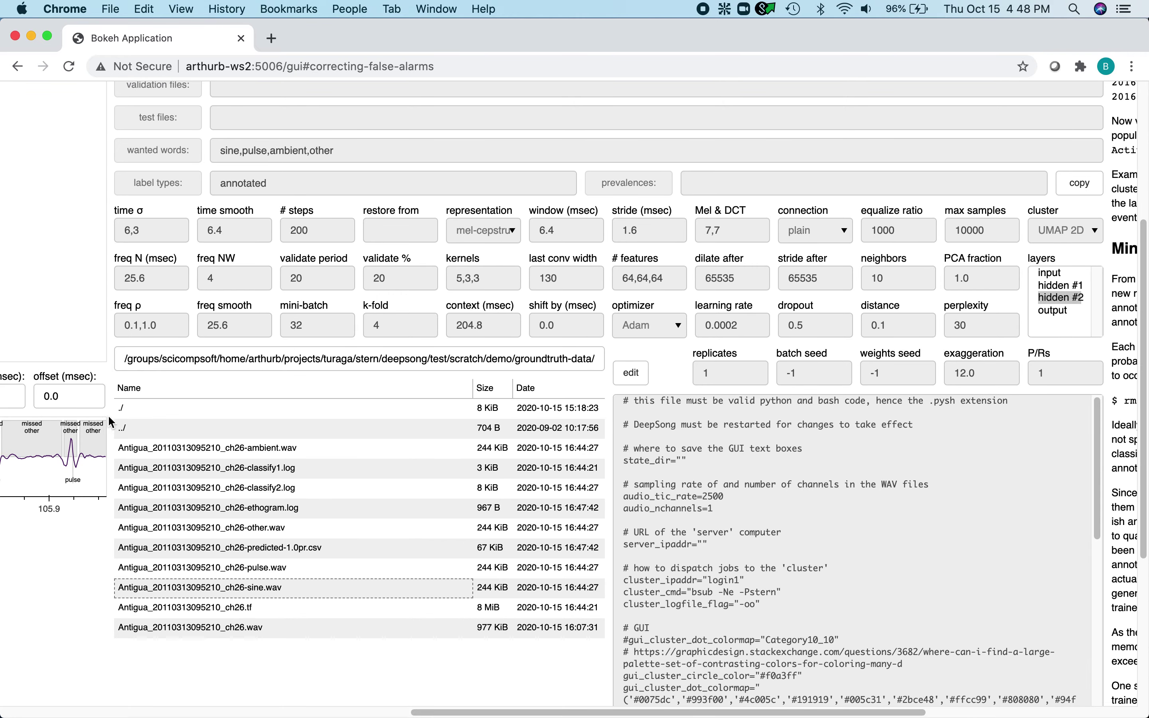
{"action": "left_click", "coordinate": [122, 411]}
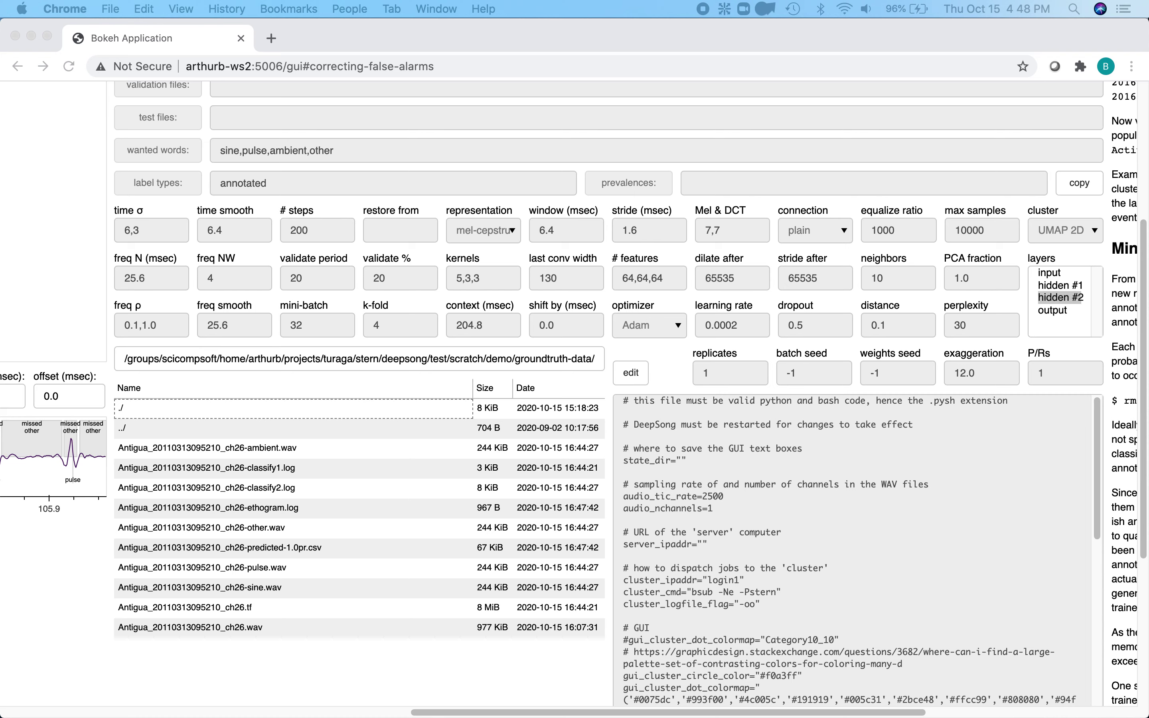
{"action": "key", "text": "space"}
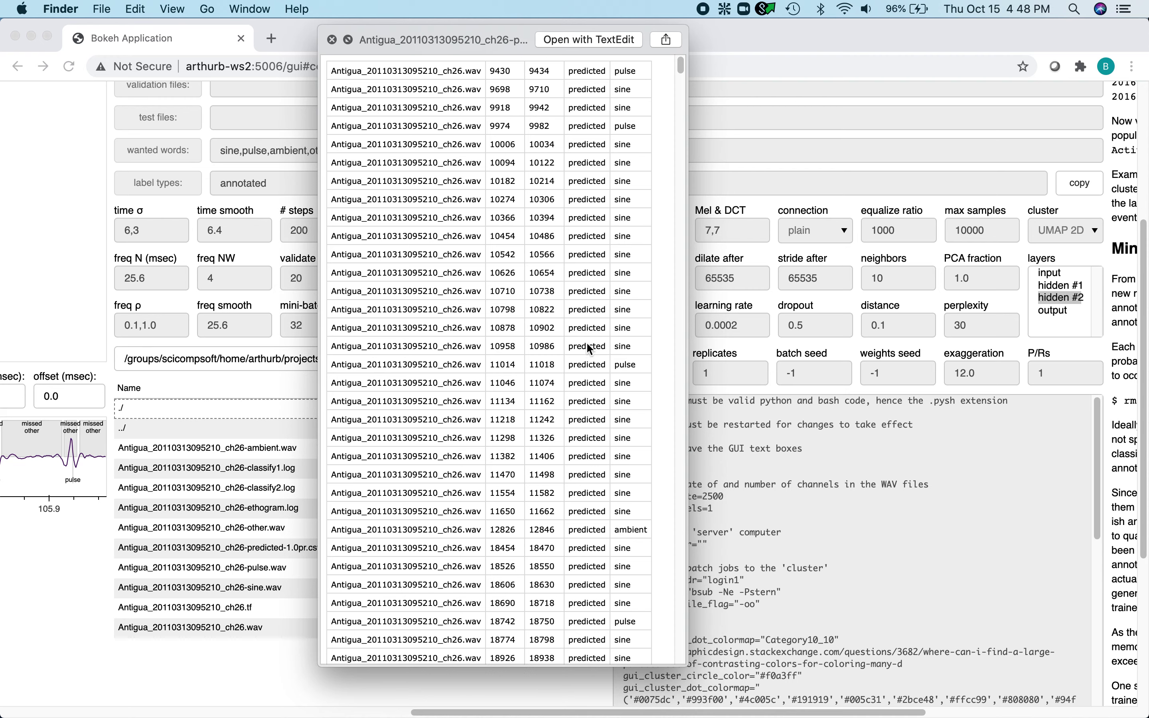
{"action": "key", "text": "space"}
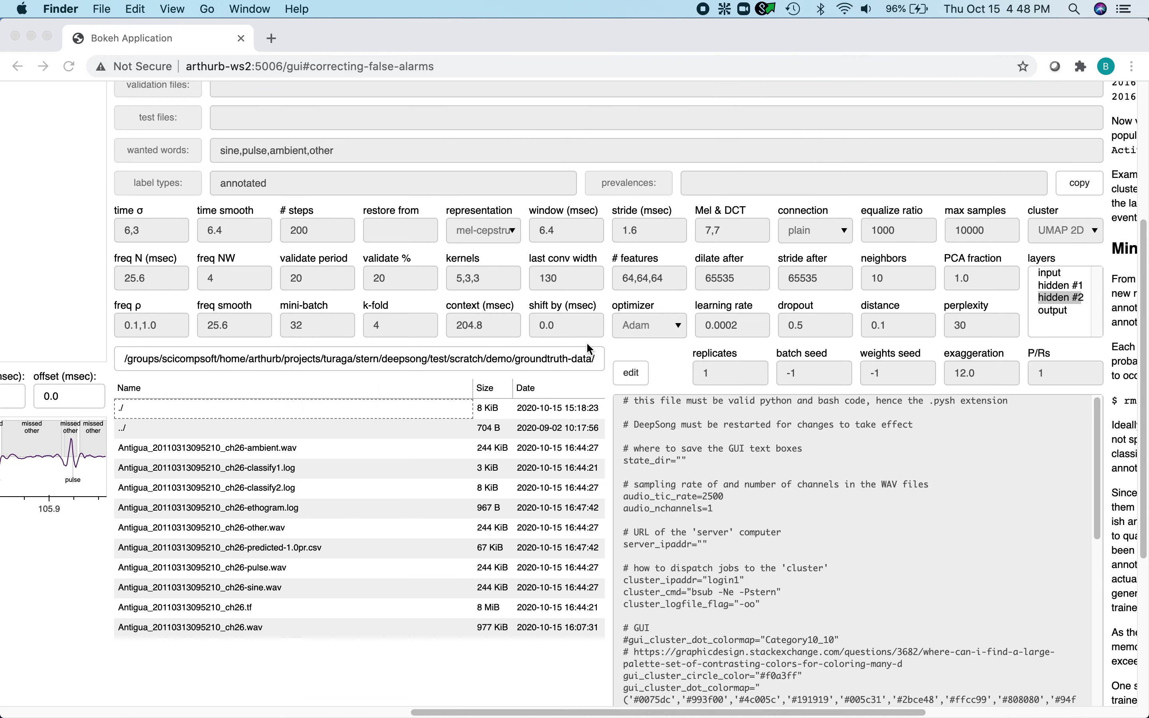
{"action": "scroll", "coordinate": [650, 356], "scroll_direction": "up", "scroll_amount": 5}
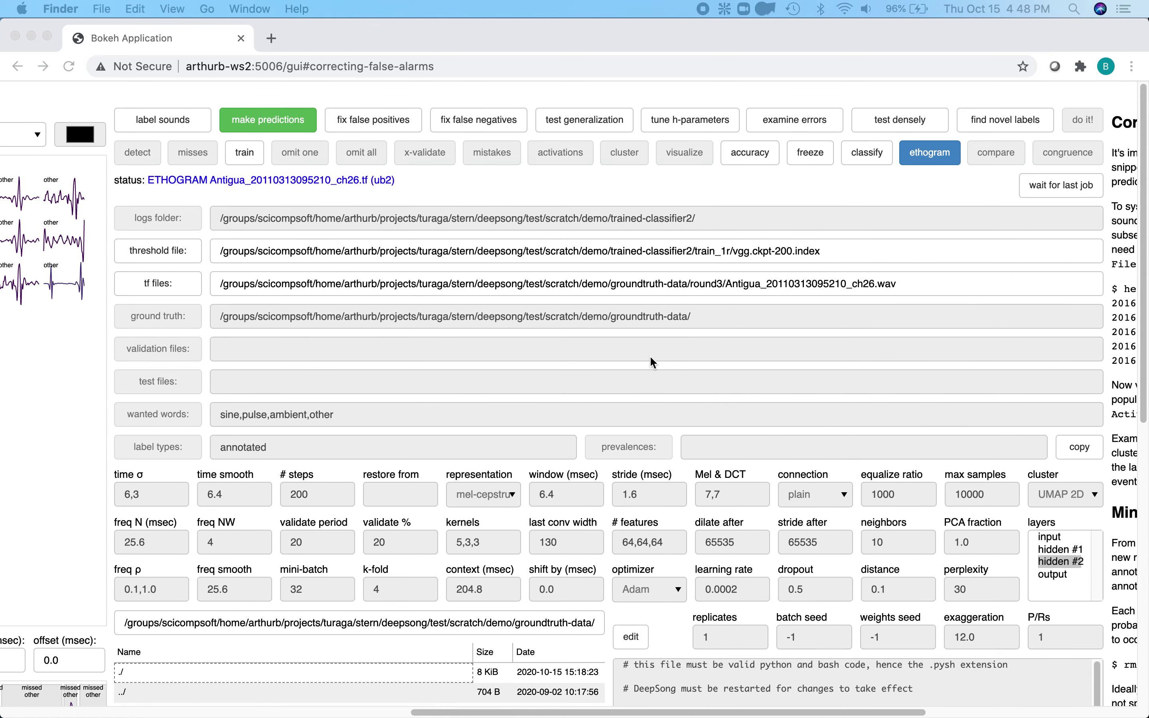
{"action": "left_click", "coordinate": [635, 177]}
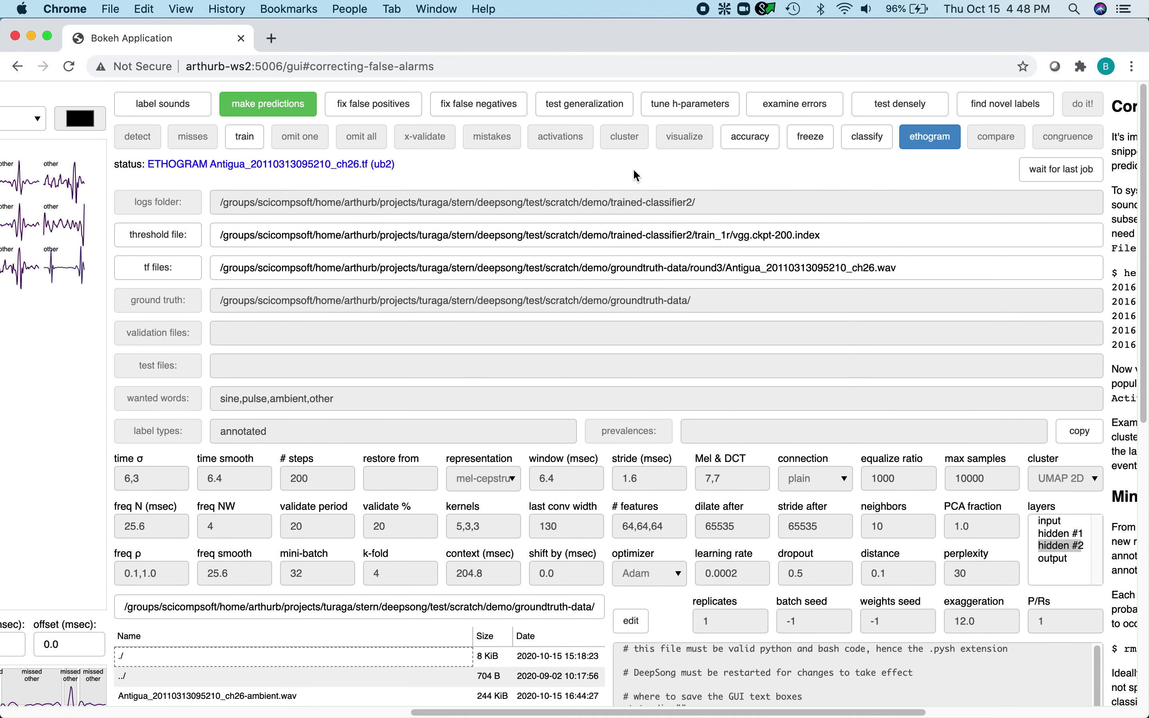